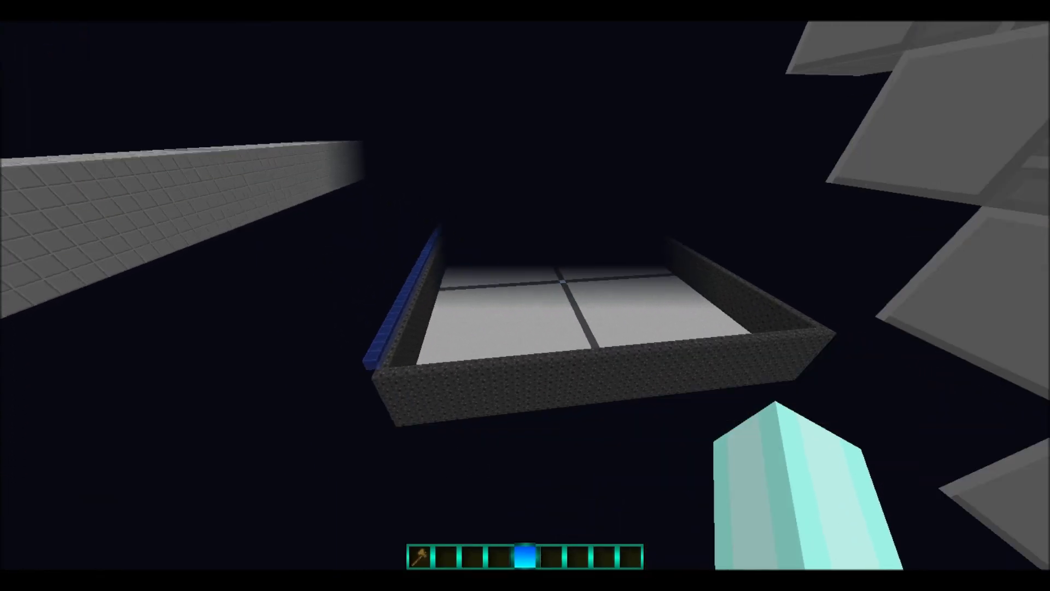
# Step: Fly around the walled arena and examine its quartered floor, center block, and the red and blue glass rows along its walls
pyautogui.press('w')
pyautogui.click(525, 295)
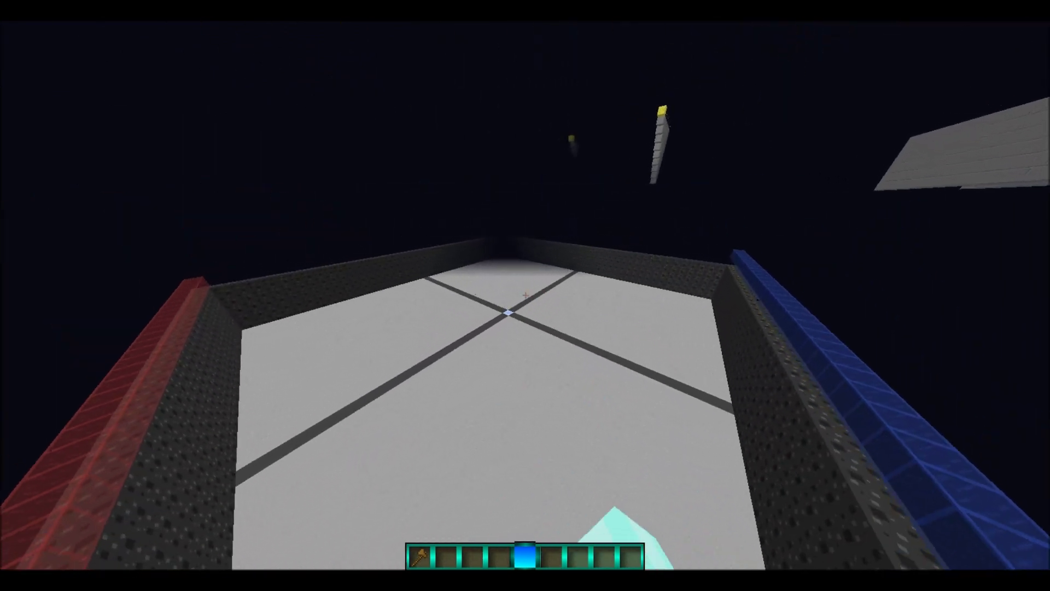
pyautogui.press('s')
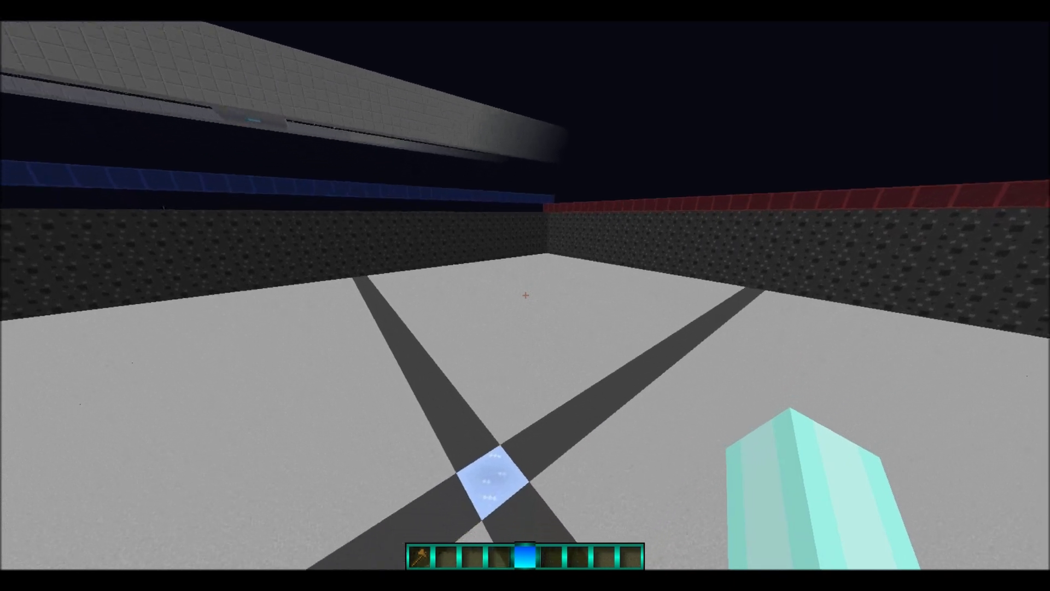
pyautogui.press('w')
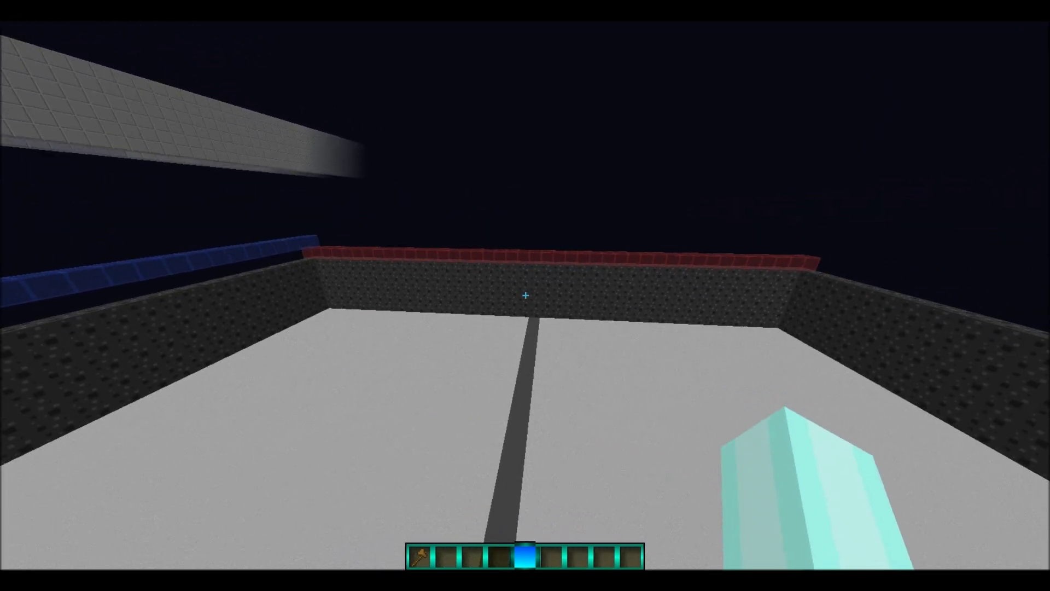
pyautogui.press('w')
pyautogui.press('space')
pyautogui.press('s')
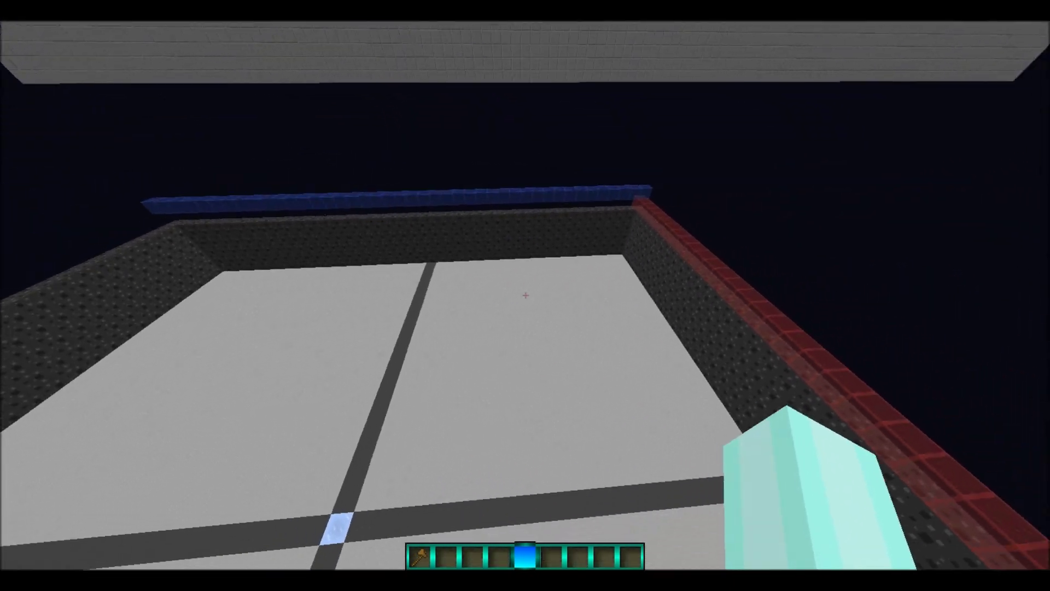
pyautogui.press('a')
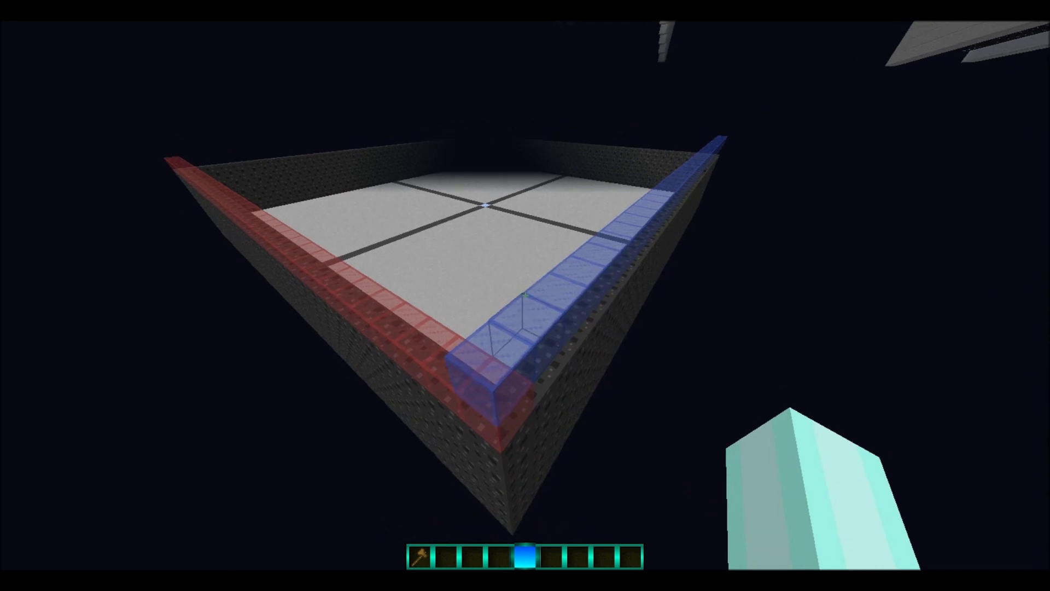
pyautogui.press('w')
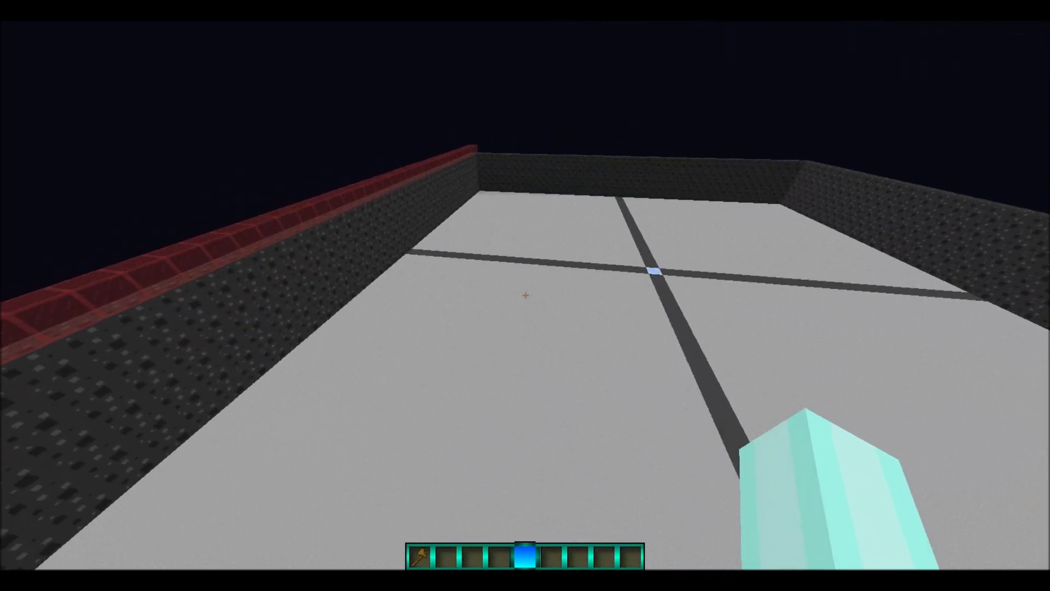
pyautogui.press('d')
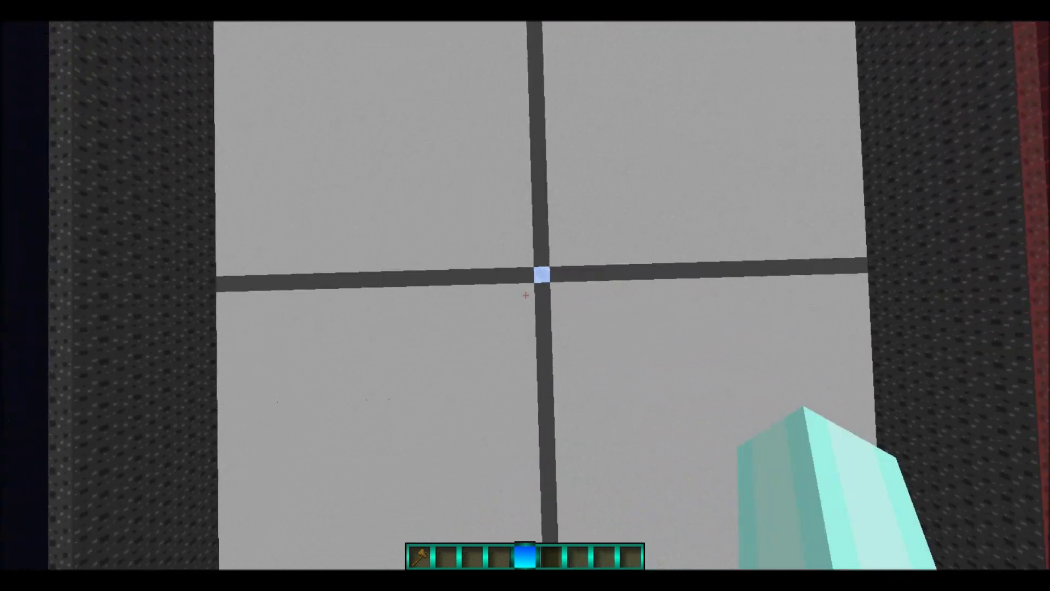
pyautogui.click(525, 295)
pyautogui.click(526, 295)
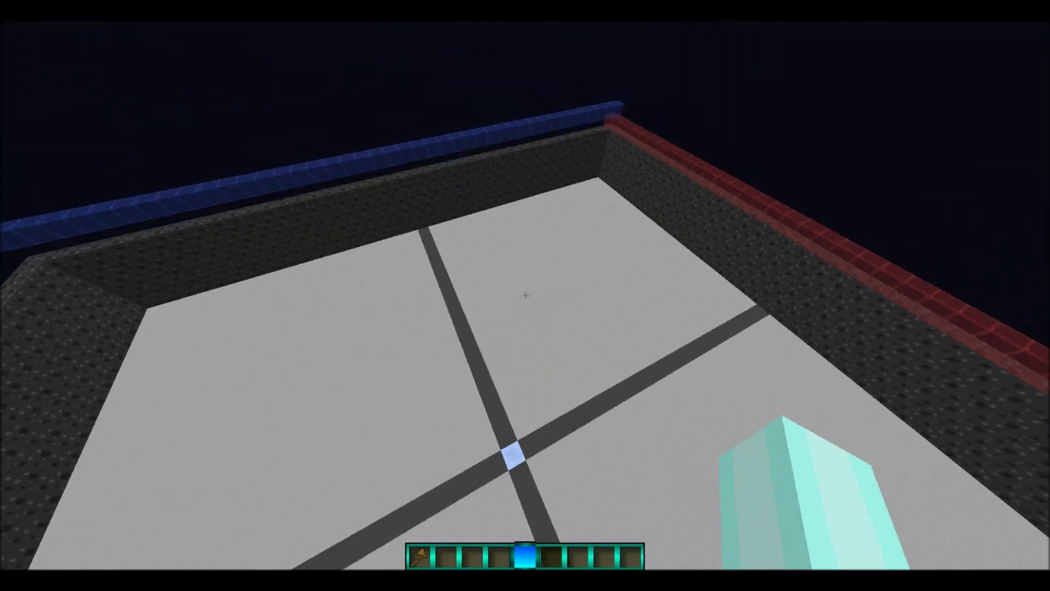
pyautogui.press('2')
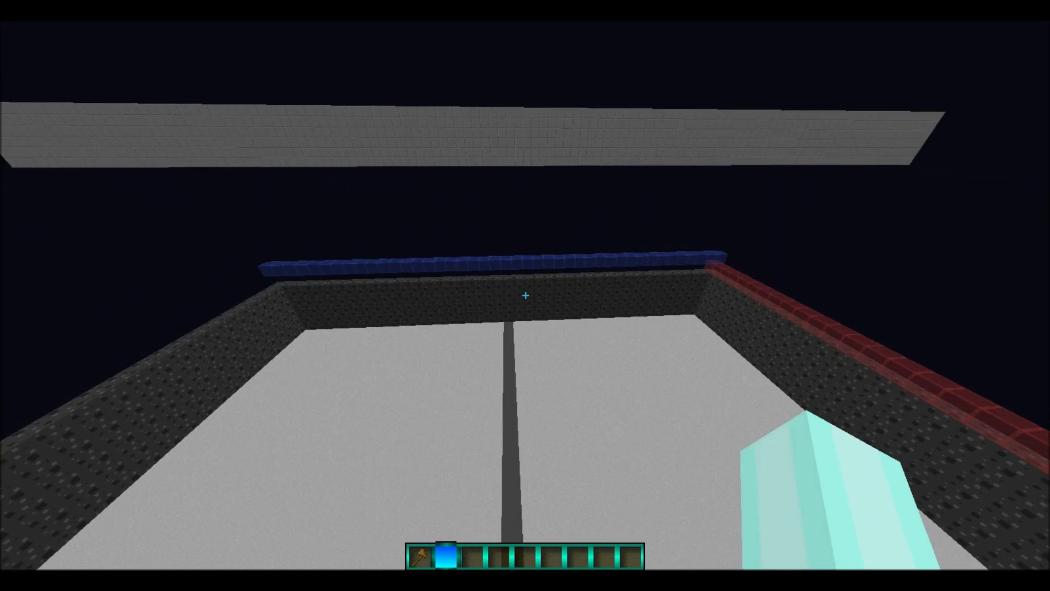
pyautogui.press('1')
pyautogui.press('5')
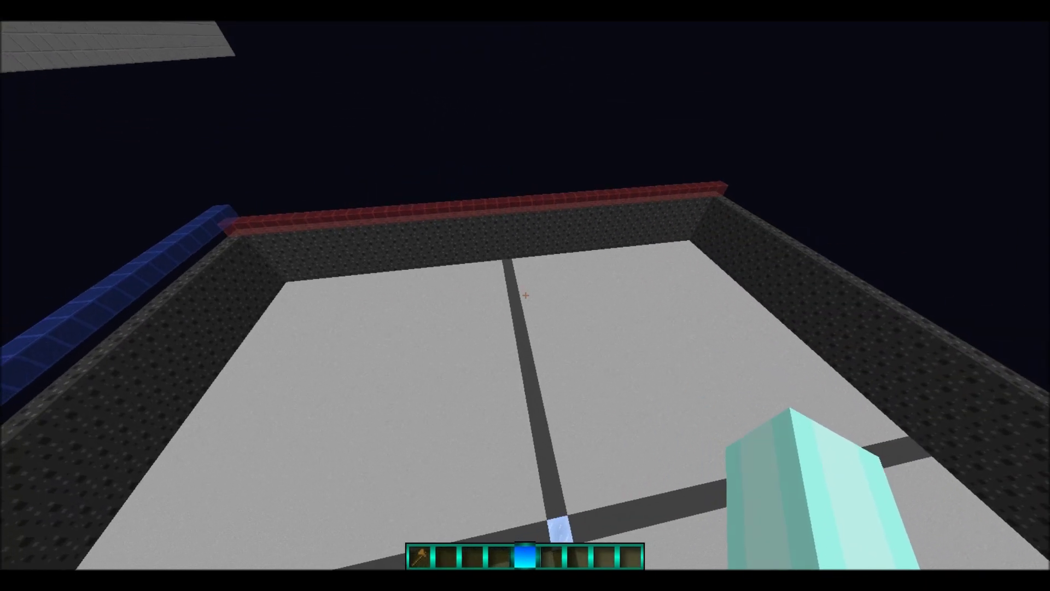
# Step: Stand at the arena's center, load the 4hunt schematic with //schematic load 4hunt, and paste it there with //paste
pyautogui.press('shift')
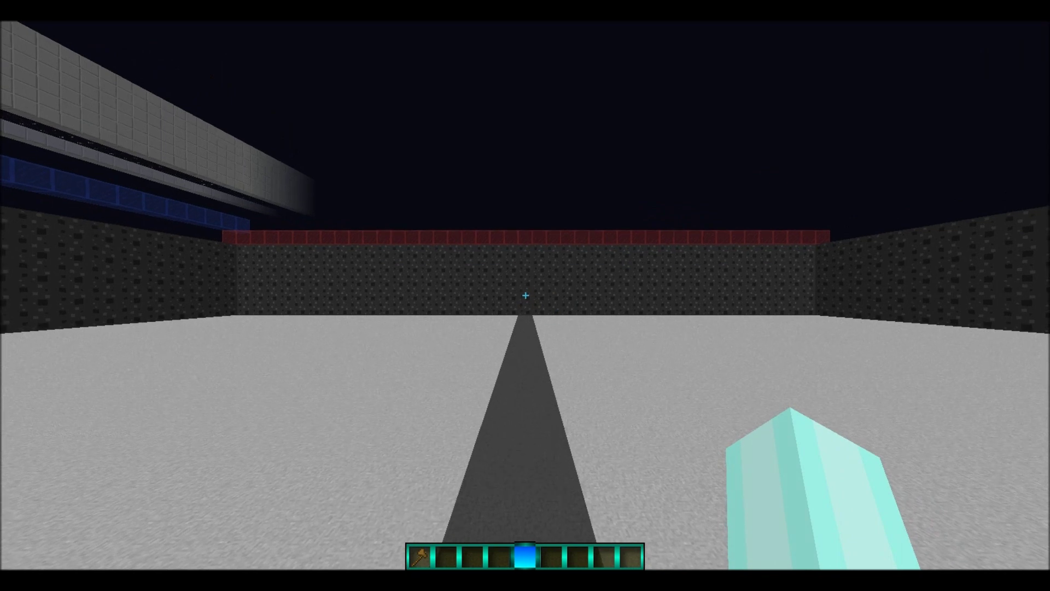
pyautogui.press('/')
pyautogui.write('//schematic')
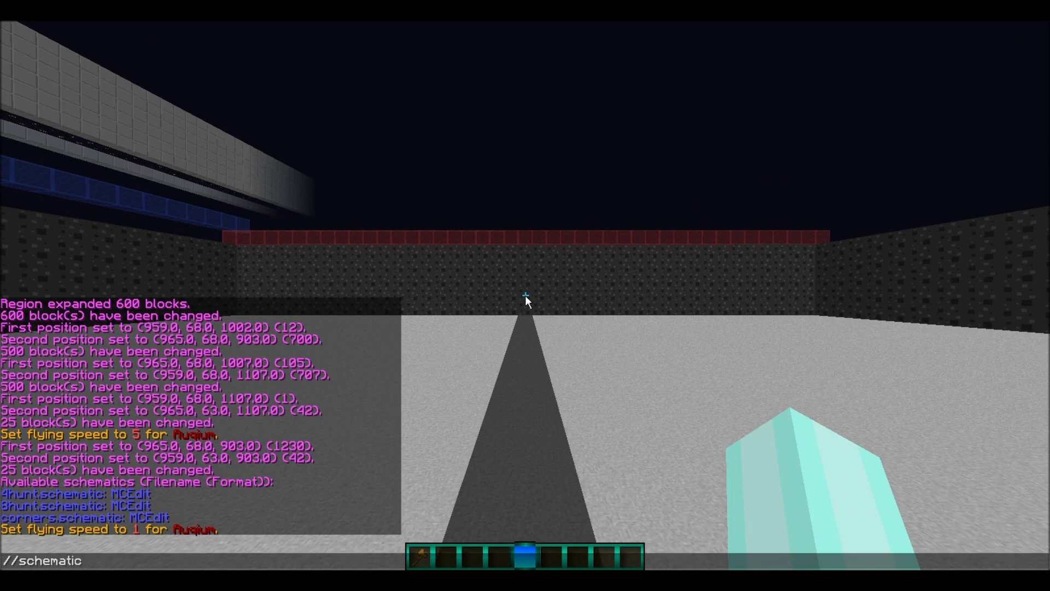
pyautogui.write('load 4hunt')
pyautogui.press('Return')
pyautogui.press('/')
pyautogui.write('/paste')
pyautogui.press('Return')
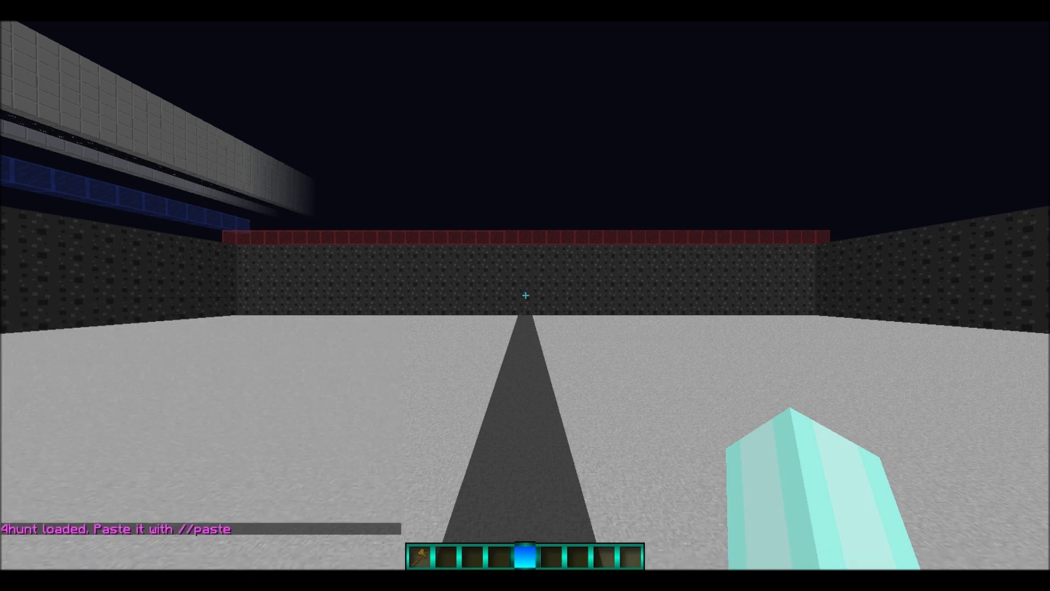
# Step: Put a diamond block, obsidian, and a gold block from the building blocks into the first three hotbar slots
pyautogui.press('space')
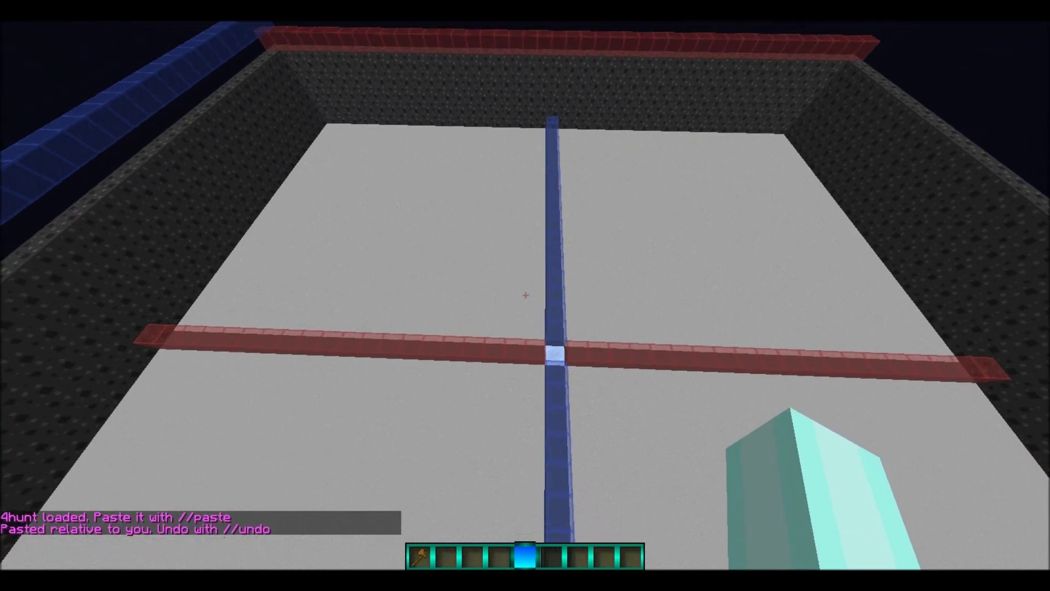
pyautogui.press('d')
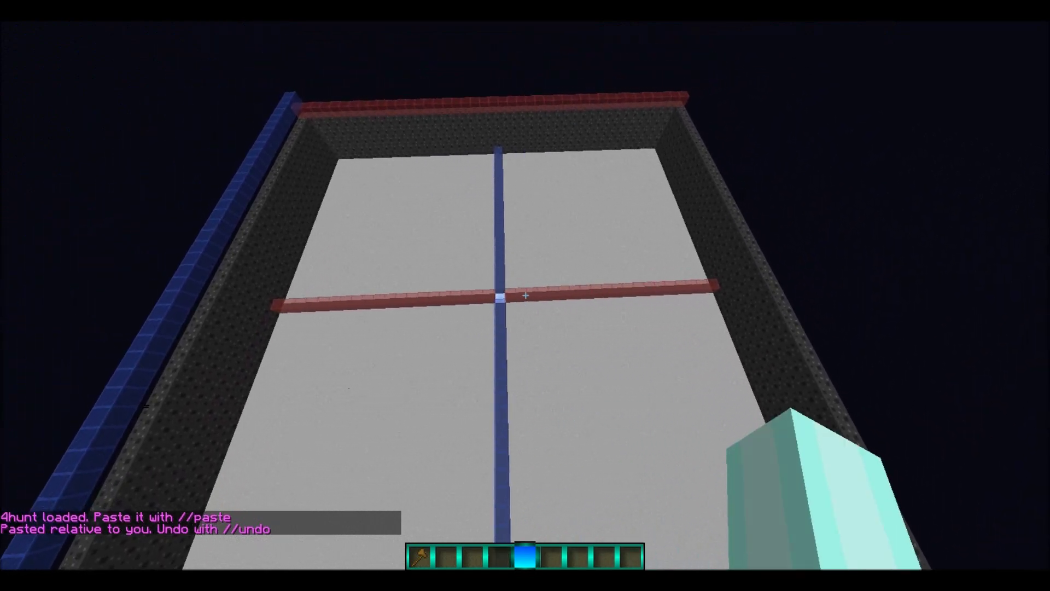
pyautogui.press('shift')
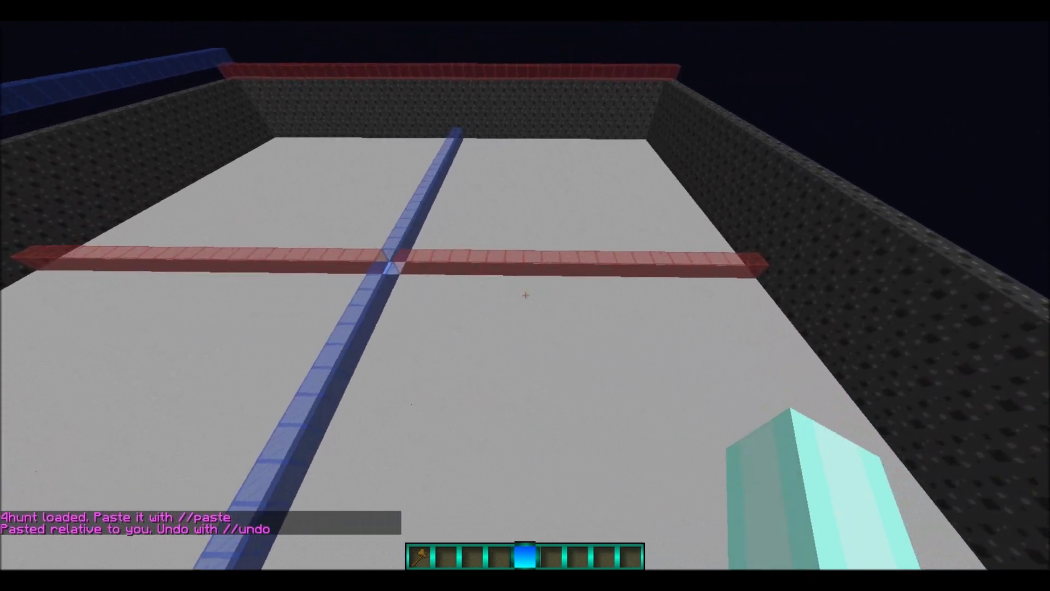
pyautogui.press('e')
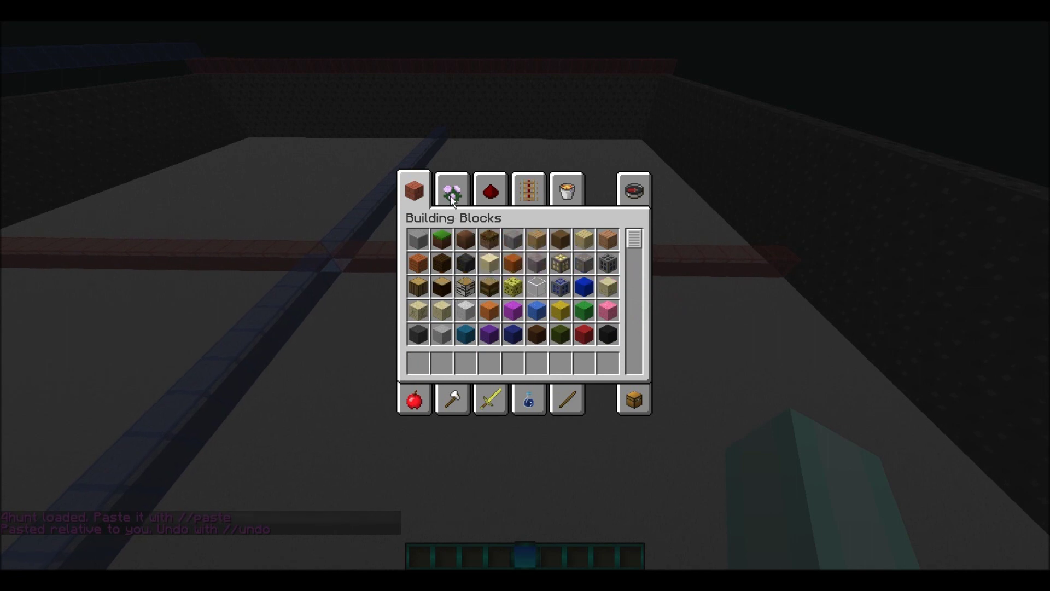
pyautogui.click(416, 189)
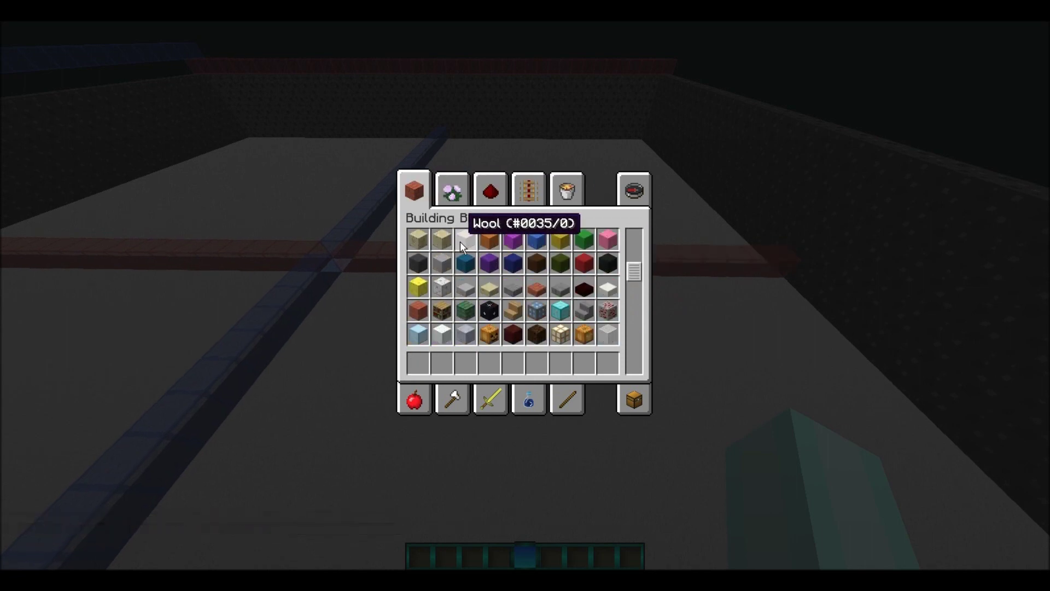
pyautogui.click(418, 361)
pyautogui.click(417, 286)
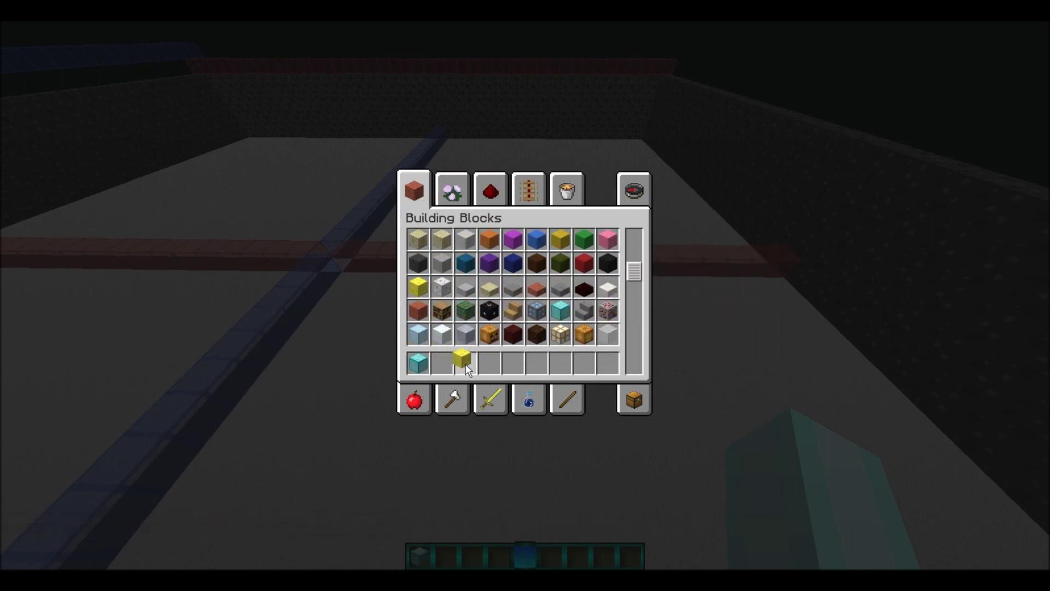
pyautogui.press('e')
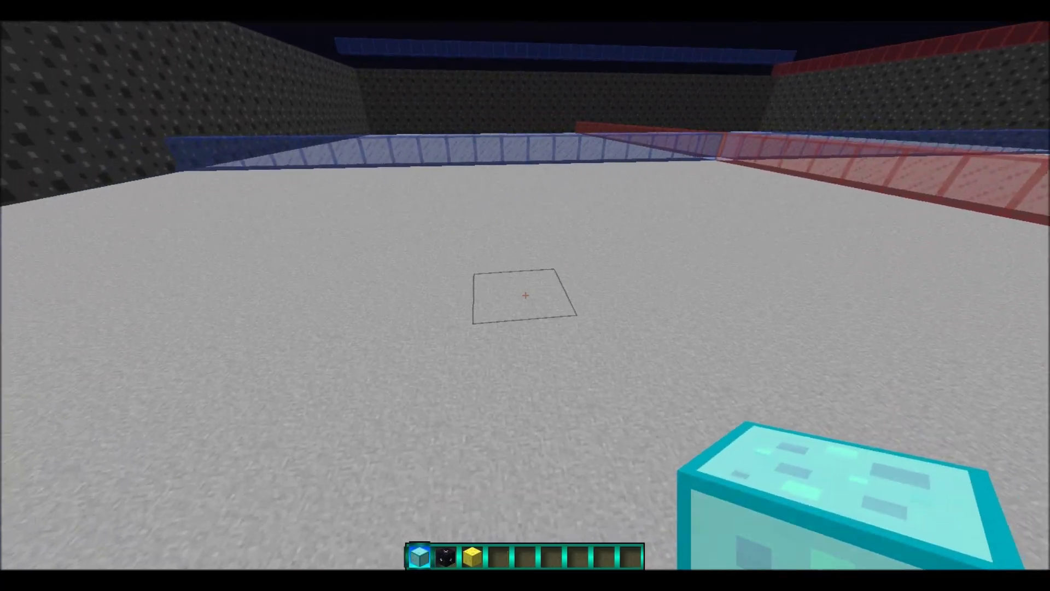
# Step: Place a diamond block in one quadrant, then extend a row from it with three obsidian blocks and a gold block
pyautogui.rightClick(525, 296)
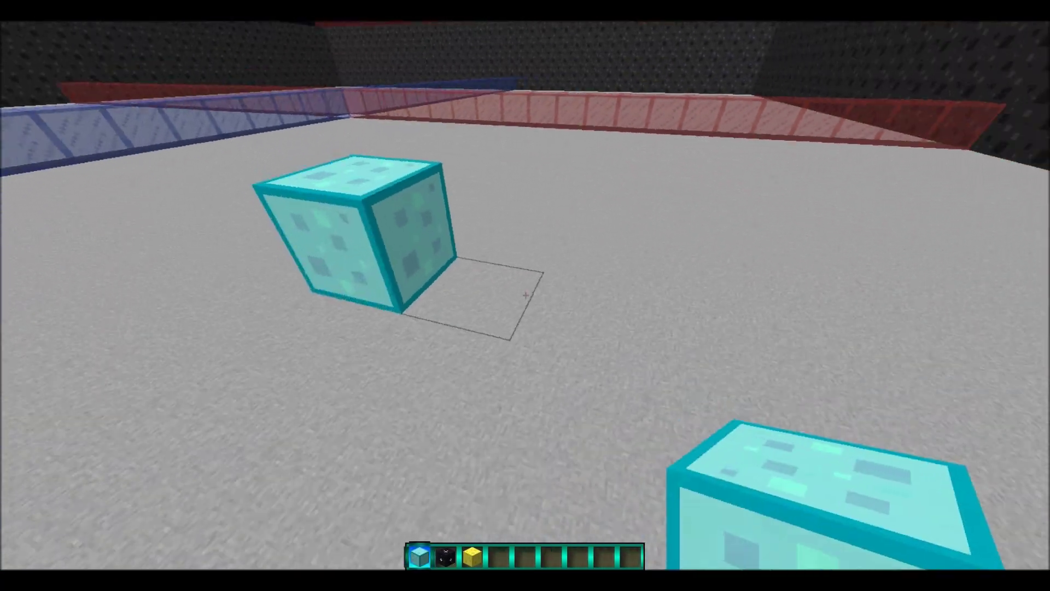
pyautogui.scroll(-1, 526, 295)
pyautogui.rightClick(525, 295)
pyautogui.rightClick(526, 296)
pyautogui.rightClick(525, 296)
pyautogui.scroll(-1, 525, 296)
pyautogui.rightClick(526, 296)
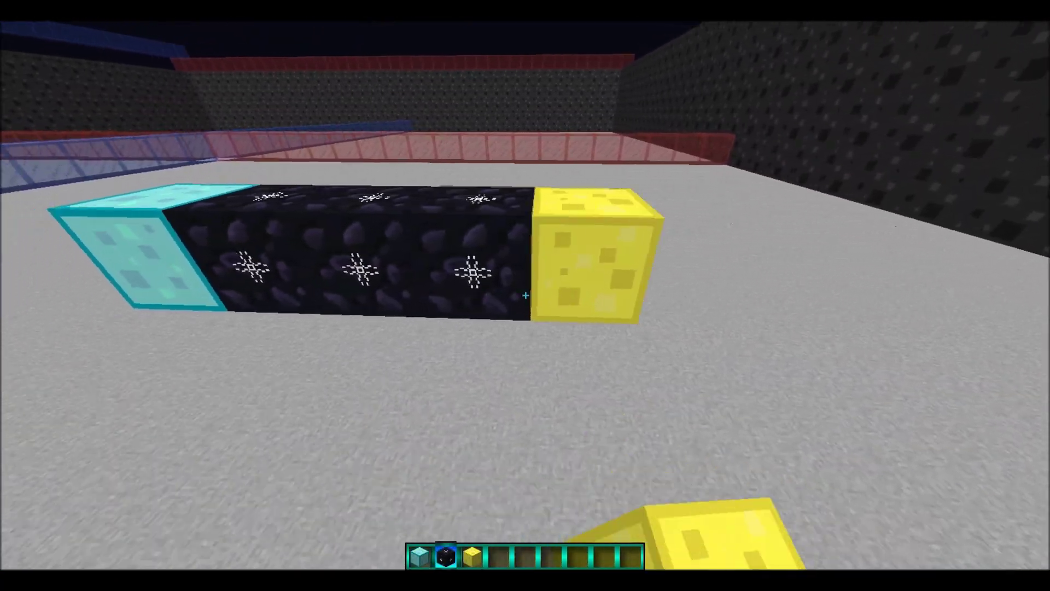
# Step: Mirror the row on the opposite side of the diamond block with three obsidian blocks and a gold end block
pyautogui.scroll(1, 526, 296)
pyautogui.rightClick(525, 296)
pyautogui.rightClick(525, 295)
pyautogui.rightClick(525, 295)
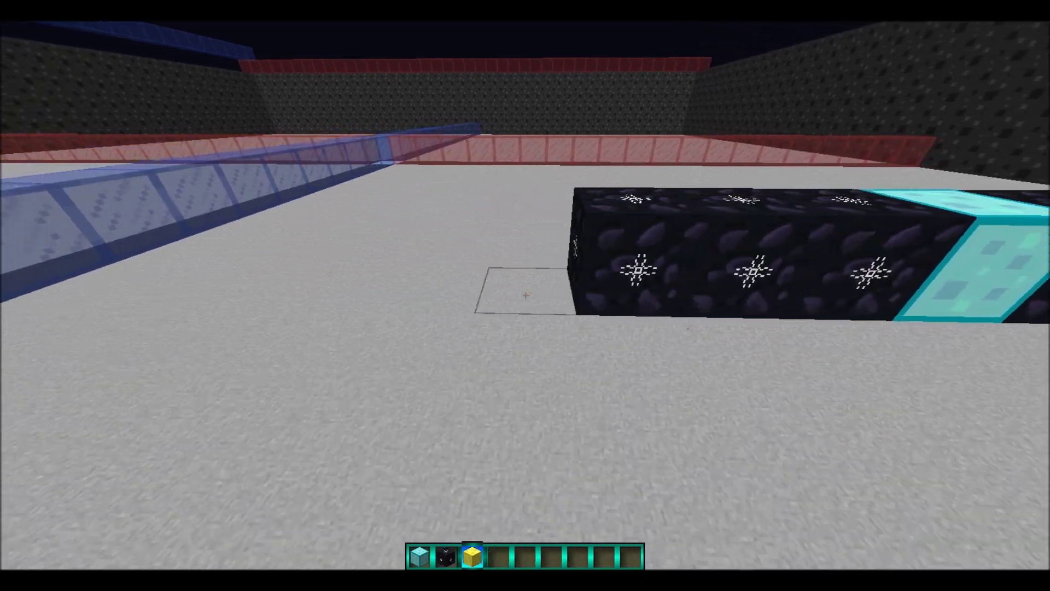
pyautogui.scroll(-1, 525, 296)
pyautogui.rightClick(526, 295)
pyautogui.scroll(-2, 526, 296)
# Step: Build a perpendicular arm of three obsidian blocks and a gold end block from the central diamond block
pyautogui.press('space')
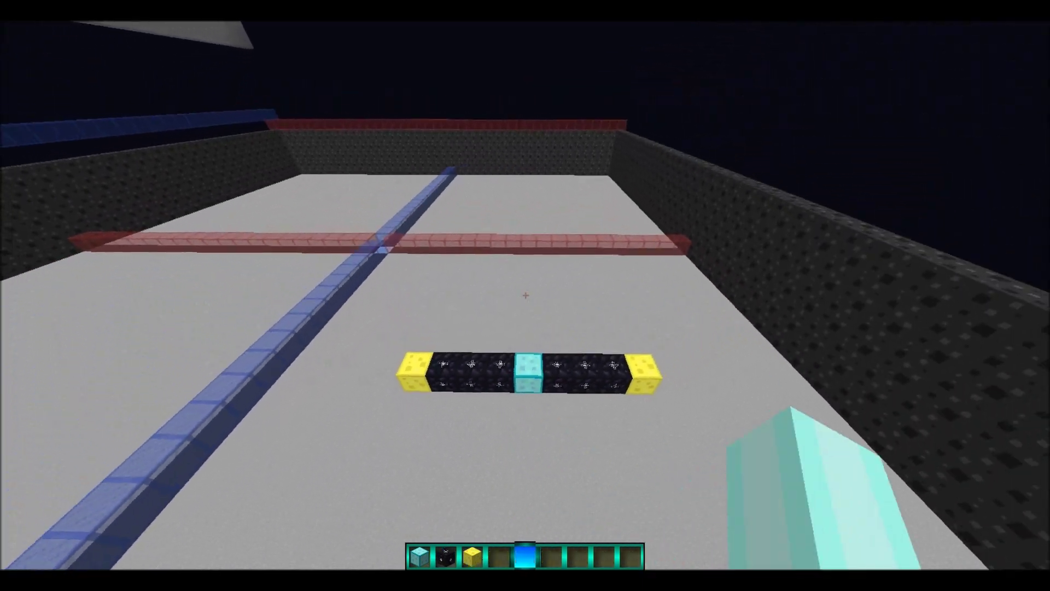
pyautogui.press('d')
pyautogui.press('a')
pyautogui.press('d')
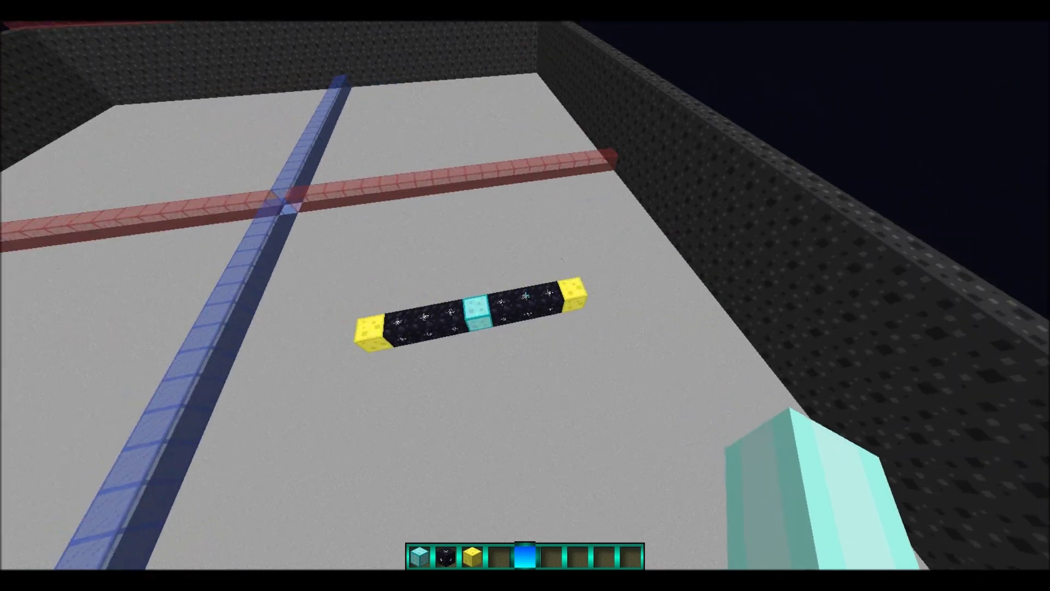
pyautogui.scroll(3, 525, 296)
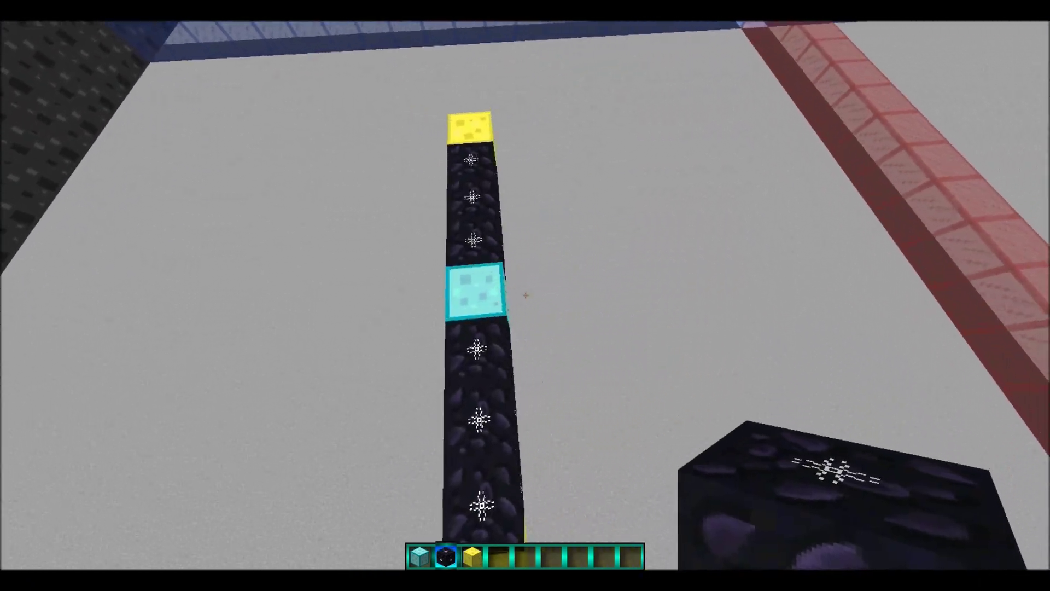
pyautogui.rightClick(525, 296)
pyautogui.rightClick(526, 295)
pyautogui.rightClick(525, 296)
pyautogui.scroll(-1, 526, 295)
pyautogui.rightClick(526, 295)
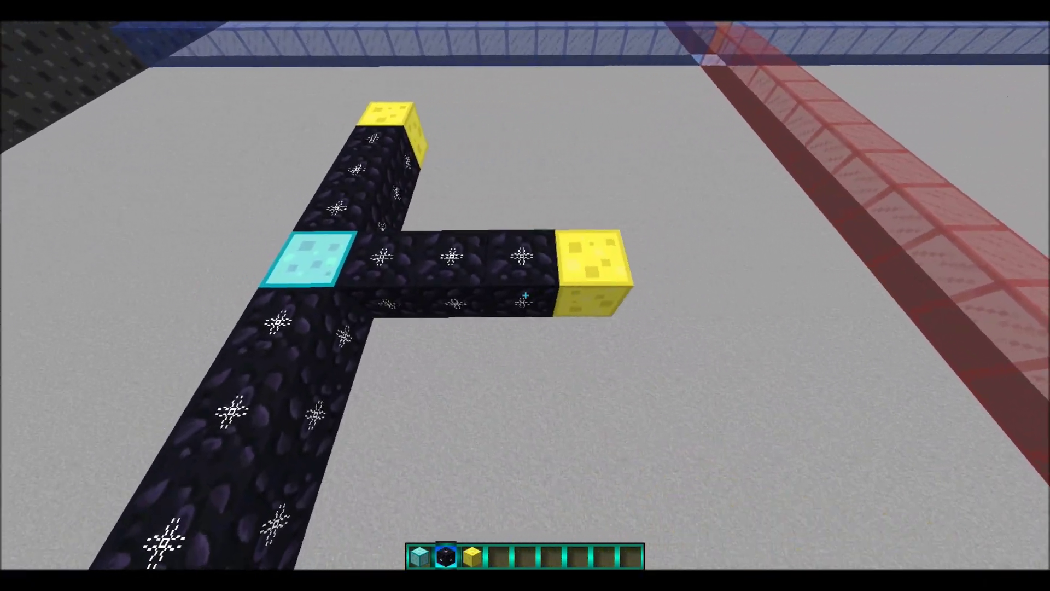
# Step: Break the two perpendicular arms, leaving only the straight row through the diamond block
pyautogui.scroll(1, 526, 296)
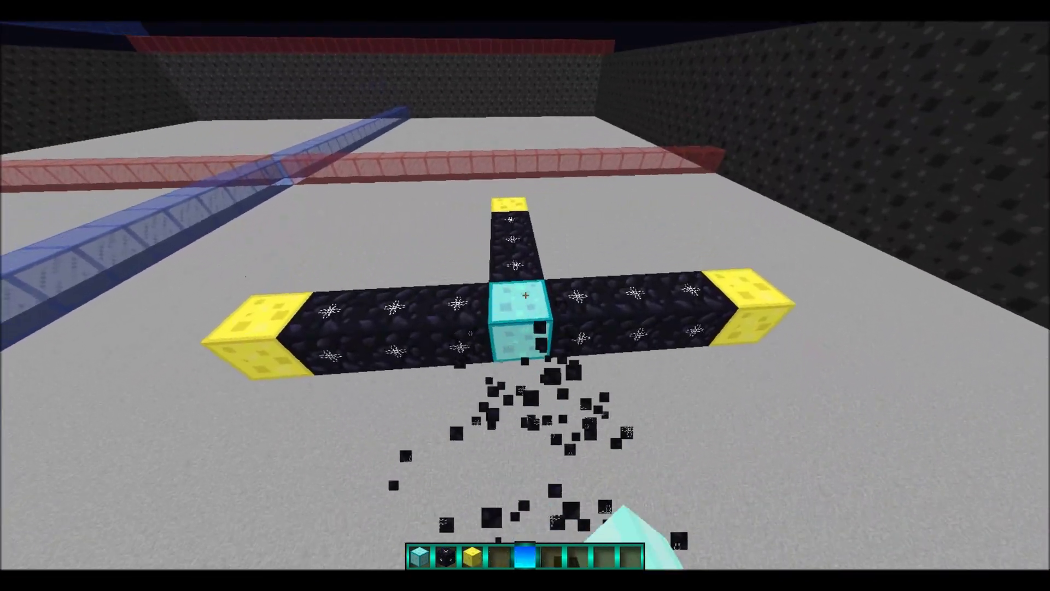
pyautogui.press('w')
pyautogui.click(525, 296)
pyautogui.click(525, 295)
pyautogui.press('s')
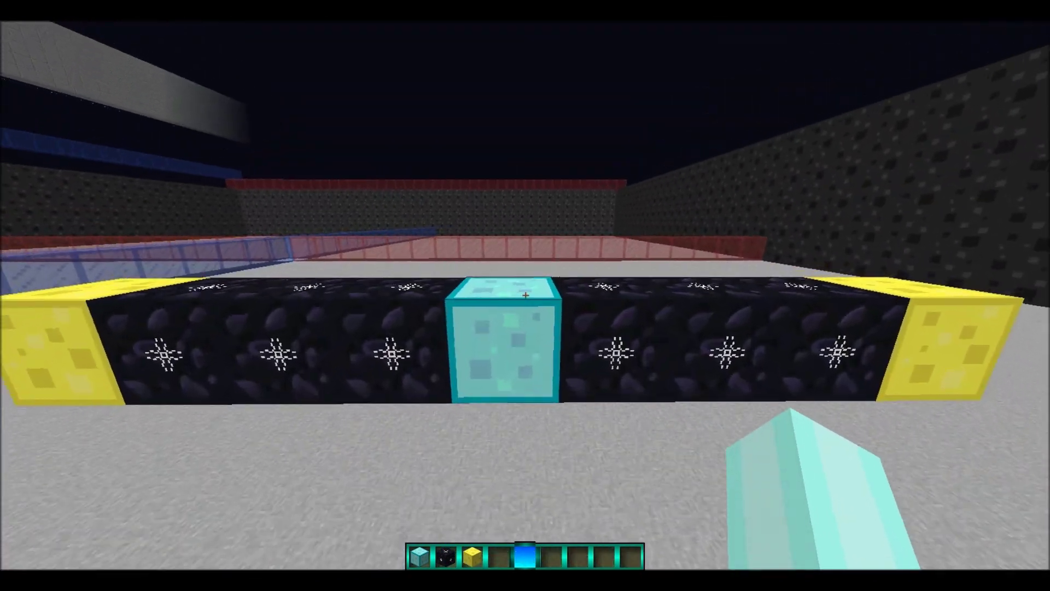
# Step: Break the remaining row of gold, obsidian, and diamond blocks to clear the quadrant floor
pyautogui.press('w')
pyautogui.press('s')
pyautogui.press('a')
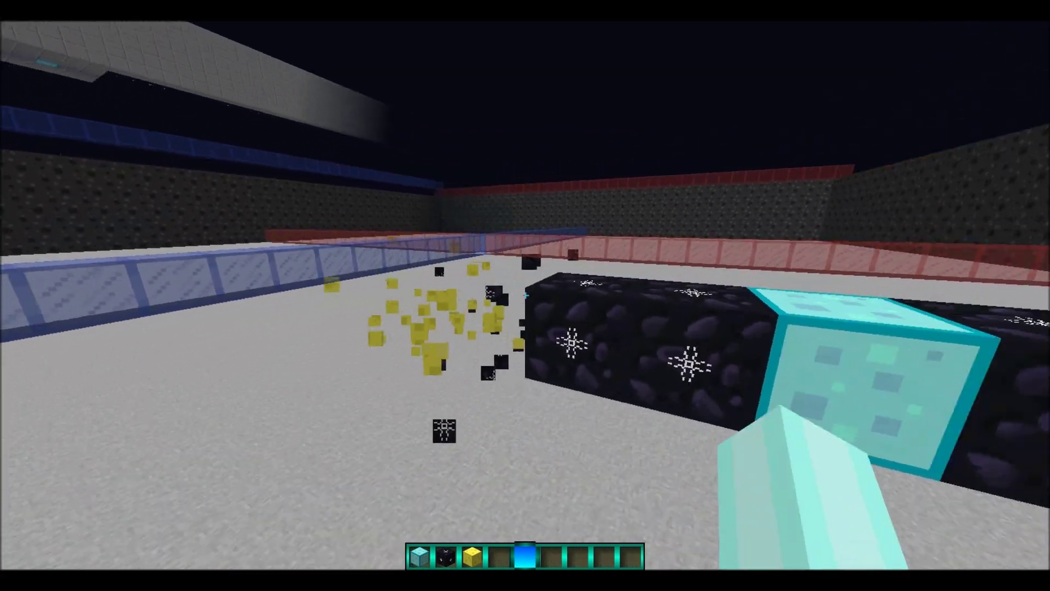
pyautogui.press('d')
pyautogui.click(525, 296)
pyautogui.click(525, 295)
pyautogui.click(525, 295)
pyautogui.click(526, 296)
pyautogui.click(525, 296)
pyautogui.click(526, 295)
pyautogui.press('w')
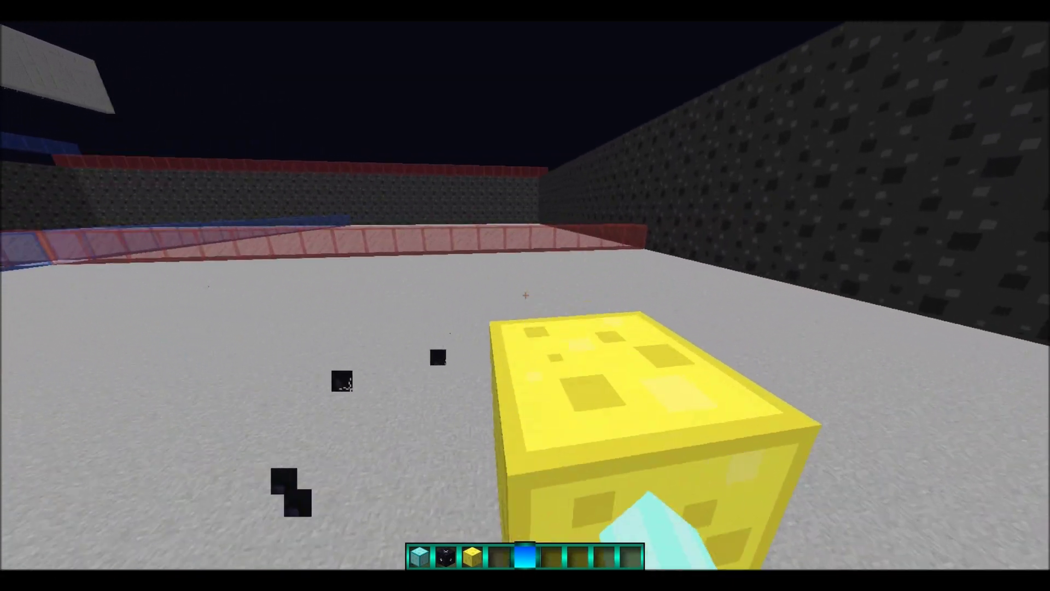
pyautogui.click(525, 296)
# Step: Fly over the arena and examine the four quadrants divided by the red and blue glass lines
pyautogui.press('s')
pyautogui.press('space')
pyautogui.press('w')
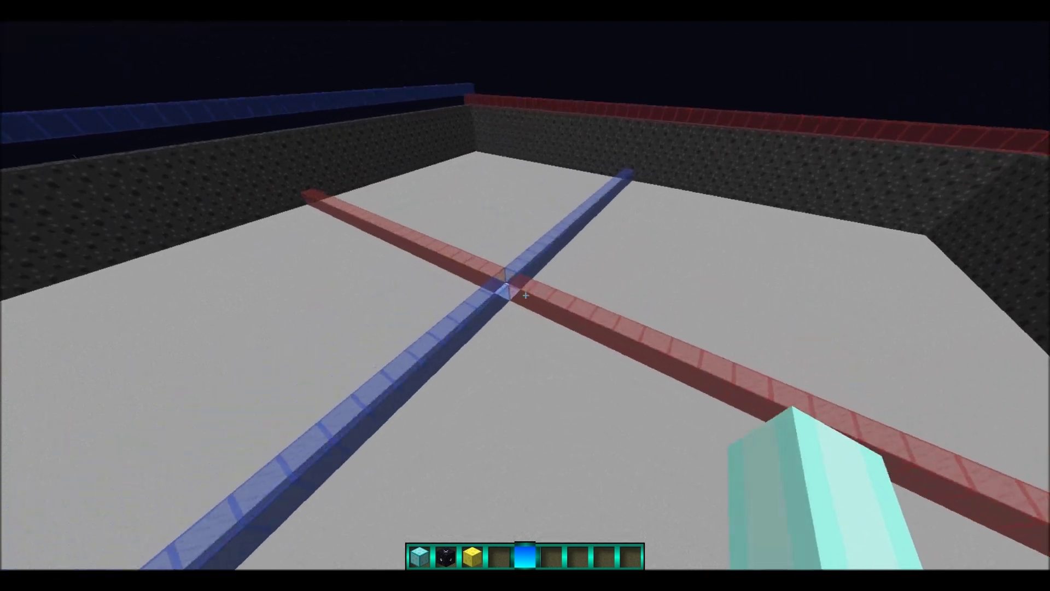
pyautogui.press('w')
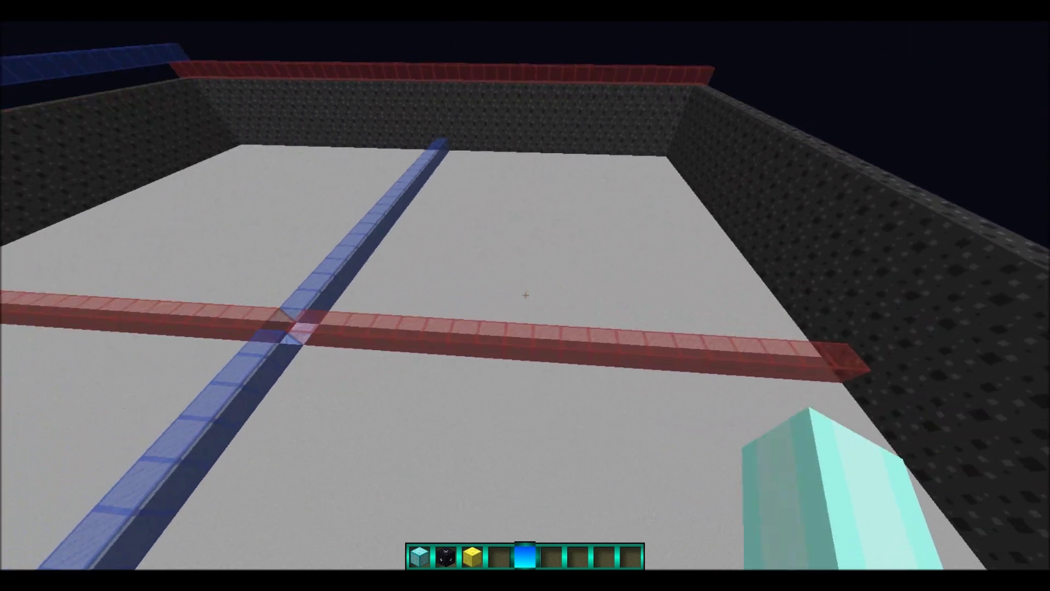
pyautogui.press('a')
pyautogui.press('d')
pyautogui.press('a')
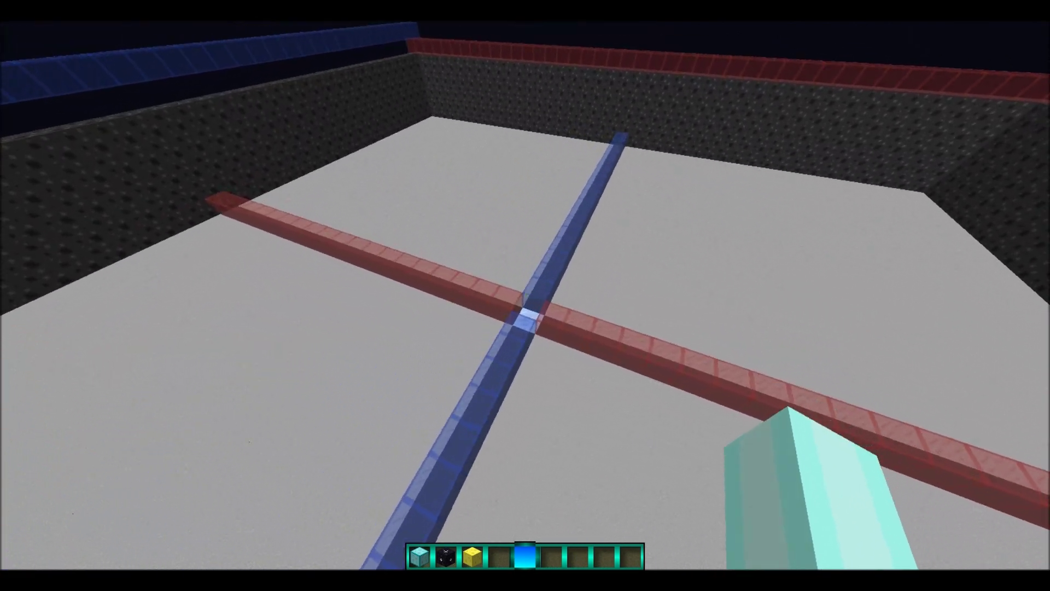
pyautogui.press('w')
pyautogui.press('d')
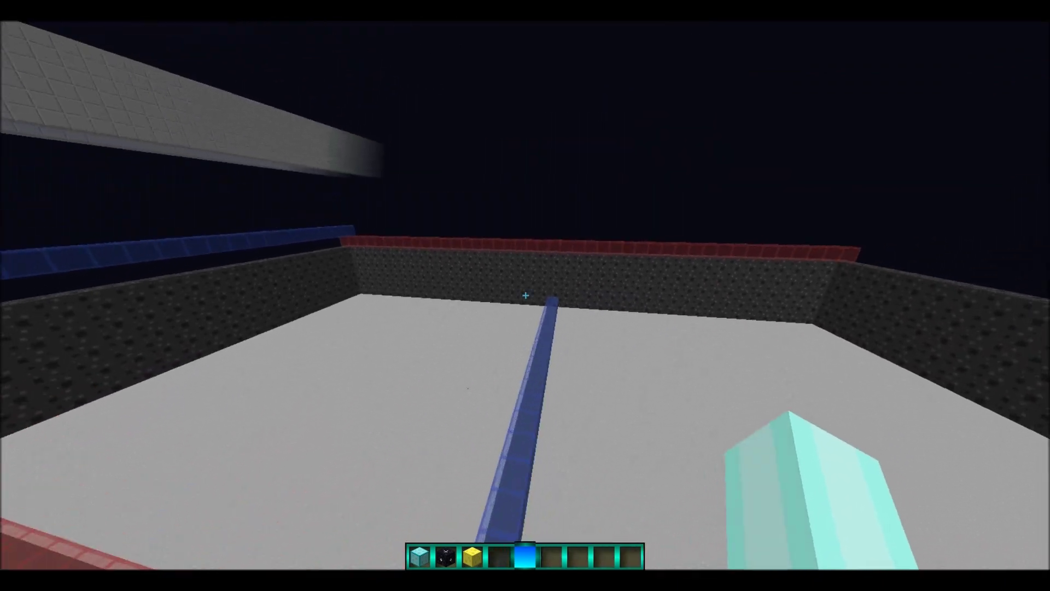
# Step: Fly low along the red glass line and examine the arena's side wall and the width of the adjoining quadrants
pyautogui.press('s')
pyautogui.press('a')
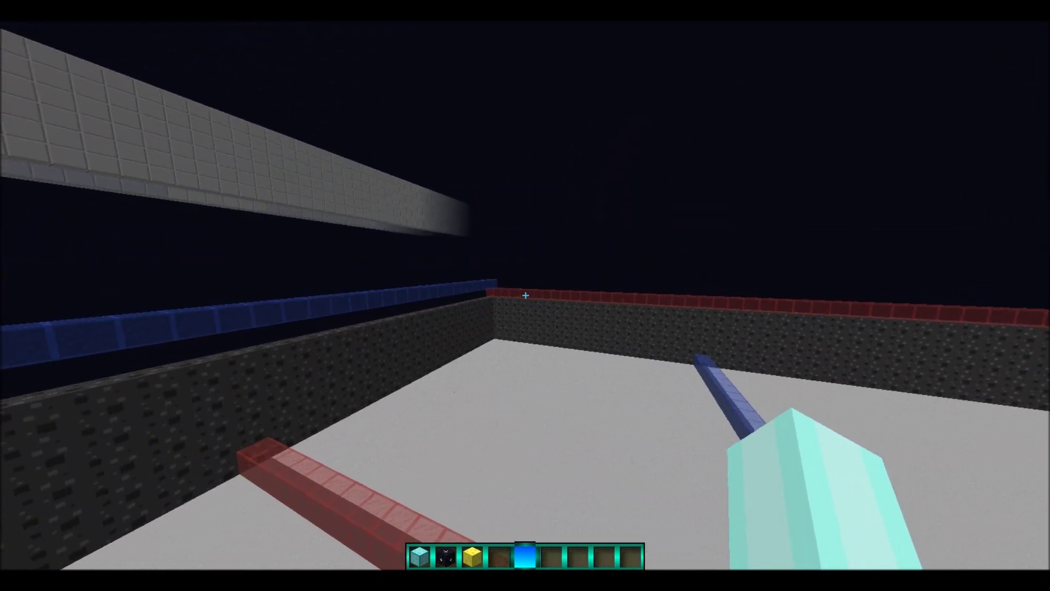
pyautogui.press('a')
pyautogui.press('shift')
pyautogui.press('w')
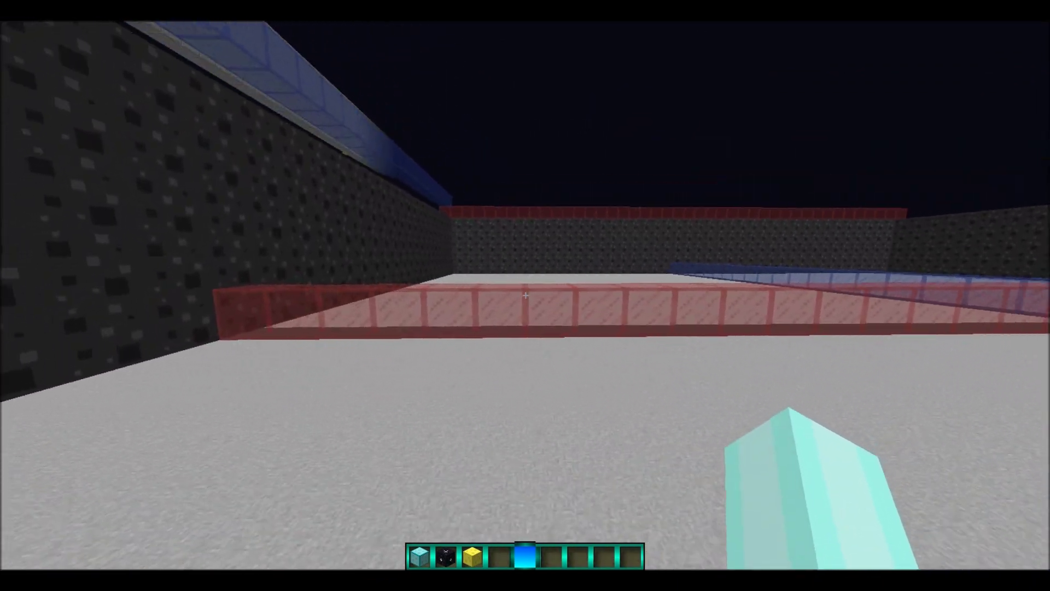
pyautogui.press('a')
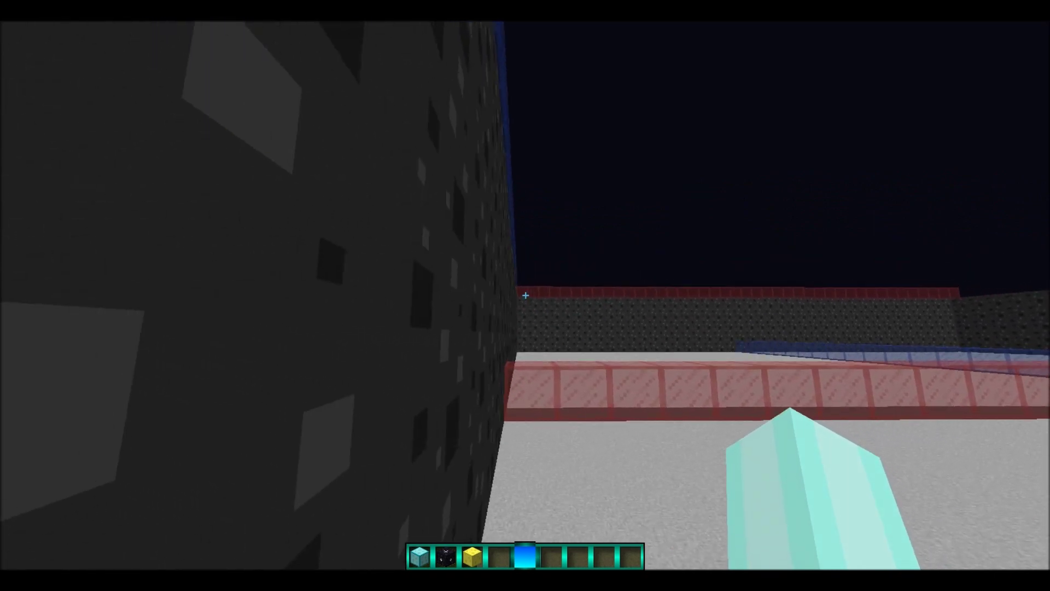
pyautogui.press('d')
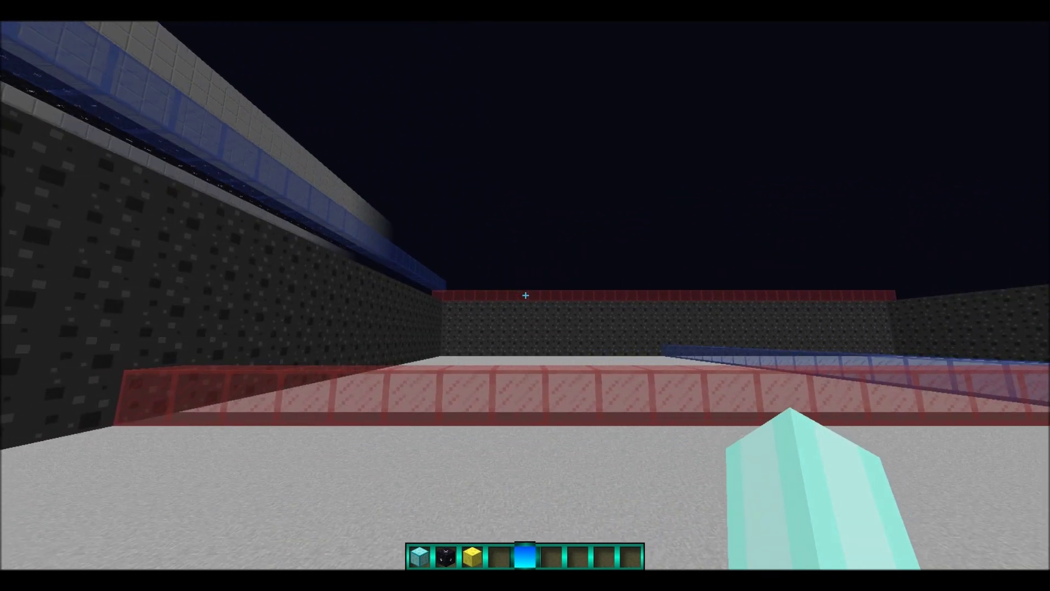
pyautogui.press('d')
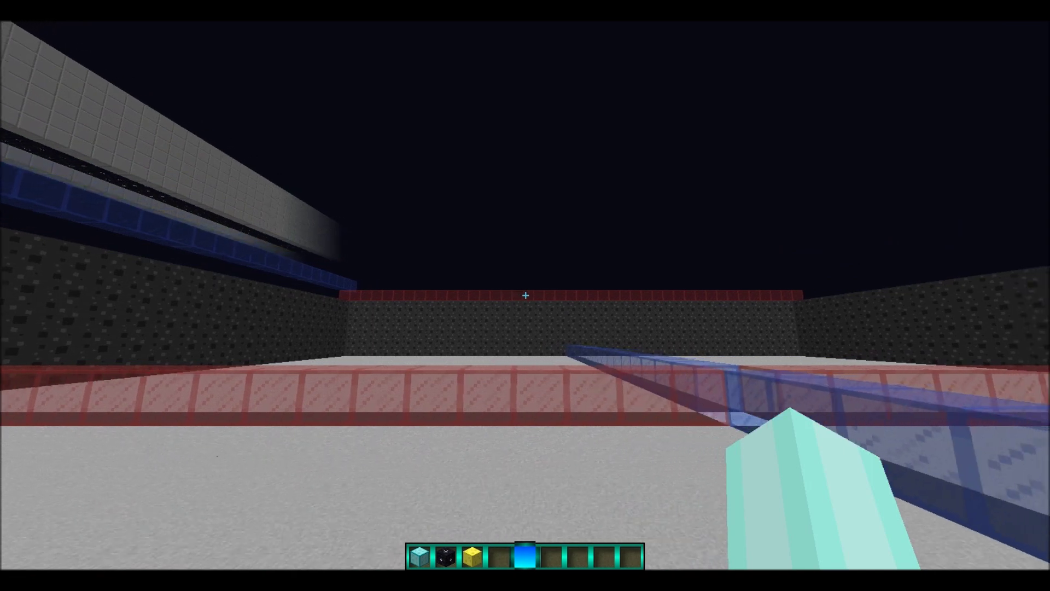
# Step: Examine the crossing of the red and blue glass lines, the far side wall and the arena's outer corner
pyautogui.press('space')
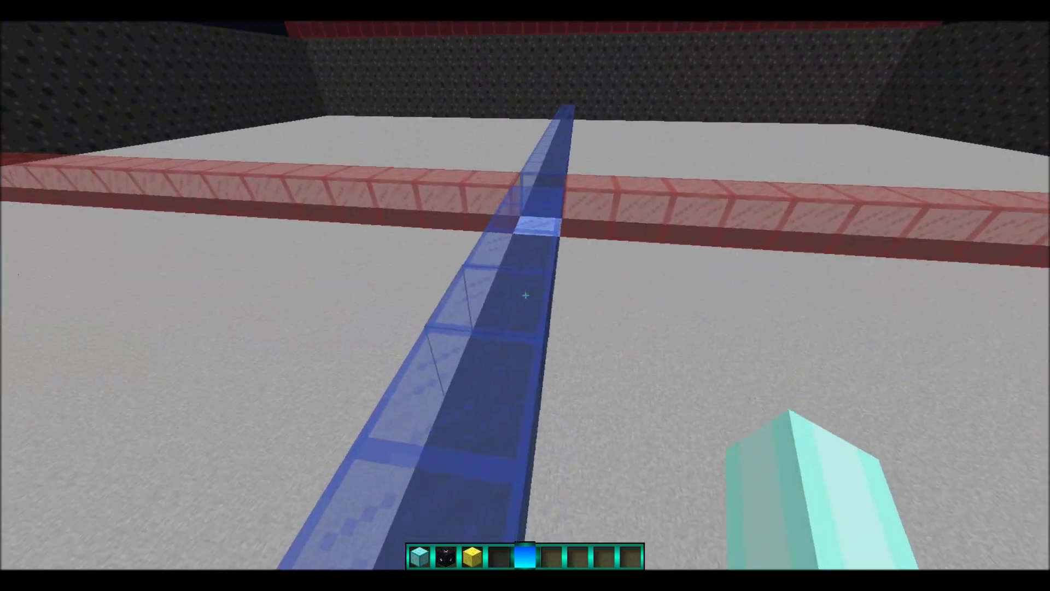
pyautogui.press('w')
pyautogui.press('d')
pyautogui.press('d')
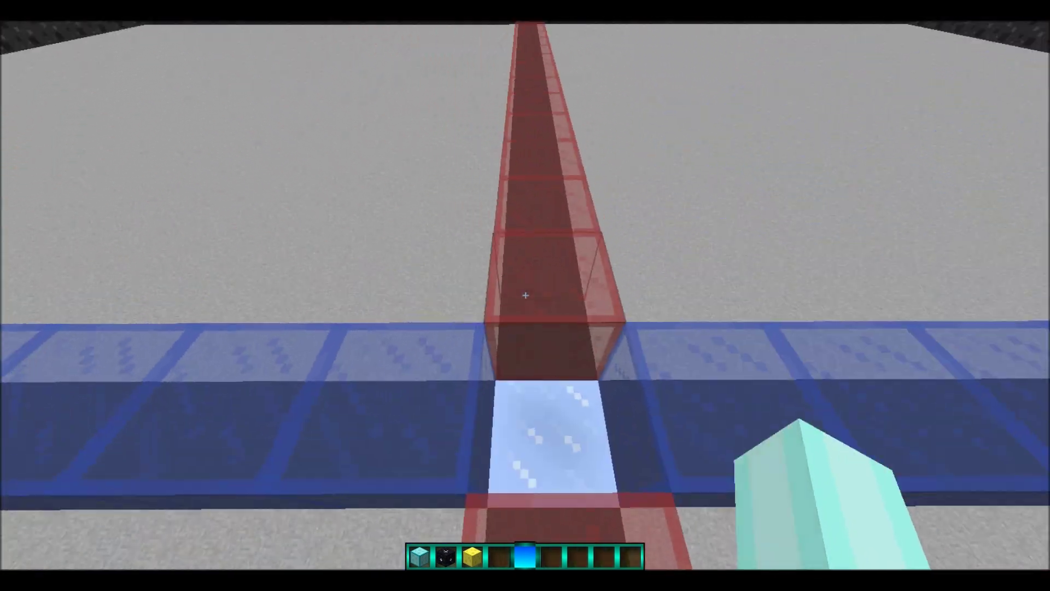
pyautogui.press('a')
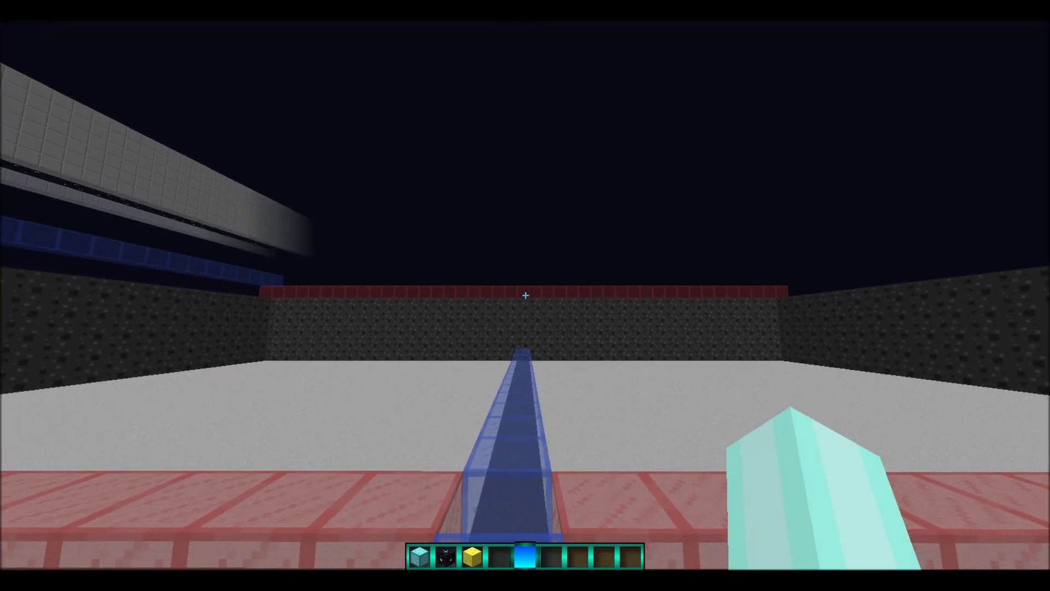
pyautogui.press('d')
pyautogui.press('d')
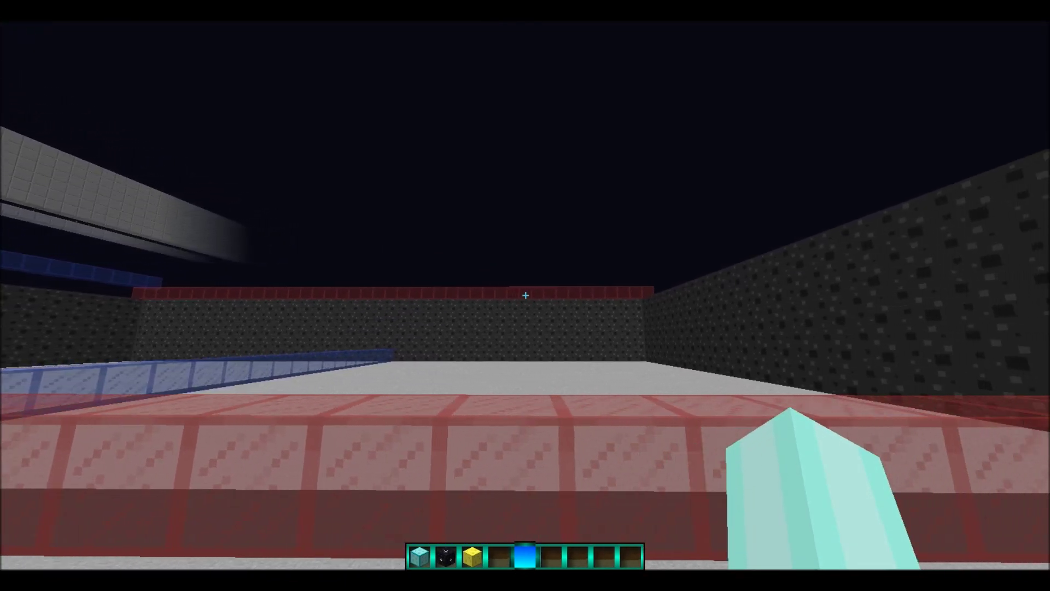
pyautogui.press('d')
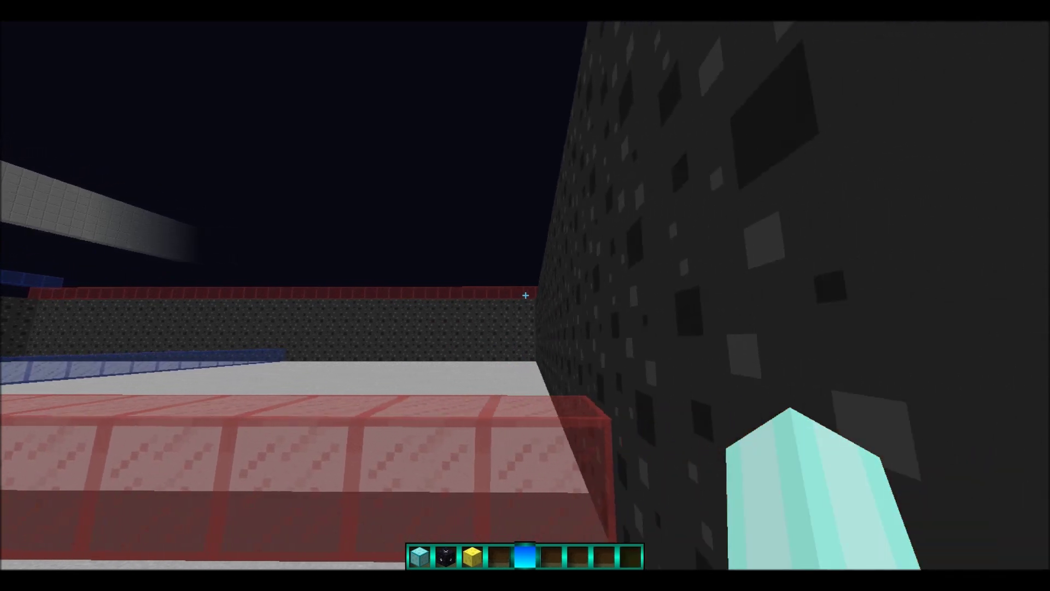
pyautogui.press('space')
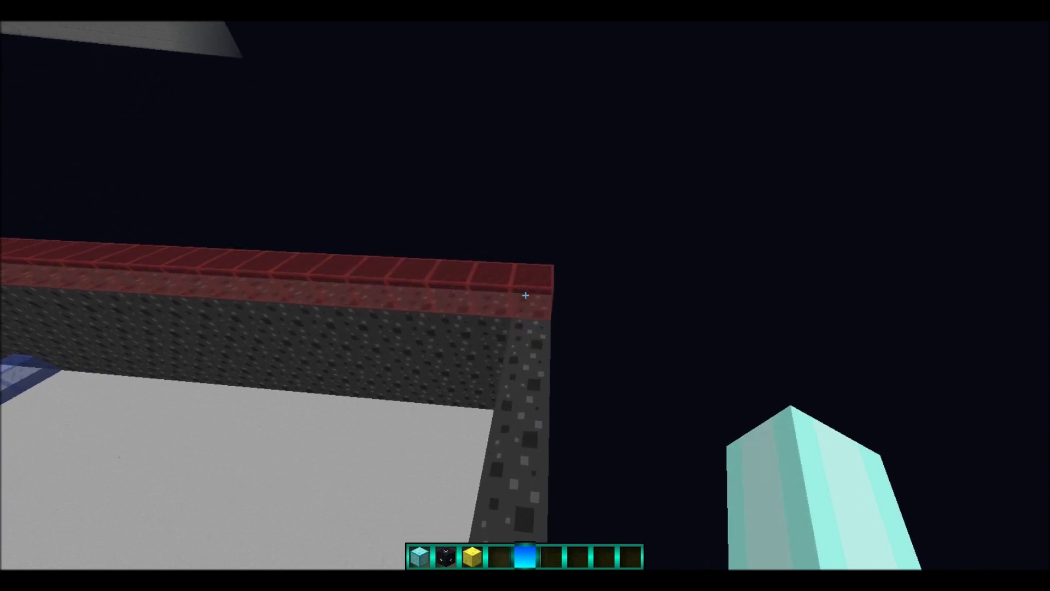
# Step: Pick up a red glass block from the wall's corner rim and return to the quadrant floor
pyautogui.rightClick(525, 295)
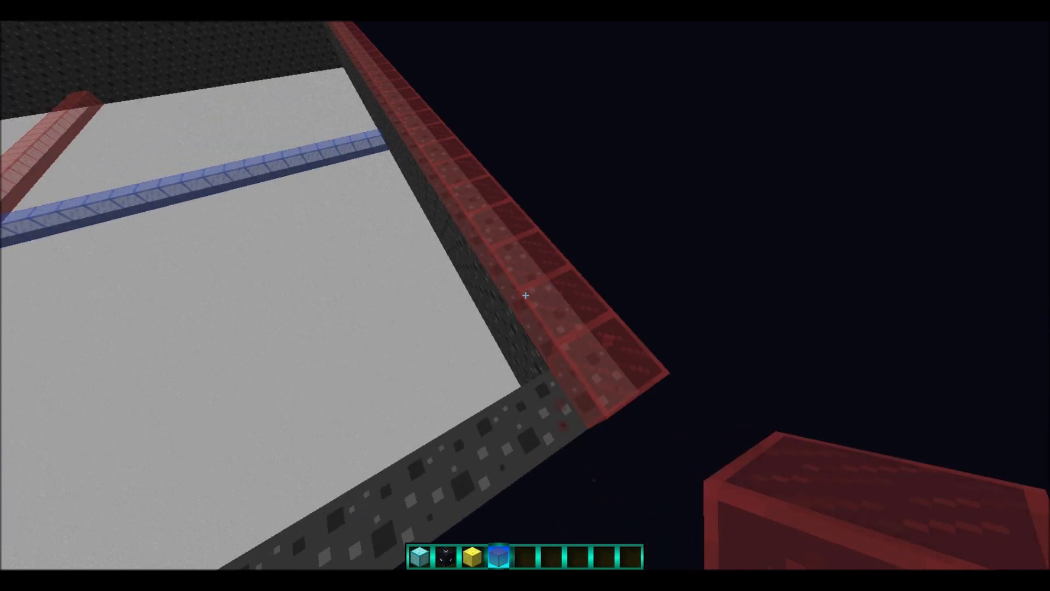
pyautogui.scroll(-2, 525, 296)
pyautogui.press('a')
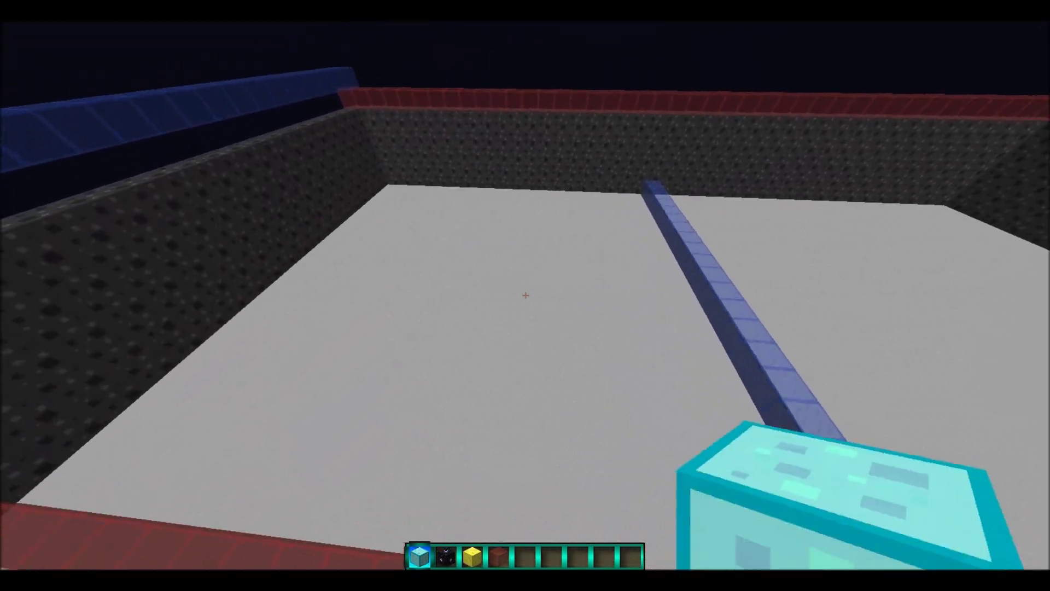
# Step: Build a short arm of one obsidian block and a gold end block from the diamond block toward the red glass line
pyautogui.press('2')
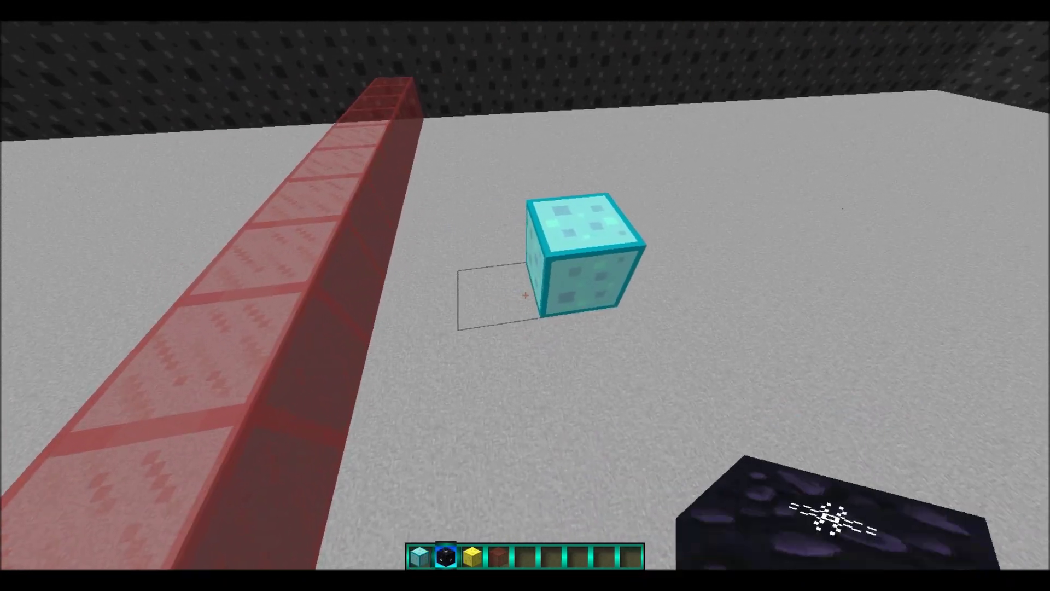
pyautogui.rightClick(526, 296)
pyautogui.press('3')
pyautogui.rightClick(526, 295)
pyautogui.click(526, 295)
pyautogui.rightClick(526, 295)
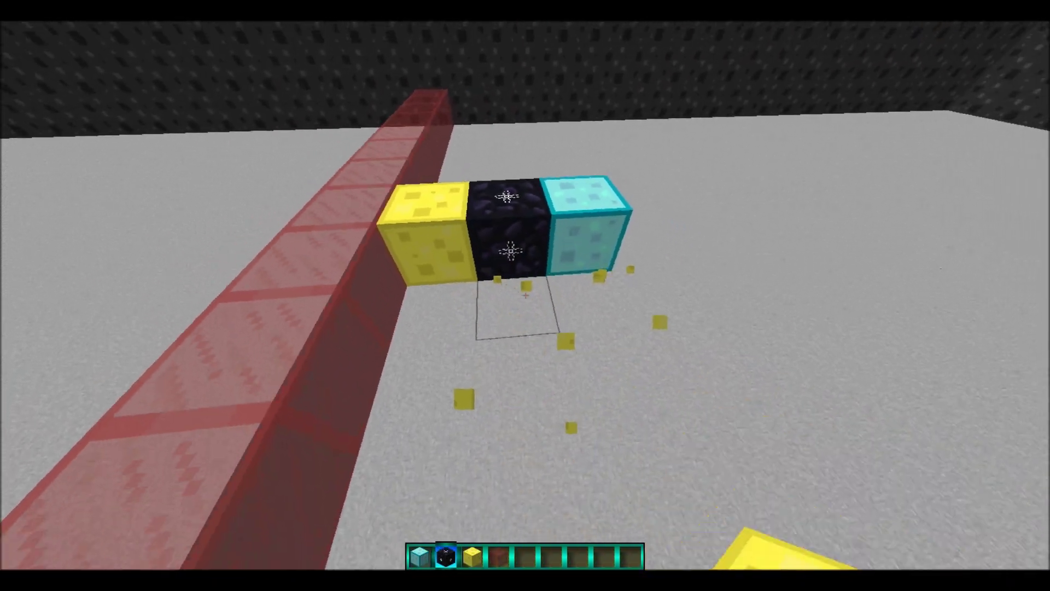
# Step: Build a long row of obsidian from the diamond block to the blue glass line, ending in a gold block
pyautogui.press('2')
pyautogui.rightClick(525, 296)
pyautogui.rightClick(526, 296)
pyautogui.rightClick(525, 296)
pyautogui.rightClick(526, 295)
pyautogui.rightClick(527, 296)
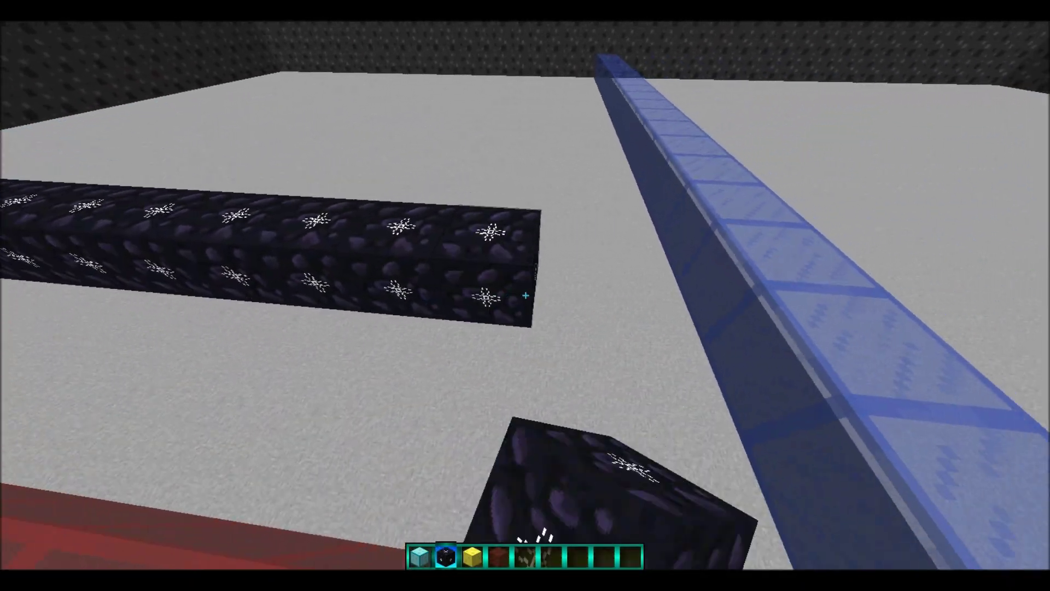
pyautogui.rightClick(526, 295)
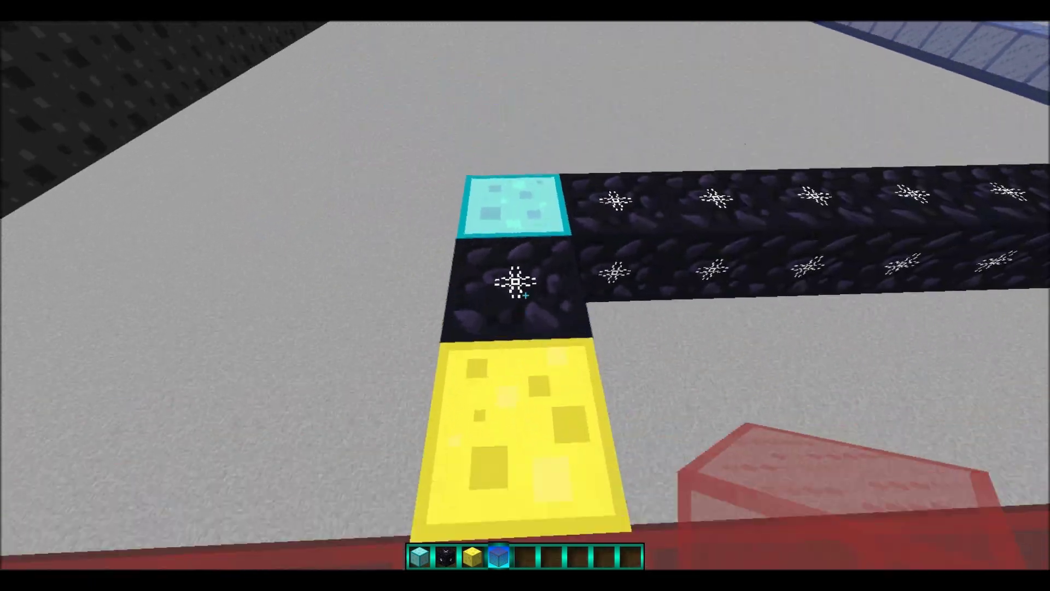
pyautogui.scroll(-1, 526, 296)
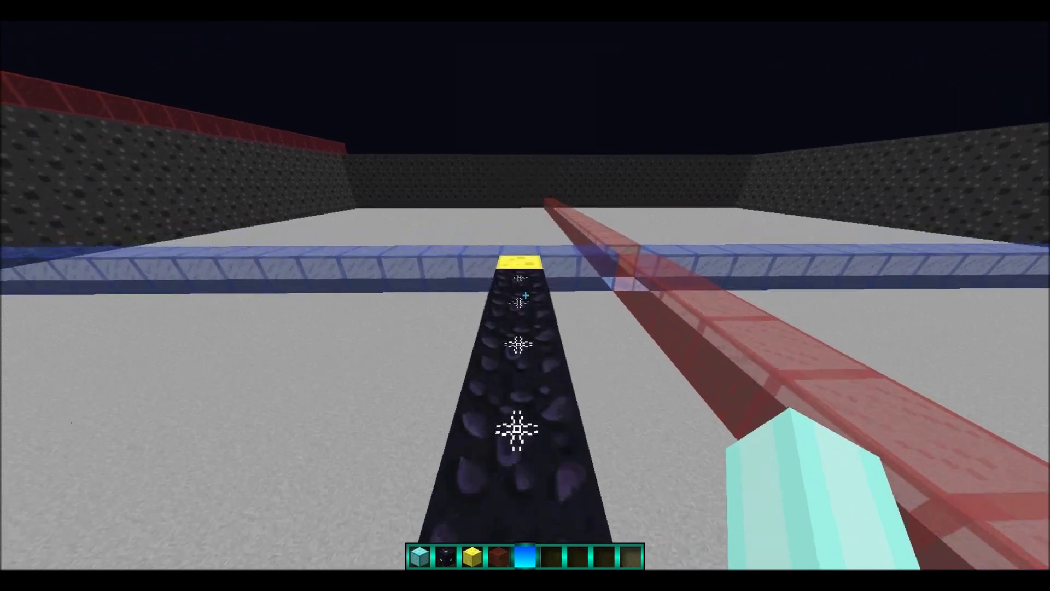
# Step: Break the long obsidian row, the short arm, the gold ends and the diamond block to clear the quadrant
pyautogui.press('w')
pyautogui.click(525, 295)
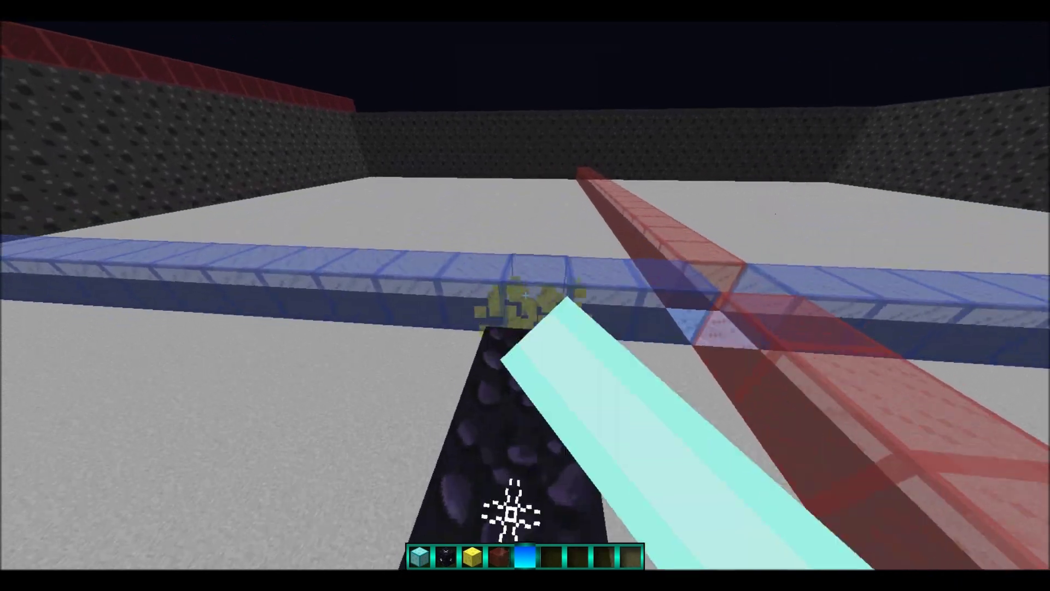
pyautogui.click(525, 296)
pyautogui.click(526, 296)
pyautogui.press('w')
pyautogui.click(525, 295)
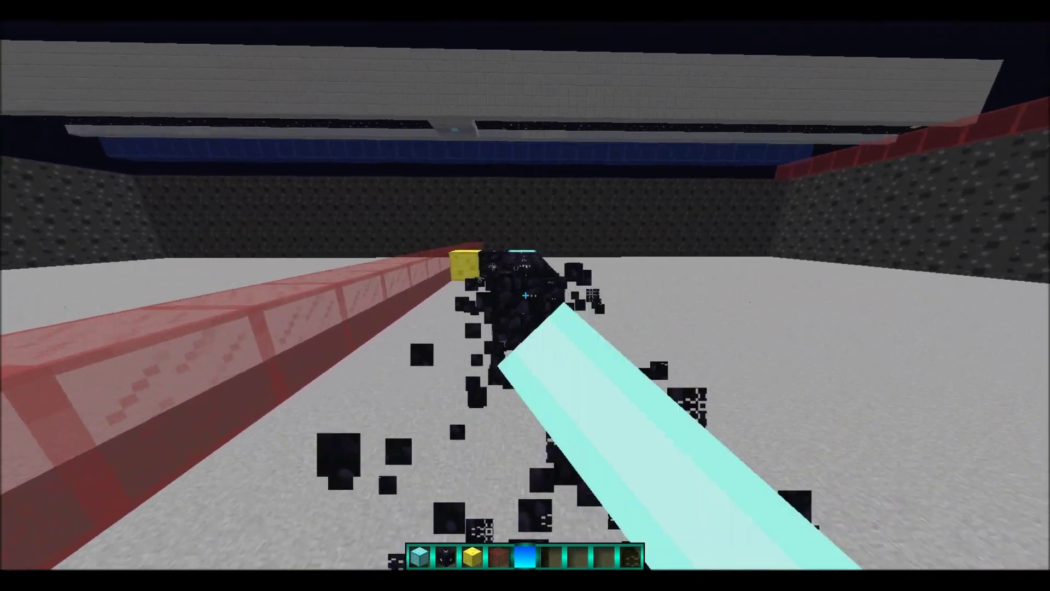
pyautogui.click(526, 295)
pyautogui.click(525, 296)
pyautogui.click(525, 296)
pyautogui.click(526, 295)
# Step: Fly above the arena and examine the cleared quadrants and their dividing glass lines
pyautogui.press('space')
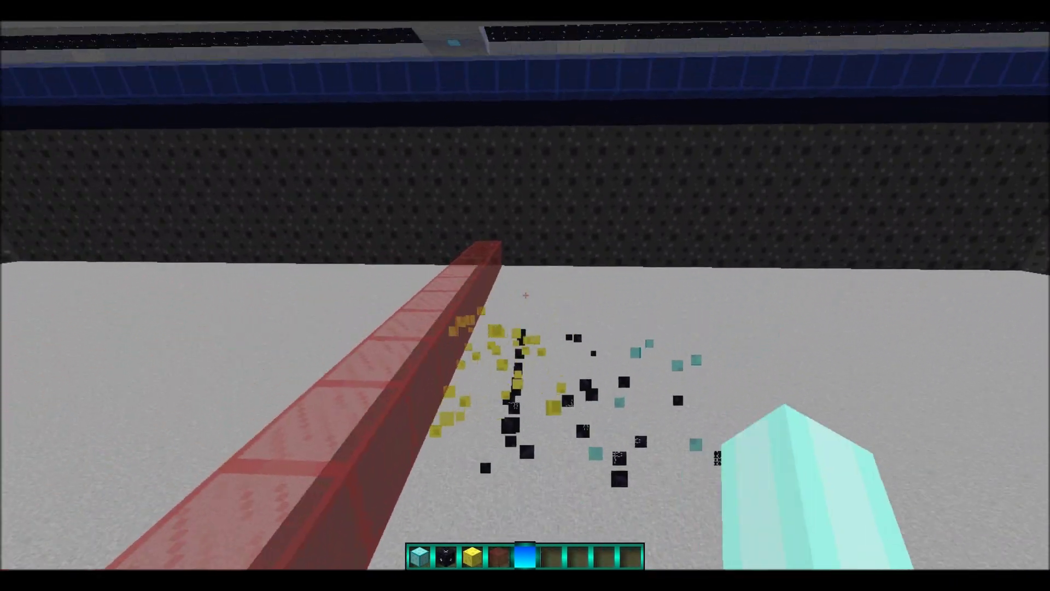
pyautogui.press('s')
pyautogui.press('space')
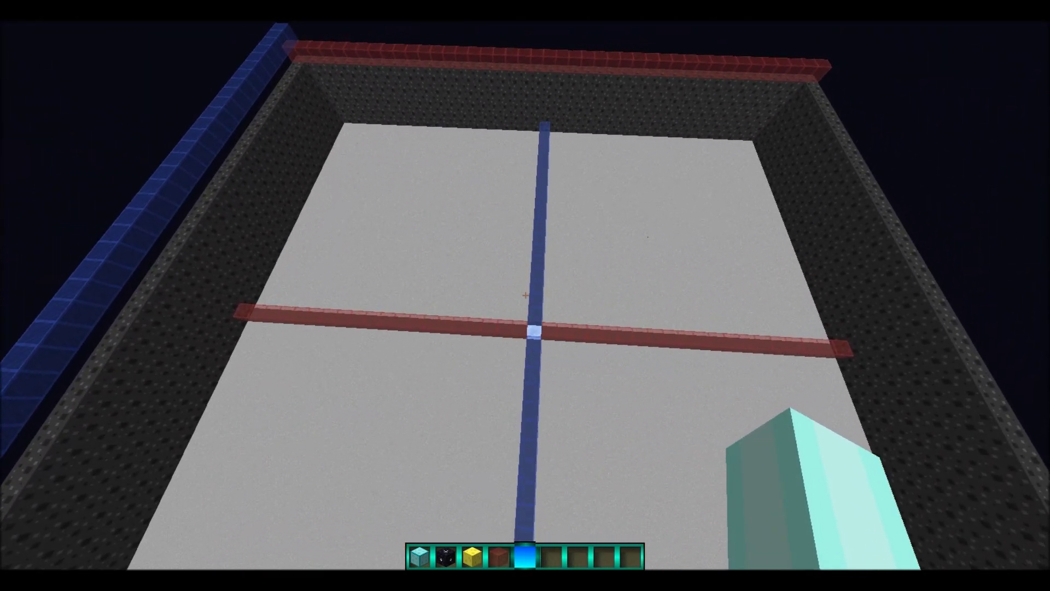
pyautogui.press('shift')
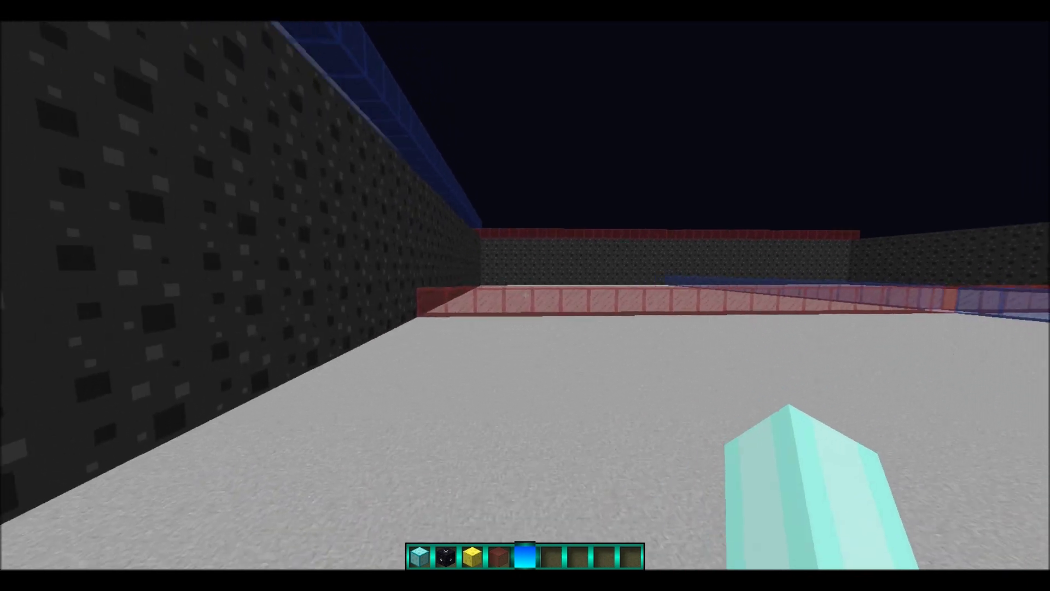
pyautogui.press('space')
pyautogui.press('space')
pyautogui.press('w')
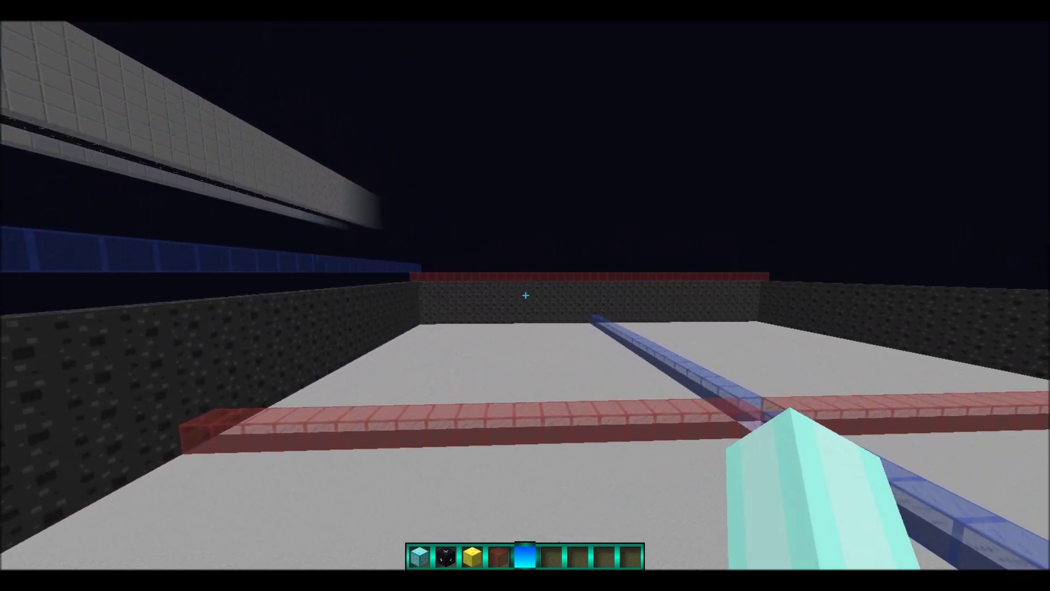
pyautogui.press('space')
pyautogui.click(525, 295)
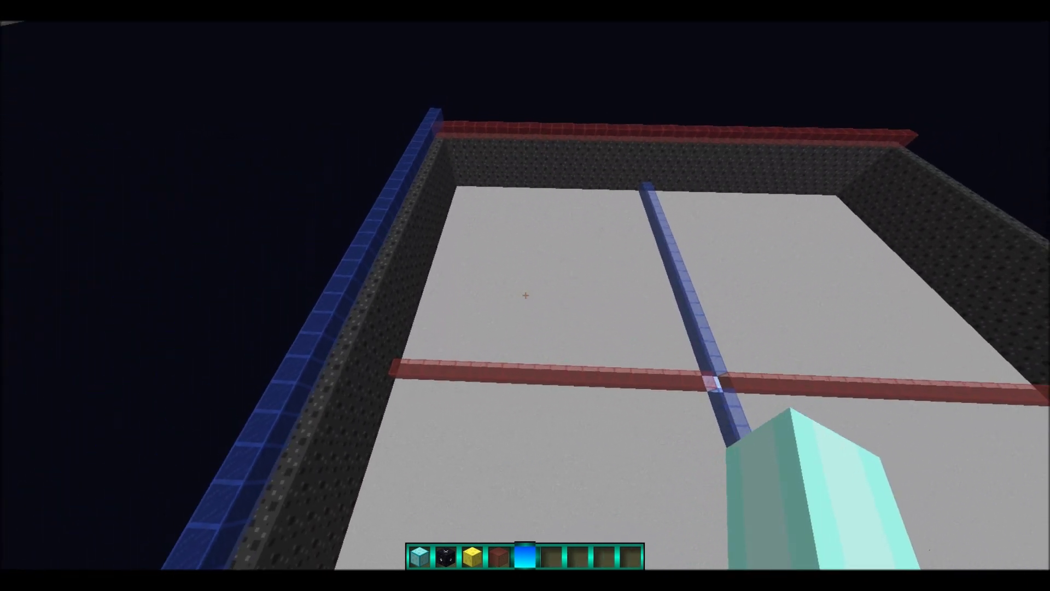
pyautogui.click(525, 296)
pyautogui.press('w')
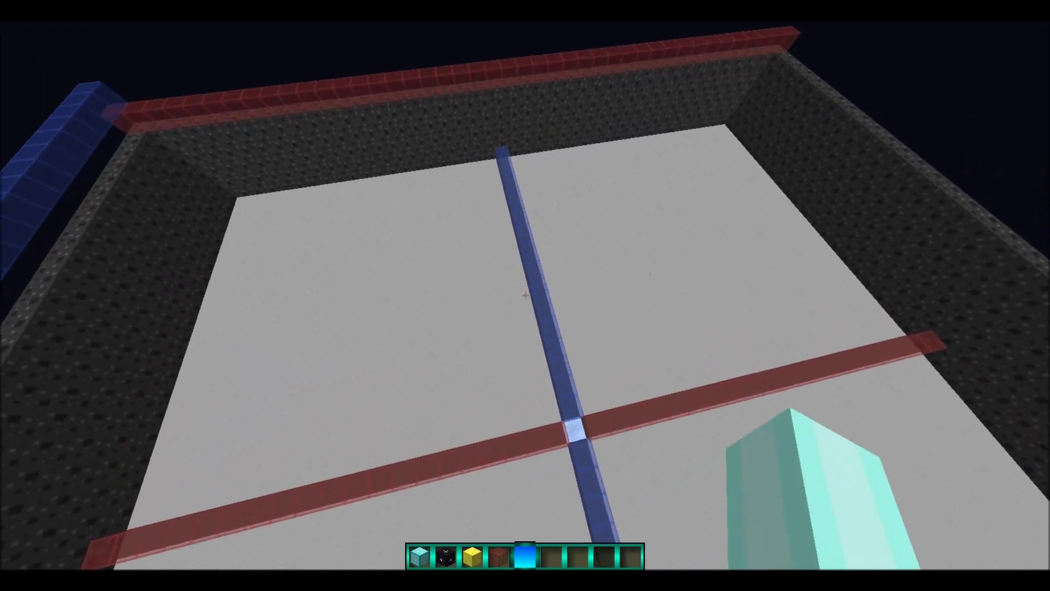
# Step: Remove the red glass block from the hotbar through the creative inventory
pyautogui.press('e')
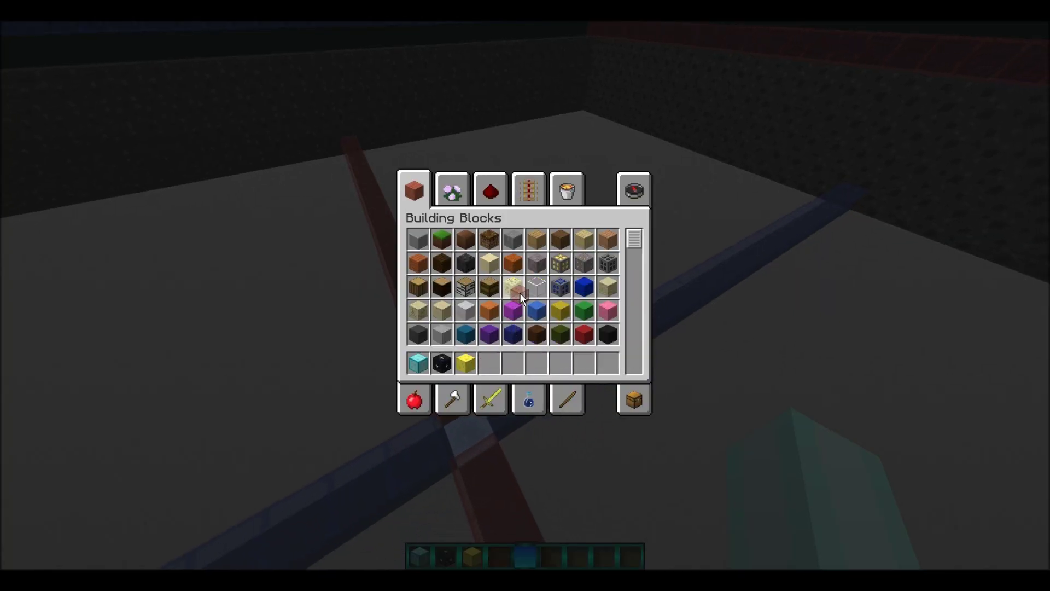
pyautogui.press('e')
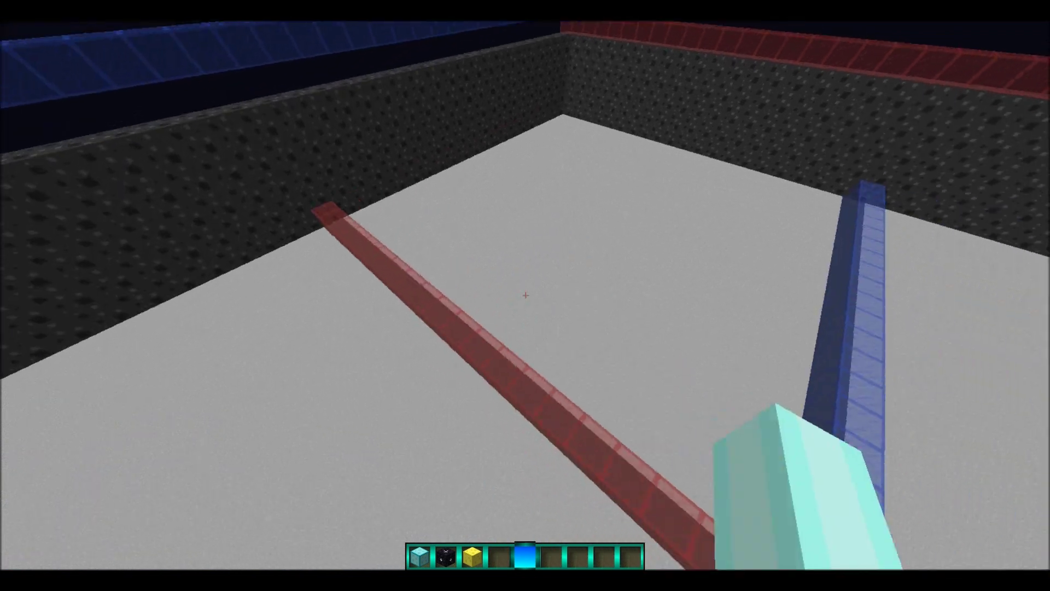
# Step: Fly around the arena and examine the red dividing line, the central crossing and the blue dividing line
pyautogui.press('space')
pyautogui.press('a')
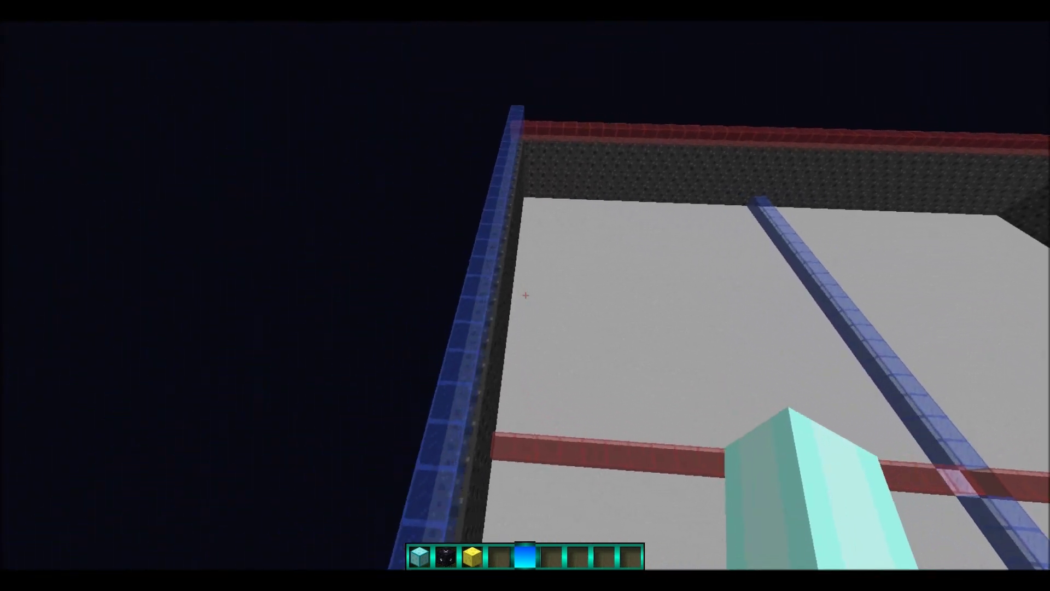
pyautogui.press('w')
pyautogui.press('shift')
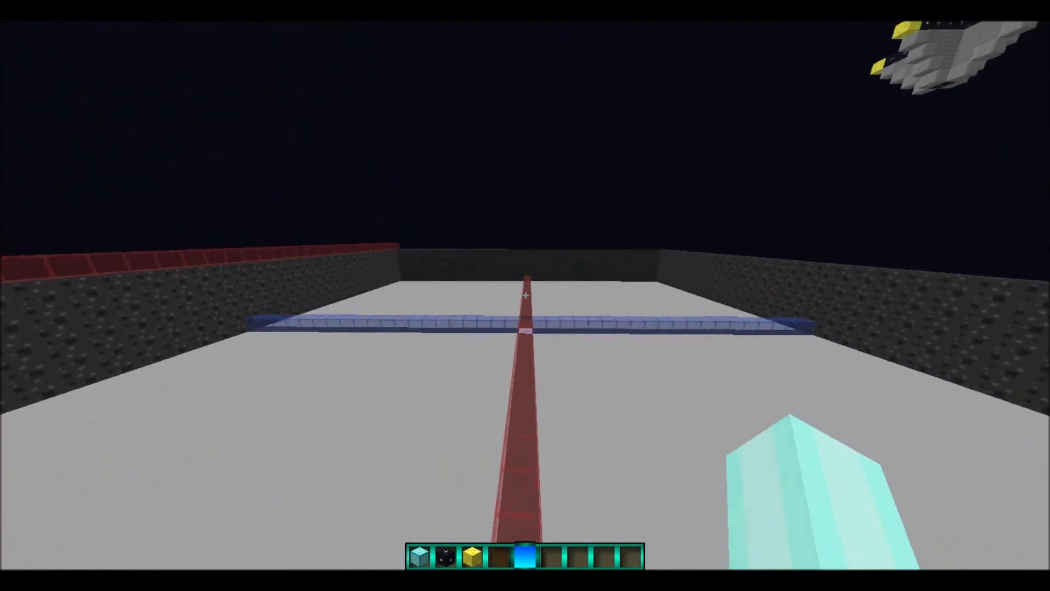
pyautogui.press('w')
pyautogui.press('shift')
pyautogui.press('w')
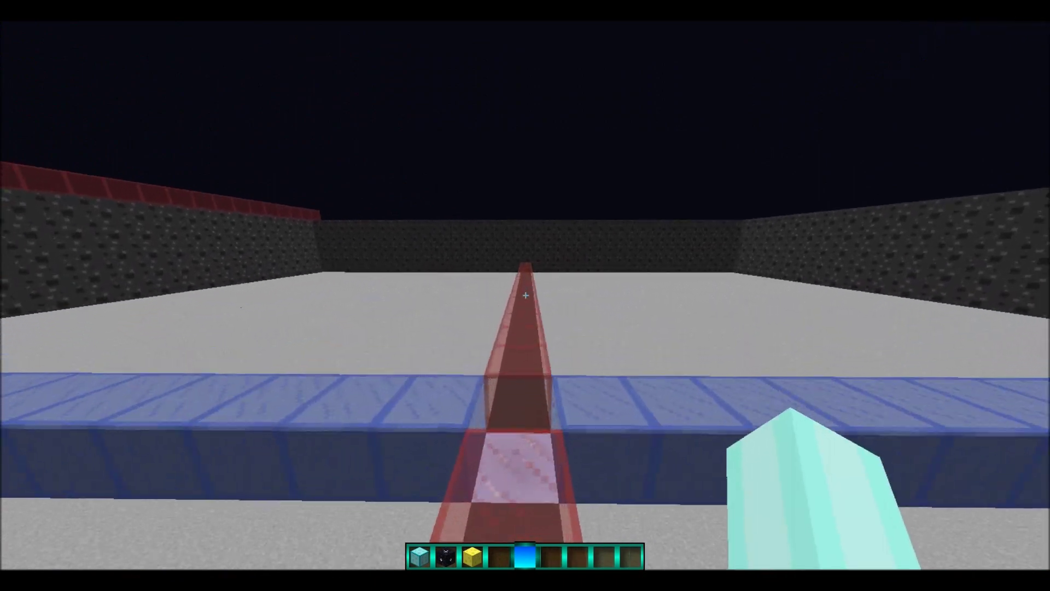
pyautogui.press('space')
pyautogui.press('s')
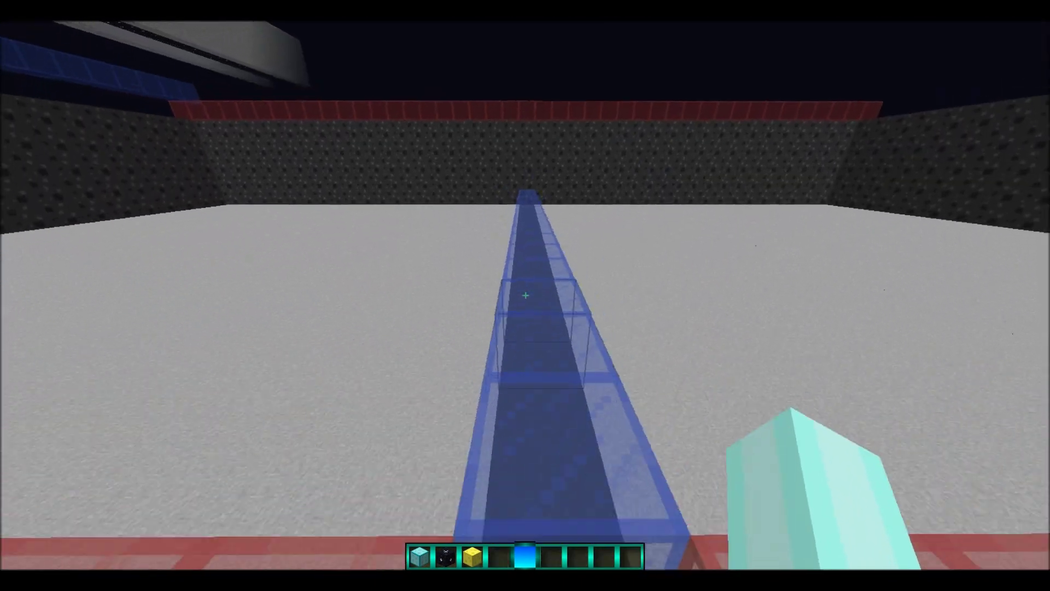
# Step: Clear the selected WorldEdit region to air with the command //set 0
pyautogui.press('/')
pyautogui.write('/set 0')
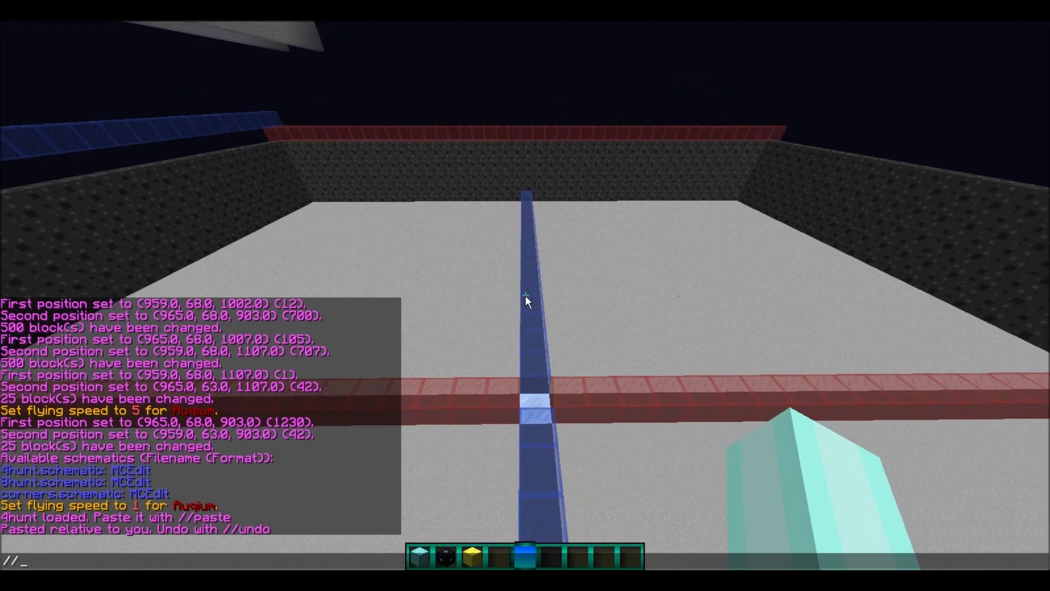
pyautogui.press('Return')
# Step: Break the blue glass block beside the arena's central crossing block
pyautogui.press('w')
pyautogui.press('shift')
pyautogui.press('w')
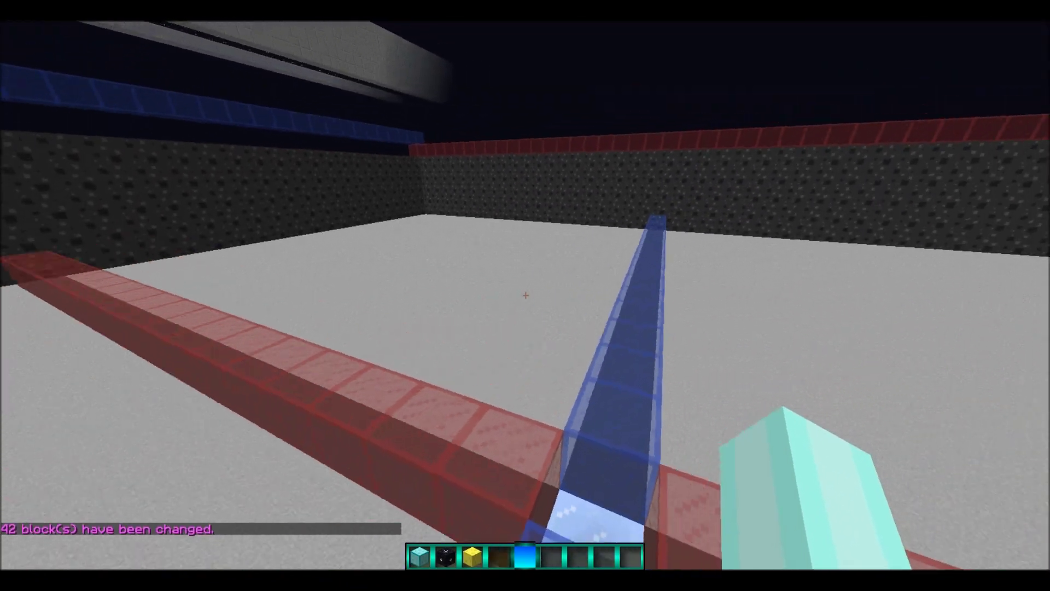
pyautogui.press('space')
pyautogui.click(525, 296)
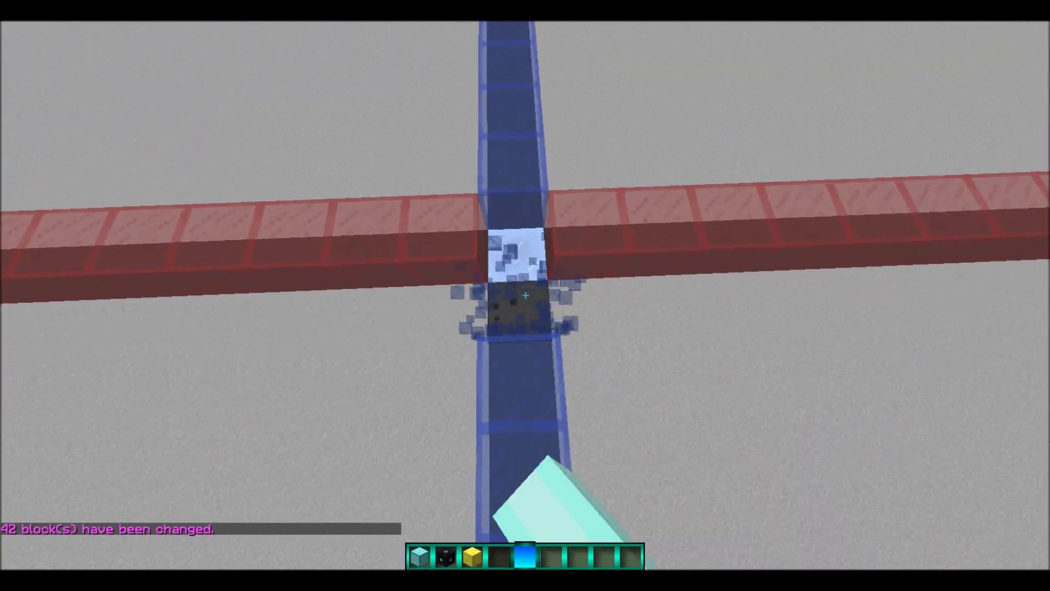
# Step: Repeat the last WorldEdit command at the central crossing and break the next blue glass block of the dividing line
pyautogui.press('shift')
pyautogui.press('w')
pyautogui.press('t')
pyautogui.press('Up')
pyautogui.press('Return')
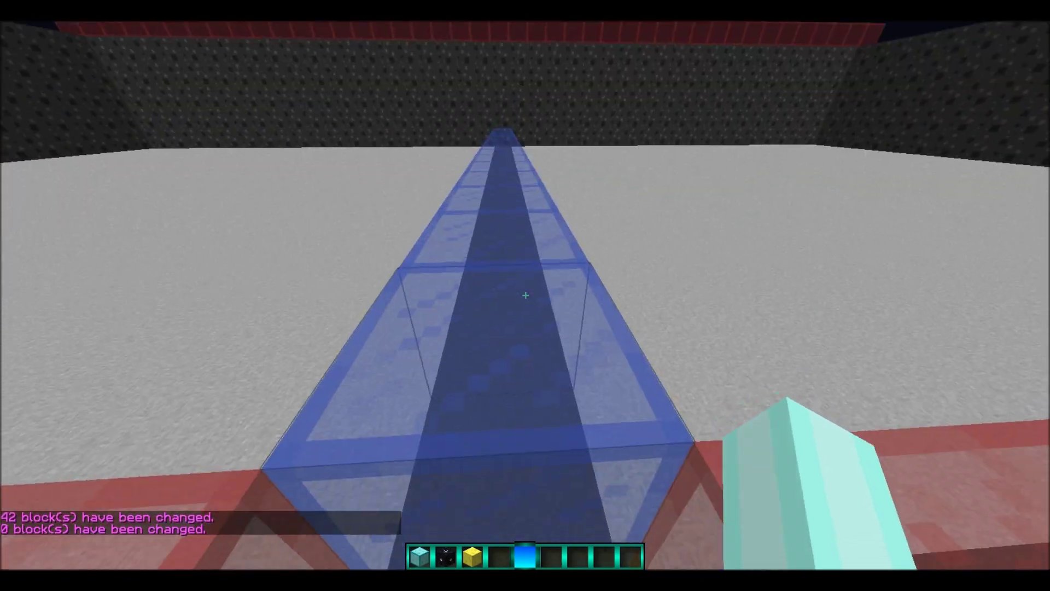
pyautogui.click(526, 296)
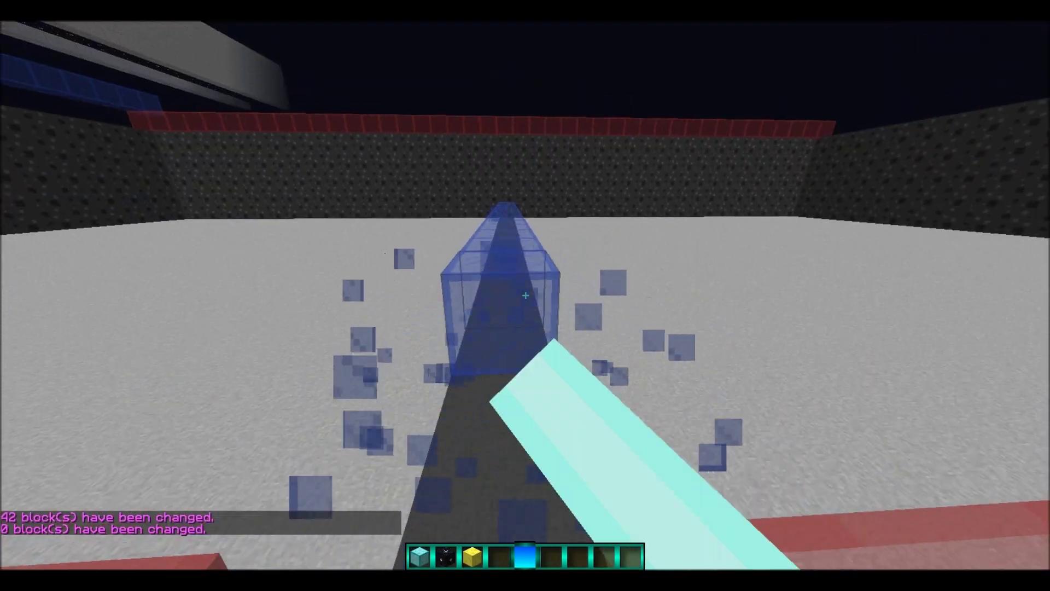
# Step: Load the 8hunt schematic and paste it relative to the current position at the crossing with //paste
pyautogui.press('/')
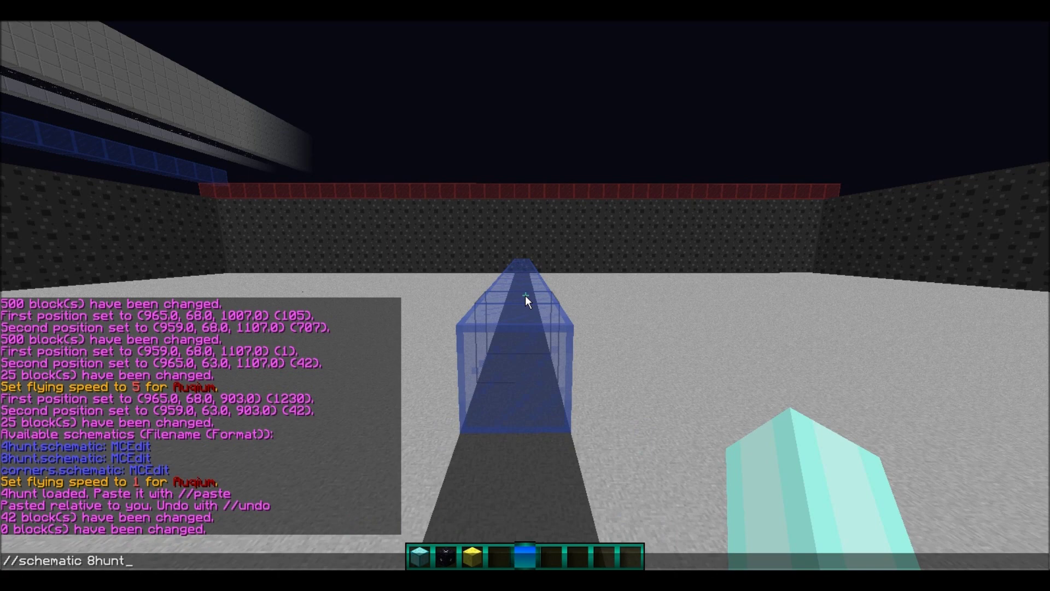
pyautogui.press('Return')
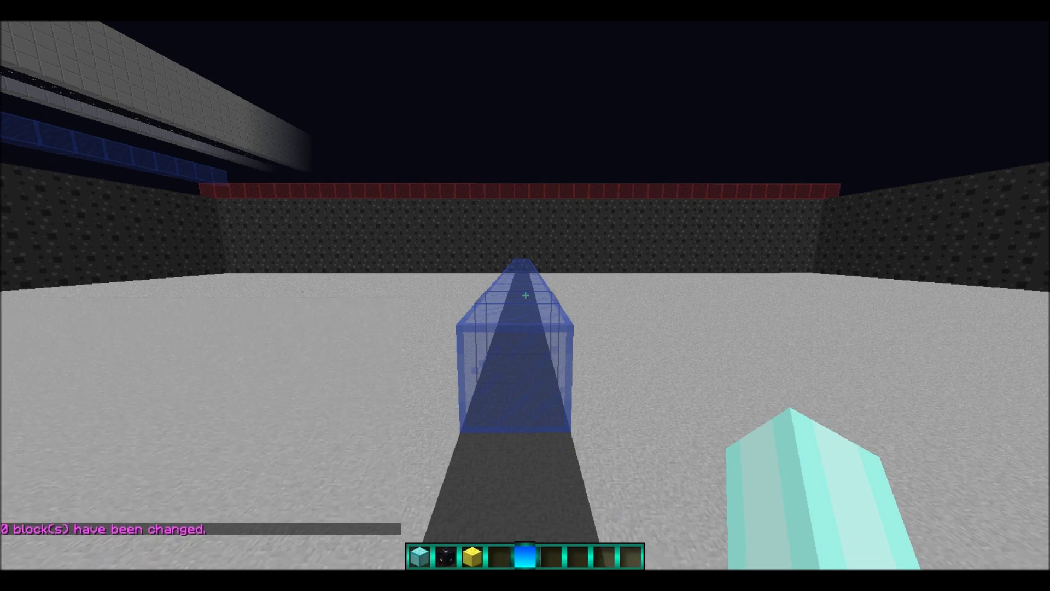
pyautogui.press('/')
pyautogui.write('/paste')
pyautogui.press('Return')
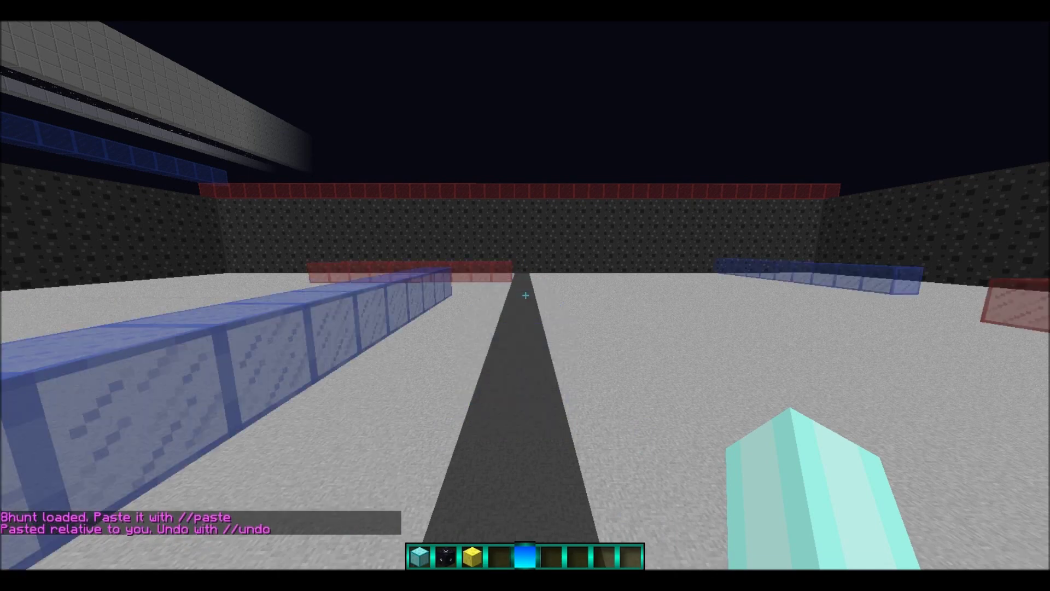
# Step: Examine the pasted 8hunt layout from above and the red glass barrier running out from the arena's side wall
pyautogui.press('space')
pyautogui.press('s')
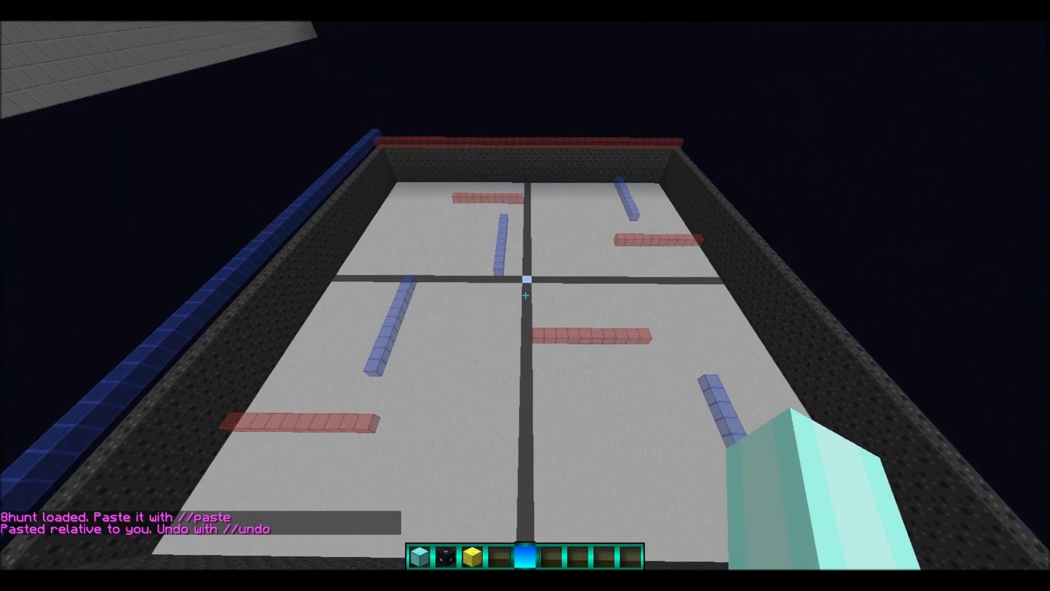
pyautogui.press('w')
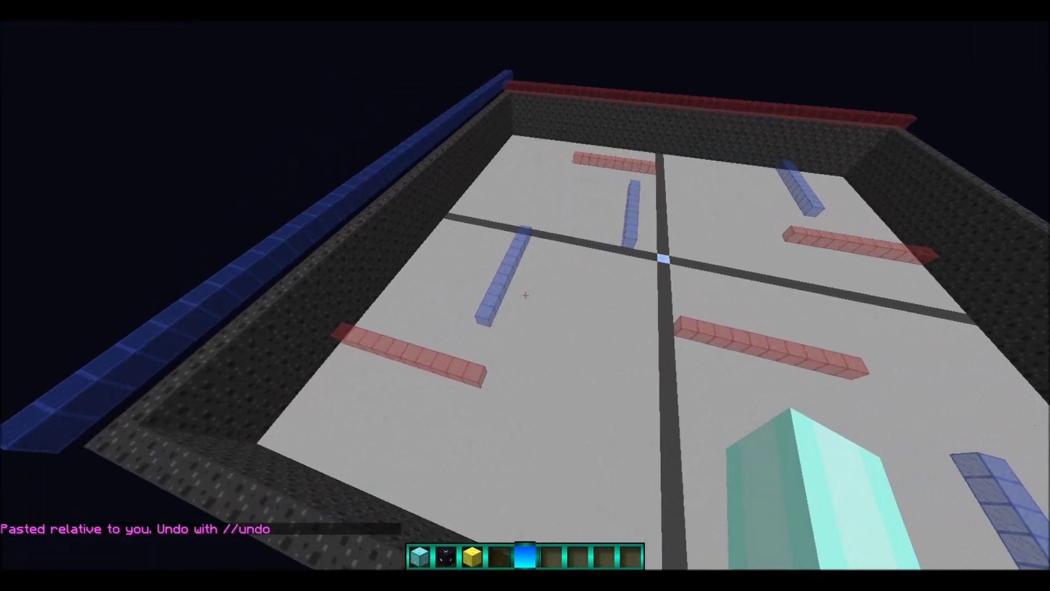
pyautogui.press('w')
pyautogui.press('shift')
pyautogui.press('shift')
pyautogui.press('a')
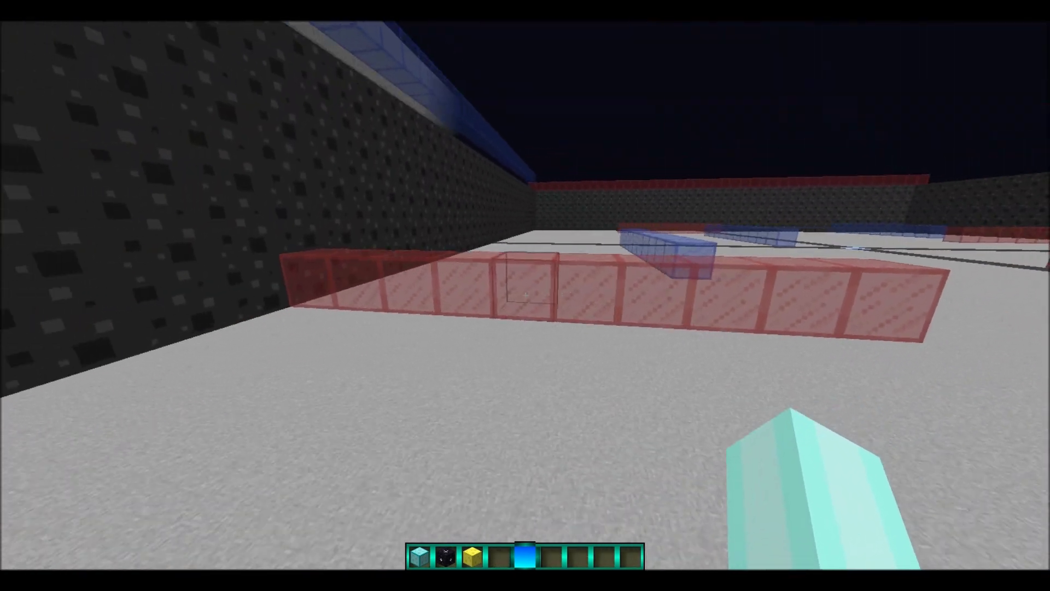
pyautogui.press('a')
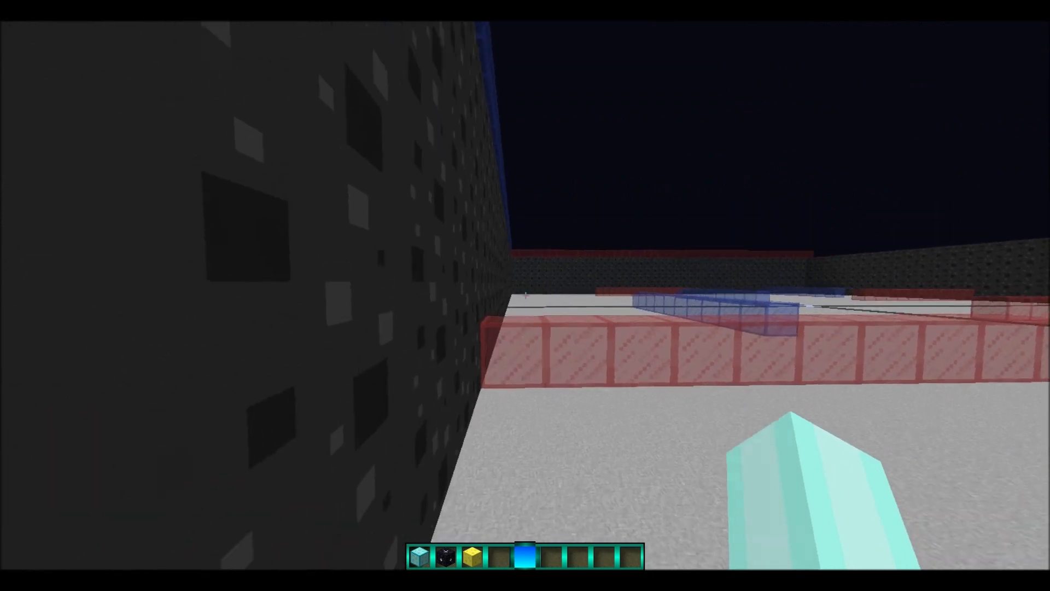
pyautogui.press('d')
pyautogui.press('d')
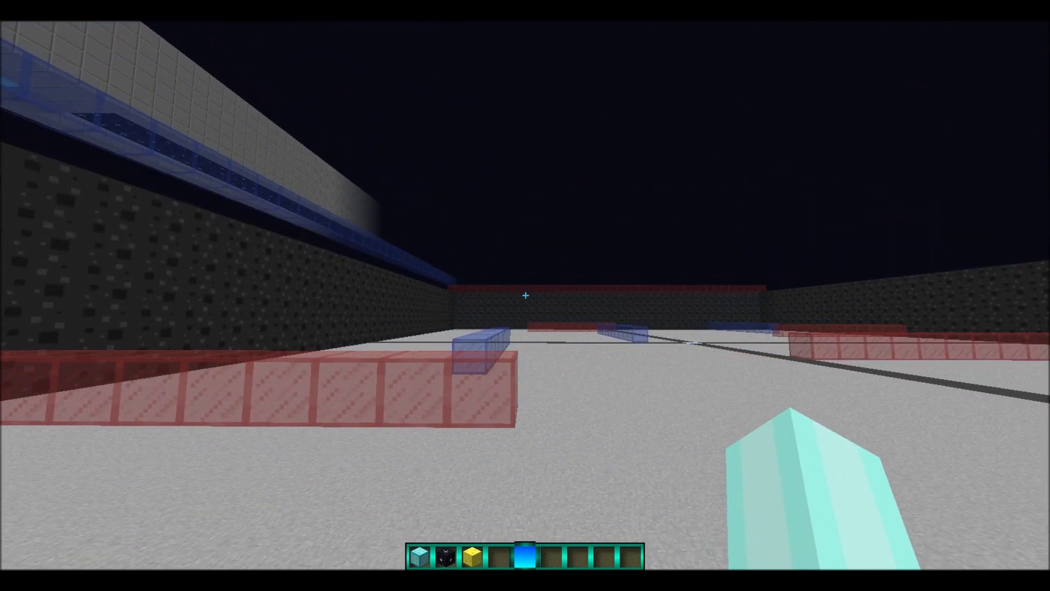
# Step: Fly past the long blue barrier and across the dark floor line to inspect the neighbouring quadrant's red barrier and side gap
pyautogui.press('w')
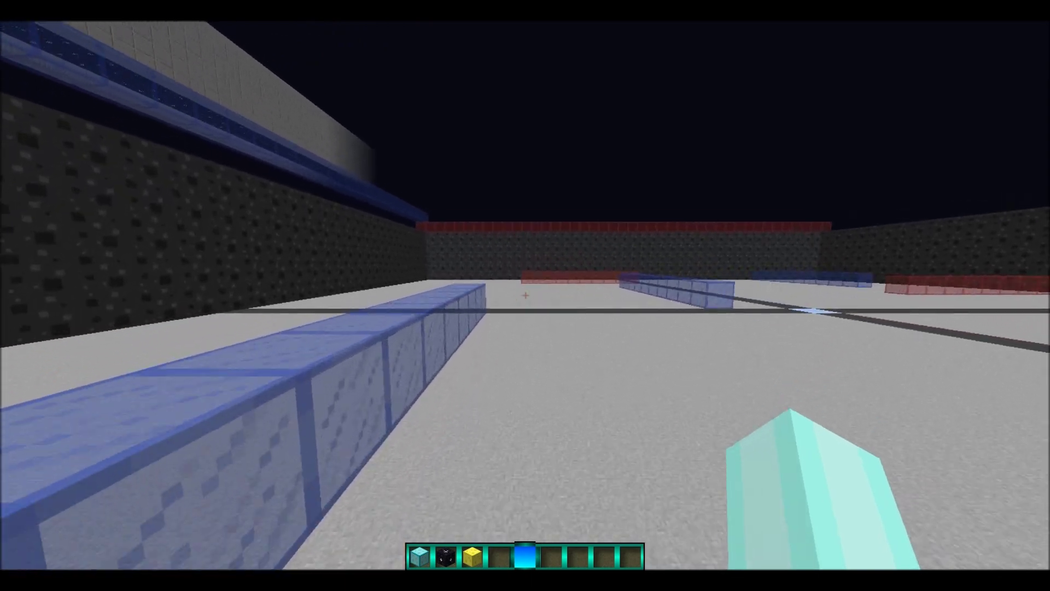
pyautogui.press('d')
pyautogui.press('d')
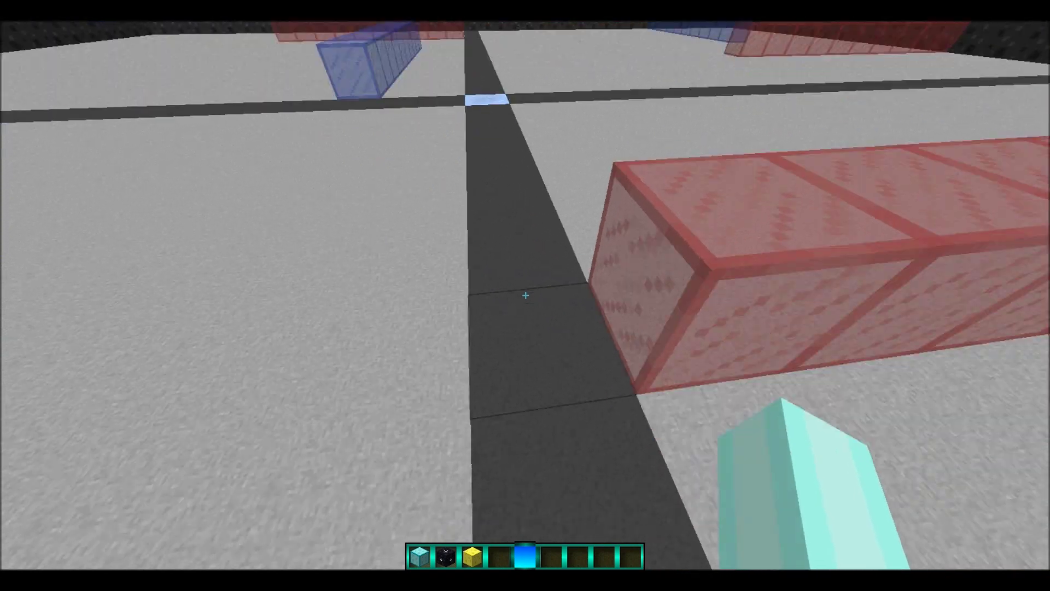
pyautogui.press('d')
pyautogui.press('d')
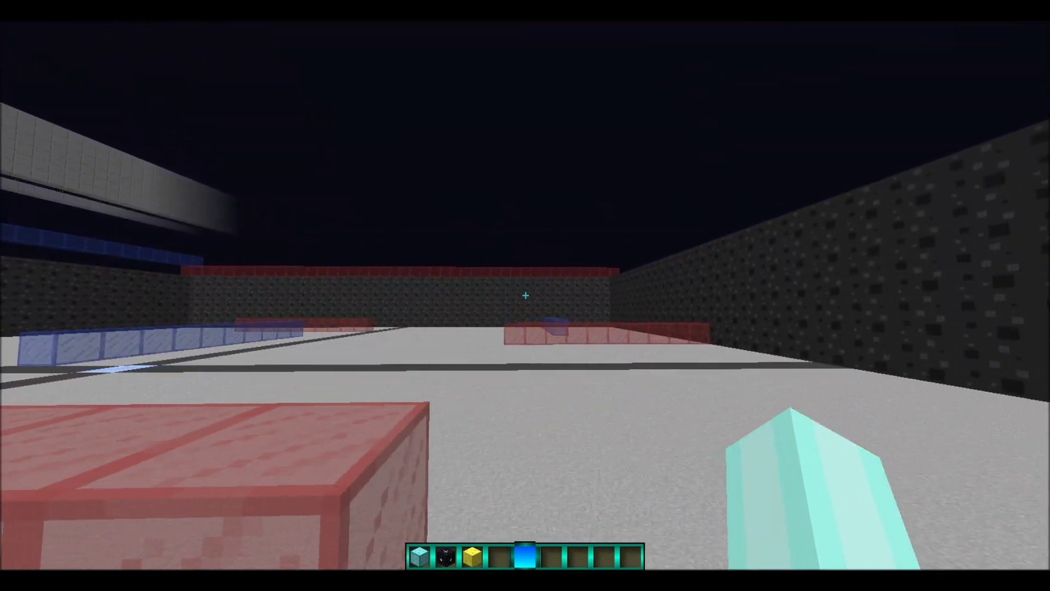
pyautogui.press('a')
pyautogui.press('d')
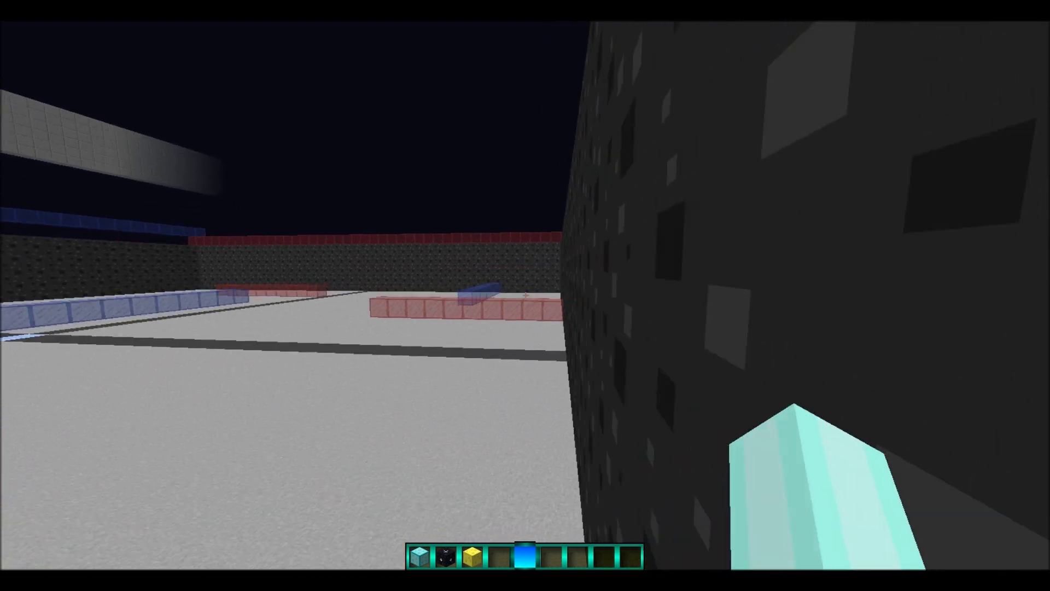
# Step: Rise above the arena and examine how the red and blue barriers are arranged in all four quadrants
pyautogui.press('space')
pyautogui.press('space')
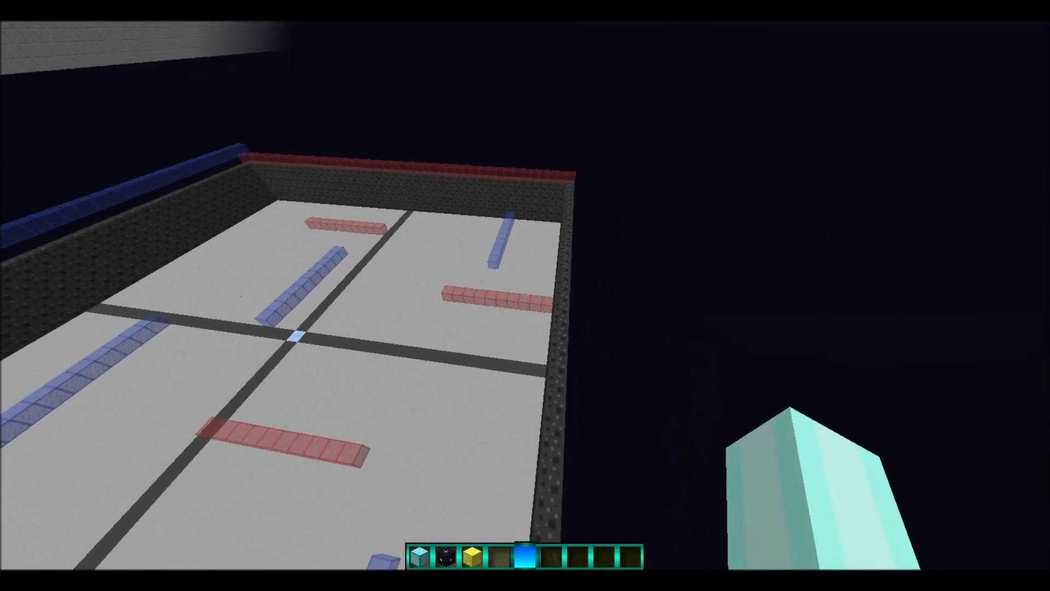
pyautogui.click(526, 296)
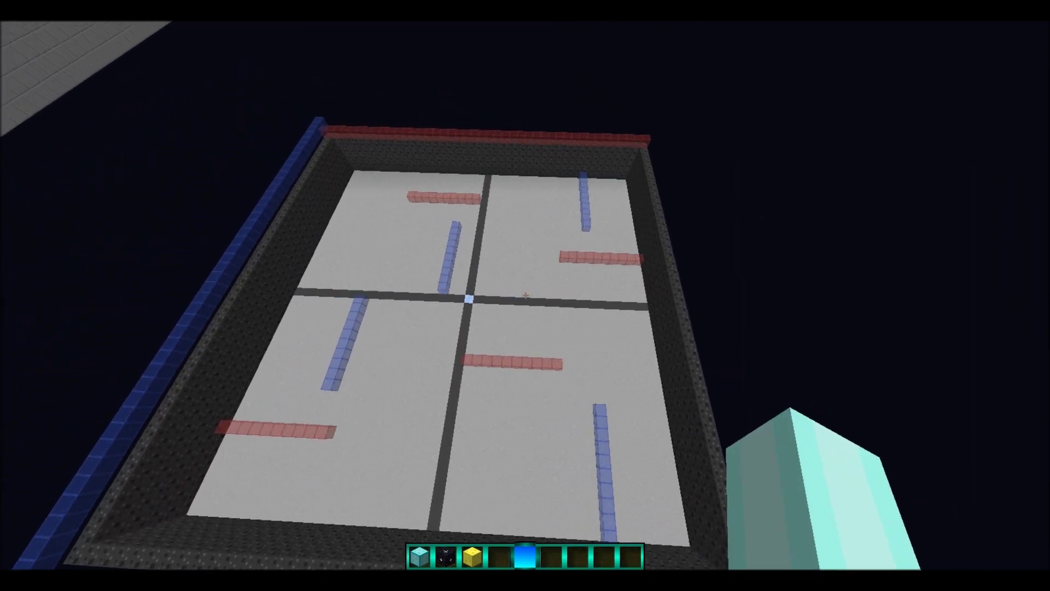
pyautogui.click(525, 295)
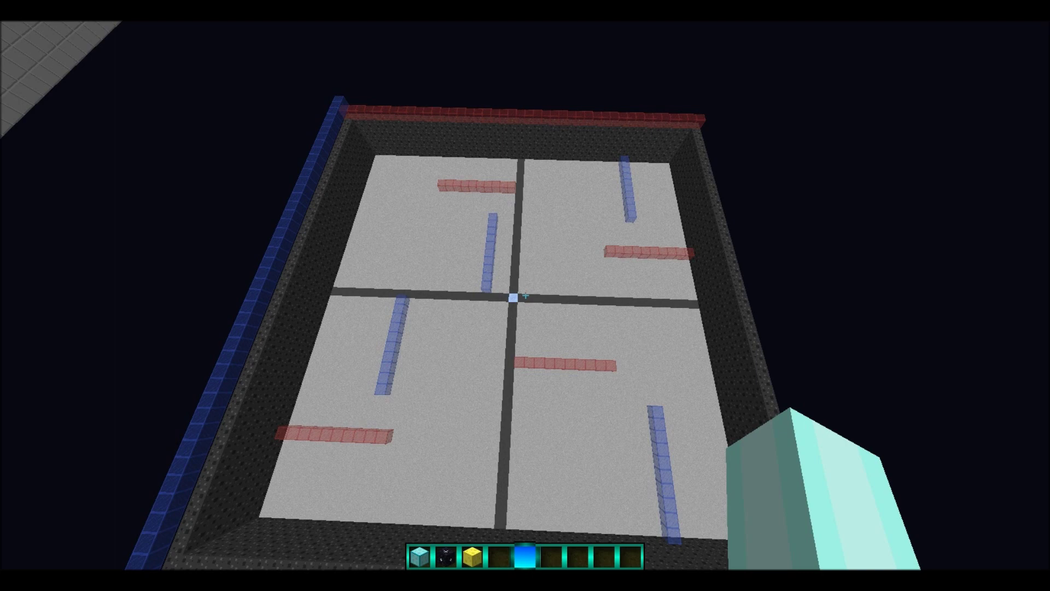
pyautogui.press('shift')
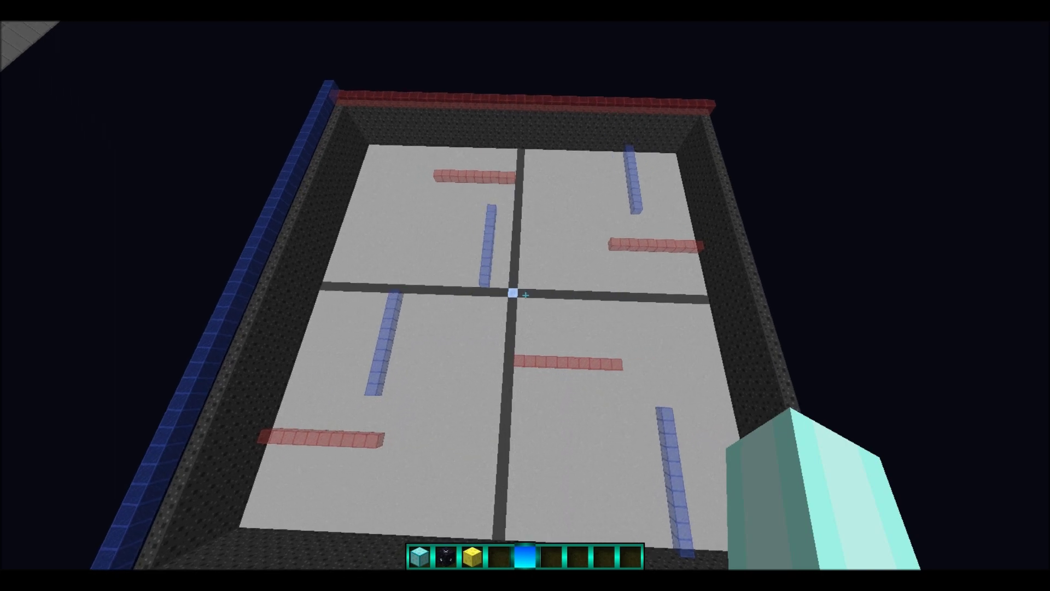
pyautogui.press('w')
pyautogui.press('shift')
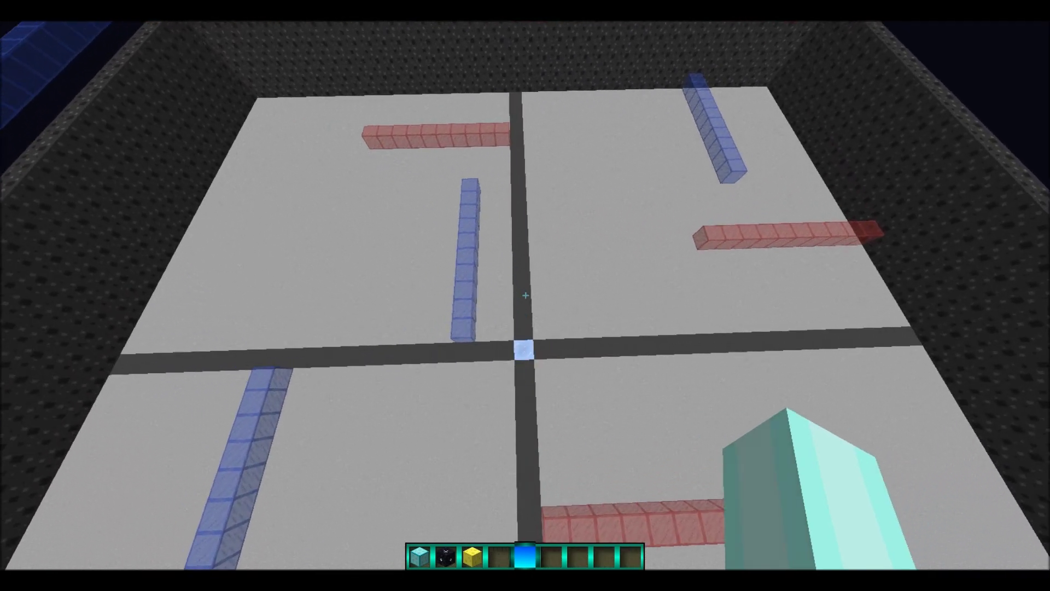
pyautogui.press('s')
pyautogui.click(526, 296)
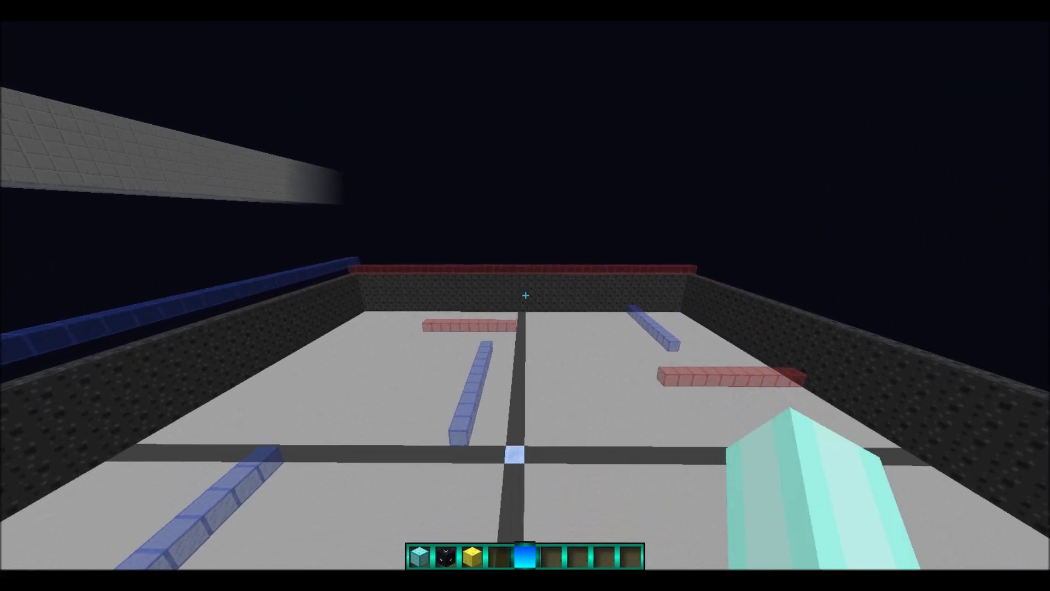
# Step: Fly over the central crossing to examine the blue and red barriers in the far quadrants
pyautogui.press('w')
pyautogui.press('shift')
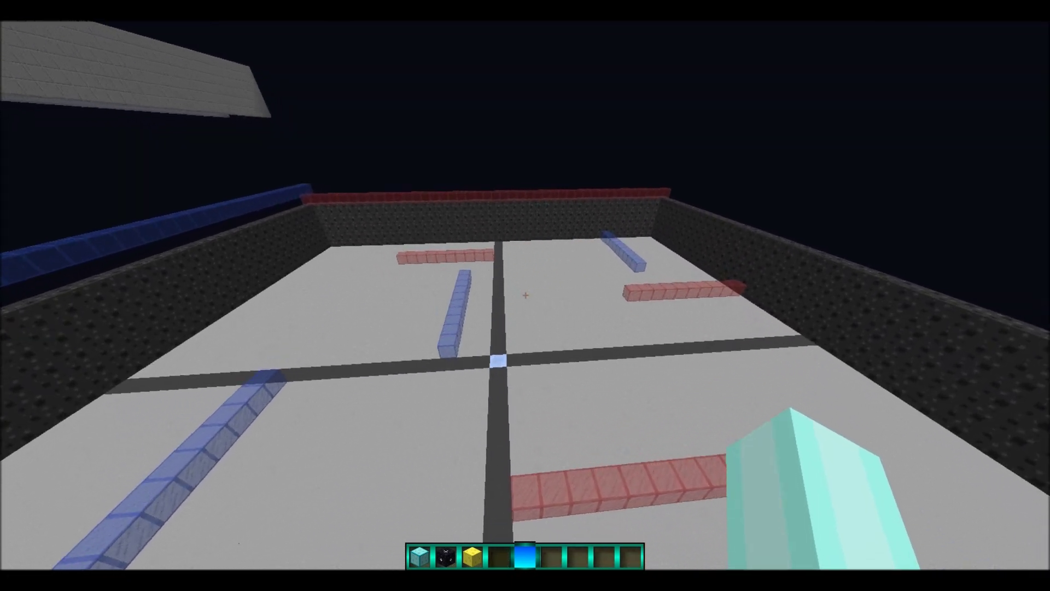
pyautogui.press('w')
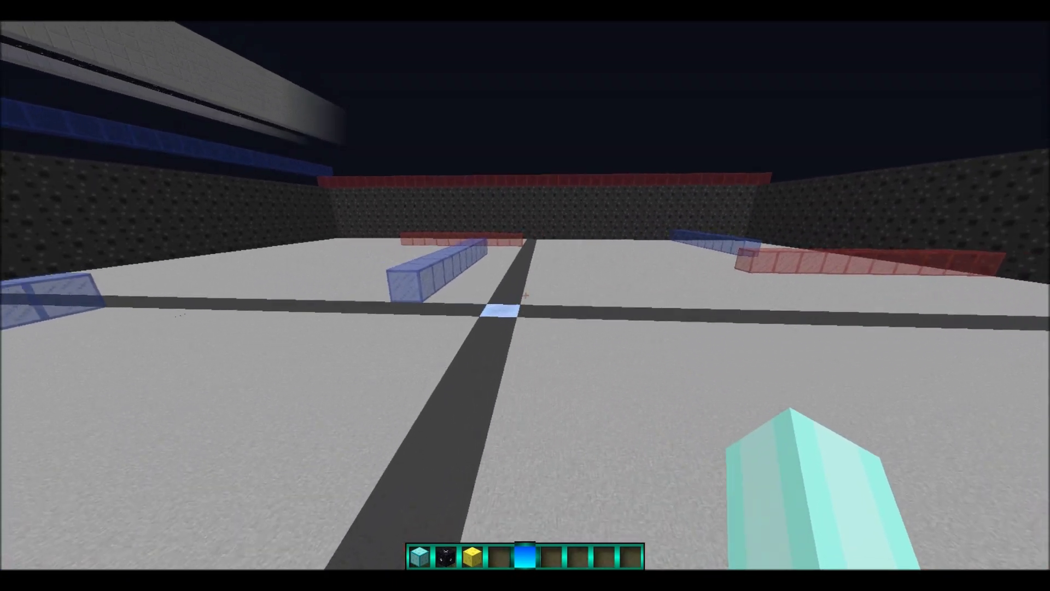
pyautogui.press('w')
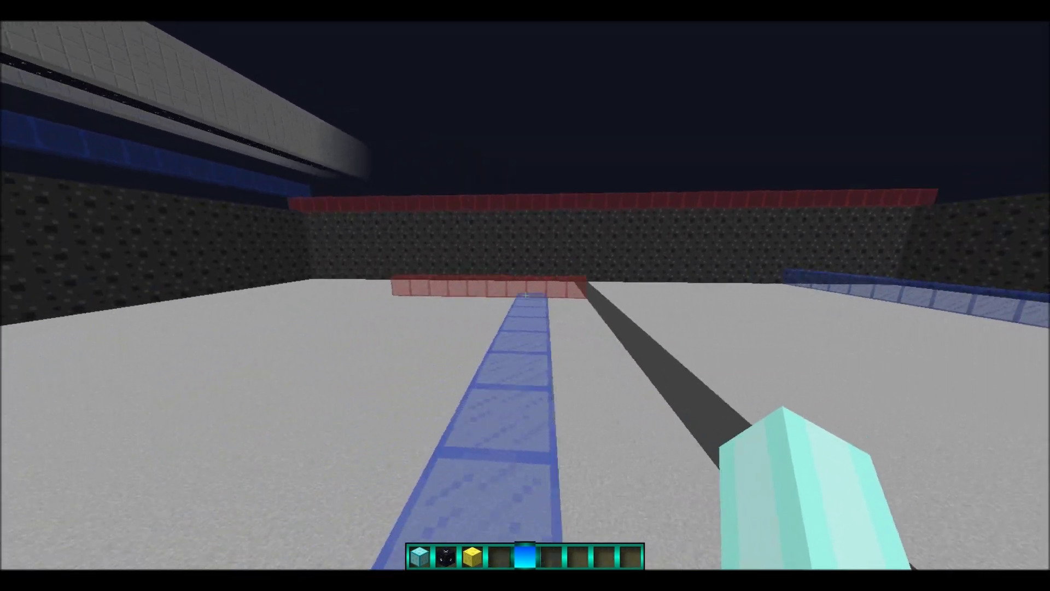
pyautogui.press('space')
pyautogui.press('s')
pyautogui.click(525, 295)
pyautogui.press('space')
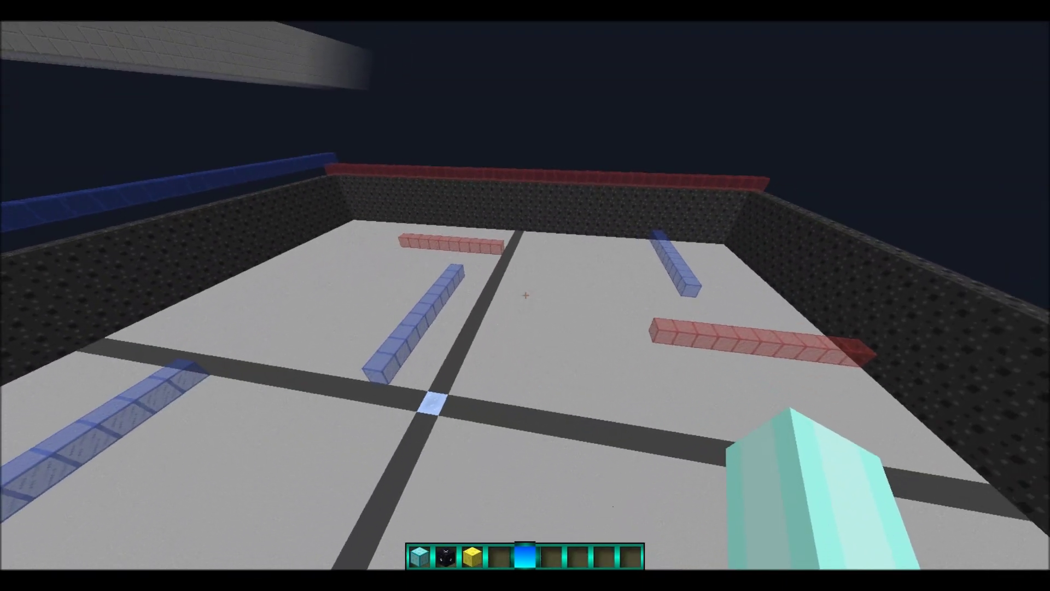
# Step: Inspect the red barrier beside the central floor line in the near quadrant, both from above and near floor level
pyautogui.press('s')
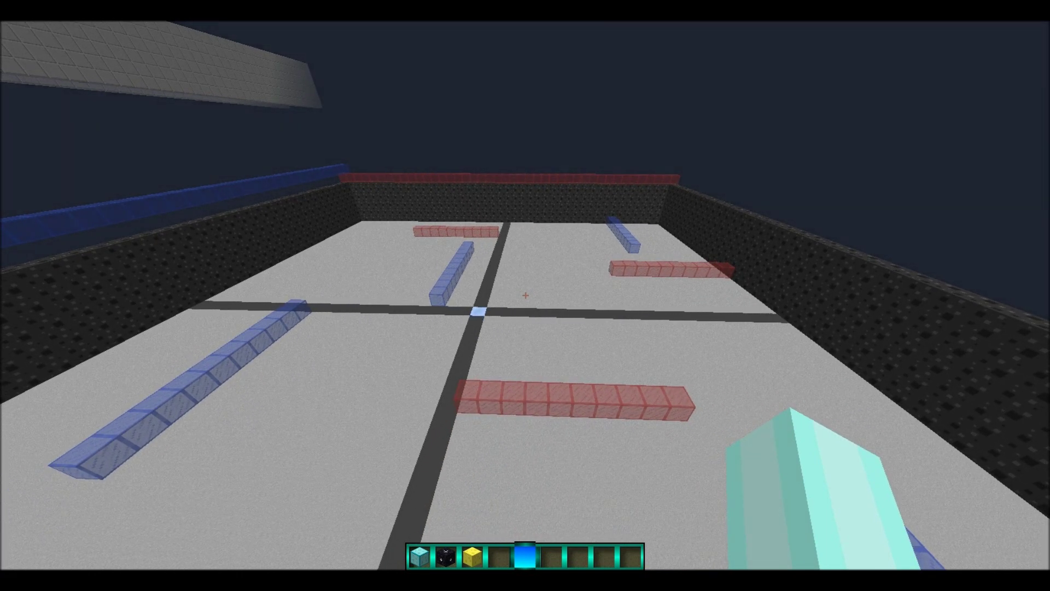
pyautogui.press('shift')
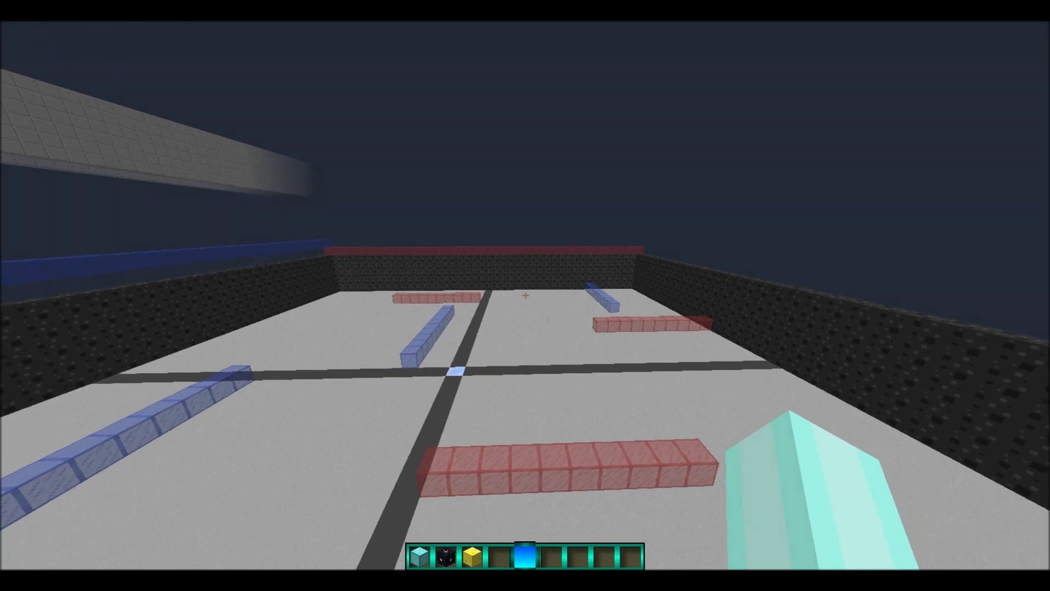
pyautogui.press('d')
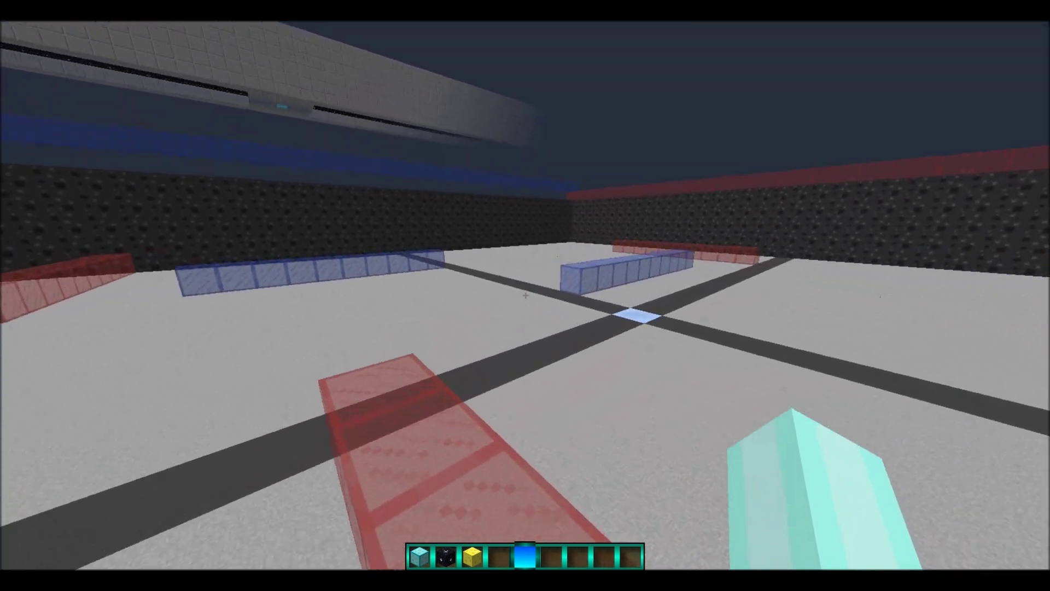
pyautogui.press('a')
pyautogui.press('shift')
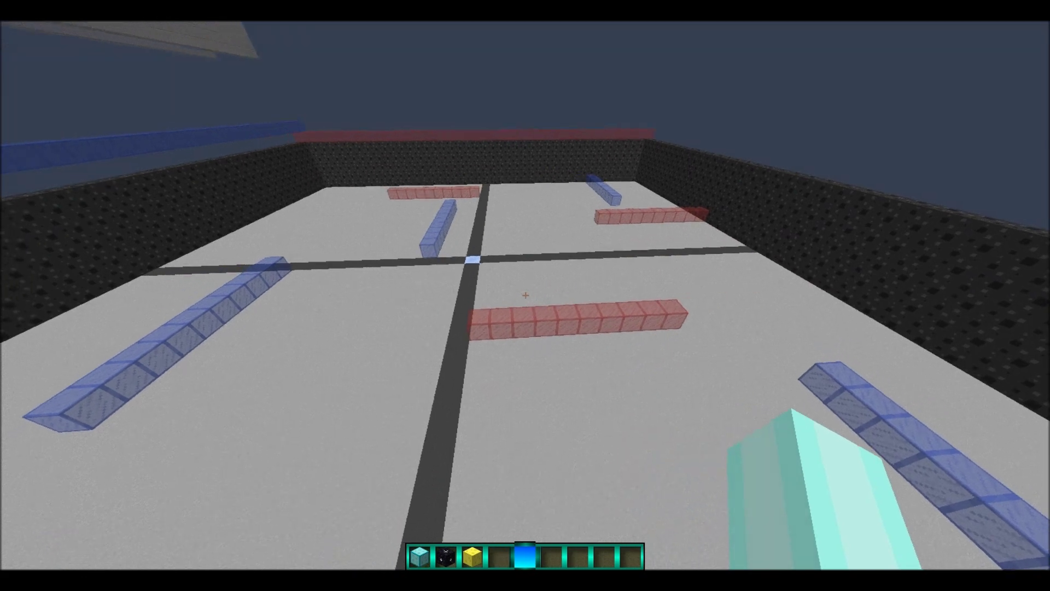
pyautogui.press('w')
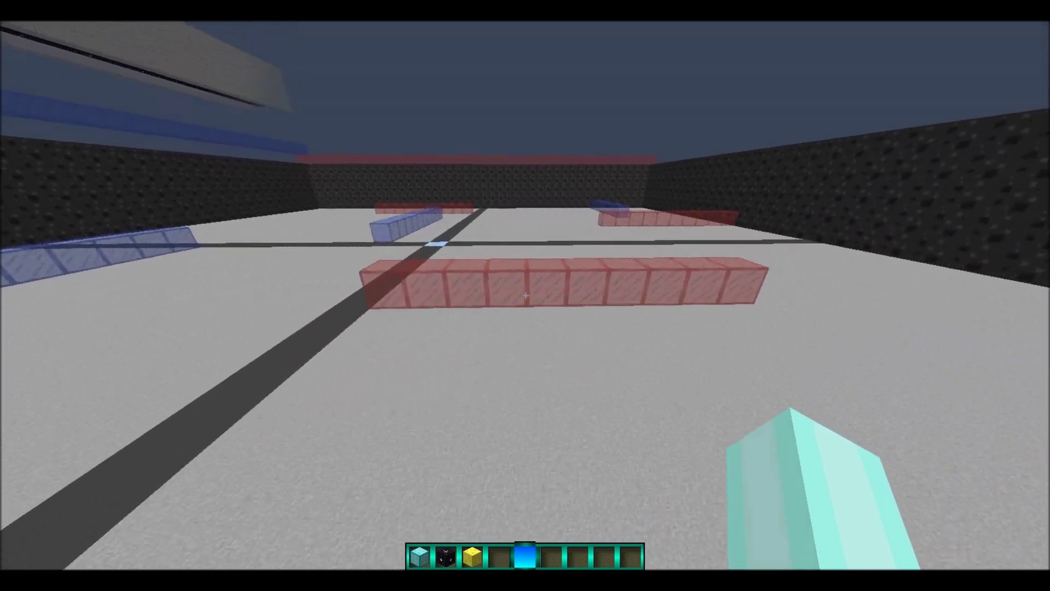
pyautogui.press('space')
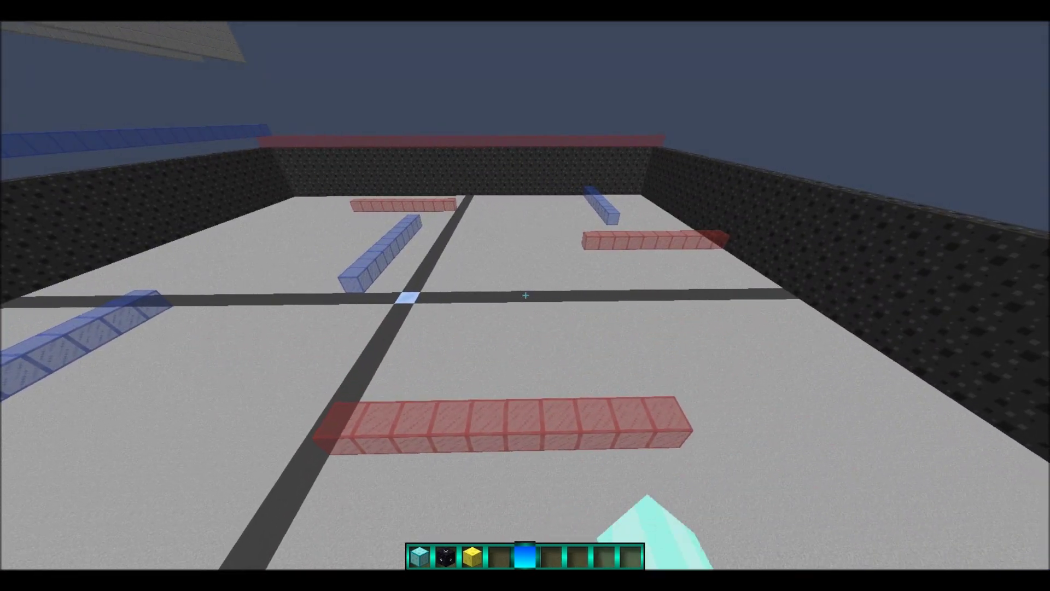
# Step: View the arena from across its side wall and from above, then examine the near quadrant's red barrier up close
pyautogui.press('w')
pyautogui.press('a')
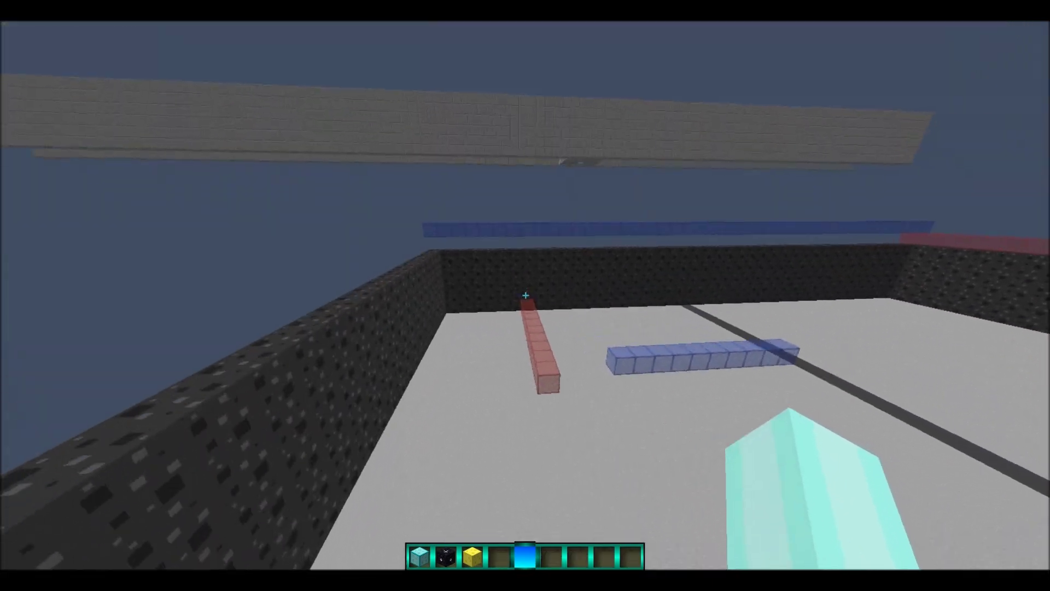
pyautogui.press('s')
pyautogui.press('space')
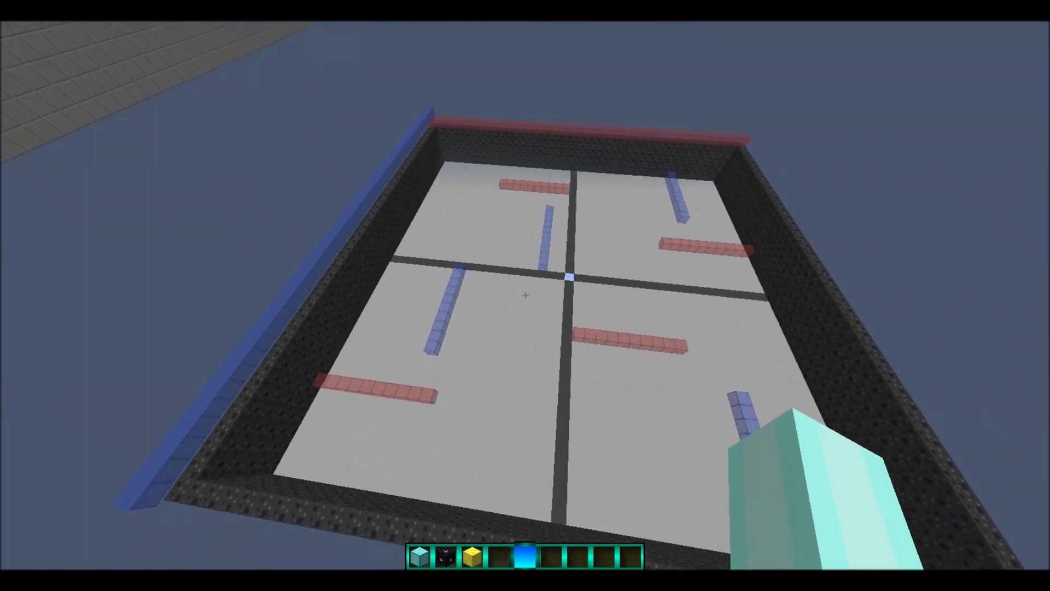
pyautogui.press('w')
pyautogui.press('shift')
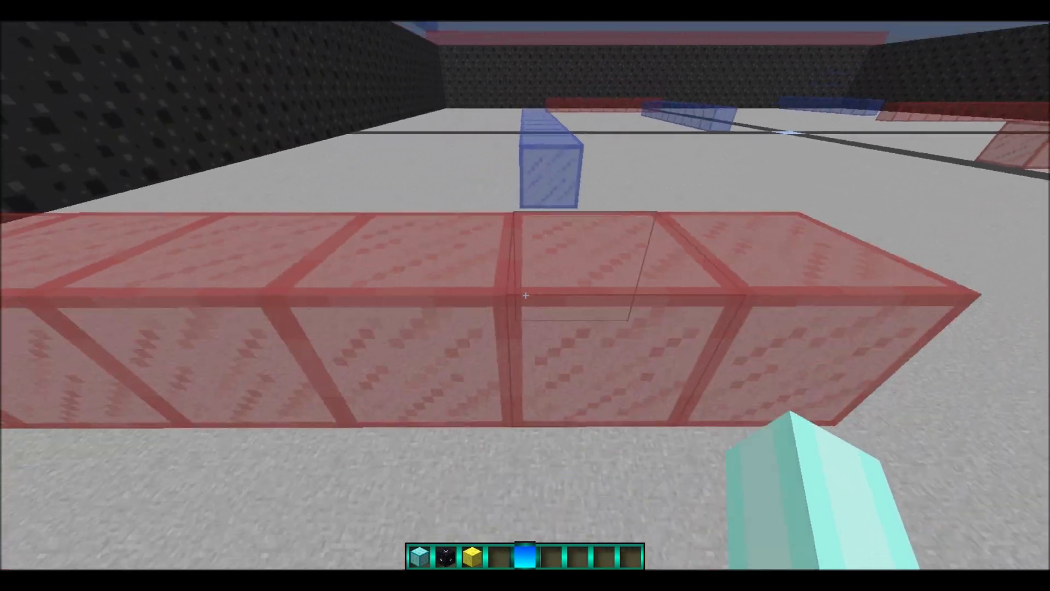
# Step: Examine the red barrier nearest the side wall from floor level, from above the arena, and again near the floor
pyautogui.press('s')
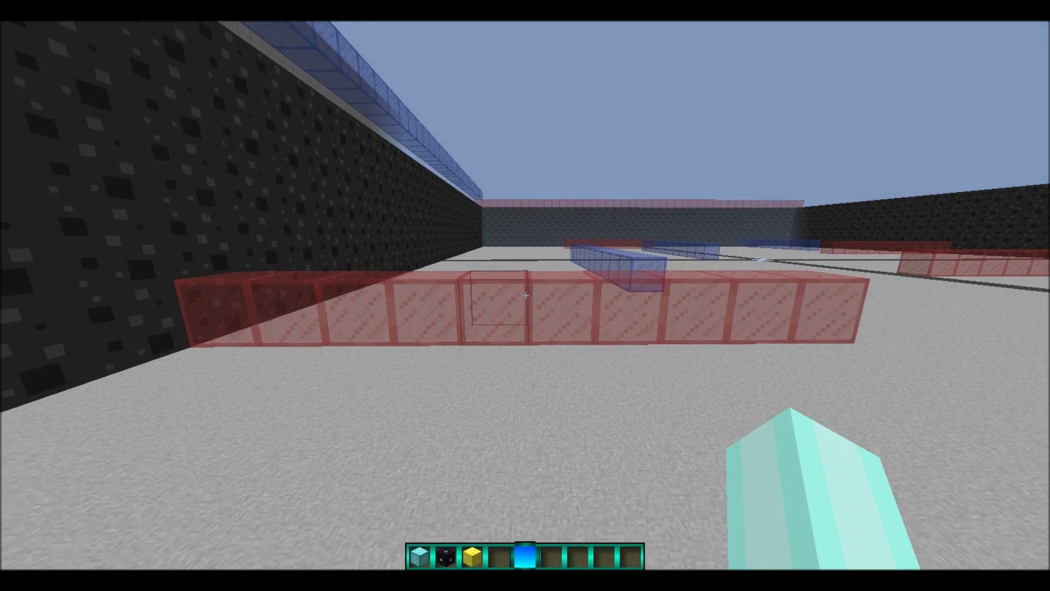
pyautogui.press('w')
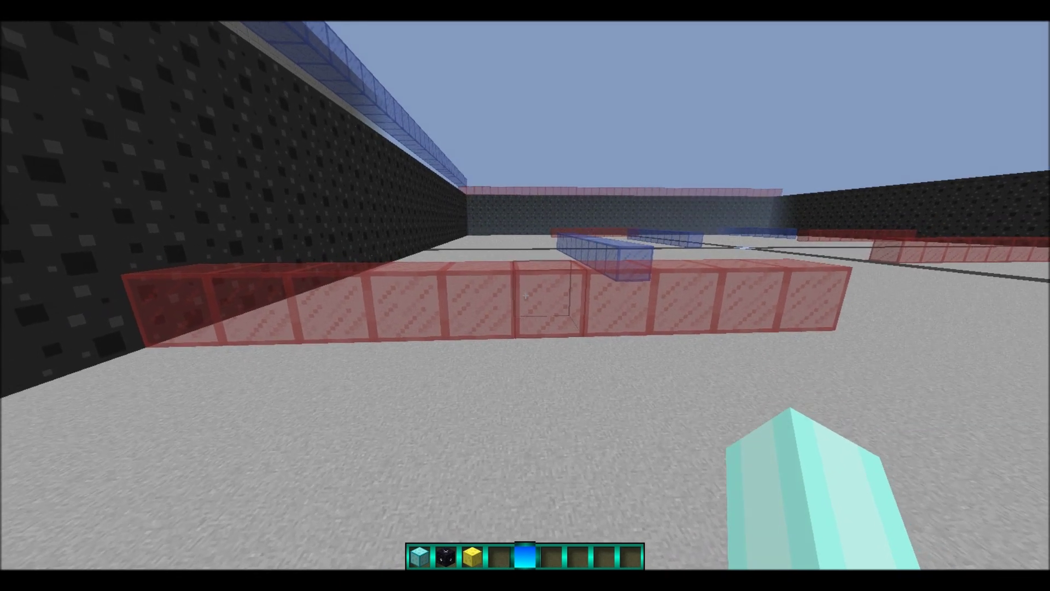
pyautogui.press('space')
pyautogui.press('space')
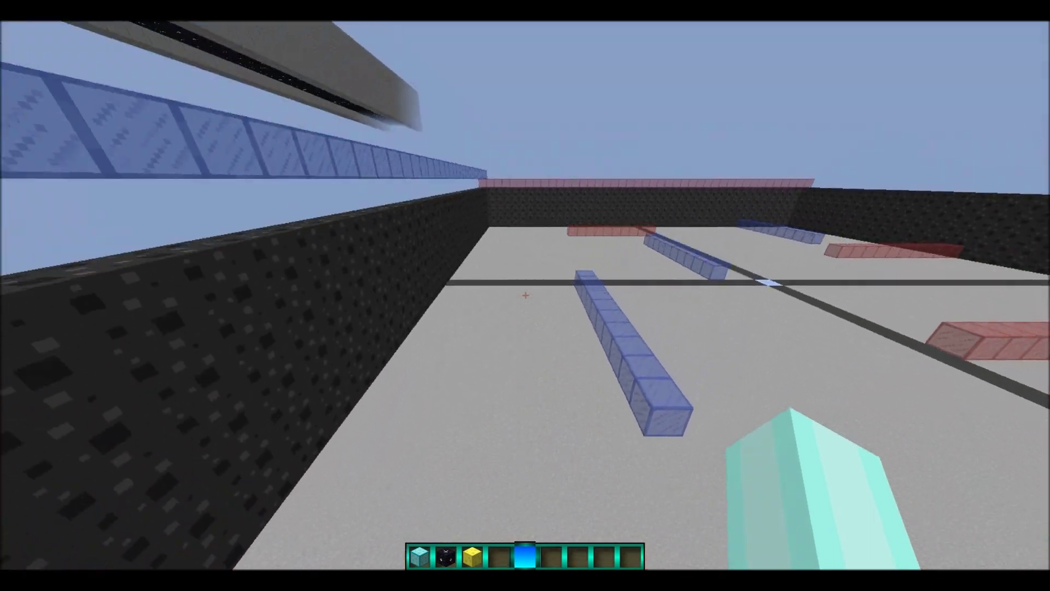
pyautogui.press('s')
pyautogui.click(525, 295)
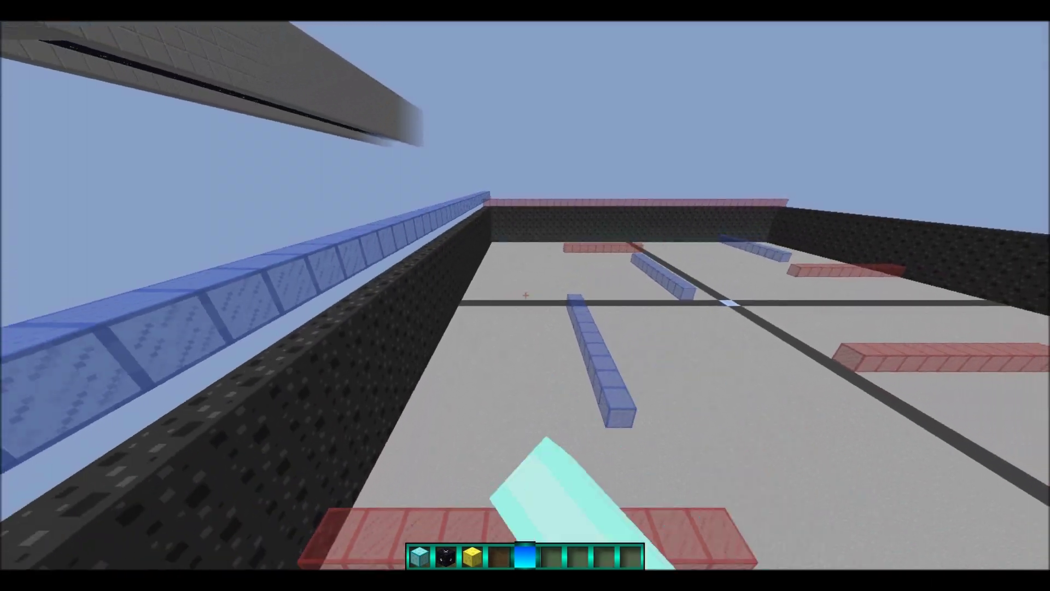
pyautogui.press('shift')
pyautogui.press('w')
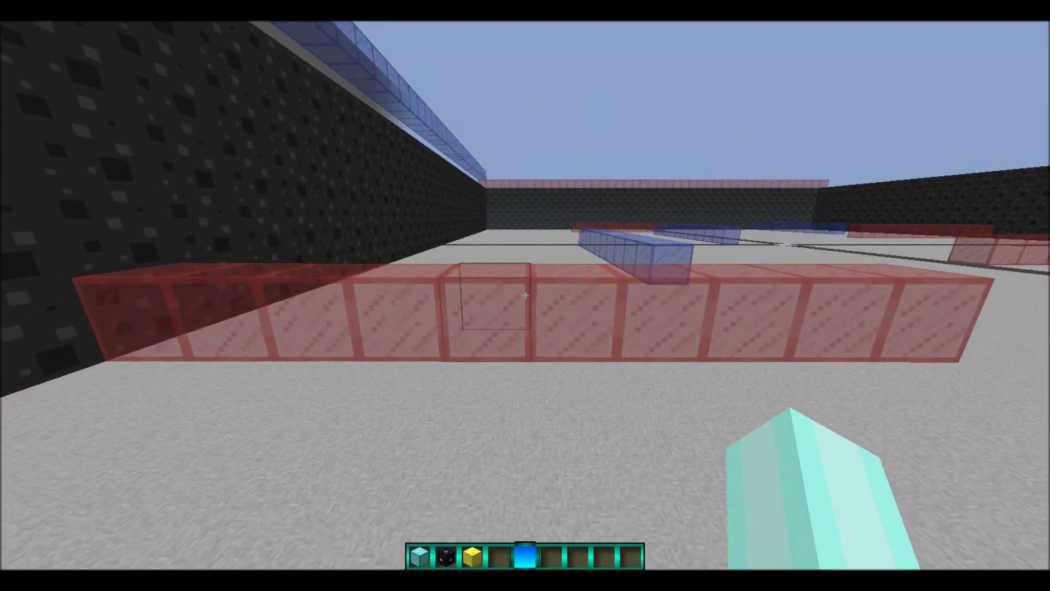
# Step: Lay a floor row out from the side wall using three obsidian blocks with a diamond block at the outer end
pyautogui.press('3')
pyautogui.scroll(2, 525, 295)
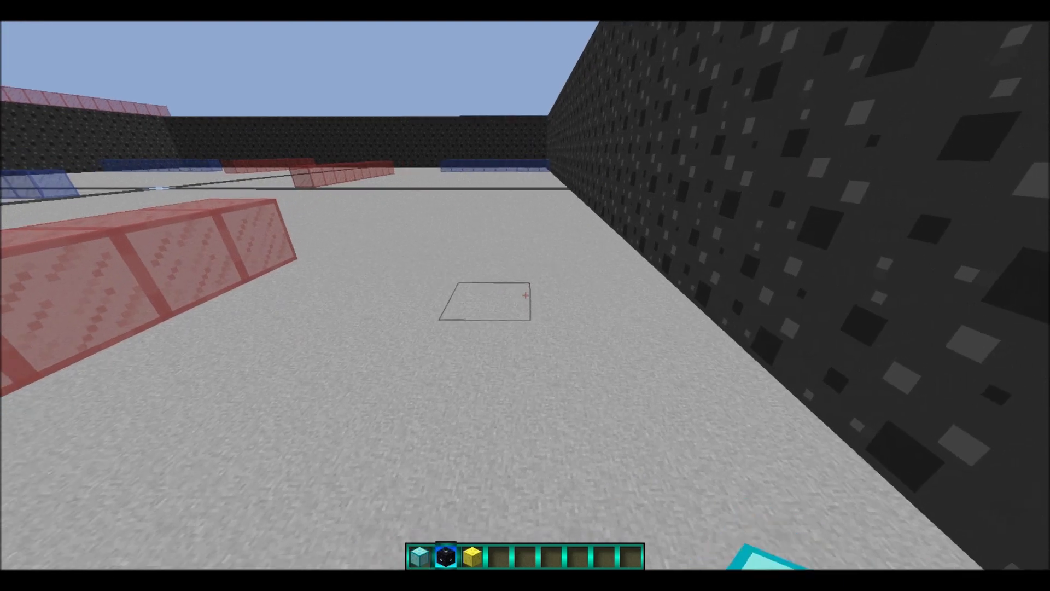
pyautogui.rightClick(526, 296)
pyautogui.scroll(-1, 525, 295)
pyautogui.rightClick(525, 296)
pyautogui.rightClick(525, 296)
pyautogui.rightClick(525, 296)
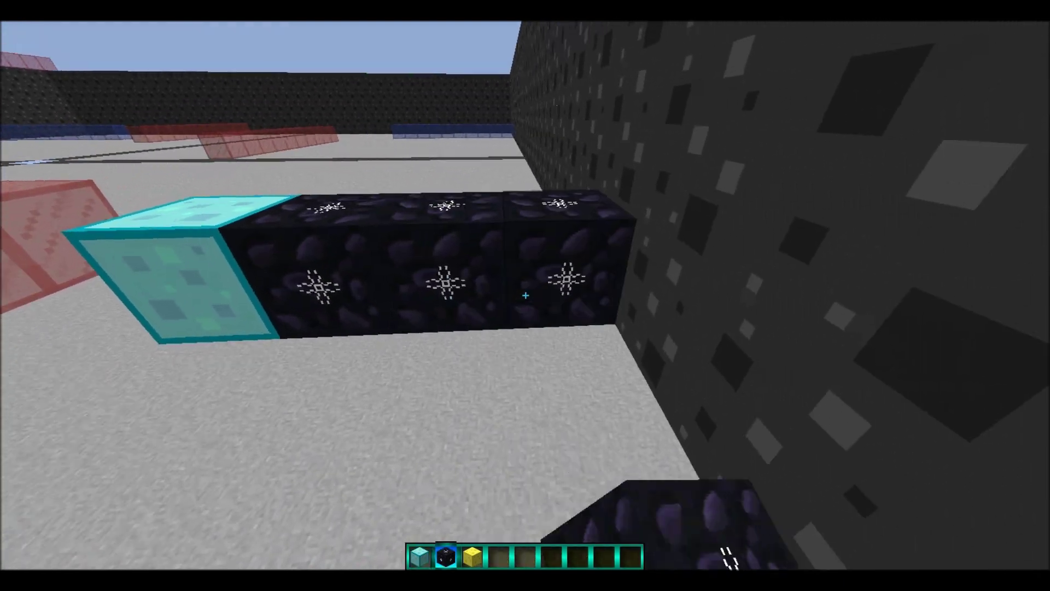
# Step: Replace the obsidian block touching the side wall with a stack of two gold blocks
pyautogui.press('w')
pyautogui.scroll(-1, 525, 296)
pyautogui.click(525, 296)
pyautogui.rightClick(525, 295)
pyautogui.rightClick(525, 296)
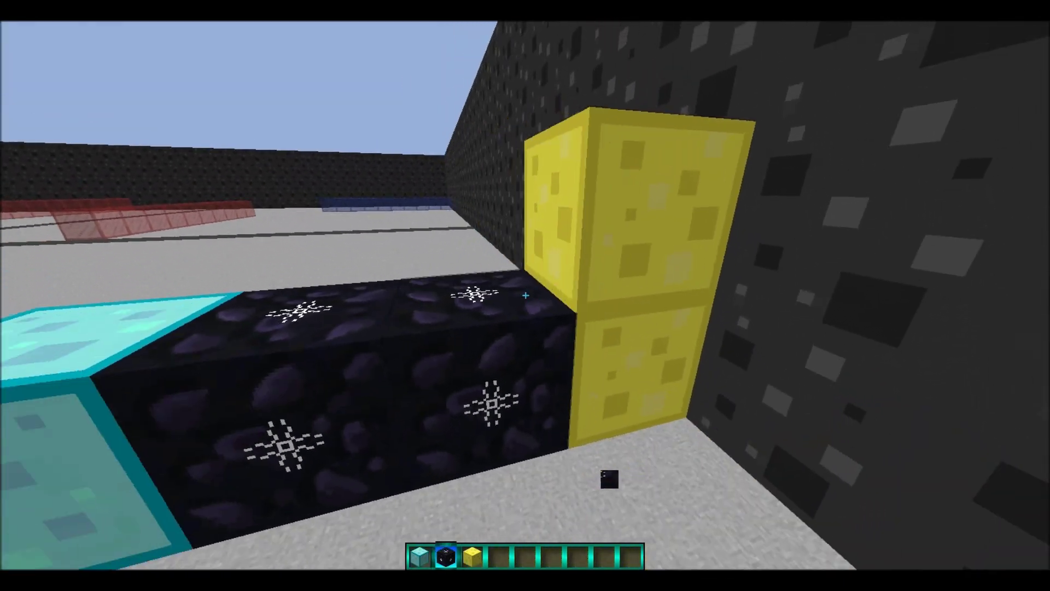
# Step: Extend the upper gold block with an obsidian block and a diamond block on the second level
pyautogui.scroll(1, 525, 296)
pyautogui.rightClick(525, 296)
pyautogui.scroll(1, 525, 295)
pyautogui.rightClick(525, 296)
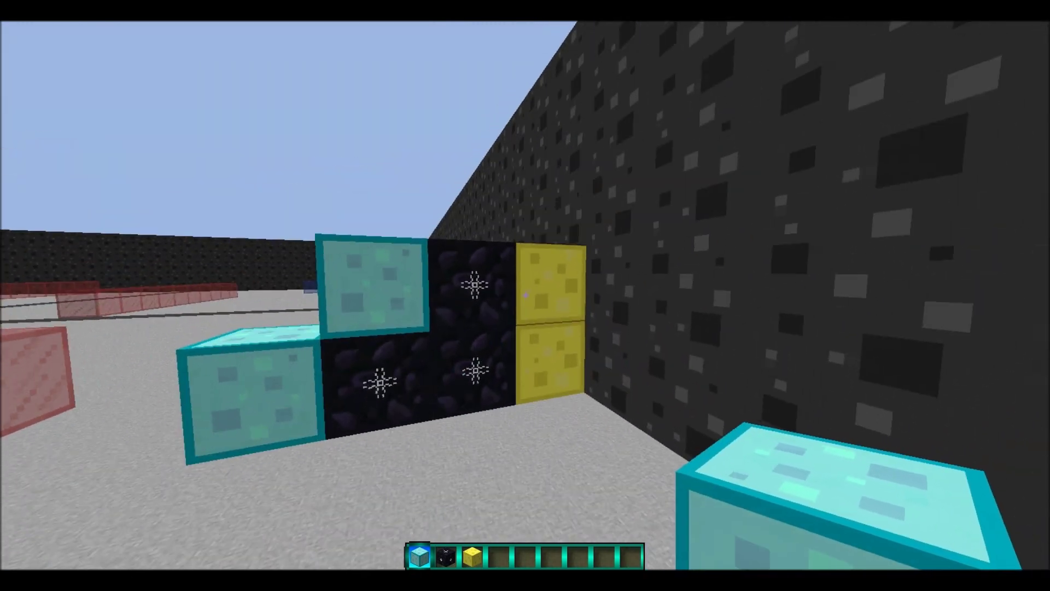
# Step: Break the second-level blocks and lay a diamond, an obsidian and a gold block as a parallel row on the floor
pyautogui.click(526, 295)
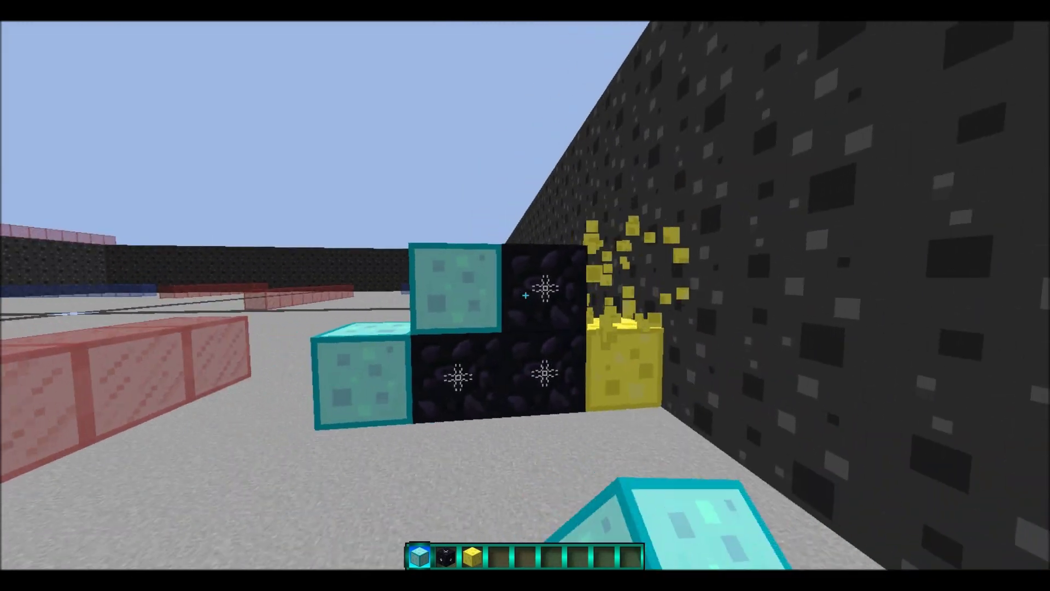
pyautogui.click(526, 295)
pyautogui.click(525, 295)
pyautogui.rightClick(525, 295)
pyautogui.scroll(-1, 525, 295)
pyautogui.rightClick(526, 295)
pyautogui.scroll(-1, 525, 295)
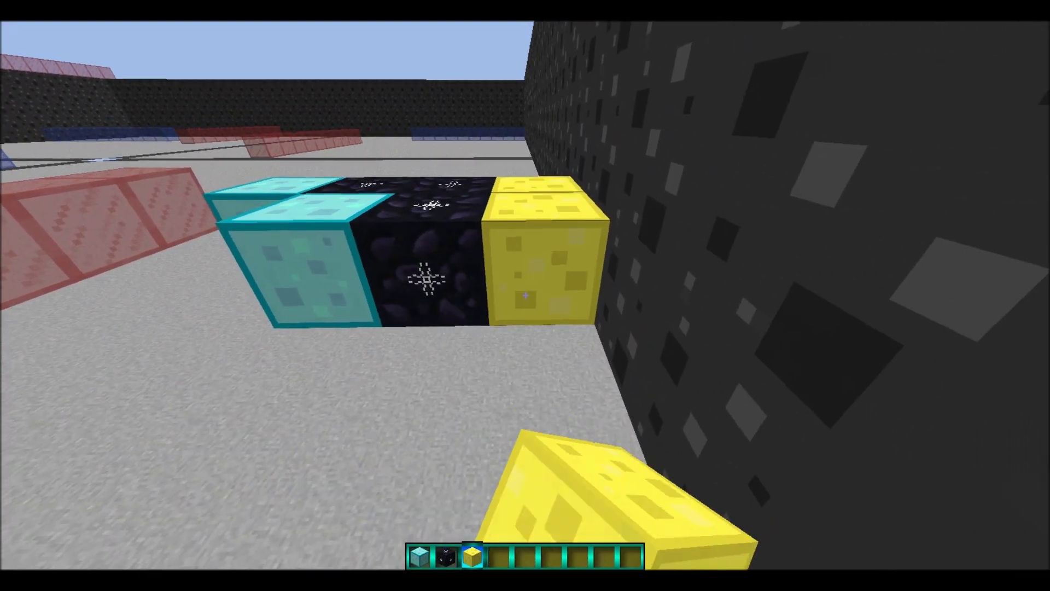
# Step: Break the diamond, obsidian and gold sample rows and add stone to the hotbar
pyautogui.scroll(-1, 525, 296)
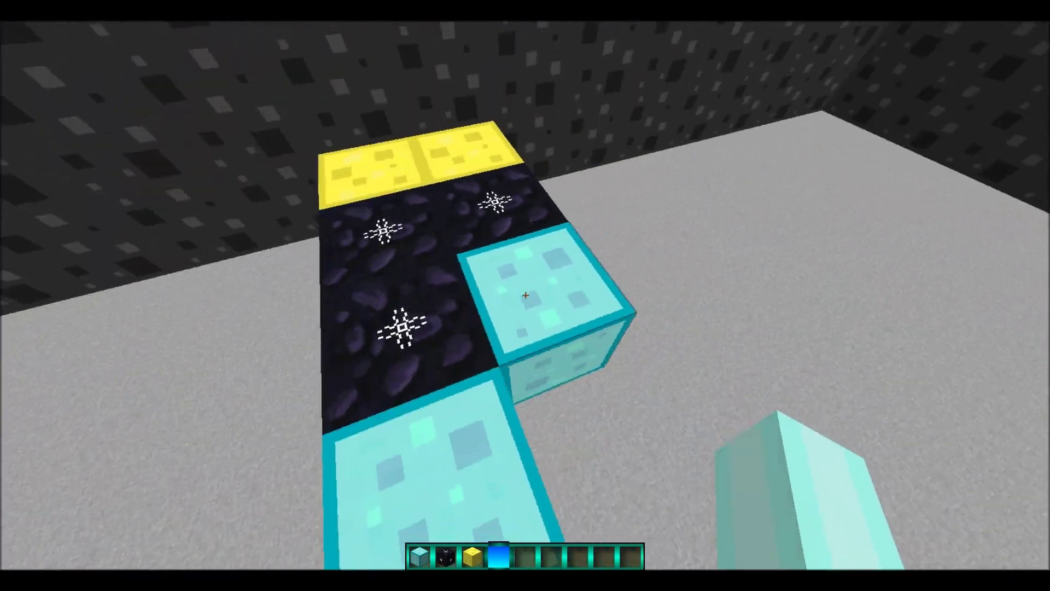
pyautogui.click(525, 296)
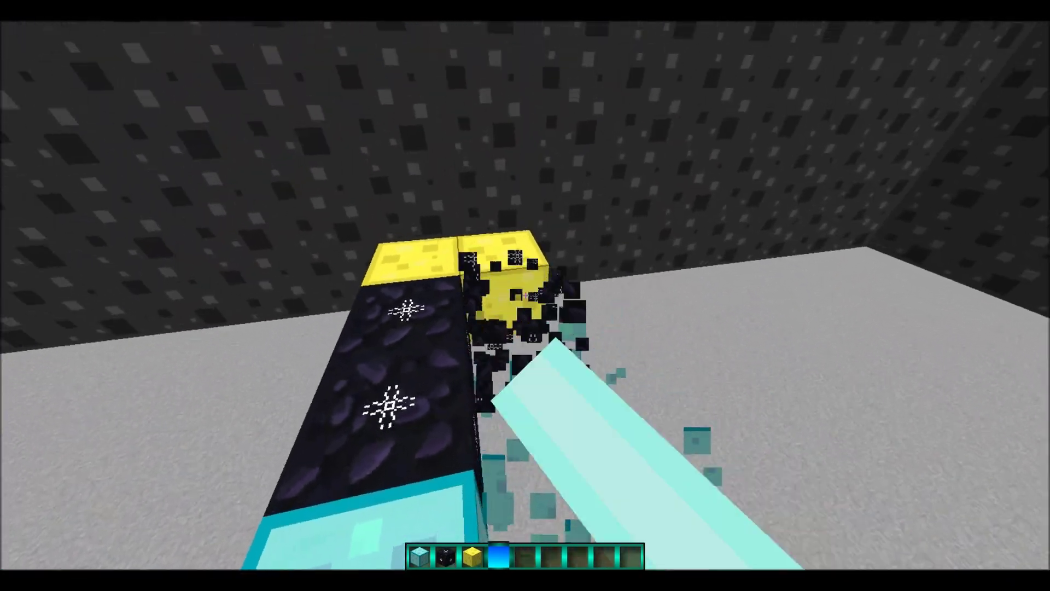
pyautogui.press('e')
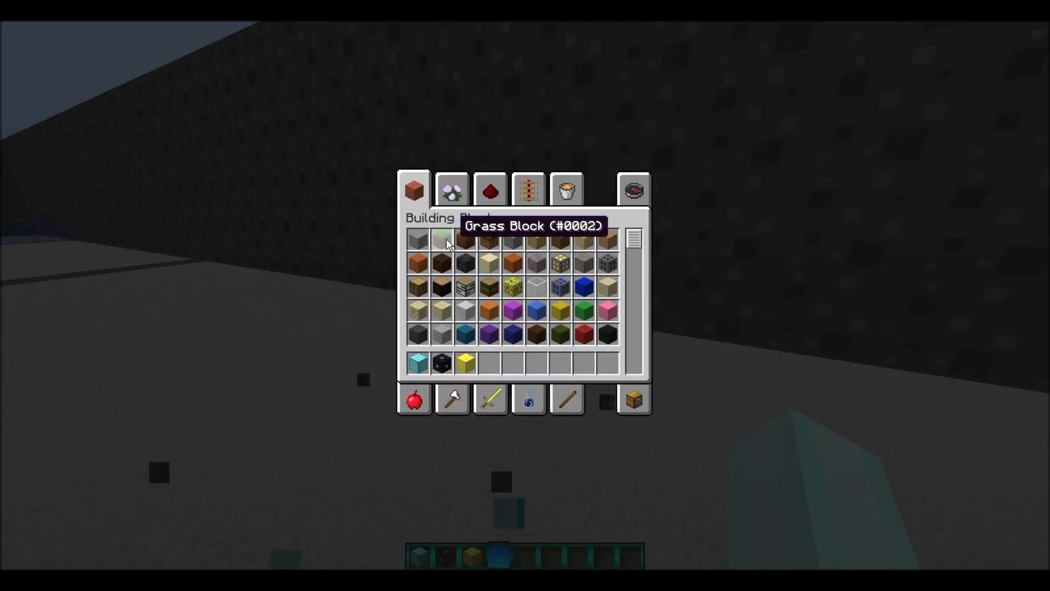
pyautogui.press('e')
# Step: Build a base layer of stone blocks, three wide and four deep, against the side wall
pyautogui.rightClick(525, 295)
pyautogui.rightClick(525, 295)
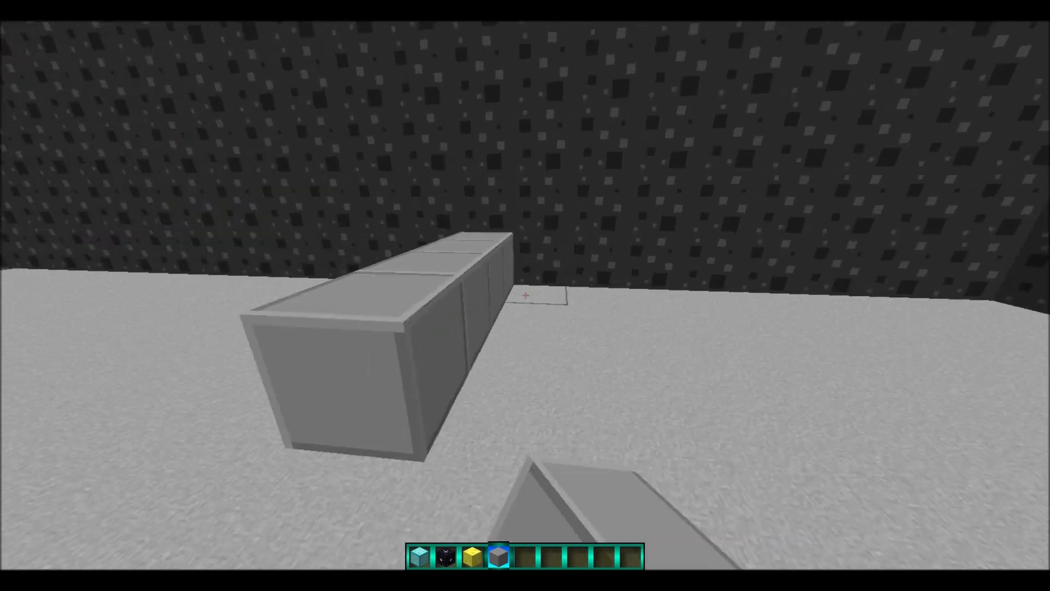
pyautogui.rightClick(525, 295)
pyautogui.rightClick(525, 296)
pyautogui.rightClick(525, 296)
pyautogui.rightClick(525, 295)
pyautogui.rightClick(525, 296)
pyautogui.rightClick(525, 295)
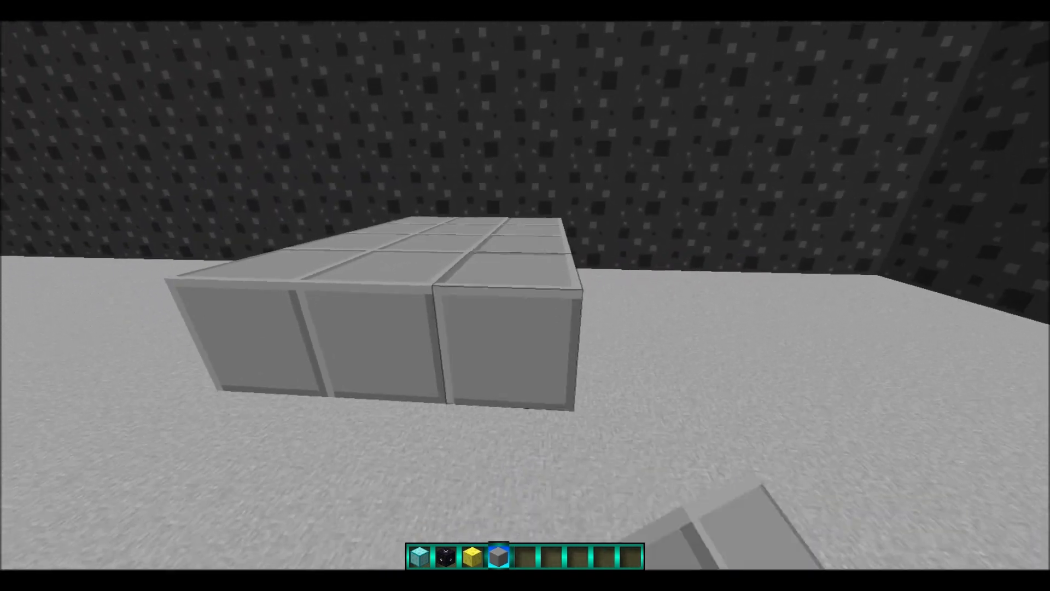
# Step: Cover the stone base with a second layer of stone, three blocks wide and four deep
pyautogui.rightClick(525, 295)
pyautogui.rightClick(525, 296)
pyautogui.rightClick(525, 296)
pyautogui.rightClick(525, 295)
pyautogui.press('a')
pyautogui.press('w')
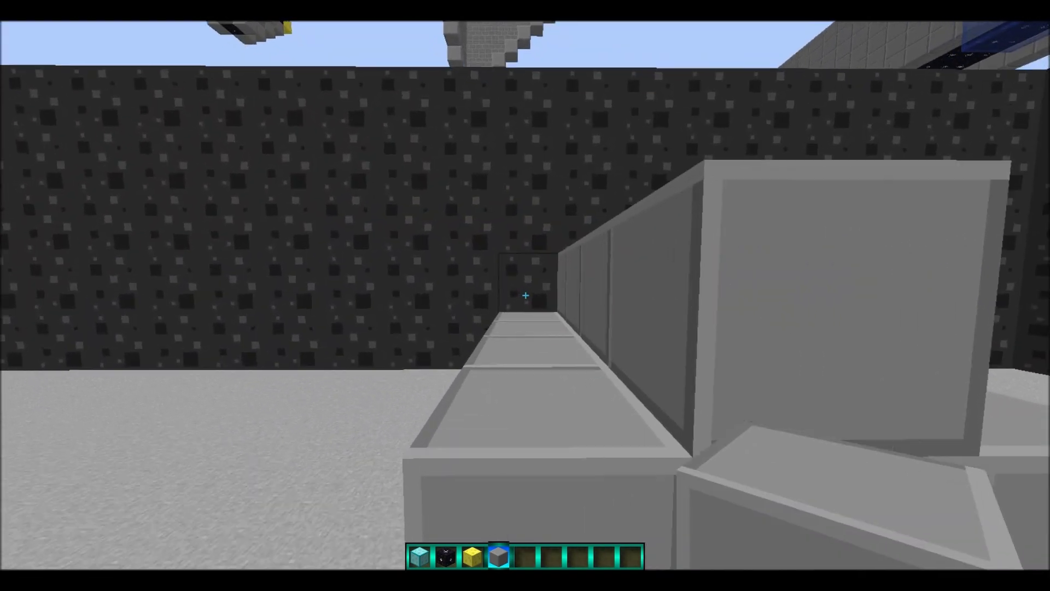
pyautogui.rightClick(525, 296)
pyautogui.press('s')
pyautogui.rightClick(526, 296)
pyautogui.rightClick(525, 296)
pyautogui.press('d')
pyautogui.rightClick(526, 296)
pyautogui.rightClick(525, 295)
pyautogui.rightClick(525, 296)
pyautogui.rightClick(525, 296)
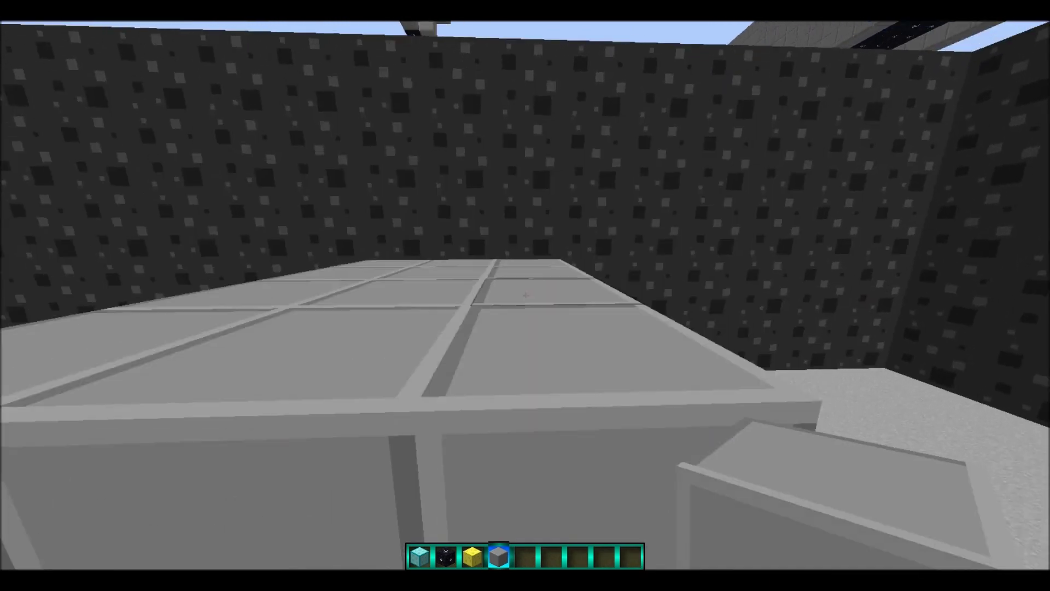
# Step: Add a third stone layer over the full width so that the structure is three blocks high
pyautogui.rightClick(526, 295)
pyautogui.rightClick(526, 296)
pyautogui.rightClick(526, 296)
pyautogui.rightClick(525, 296)
pyautogui.rightClick(526, 295)
pyautogui.rightClick(525, 296)
pyautogui.rightClick(526, 296)
pyautogui.rightClick(525, 296)
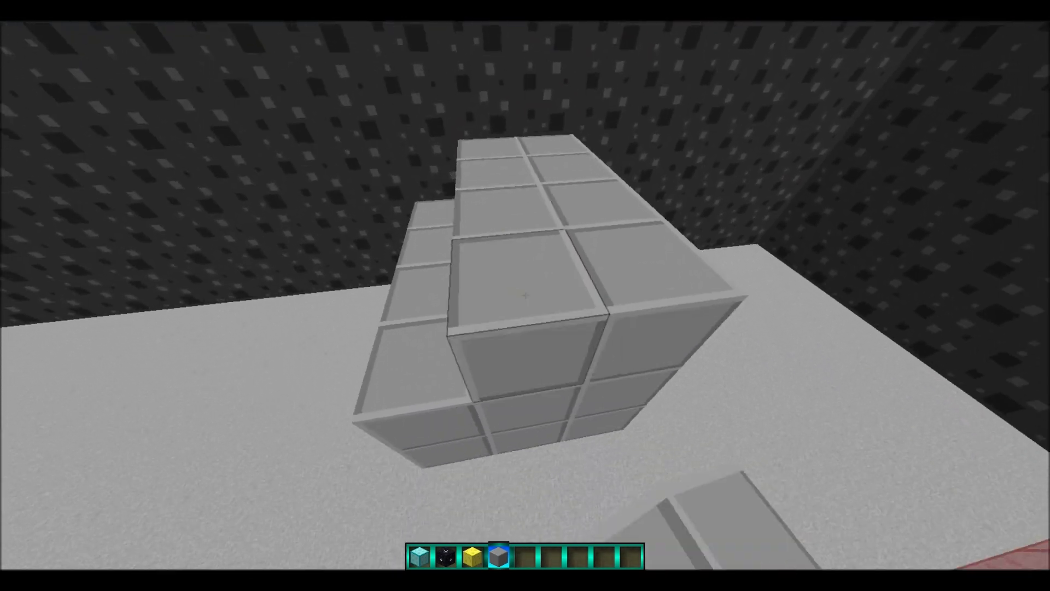
pyautogui.press('a')
pyautogui.rightClick(525, 296)
pyautogui.rightClick(525, 296)
pyautogui.rightClick(526, 296)
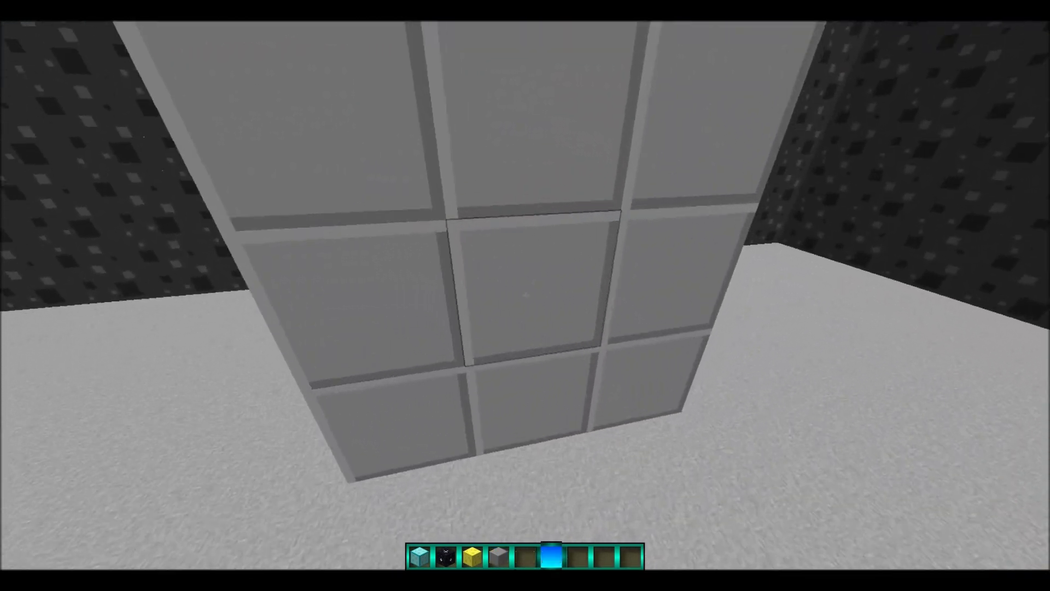
# Step: Hollow out a tunnel one block wide and two high through the middle of the stone structure to the wall
pyautogui.click(526, 295)
pyautogui.press('w')
pyautogui.click(527, 295)
pyautogui.click(527, 295)
pyautogui.click(526, 295)
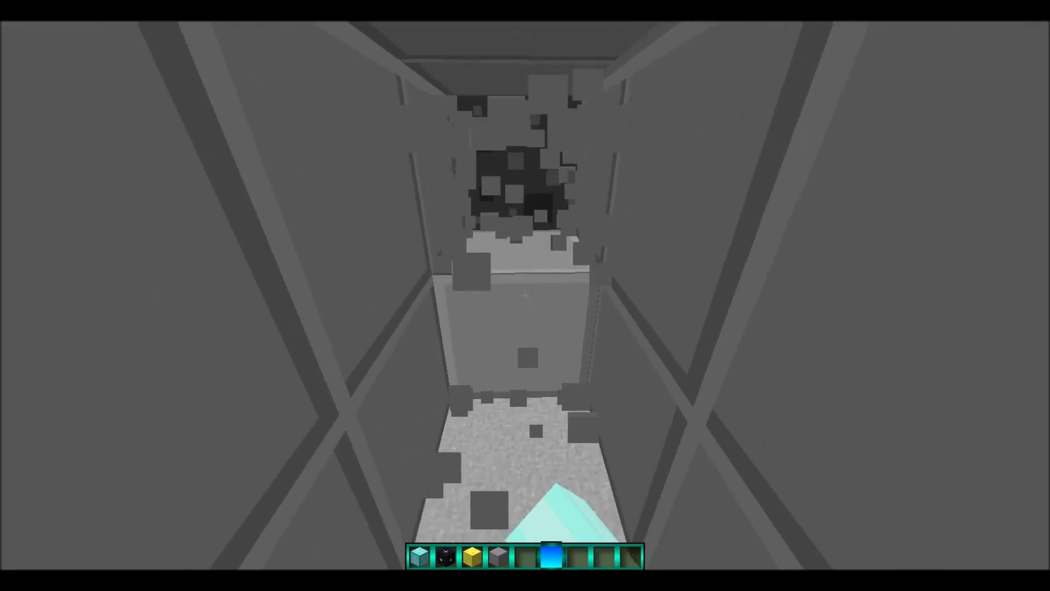
pyautogui.press('w')
pyautogui.click(525, 295)
# Step: Place a gold block at the wall end of the tunnel floor and fill the floor in front of it with obsidian
pyautogui.press('s')
pyautogui.rightClick(526, 295)
pyautogui.press('2')
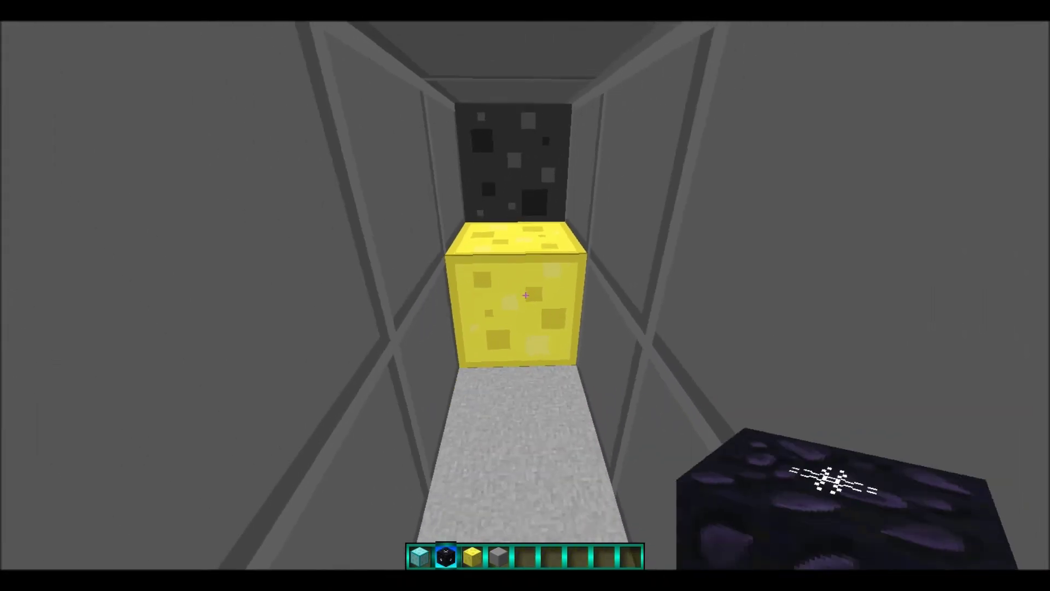
pyautogui.rightClick(526, 295)
pyautogui.rightClick(525, 295)
# Step: Fill the upper half of the tunnel above the gold and obsidian floor with stone
pyautogui.press('4')
pyautogui.press('w')
pyautogui.rightClick(526, 295)
pyautogui.press('s')
pyautogui.rightClick(525, 296)
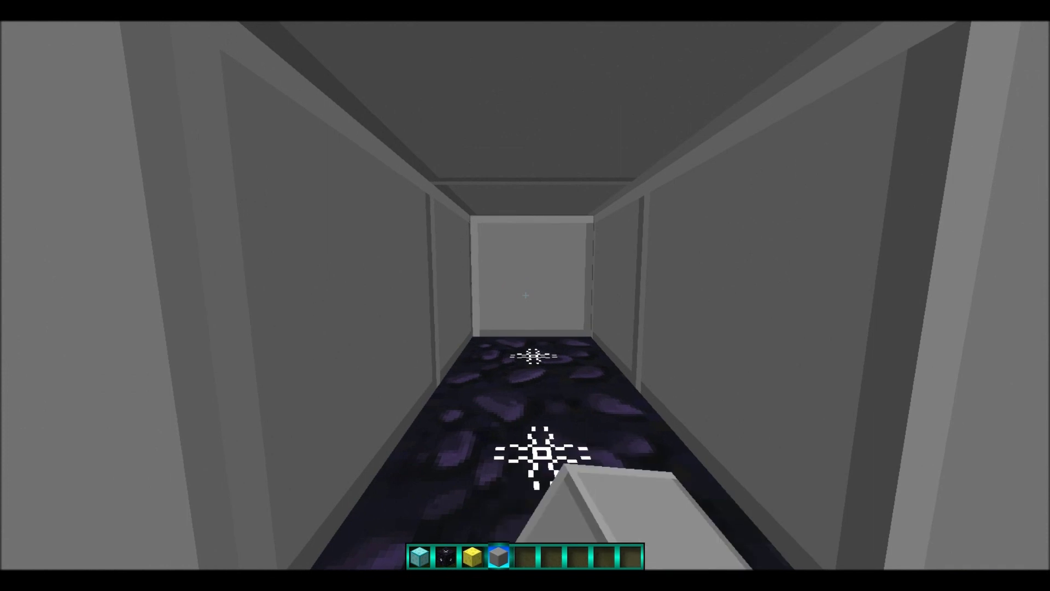
pyautogui.rightClick(526, 295)
pyautogui.rightClick(525, 296)
# Step: Replace the stone in the upper half of the tunnel with gold at the wall end and obsidian in front of it
pyautogui.click(525, 296)
pyautogui.press('w')
pyautogui.click(526, 295)
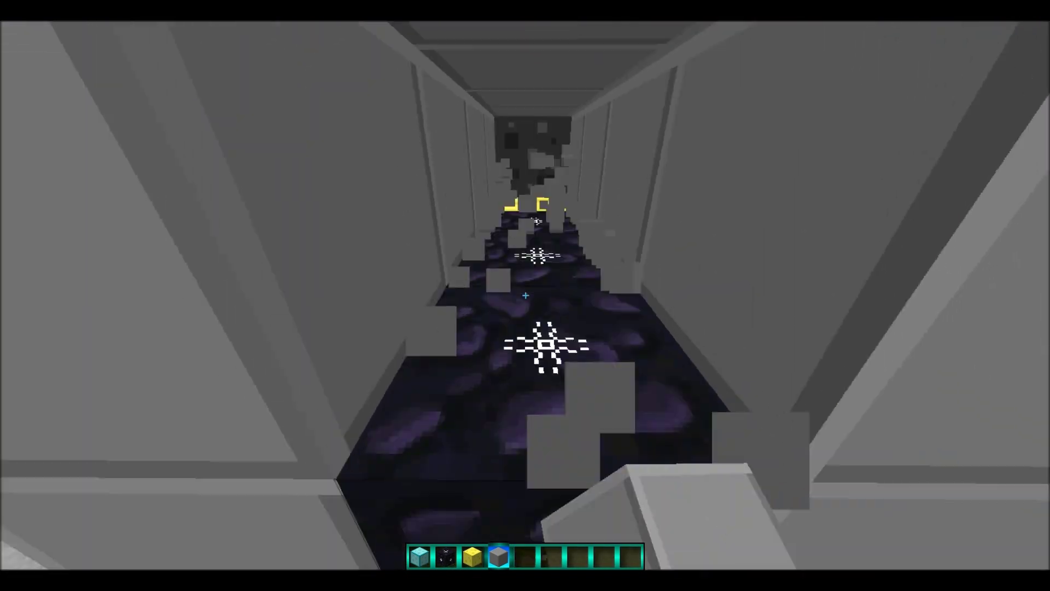
pyautogui.click(525, 295)
pyautogui.click(525, 296)
pyautogui.press('3')
pyautogui.rightClick(525, 296)
pyautogui.rightClick(525, 296)
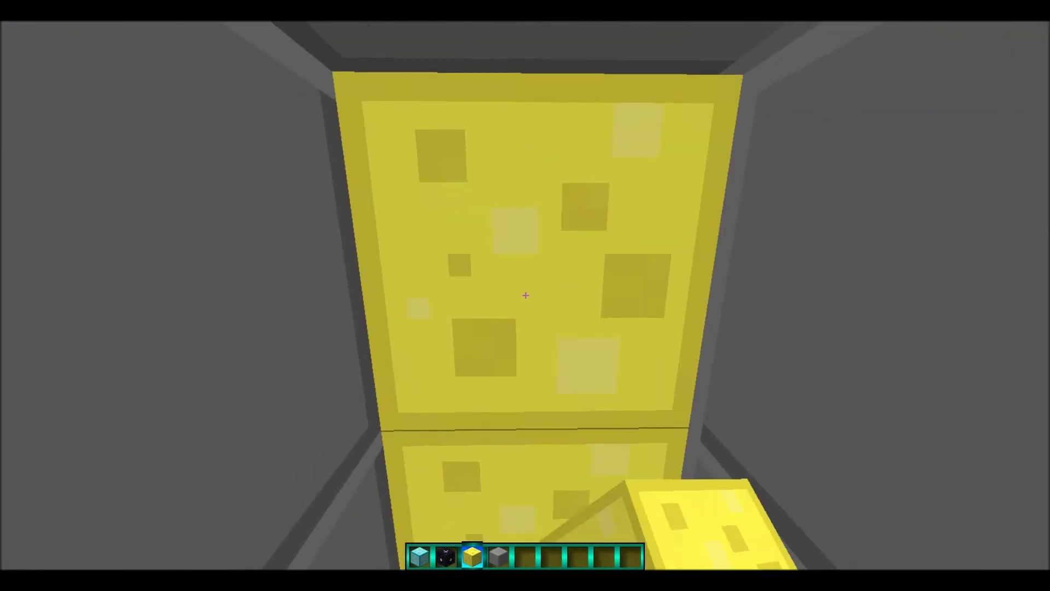
pyautogui.press('s')
pyautogui.press('2')
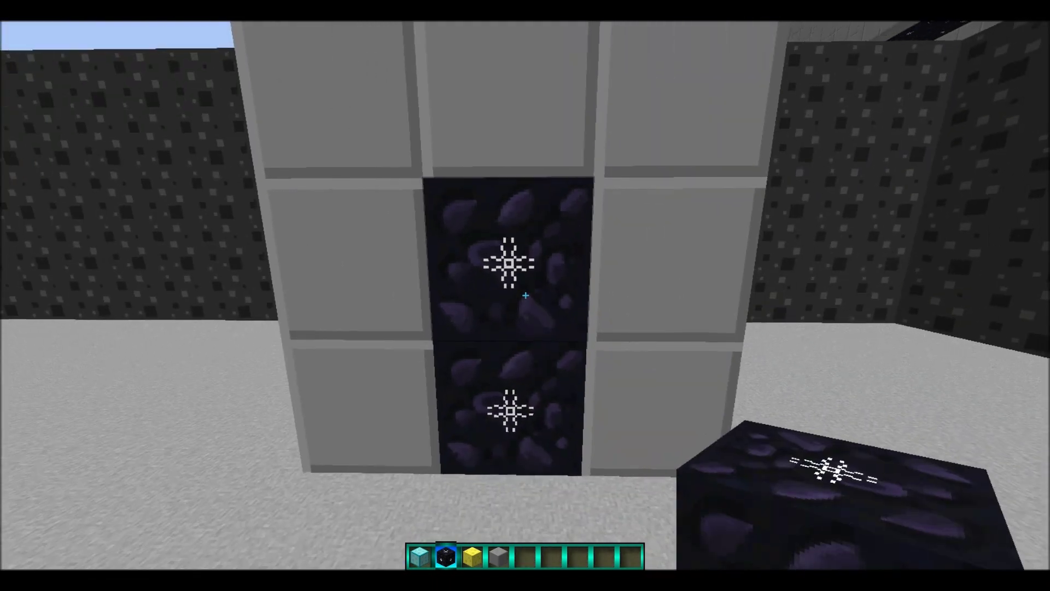
# Step: Break the obsidian and gold out of the tunnel and remove the stone from the hotbar
pyautogui.click(525, 295)
pyautogui.click(525, 295)
pyautogui.press('w')
pyautogui.click(525, 296)
pyautogui.click(525, 296)
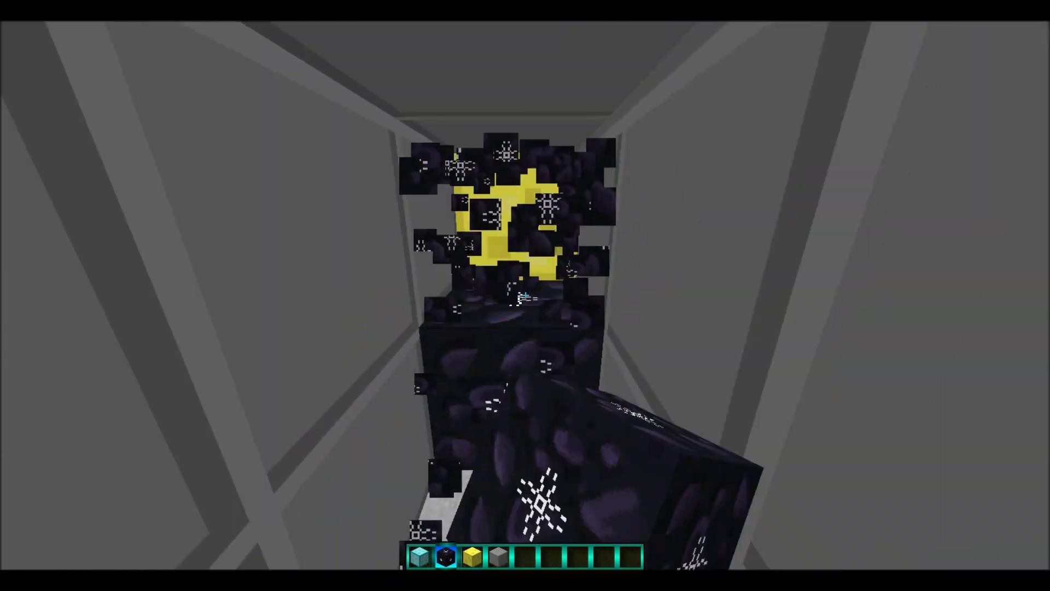
pyautogui.click(525, 296)
pyautogui.press('w')
pyautogui.scroll(-2, 525, 296)
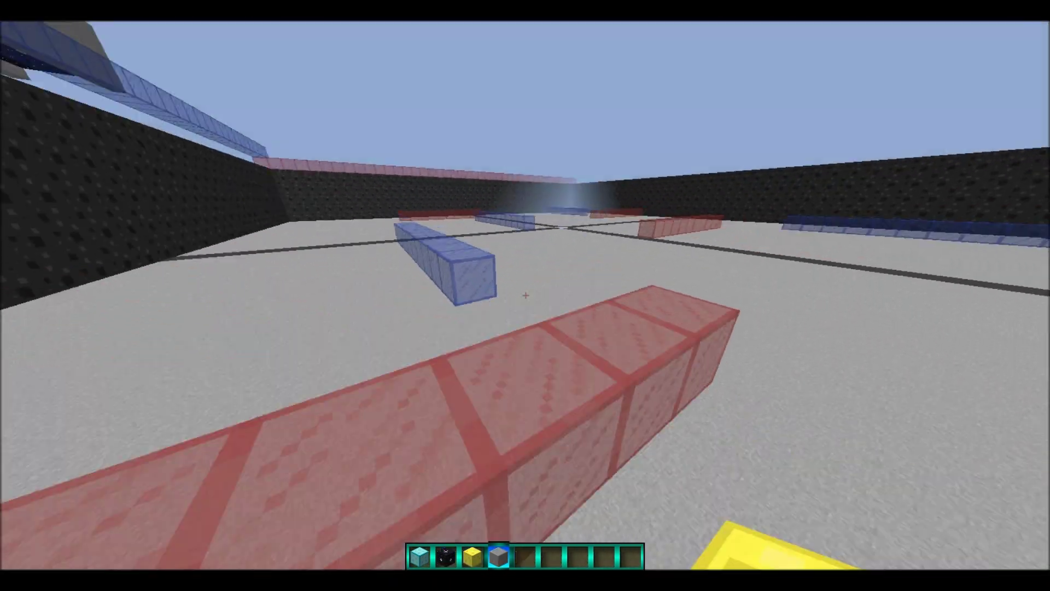
pyautogui.press('e')
pyautogui.press('e')
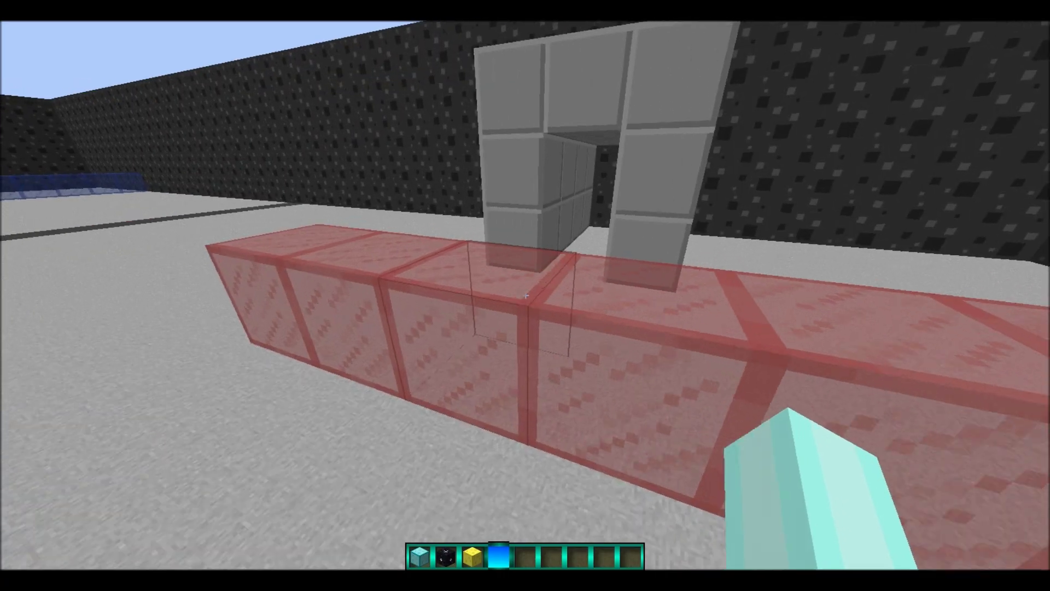
# Step: Demolish the side walls and roof of the hollow stone structure beside the arena wall
pyautogui.click(525, 296)
pyautogui.click(525, 295)
pyautogui.click(526, 296)
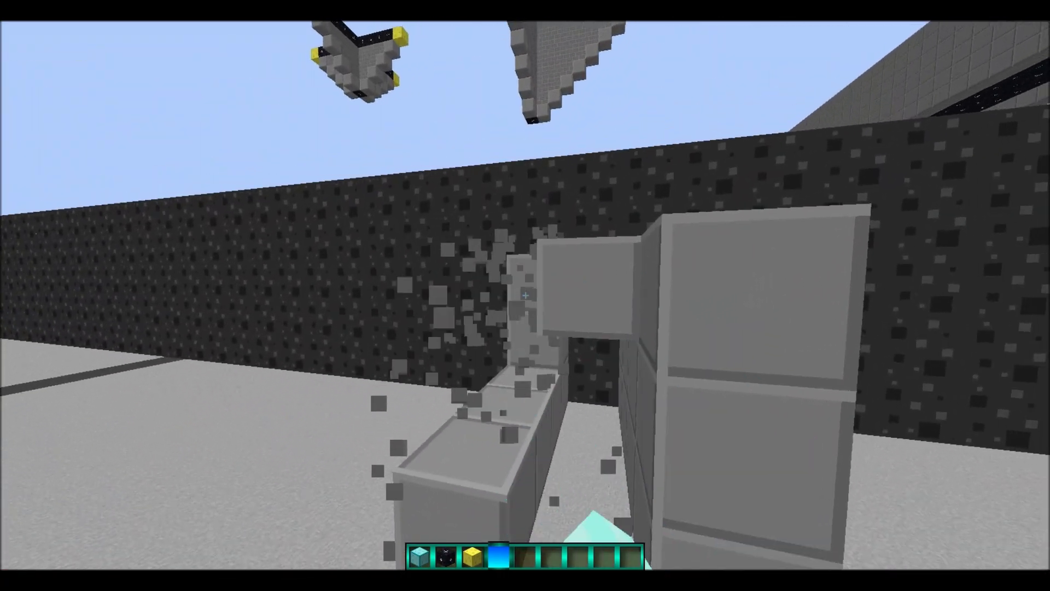
pyautogui.click(525, 296)
pyautogui.click(526, 296)
pyautogui.click(525, 296)
pyautogui.click(525, 295)
pyautogui.click(525, 296)
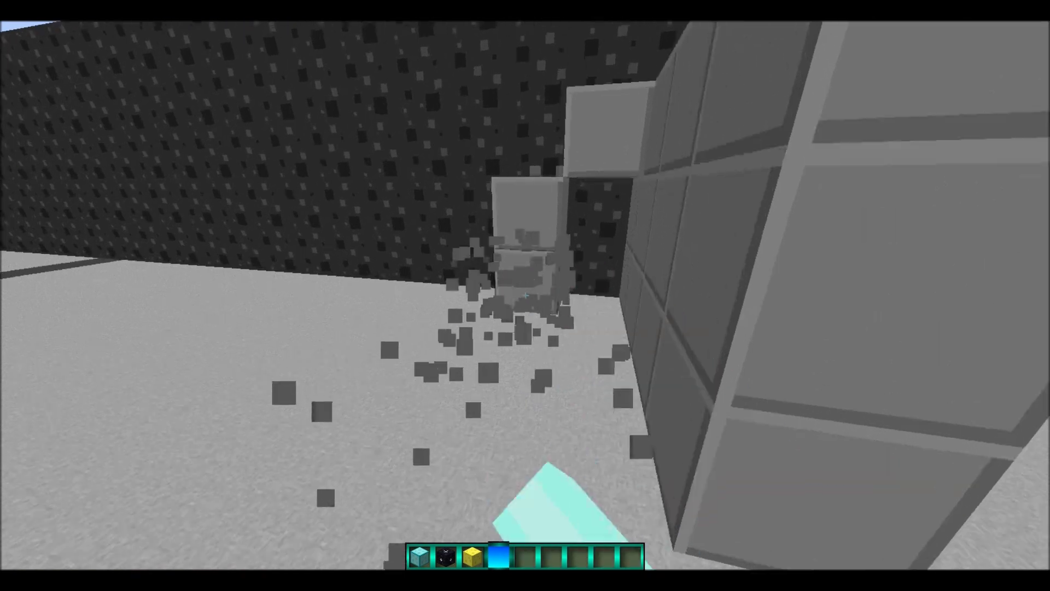
pyautogui.click(525, 296)
pyautogui.click(526, 296)
pyautogui.click(526, 296)
pyautogui.click(525, 295)
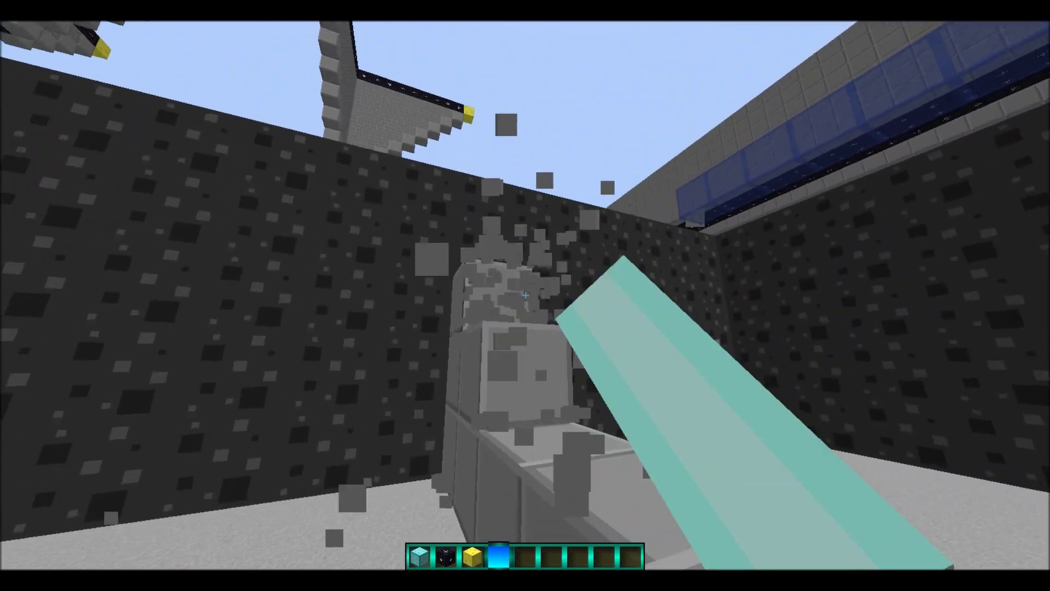
pyautogui.click(526, 296)
pyautogui.click(526, 296)
pyautogui.click(525, 295)
# Step: Break the remaining stone blocks at the foot of the wall and clear every item from the hotbar
pyautogui.middleClick(526, 296)
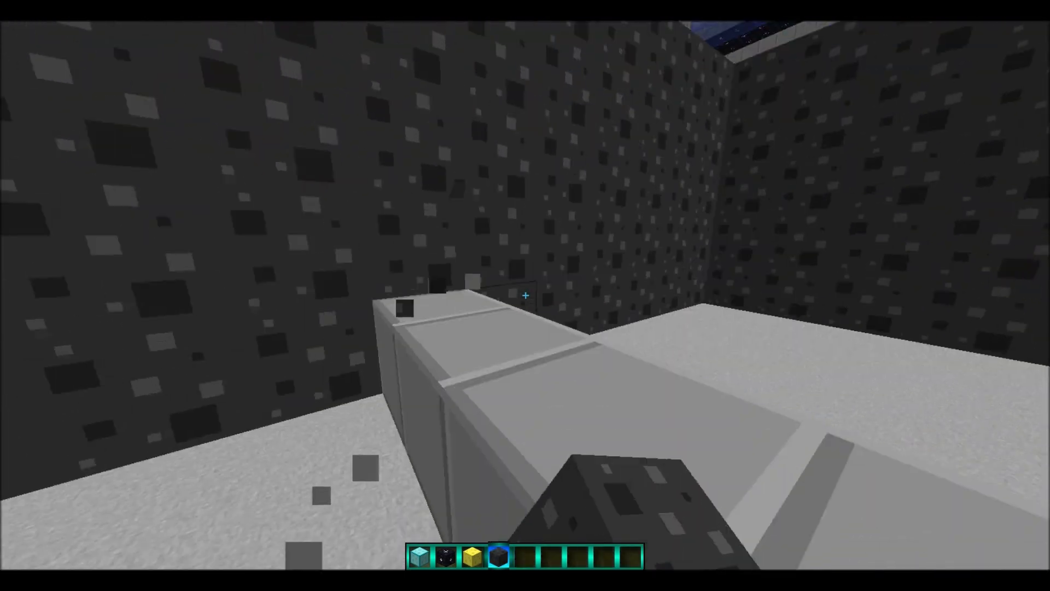
pyautogui.click(525, 296)
pyautogui.click(526, 296)
pyautogui.press('e')
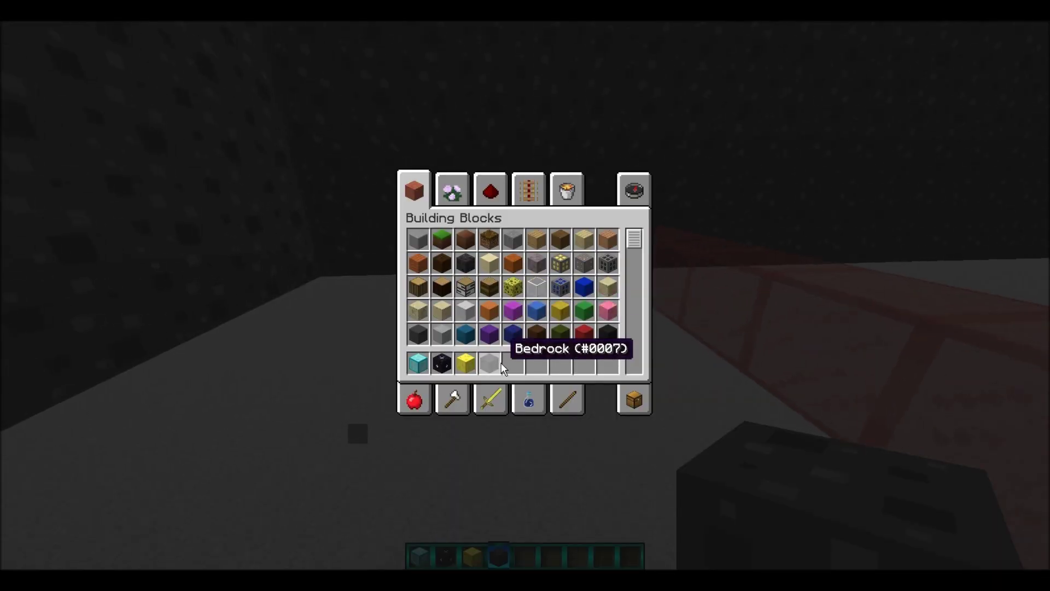
pyautogui.press('e')
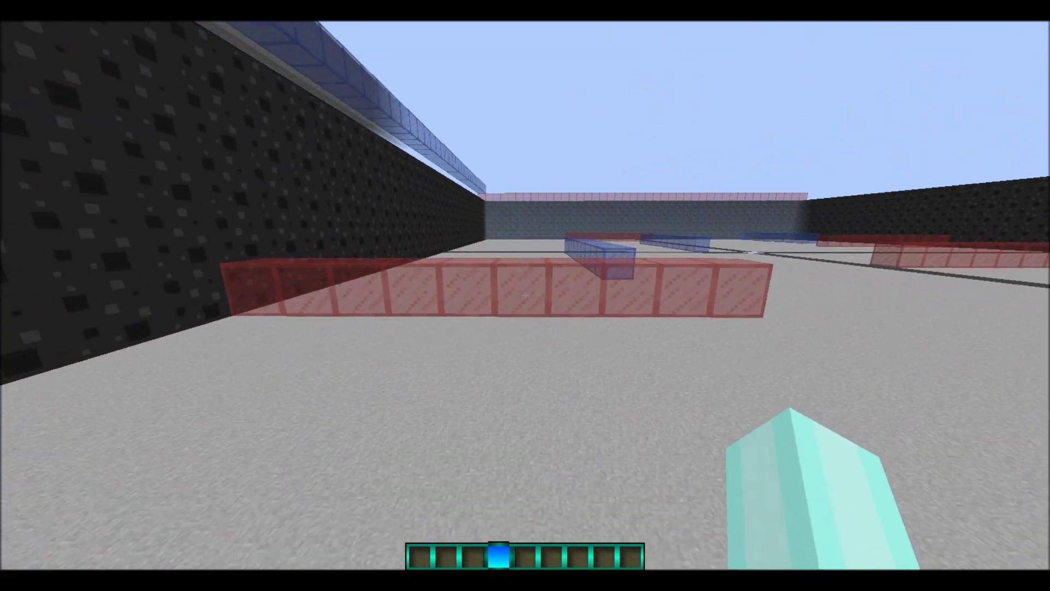
# Step: Stack extra red glass blocks on top of the red barrier row beside the wall and start breaking them off
pyautogui.press('w')
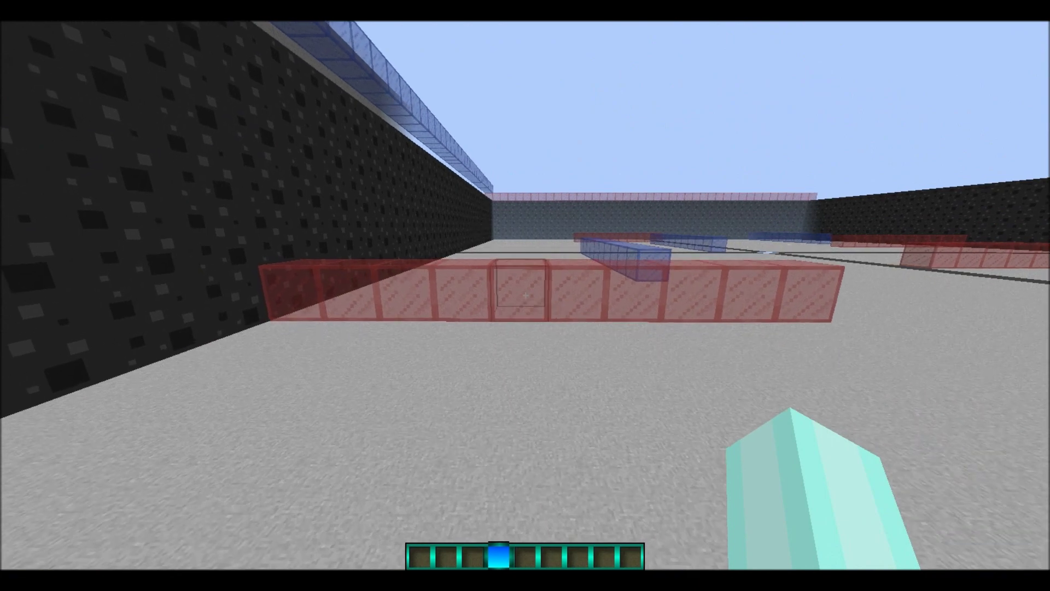
pyautogui.press('d')
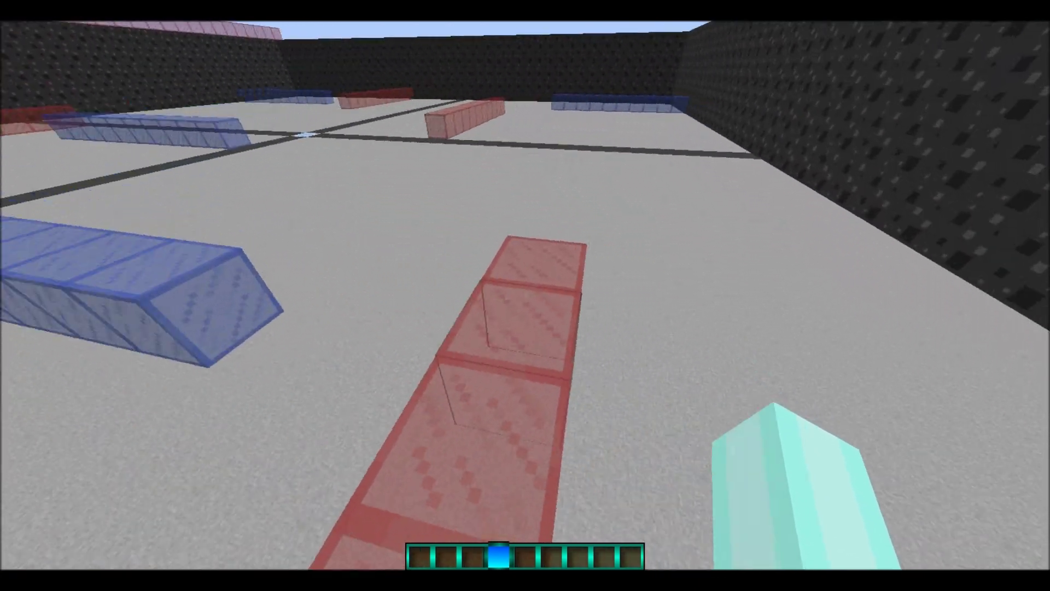
pyautogui.middleClick(525, 295)
pyautogui.rightClick(525, 296)
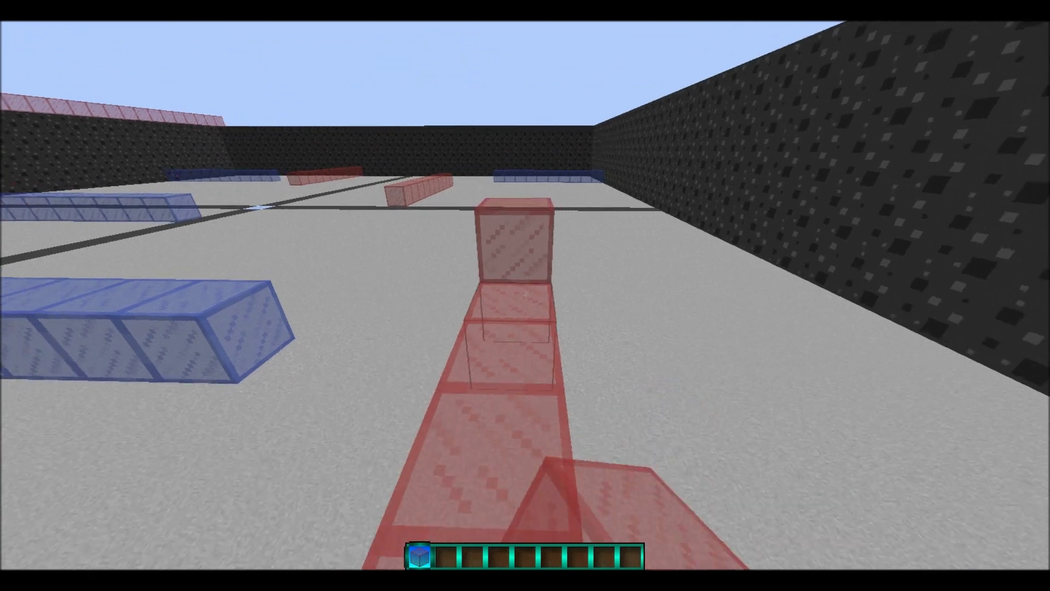
pyautogui.scroll(-1, 525, 296)
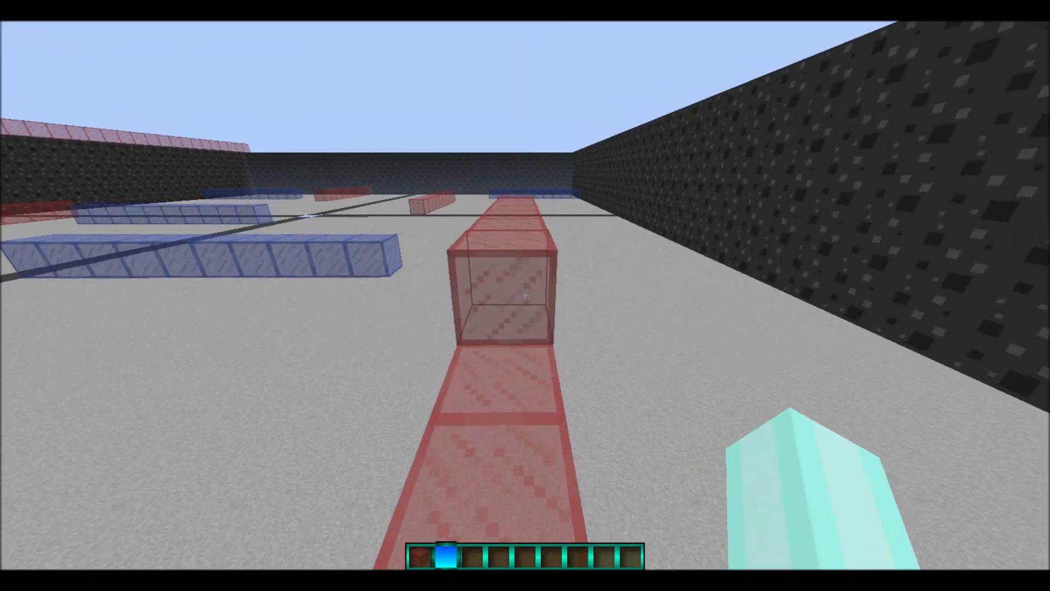
pyautogui.click(526, 295)
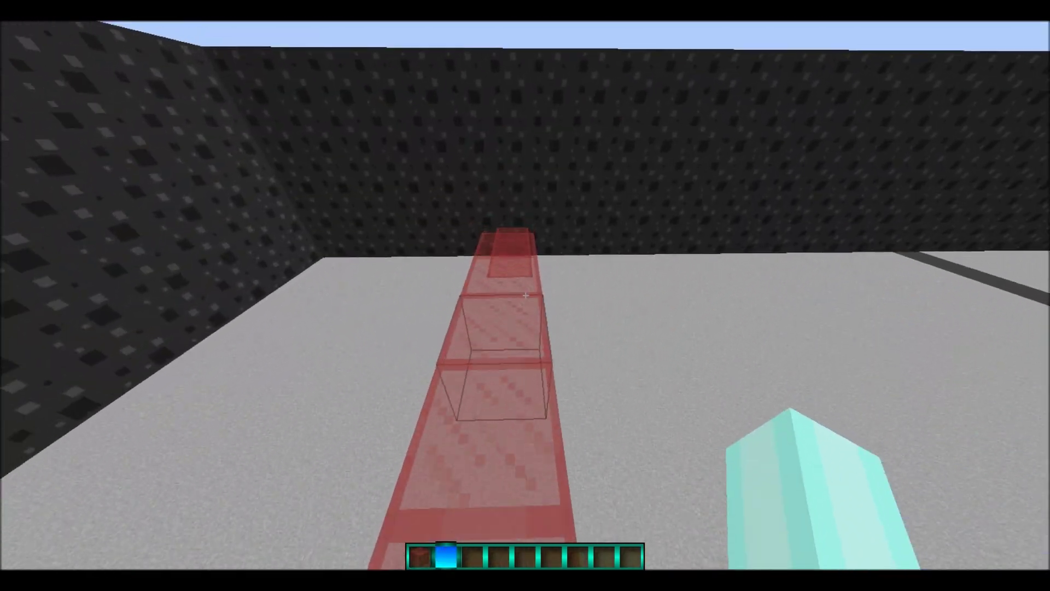
pyautogui.click(526, 296)
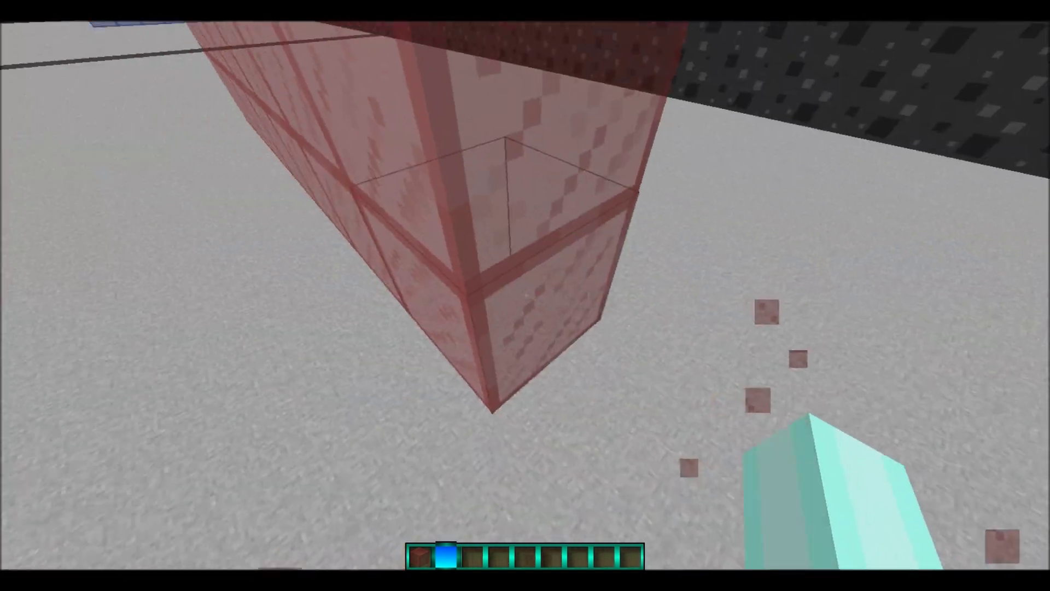
# Step: Add more red glass to the barrier's second layer, break the whole layer off and switch to an empty hand
pyautogui.scroll(1, 526, 295)
pyautogui.rightClick(526, 295)
pyautogui.rightClick(526, 296)
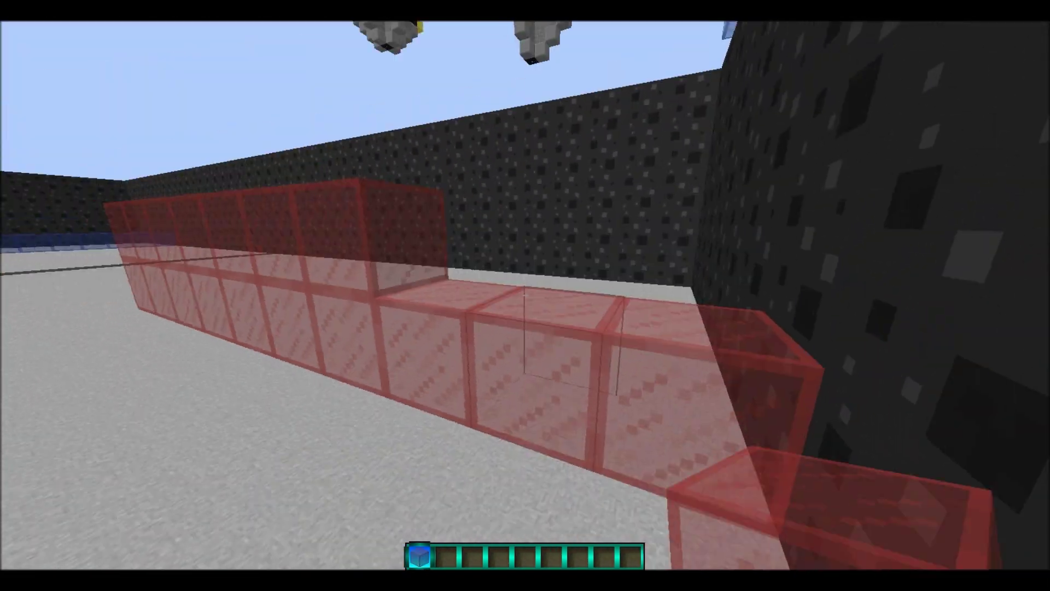
pyautogui.click(525, 295)
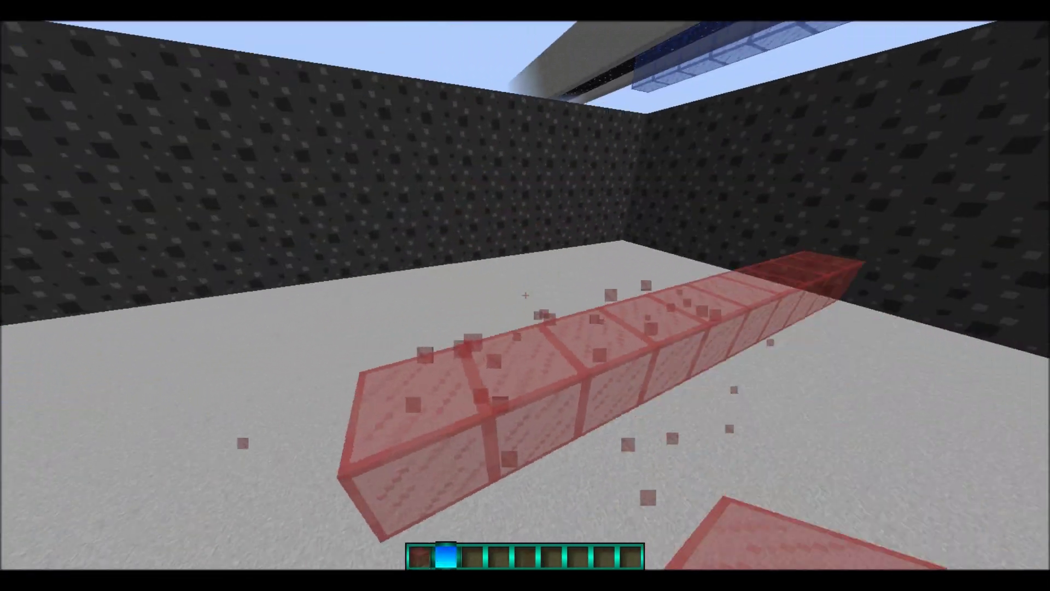
pyautogui.press('4')
# Step: Equip the hotbar with gold, obsidian and diamond blocks from the Building Blocks inventory
pyautogui.press('e')
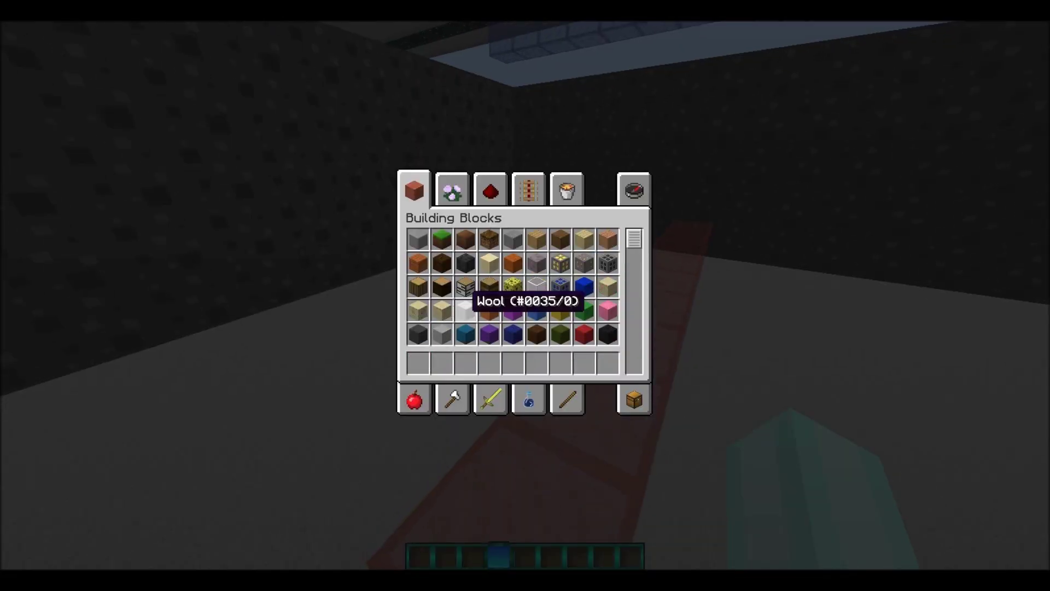
pyautogui.press('e')
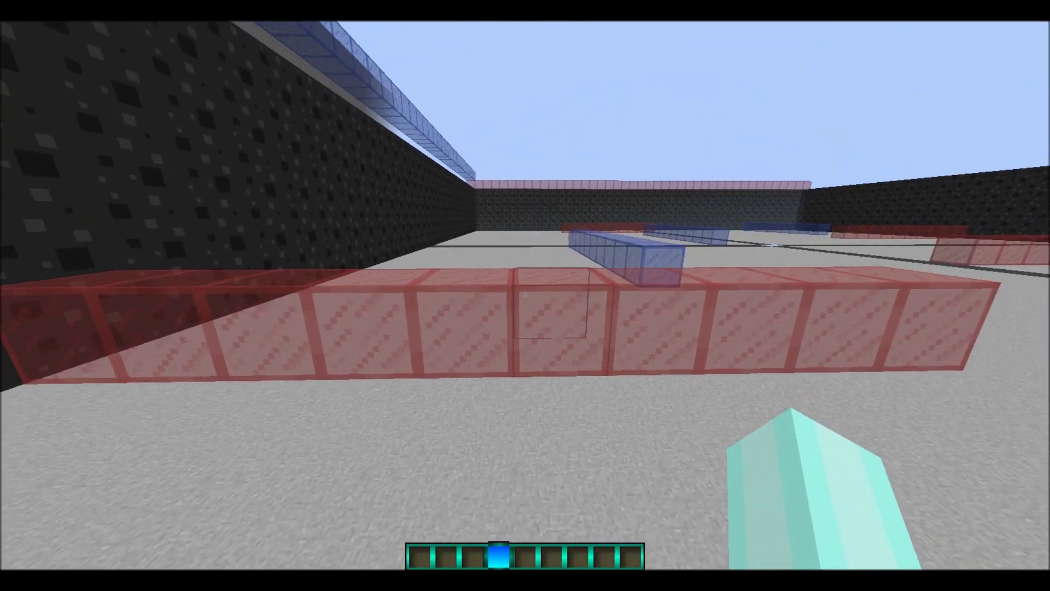
pyautogui.press('e')
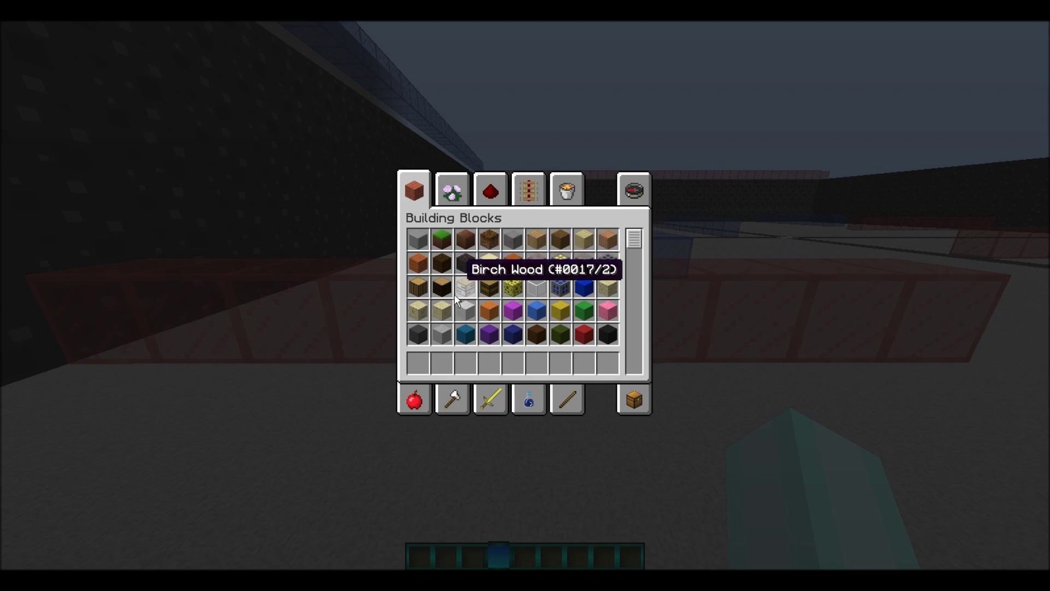
pyautogui.press('e')
pyautogui.press('e')
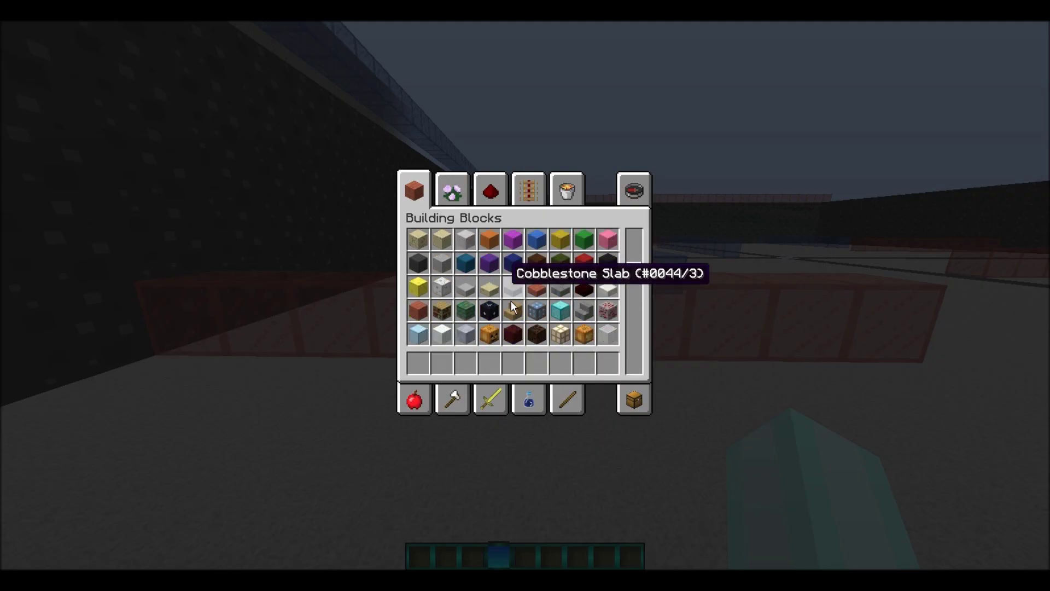
pyautogui.click(465, 363)
pyautogui.click(418, 287)
pyautogui.click(418, 363)
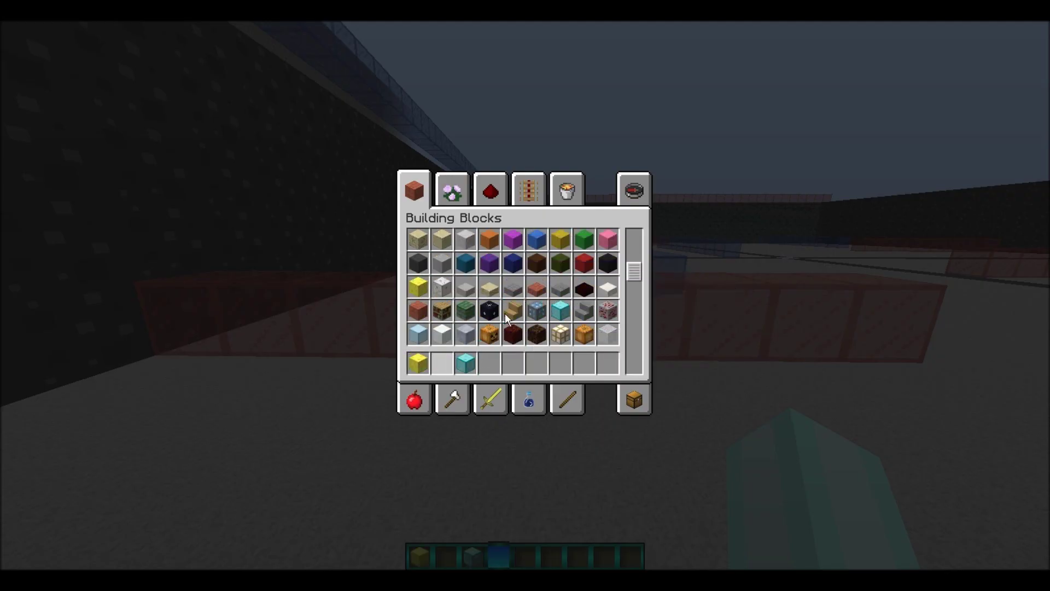
pyautogui.press('e')
pyautogui.press('3')
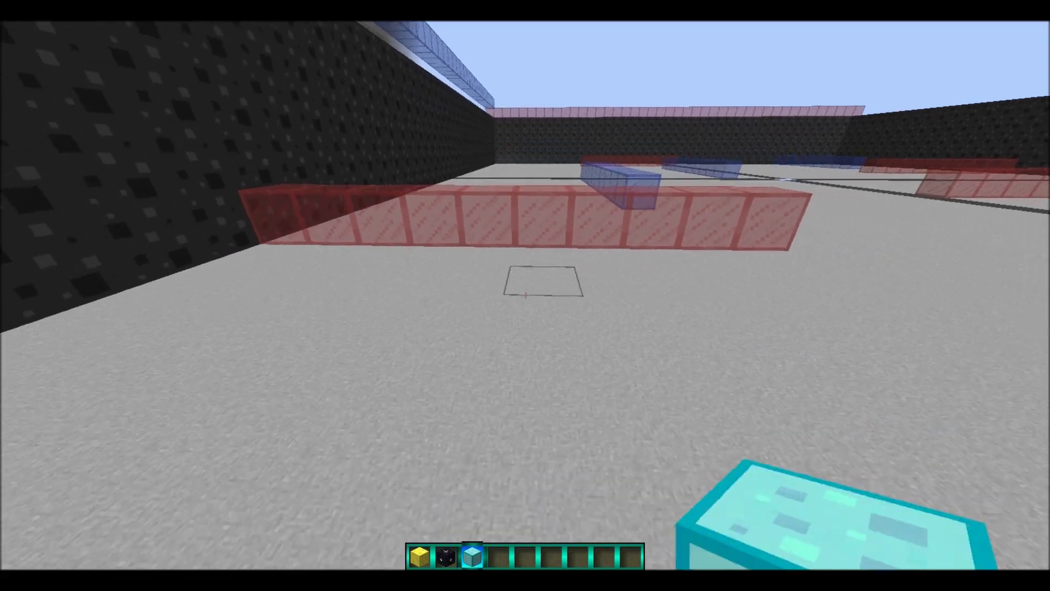
# Step: Place a diamond block on the floor before the red barrier and extend obsidian from it away from the wall
pyautogui.rightClick(526, 296)
pyautogui.press('2')
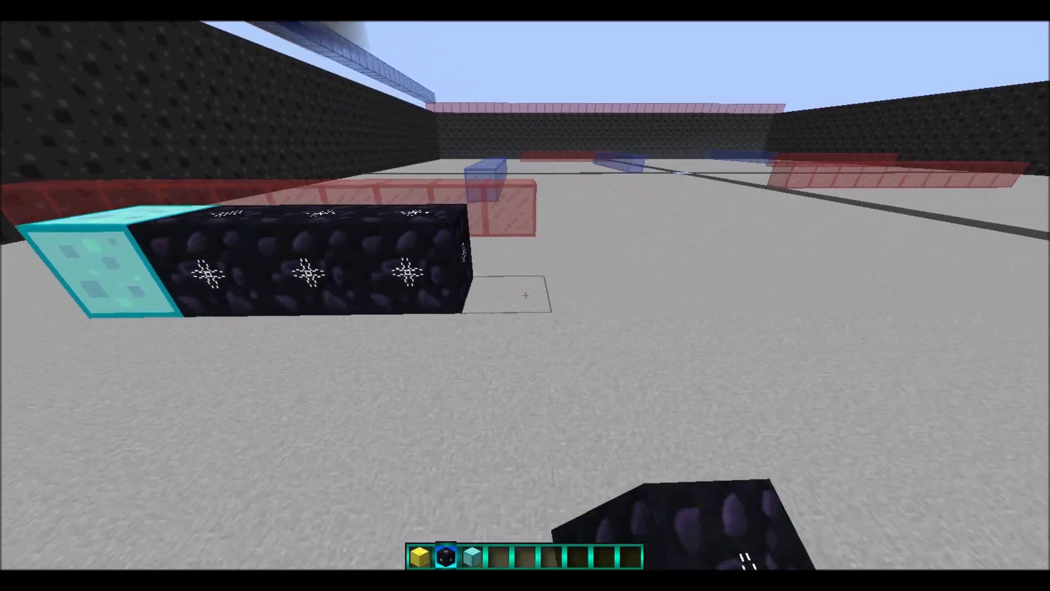
pyautogui.rightClick(525, 295)
pyautogui.press('2')
pyautogui.press('a')
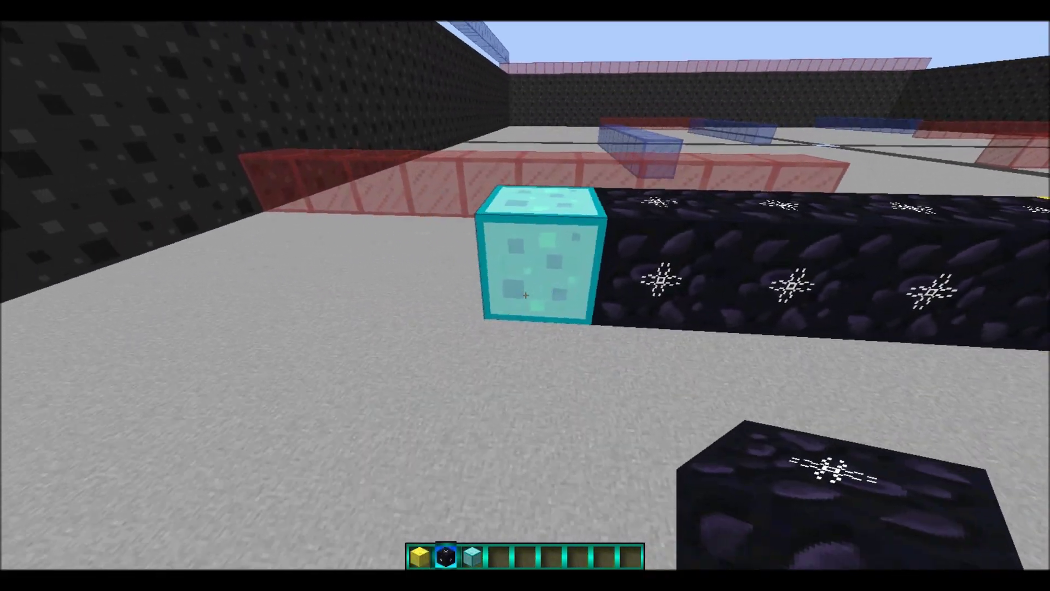
# Step: Place four obsidian blocks from the diamond toward the wall and finish the row with a gold block
pyautogui.rightClick(525, 296)
pyautogui.rightClick(525, 295)
pyautogui.rightClick(525, 296)
pyautogui.rightClick(525, 296)
pyautogui.press('1')
pyautogui.rightClick(526, 295)
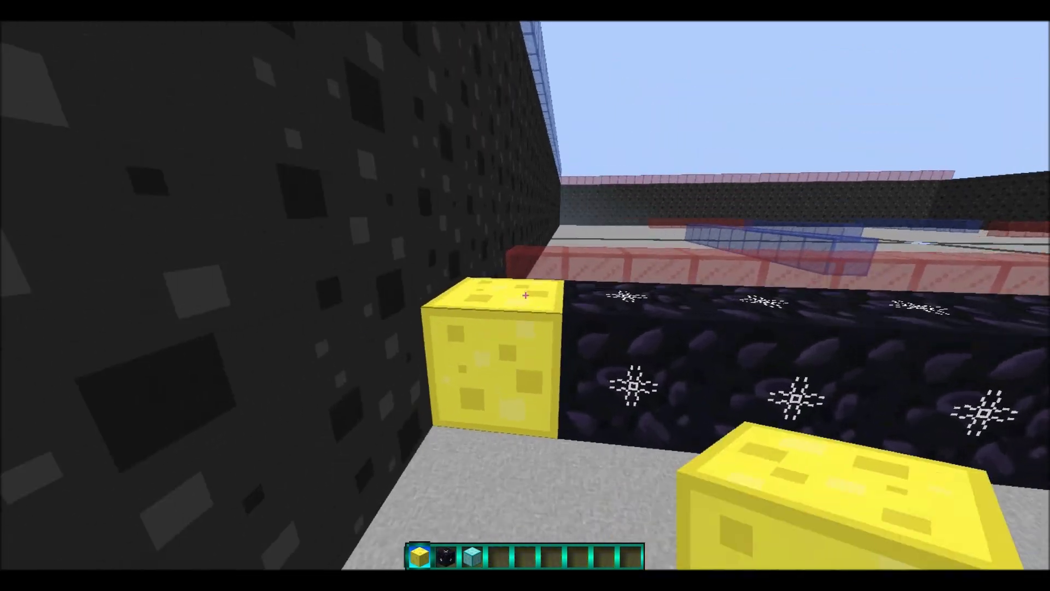
pyautogui.press('d')
pyautogui.press('s')
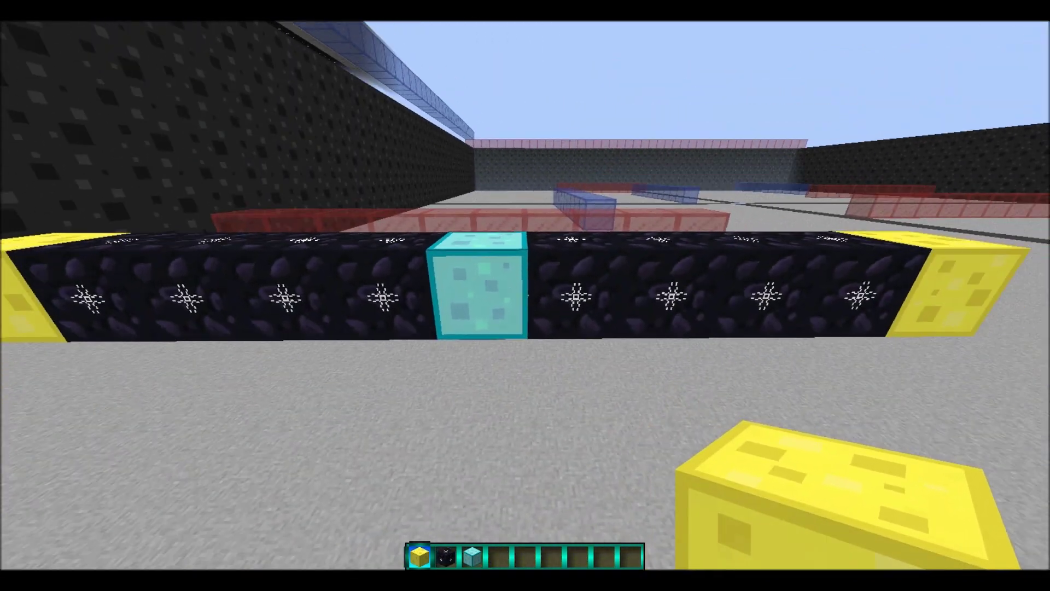
# Step: Build a second layer with gold on the ends, obsidian inward and diamond blocks flanking a gap above the centre diamond
pyautogui.press('space')
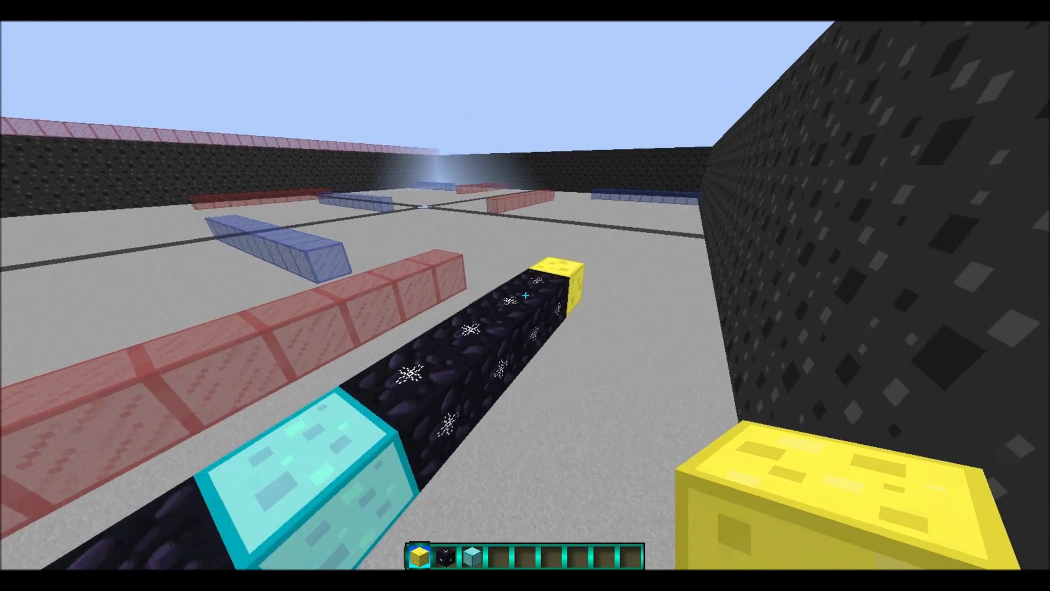
pyautogui.rightClick(525, 296)
pyautogui.press('2')
pyautogui.press('s')
pyautogui.rightClick(525, 295)
pyautogui.rightClick(525, 296)
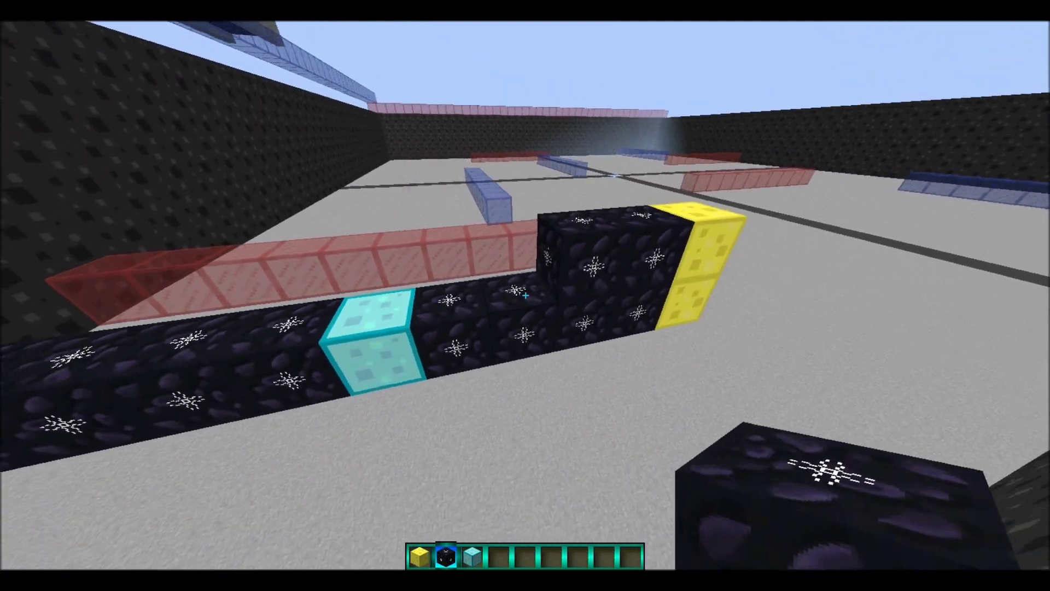
pyautogui.press('3')
pyautogui.rightClick(525, 295)
pyautogui.press('2')
pyautogui.rightClick(525, 295)
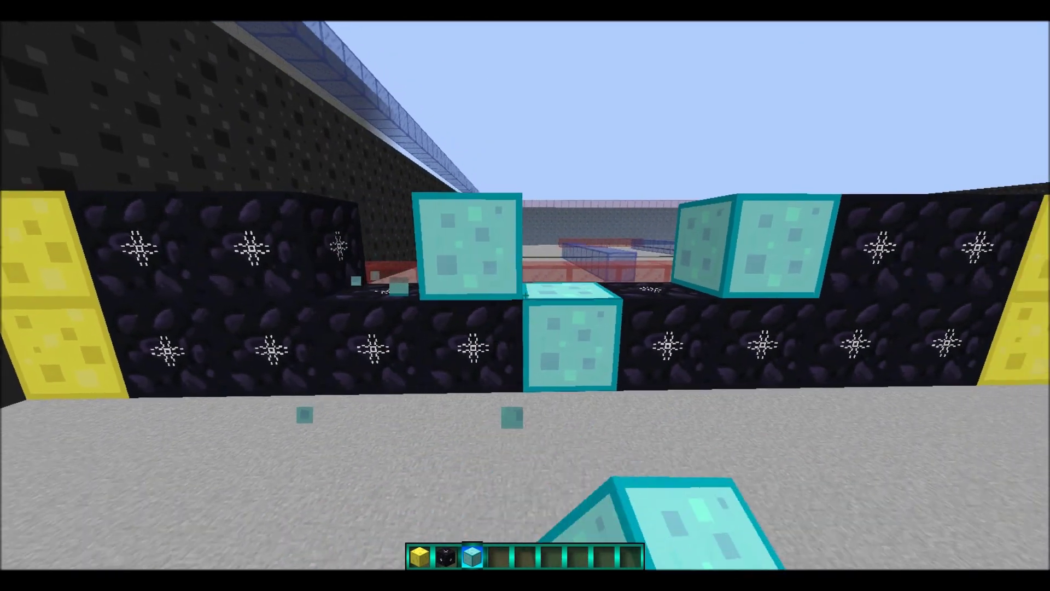
pyautogui.click(525, 295)
pyautogui.rightClick(525, 296)
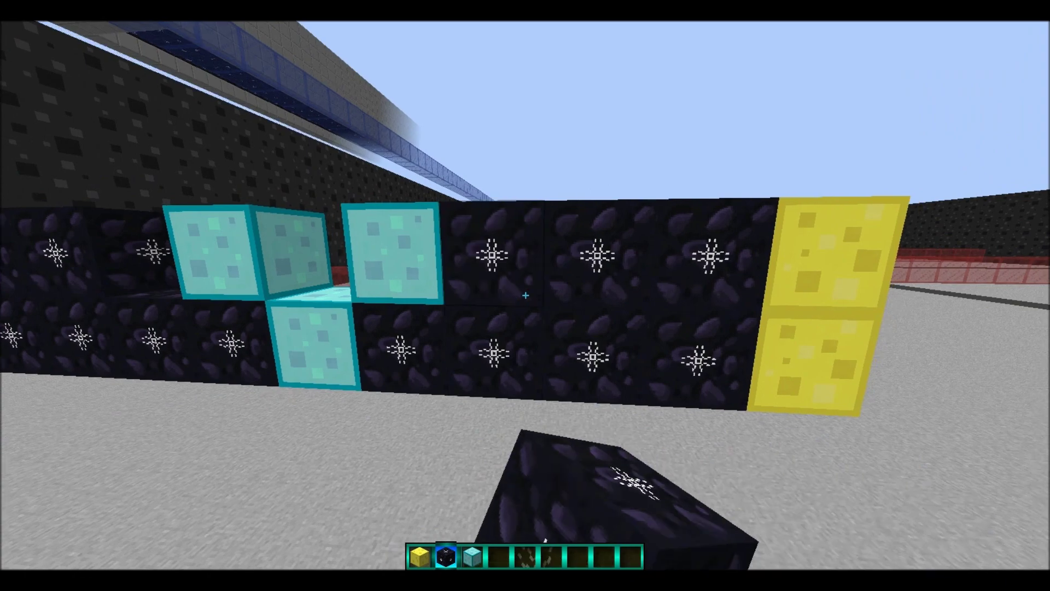
# Step: Shorten the upper layer's arms by moving each gold block one block inward, with two obsidian between gold and diamond
pyautogui.click(525, 295)
pyautogui.click(526, 295)
pyautogui.scroll(1, 525, 295)
pyautogui.rightClick(525, 295)
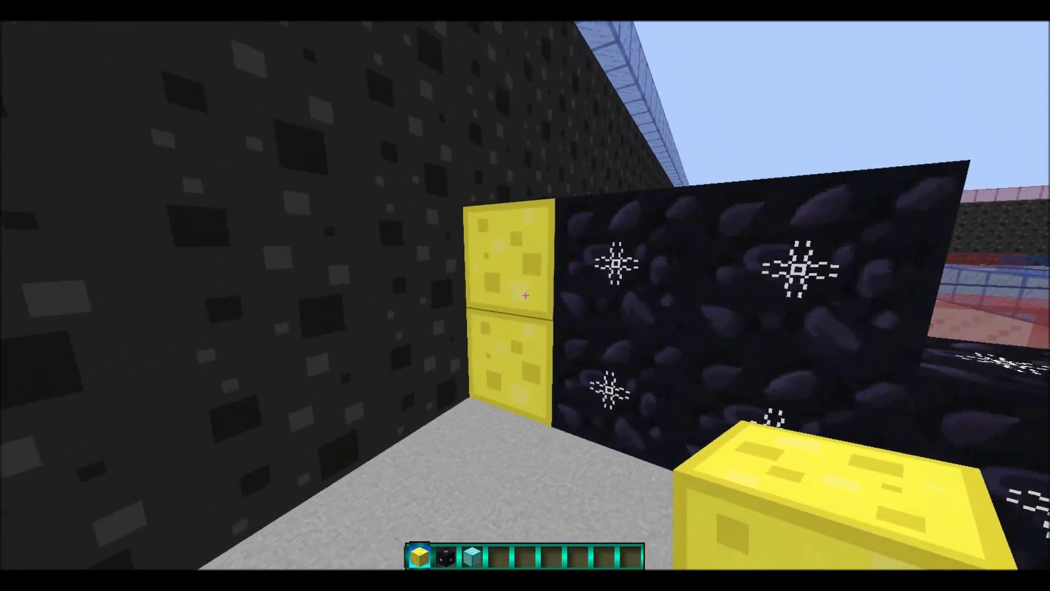
pyautogui.click(526, 296)
pyautogui.click(526, 295)
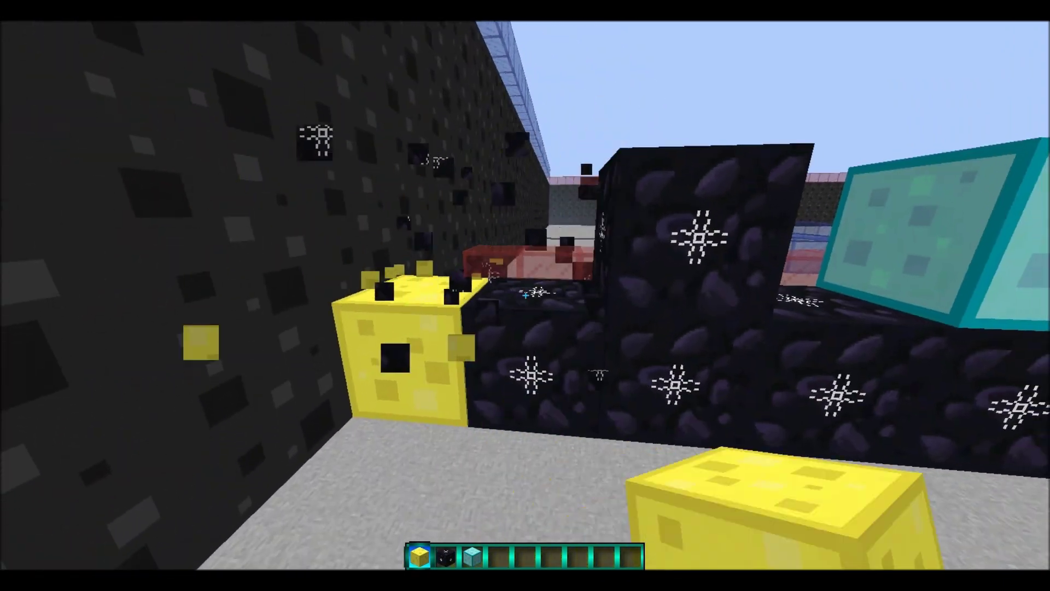
pyautogui.rightClick(526, 296)
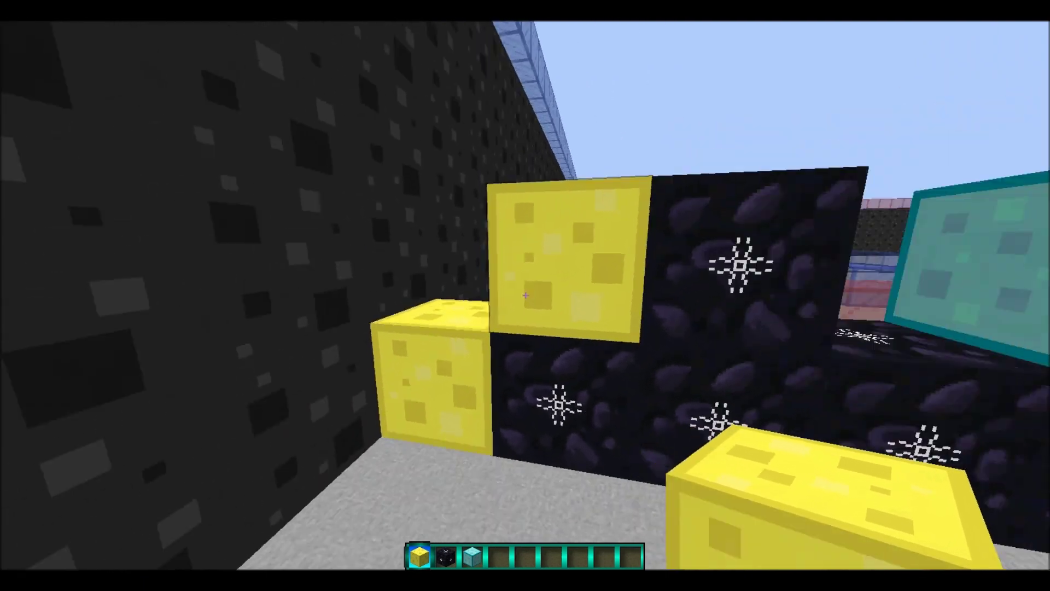
pyautogui.press('2')
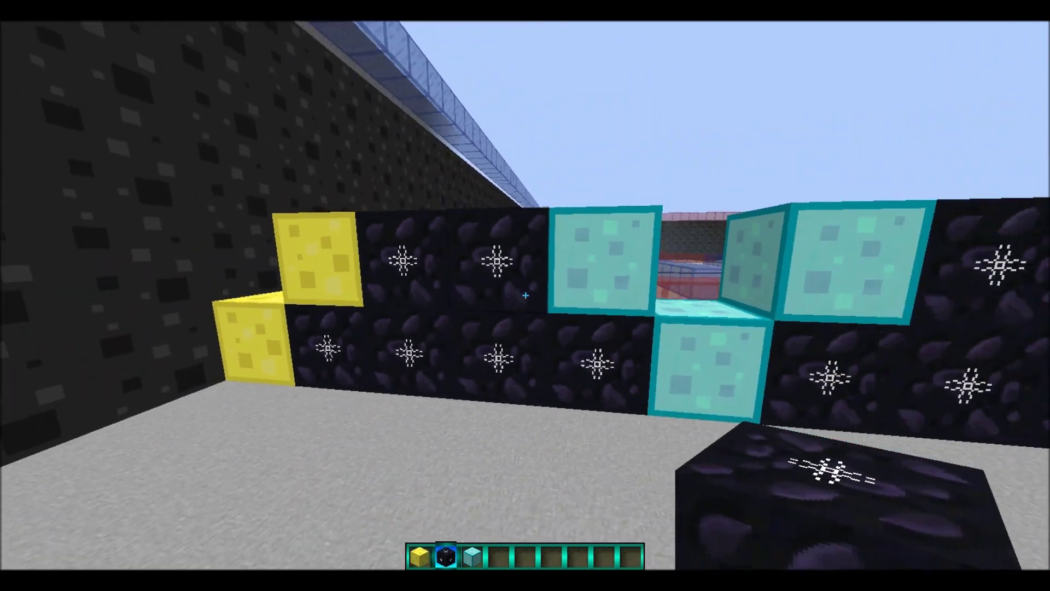
# Step: Test the tracking readout at the centre and upper diamond blocks and compare the lengths of both layers
pyautogui.press('5')
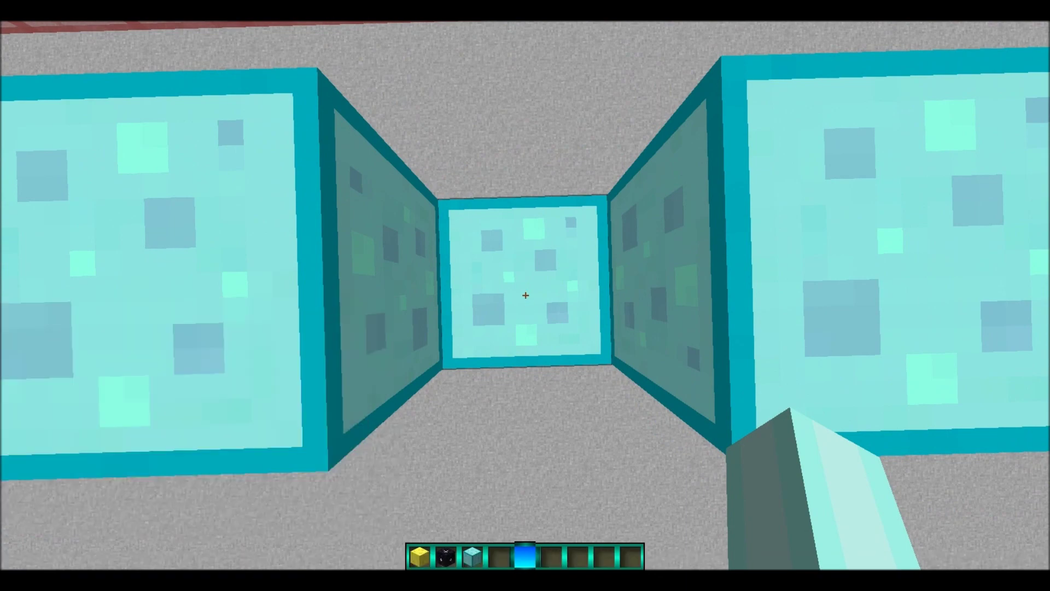
pyautogui.press('s')
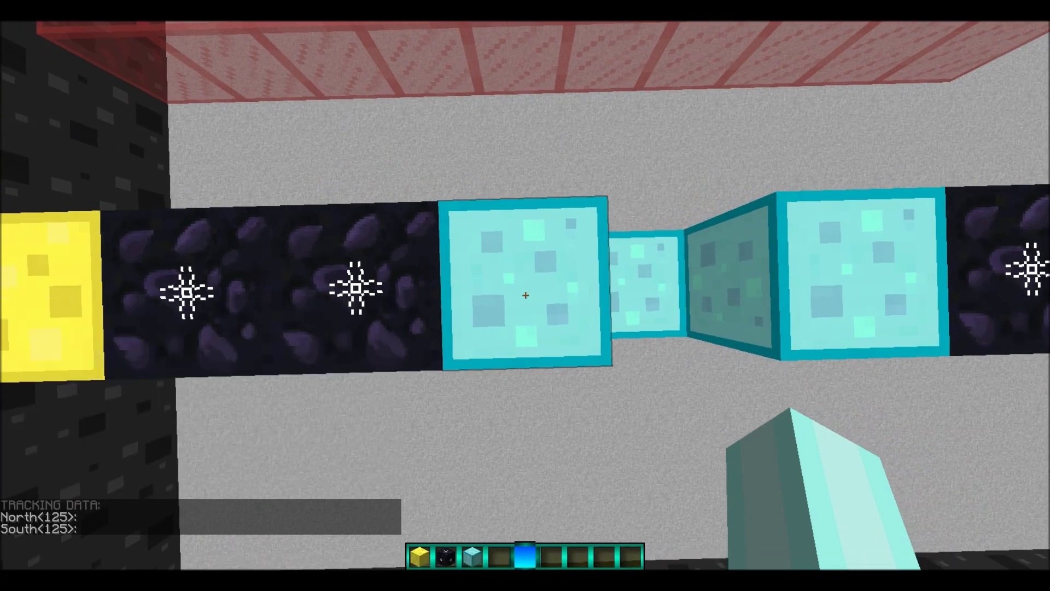
pyautogui.press('s')
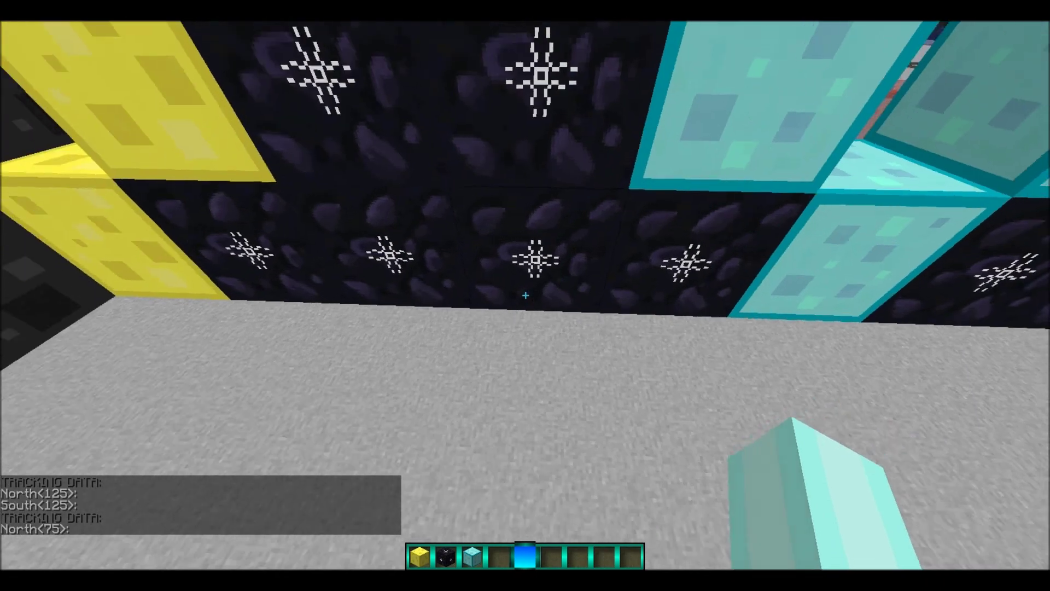
pyautogui.press('a')
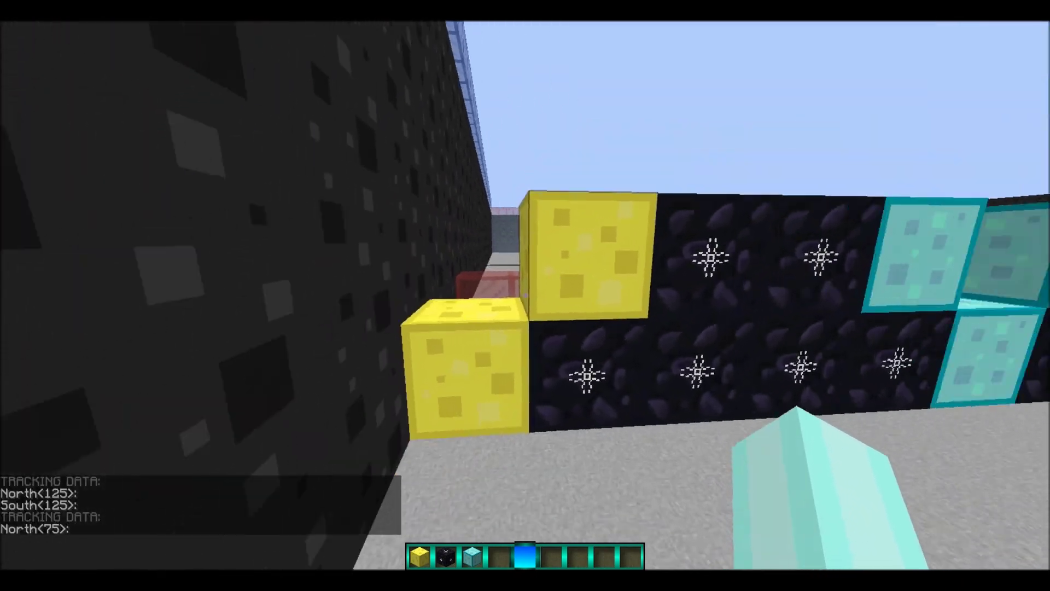
pyautogui.press('d')
pyautogui.press('d')
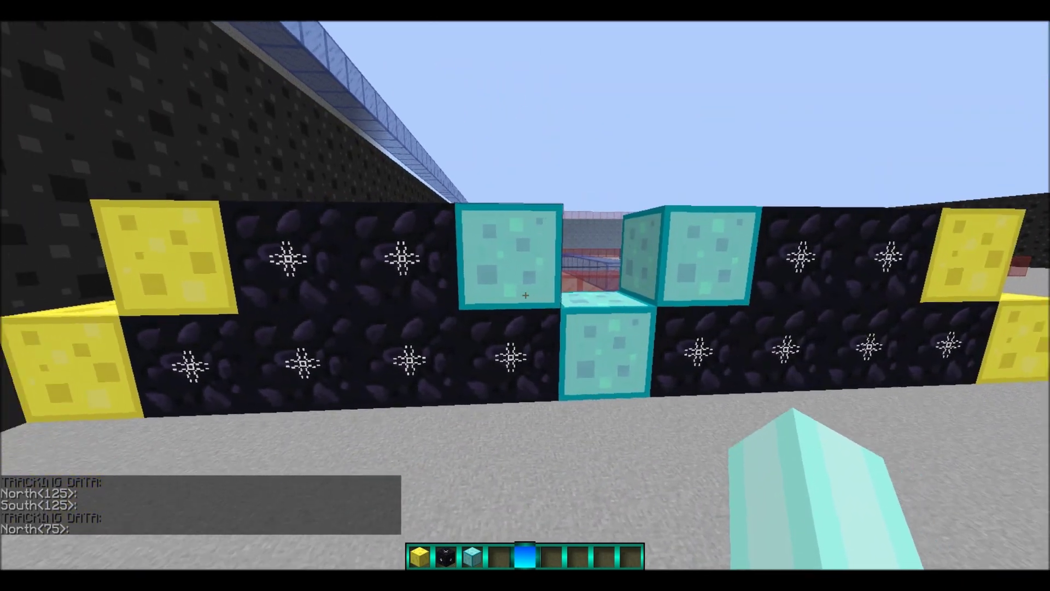
pyautogui.press('a')
# Step: Inspect the gap between the upper diamonds, the arena from above and the gold ends beside the wall
pyautogui.press('w')
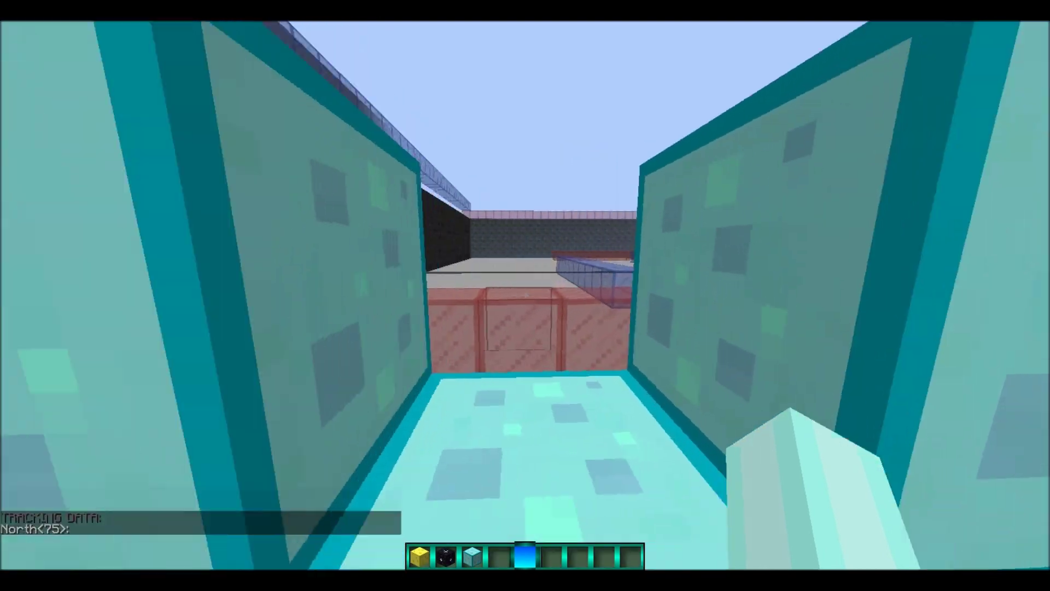
pyautogui.press('space')
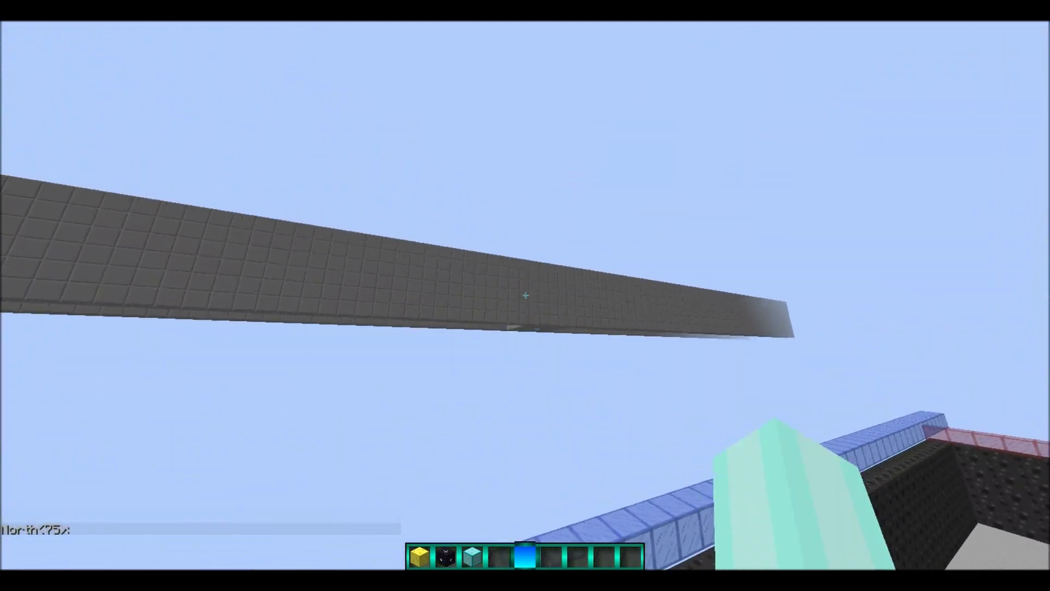
pyautogui.press('shift')
pyautogui.press('s')
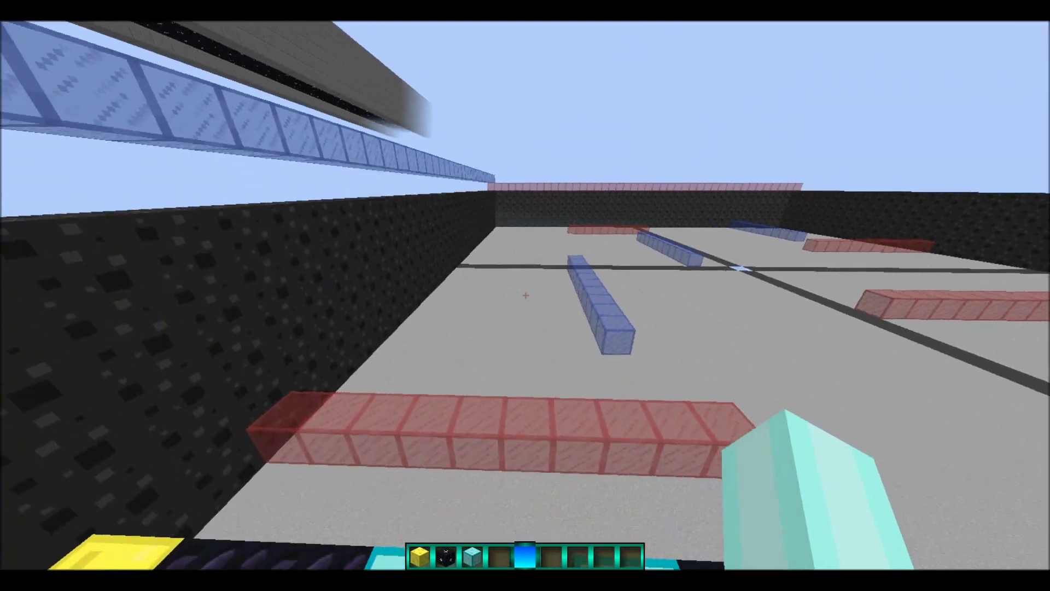
pyautogui.press('a')
pyautogui.press('w')
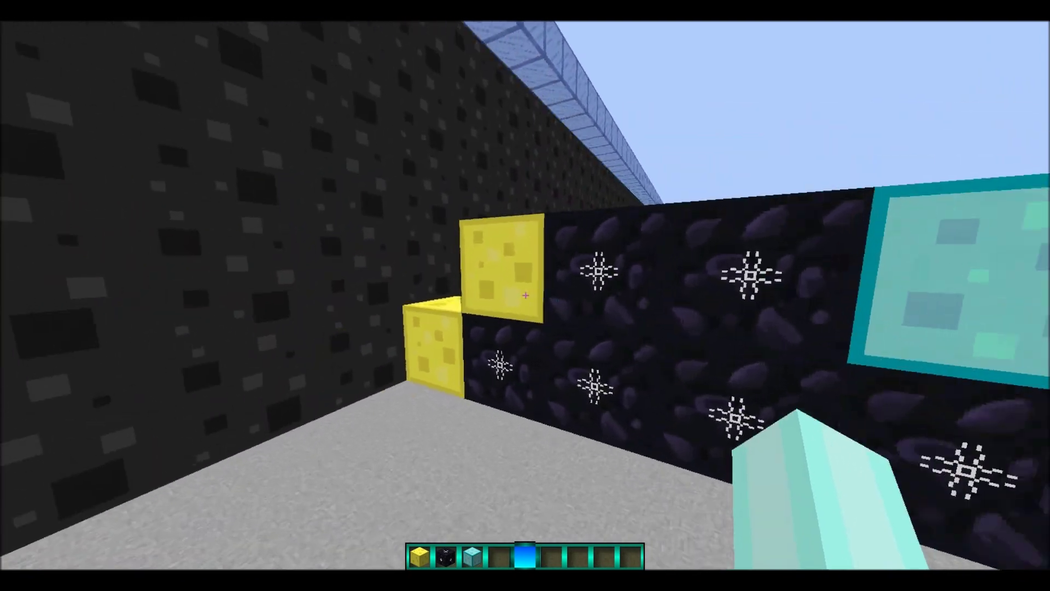
# Step: Break all the gold, obsidian and diamond blocks of the two-layer tracker beside the red barrier
pyautogui.click(526, 296)
pyautogui.click(526, 296)
pyautogui.click(525, 296)
pyautogui.press('a')
pyautogui.click(526, 296)
pyautogui.click(525, 295)
pyautogui.click(526, 296)
pyautogui.click(526, 296)
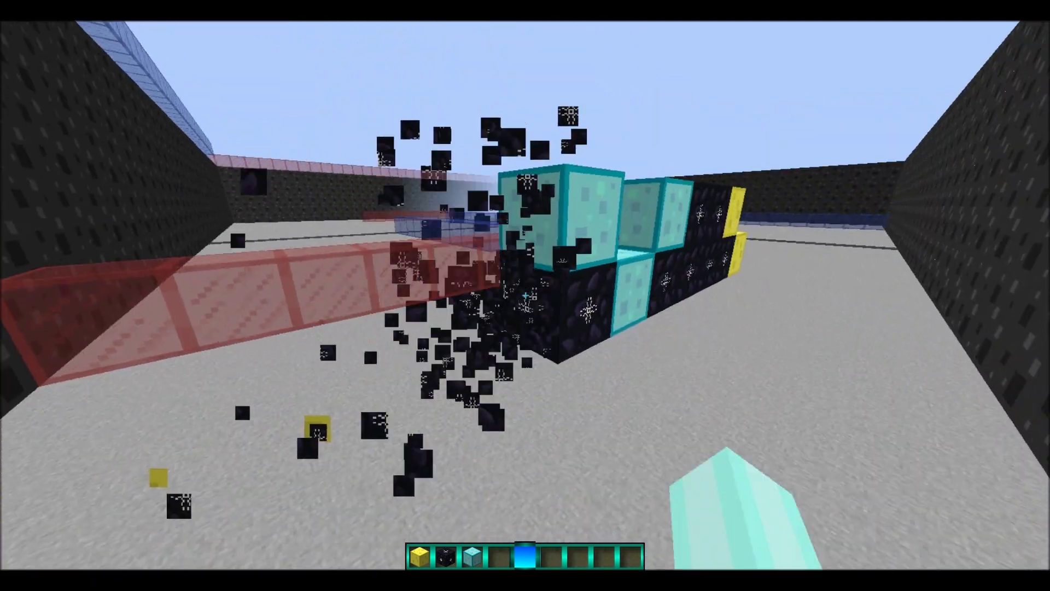
pyautogui.click(525, 296)
pyautogui.click(526, 295)
pyautogui.click(525, 295)
pyautogui.click(525, 295)
pyautogui.click(525, 296)
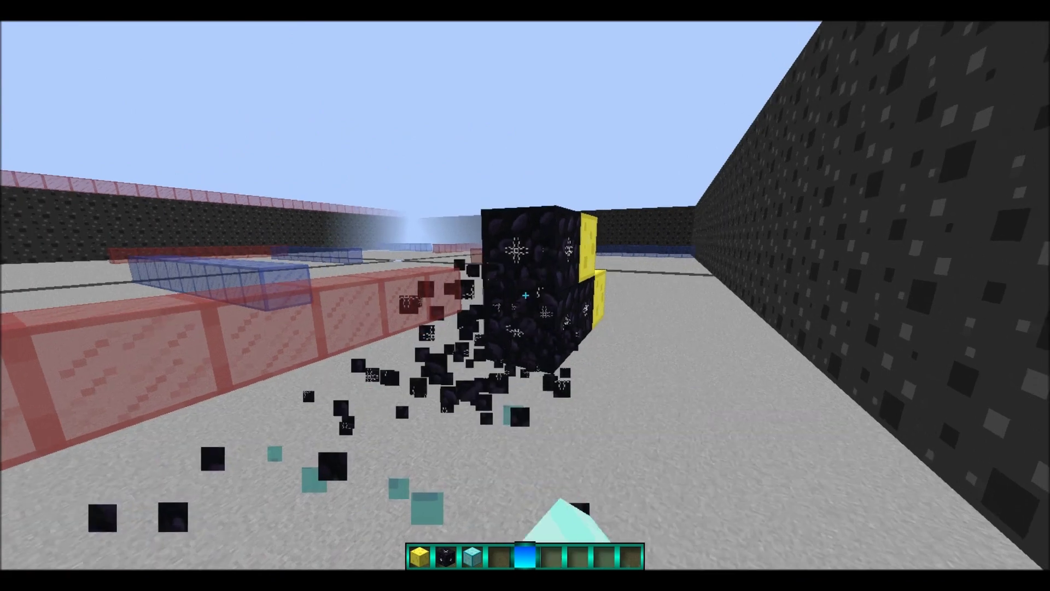
pyautogui.click(525, 295)
pyautogui.click(525, 296)
# Step: Build a single tracker row along the red barrier with a diamond block at its open end, eight obsidian and gold beside the wall
pyautogui.press('space')
pyautogui.press('d')
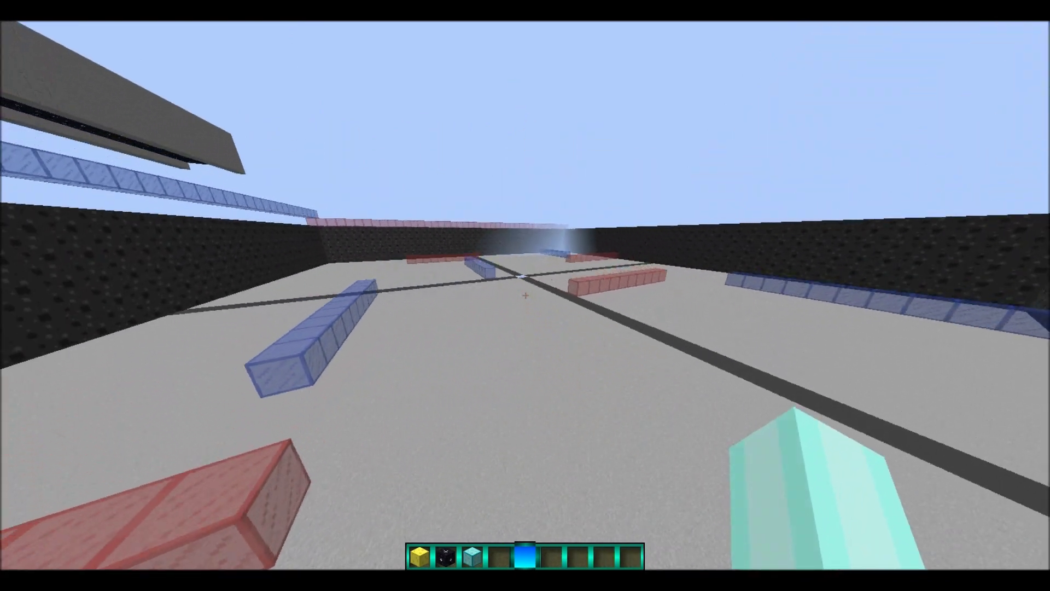
pyautogui.press('w')
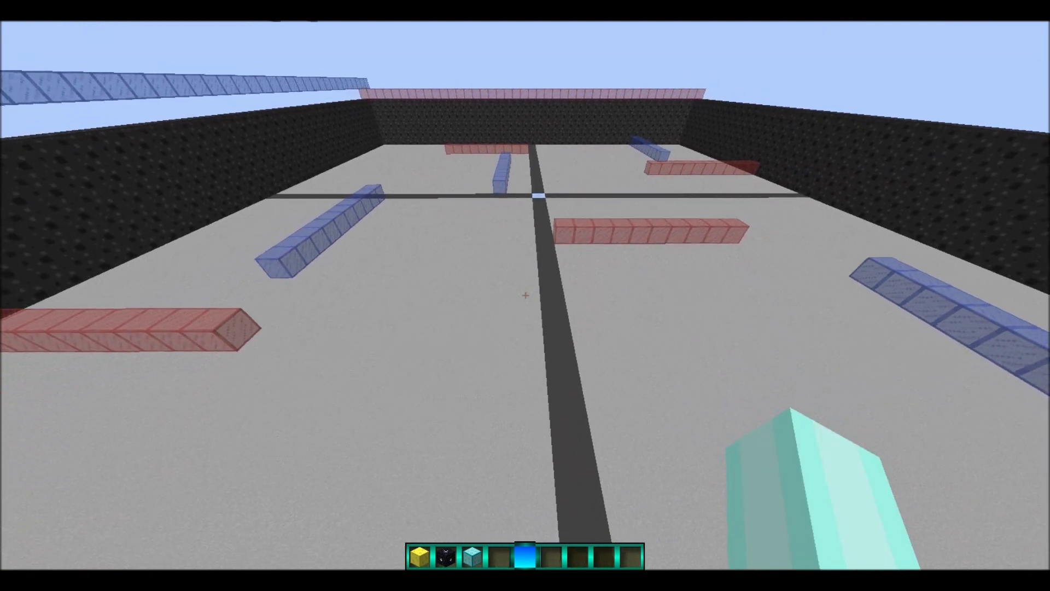
pyautogui.press('3')
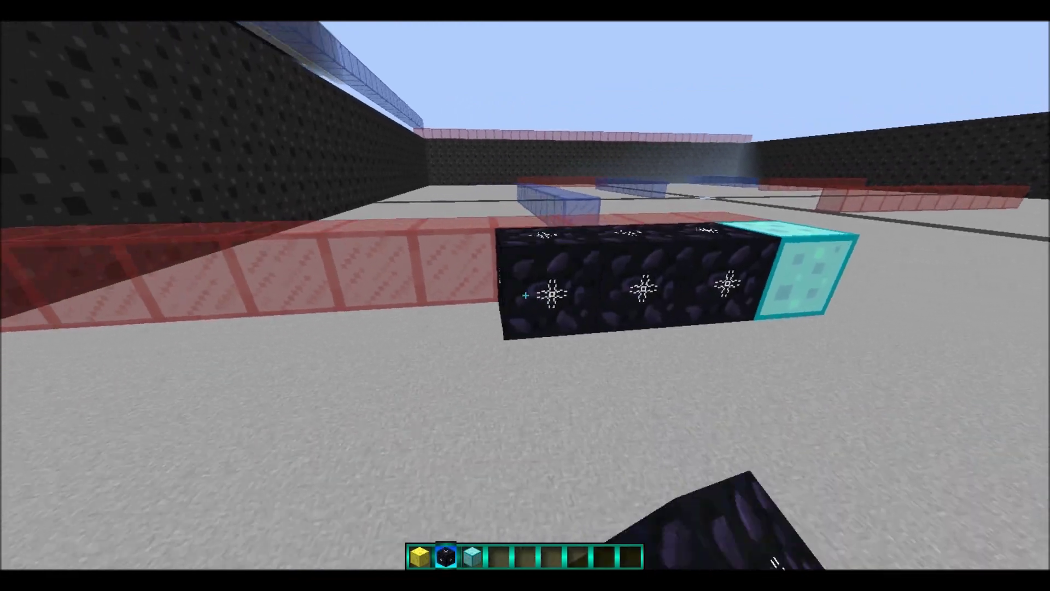
pyautogui.press('1')
pyautogui.rightClick(525, 296)
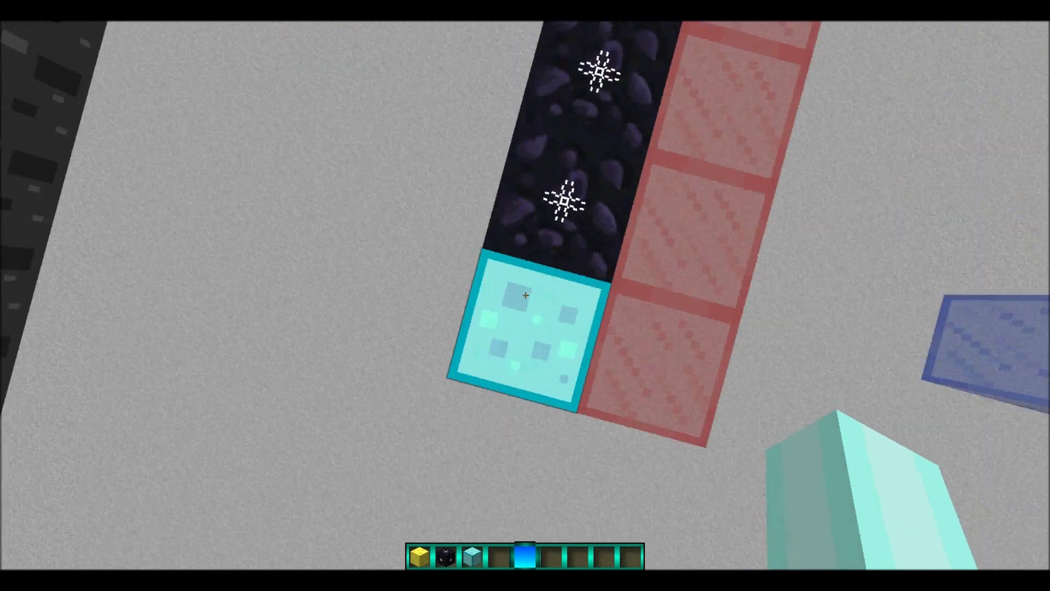
# Step: Run /track all while standing on the diamond block at the end of the row
pyautogui.press('/')
pyautogui.write('trac')
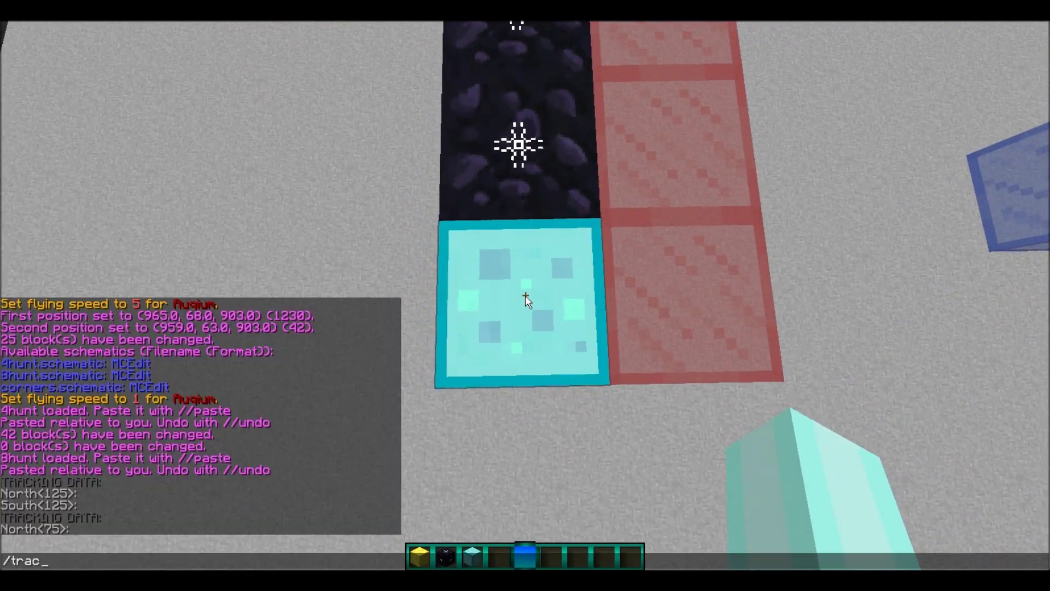
pyautogui.write('k all')
pyautogui.press('Return')
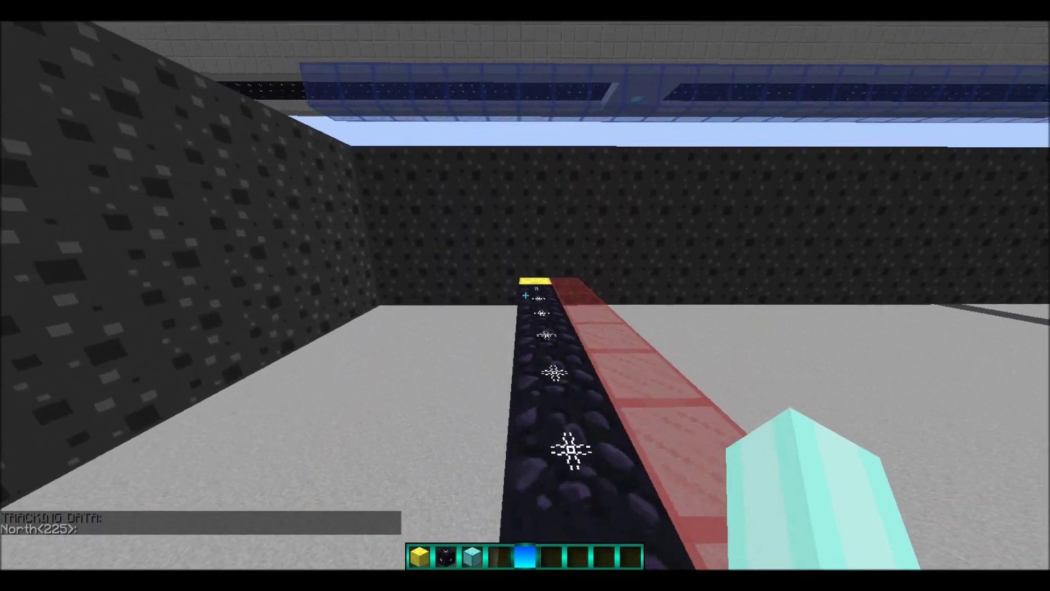
# Step: Add two shorter gold-obsidian-diamond rows beside the first, using five and two obsidian, with their diamond blocks aligned
pyautogui.scroll(4, 526, 296)
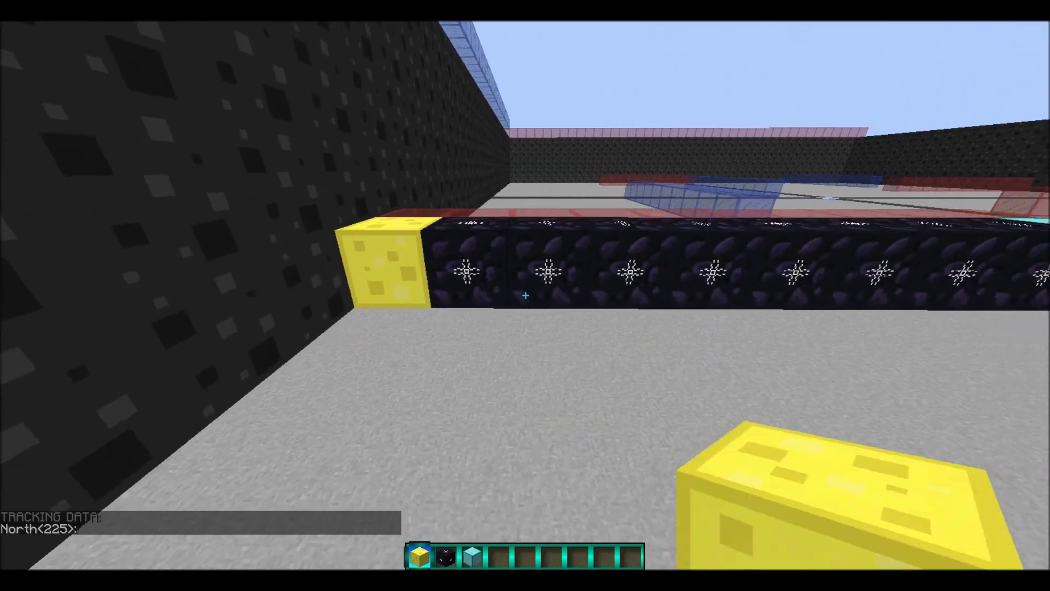
pyautogui.rightClick(526, 295)
pyautogui.scroll(-1, 525, 296)
pyautogui.scroll(1, 526, 296)
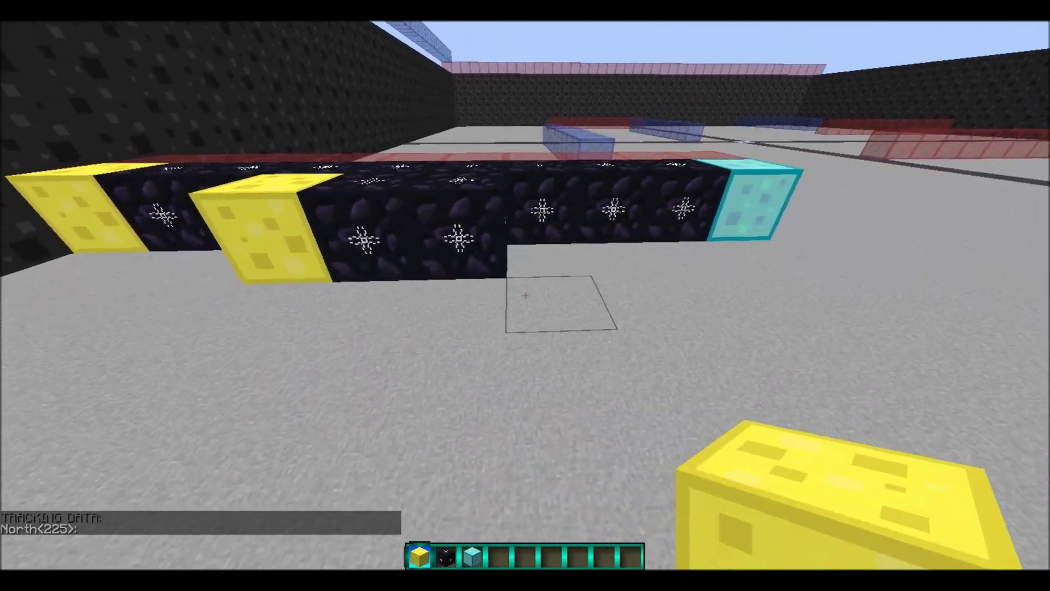
pyautogui.rightClick(526, 296)
pyautogui.scroll(-1, 527, 296)
pyautogui.rightClick(525, 295)
pyautogui.rightClick(527, 295)
pyautogui.scroll(-1, 526, 295)
pyautogui.rightClick(527, 296)
pyautogui.rightClick(526, 296)
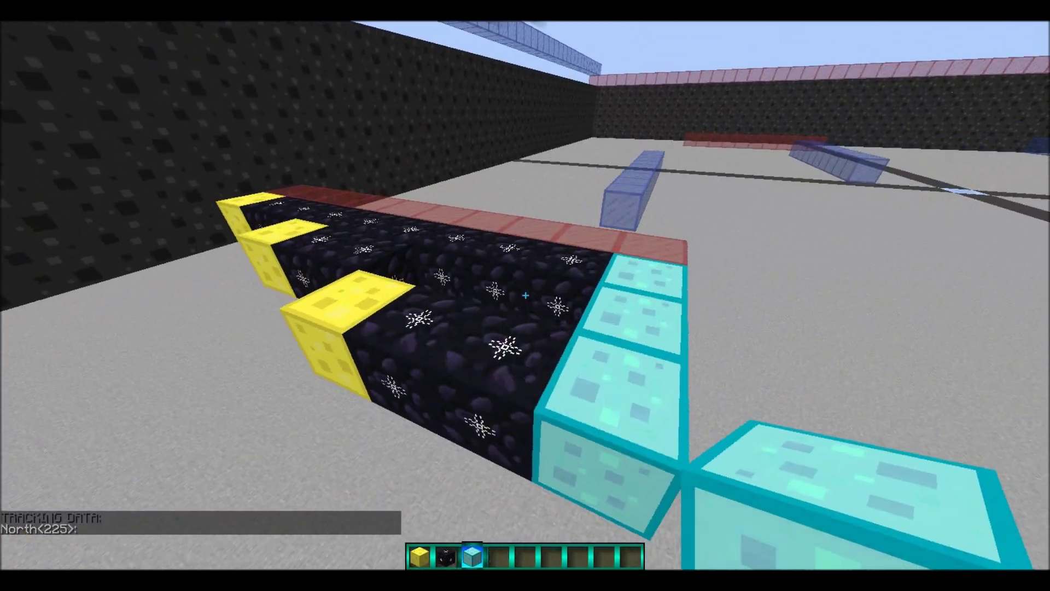
pyautogui.scroll(1, 527, 296)
pyautogui.rightClick(526, 296)
pyautogui.rightClick(526, 295)
pyautogui.rightClick(525, 295)
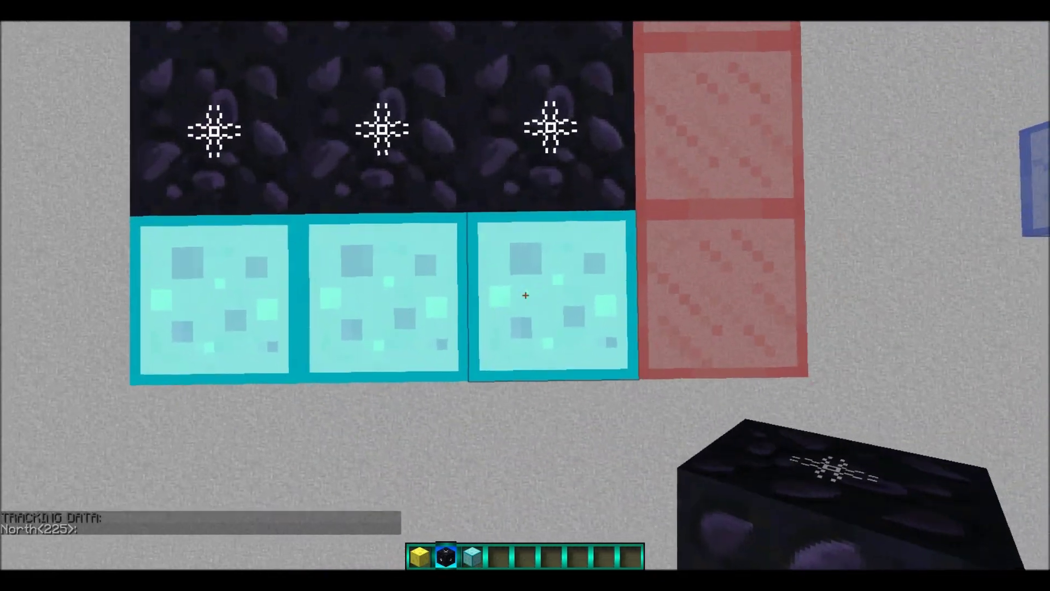
# Step: Repeat /track all on the diamond blocks of the middle row and the shortest row
pyautogui.press('t')
pyautogui.press('a')
pyautogui.press('t')
pyautogui.press('Up')
pyautogui.press('Return')
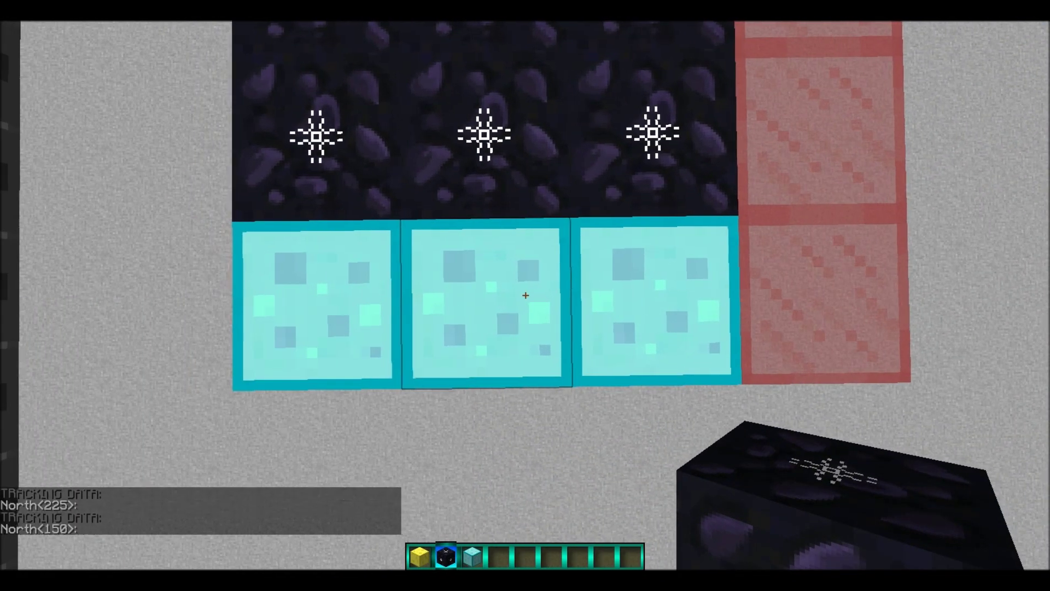
pyautogui.press('a')
pyautogui.press('t')
pyautogui.press('Up')
pyautogui.press('Return')
# Step: Break all three parallel tracker rows beside the red barrier
pyautogui.click(526, 295)
pyautogui.click(526, 296)
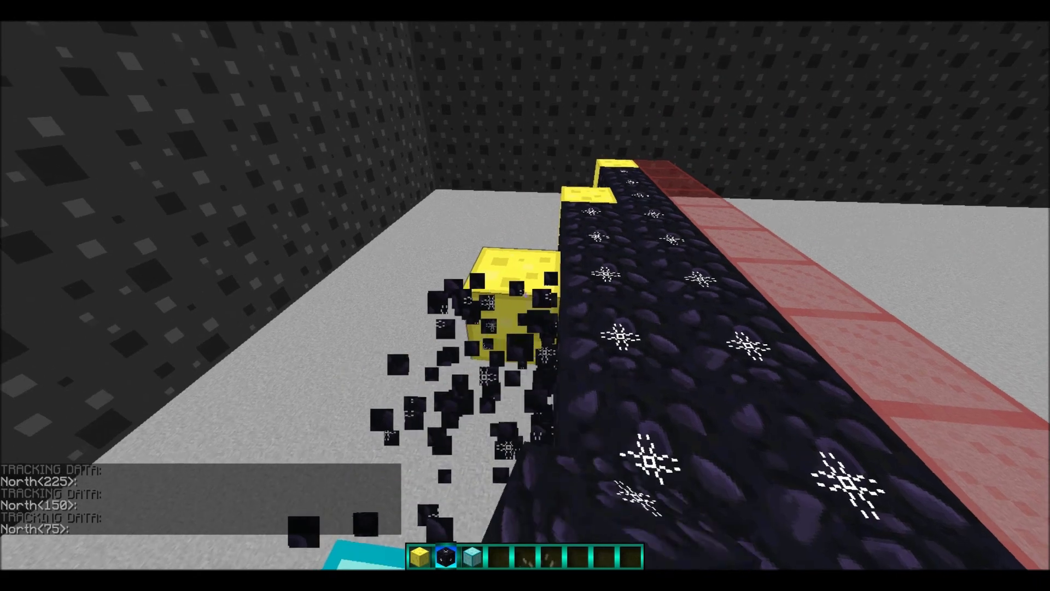
pyautogui.click(526, 296)
pyautogui.click(526, 296)
pyautogui.click(525, 296)
pyautogui.click(526, 296)
pyautogui.click(526, 296)
pyautogui.click(527, 296)
pyautogui.click(527, 295)
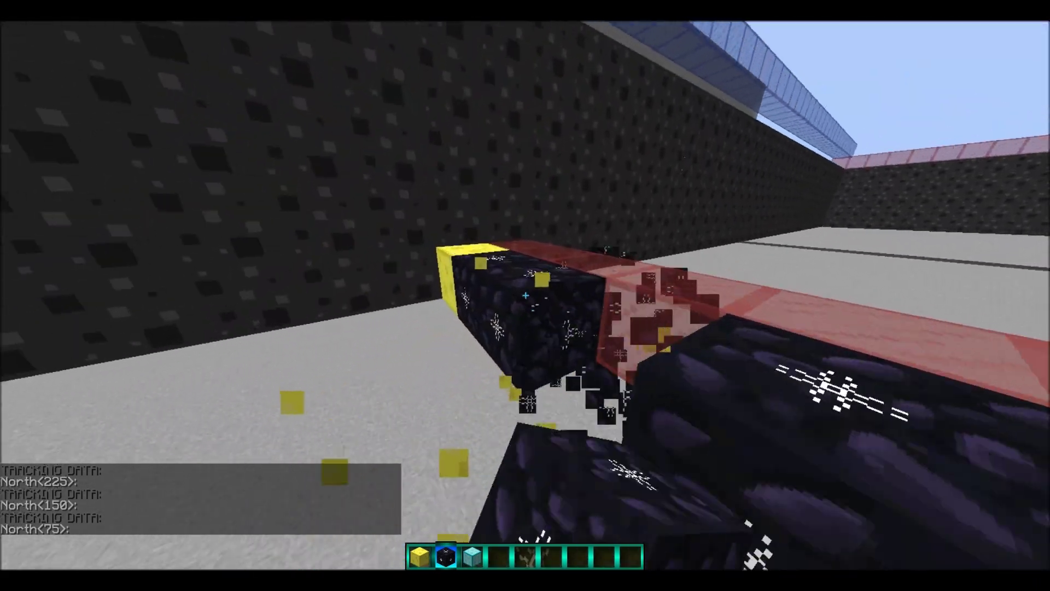
pyautogui.click(526, 296)
pyautogui.click(526, 295)
pyautogui.click(526, 295)
pyautogui.click(527, 295)
pyautogui.click(525, 295)
pyautogui.click(526, 295)
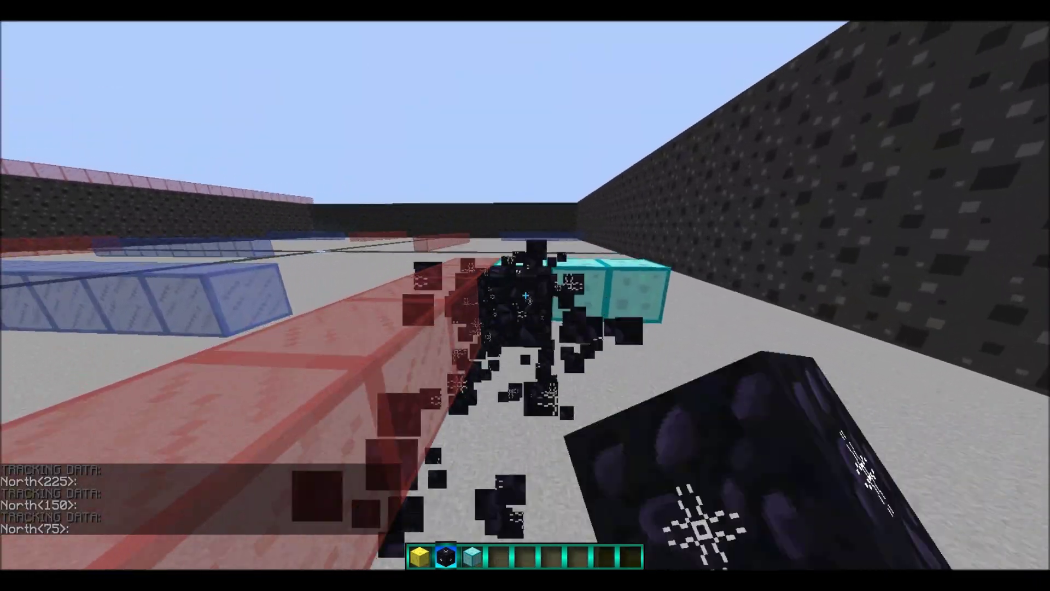
pyautogui.click(525, 295)
pyautogui.click(525, 295)
# Step: Build a row along the red barrier with gold on both ends and a diamond block between four obsidian and three obsidian
pyautogui.press('1')
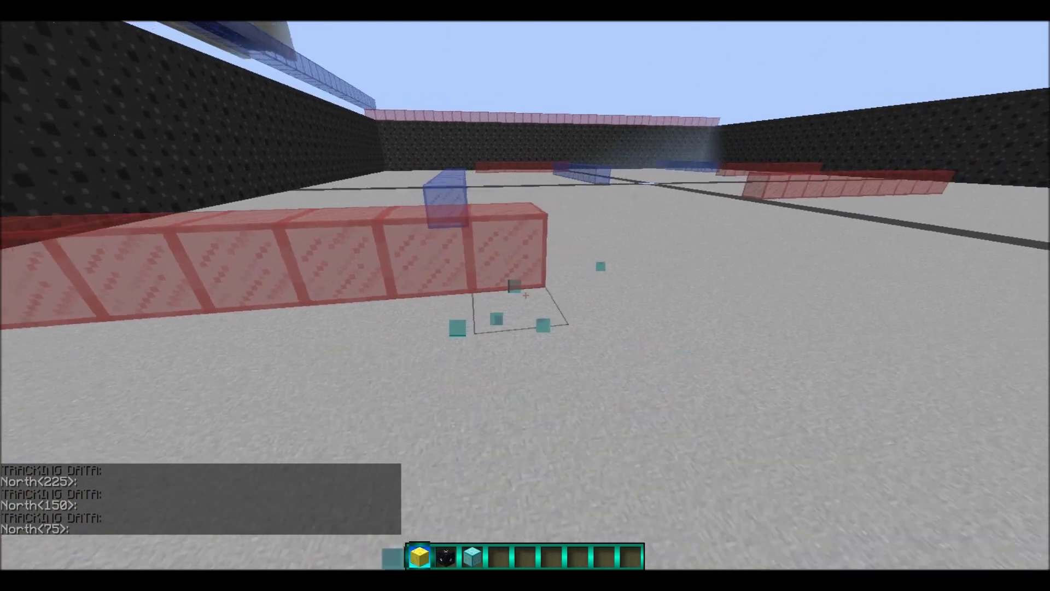
pyautogui.rightClick(525, 295)
pyautogui.press('2')
pyautogui.rightClick(526, 296)
pyautogui.rightClick(525, 295)
pyautogui.rightClick(525, 295)
pyautogui.rightClick(526, 295)
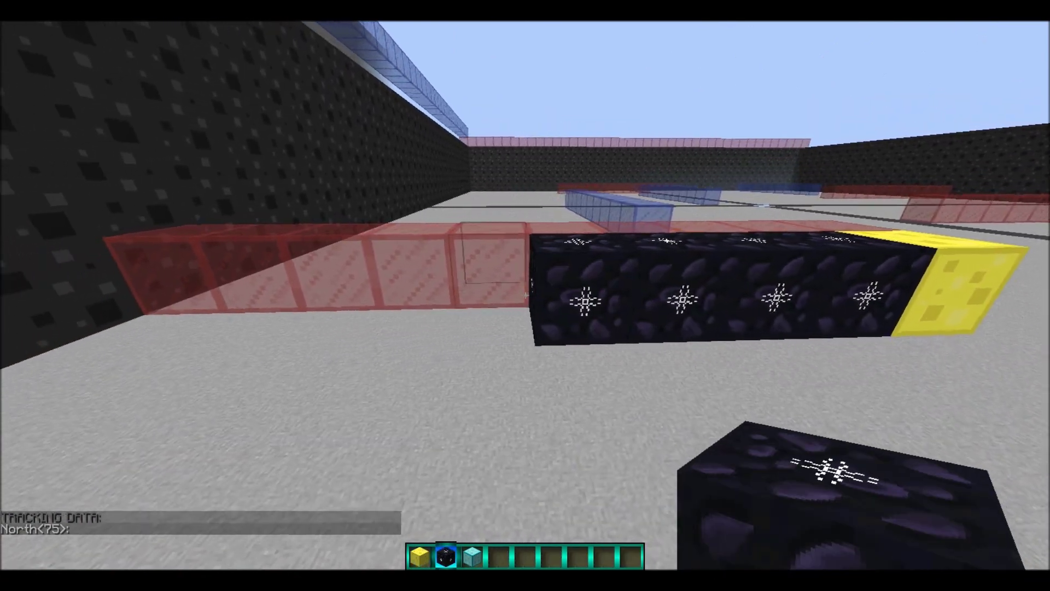
pyautogui.press('3')
pyautogui.rightClick(525, 295)
pyautogui.press('2')
pyautogui.rightClick(526, 295)
pyautogui.rightClick(526, 296)
pyautogui.rightClick(525, 296)
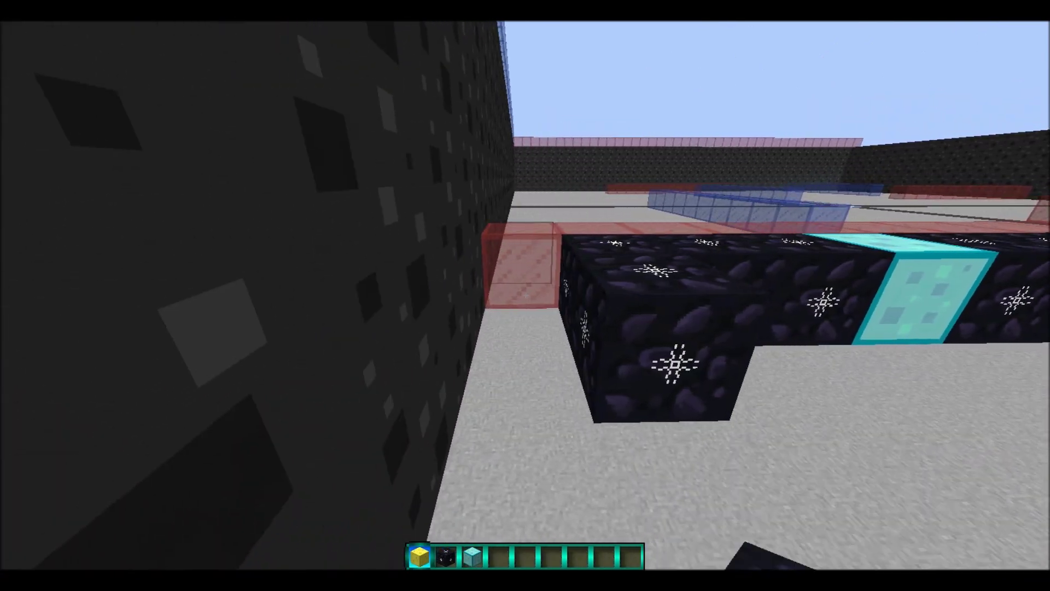
pyautogui.press('1')
pyautogui.rightClick(526, 295)
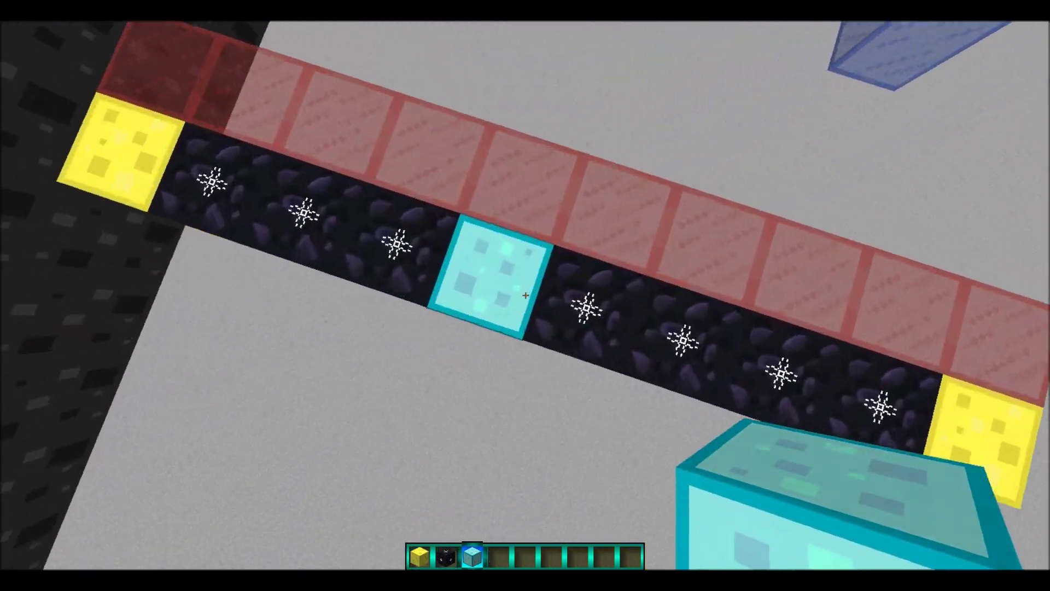
# Step: Repeat /track all on the diamond block between the two unequal obsidian arms
pyautogui.press('t')
pyautogui.press('Up')
pyautogui.press('Return')
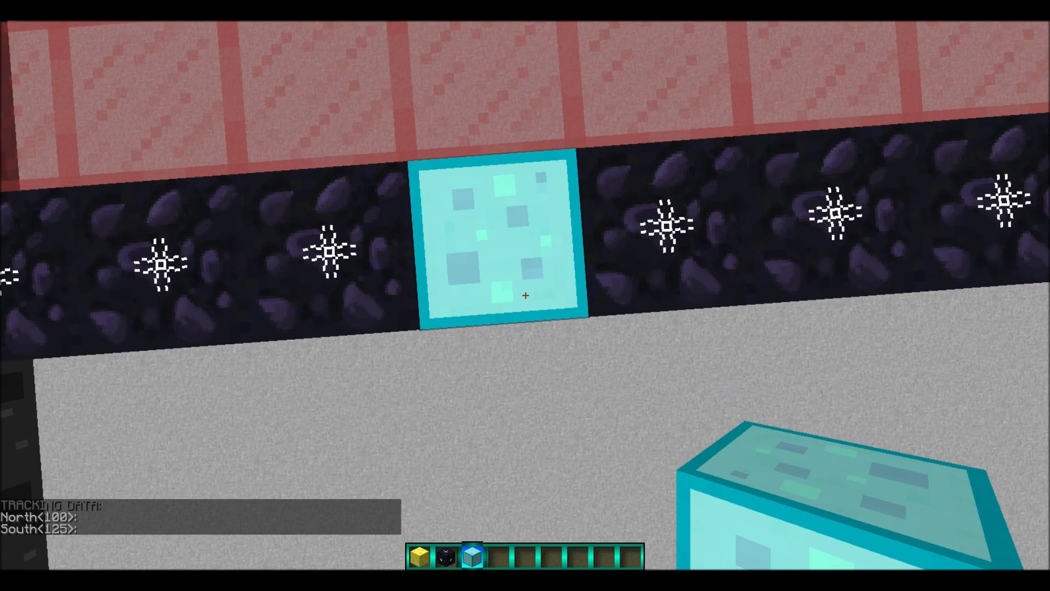
# Step: Break the two-armed tracker row, starting with its diamond block and continuing toward the wall
pyautogui.press('5')
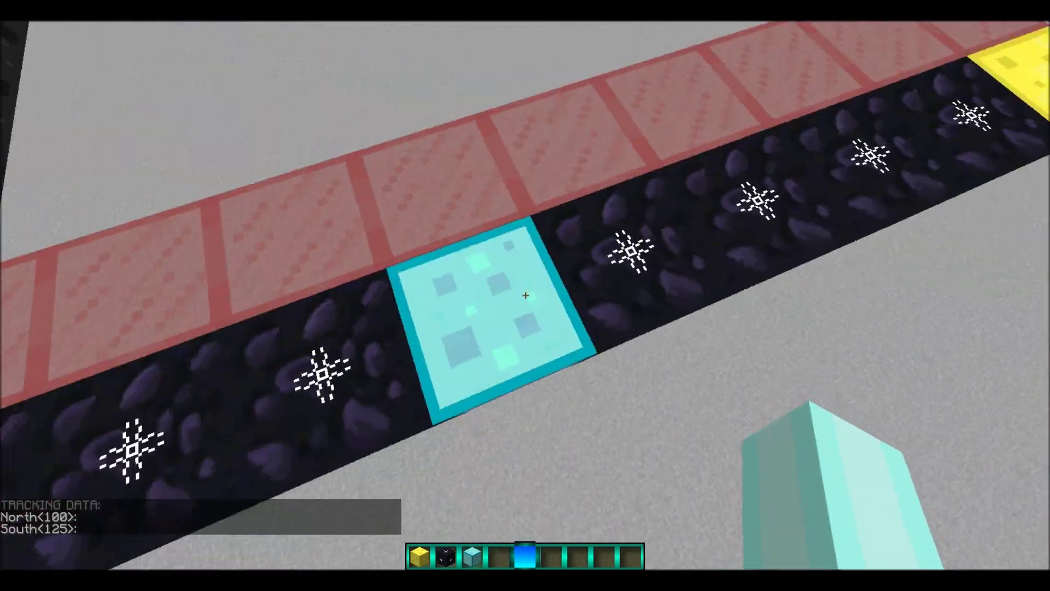
pyautogui.click(525, 295)
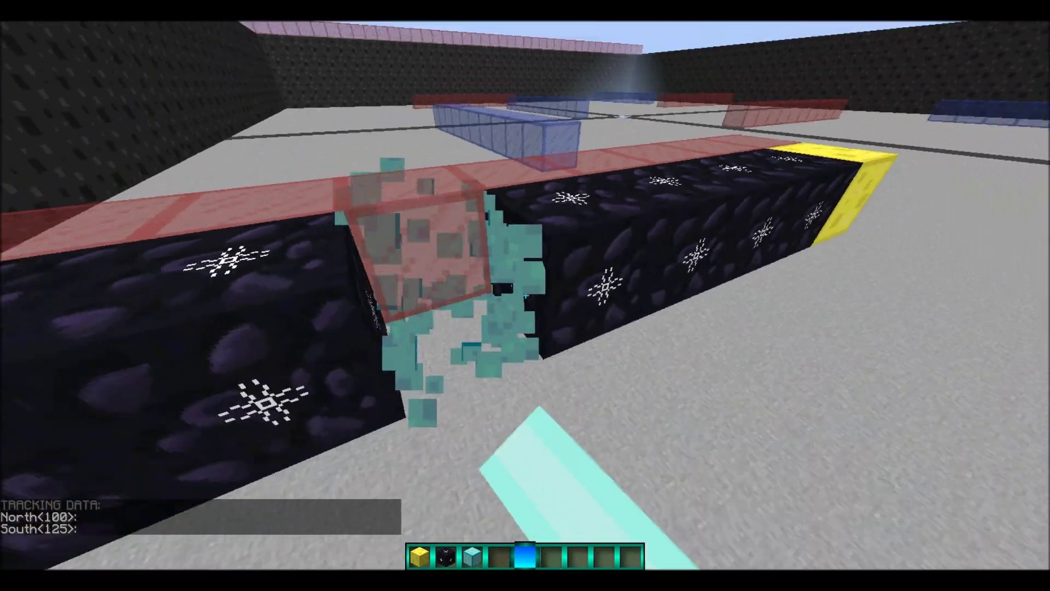
pyautogui.click(526, 296)
pyautogui.click(526, 296)
pyautogui.click(525, 295)
pyautogui.click(526, 296)
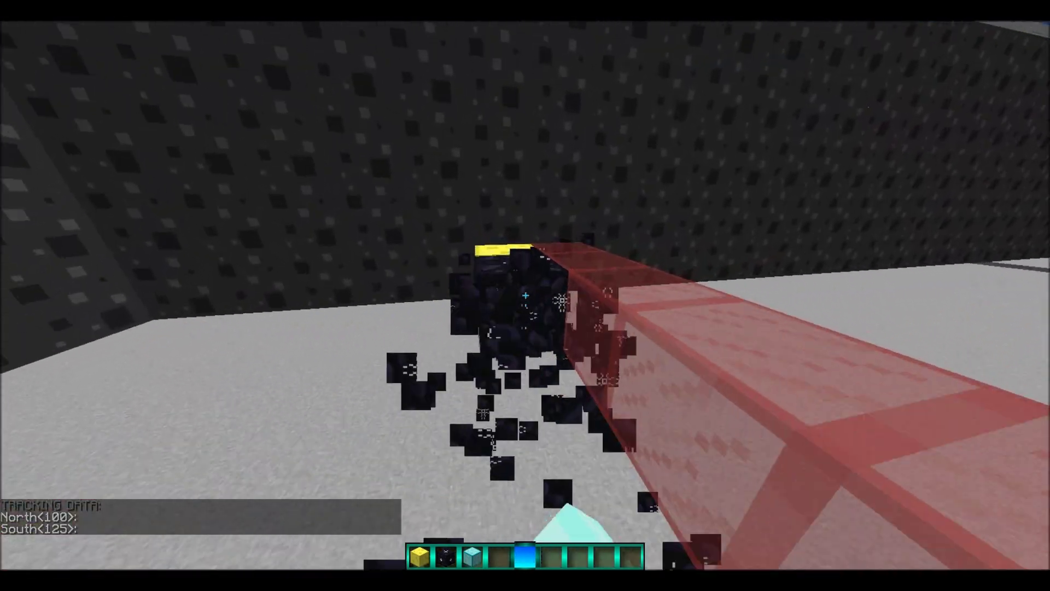
pyautogui.click(526, 296)
pyautogui.click(525, 295)
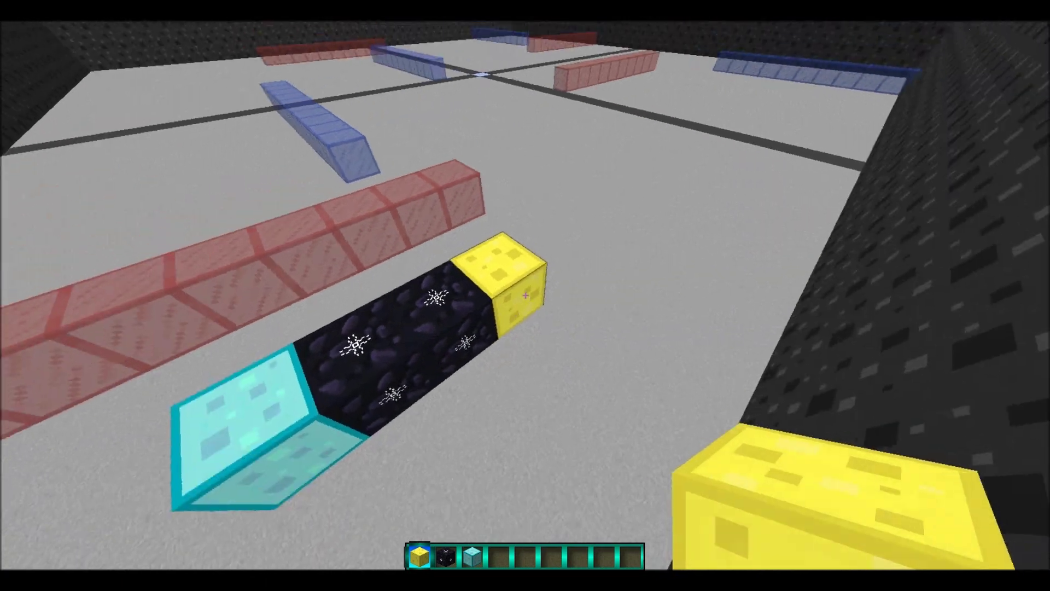
# Step: Lengthen the diamond-to-gold row to five obsidian blocks by moving its gold end block outward
pyautogui.click(526, 295)
pyautogui.click(525, 296)
pyautogui.click(525, 296)
pyautogui.click(526, 296)
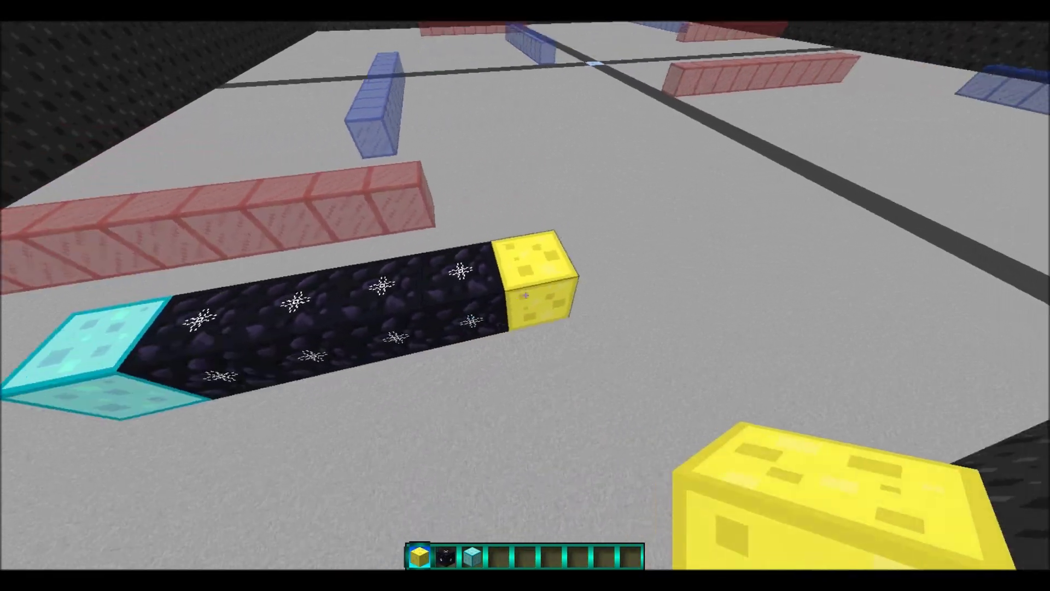
pyautogui.click(526, 296)
pyautogui.press('2')
pyautogui.rightClick(525, 296)
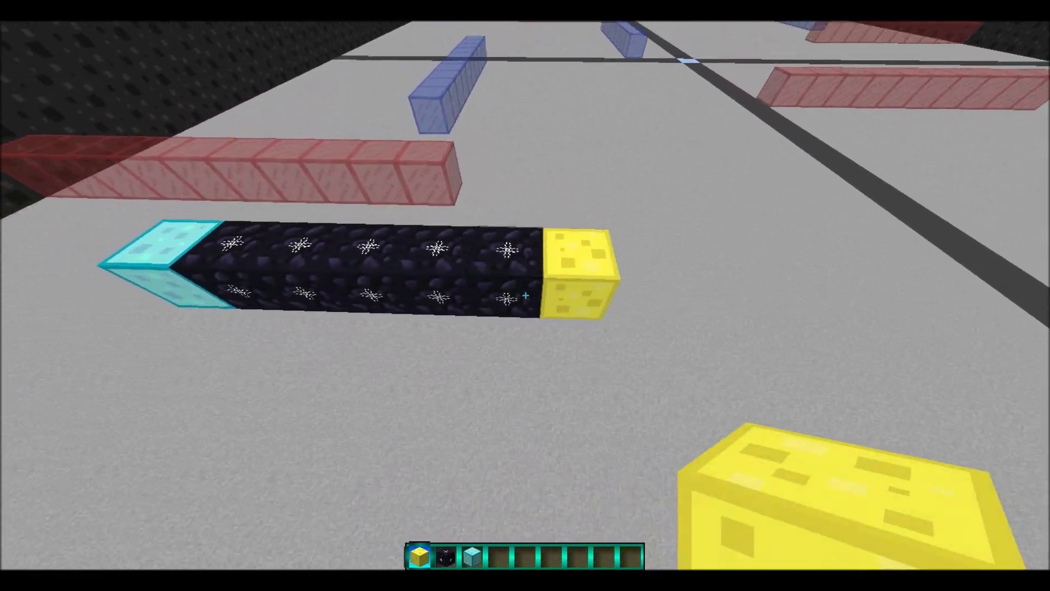
# Step: Add an adjoining row with a diamond block at its centre, two obsidian on each side and gold on both ends
pyautogui.press('2')
pyautogui.press('3')
pyautogui.rightClick(525, 296)
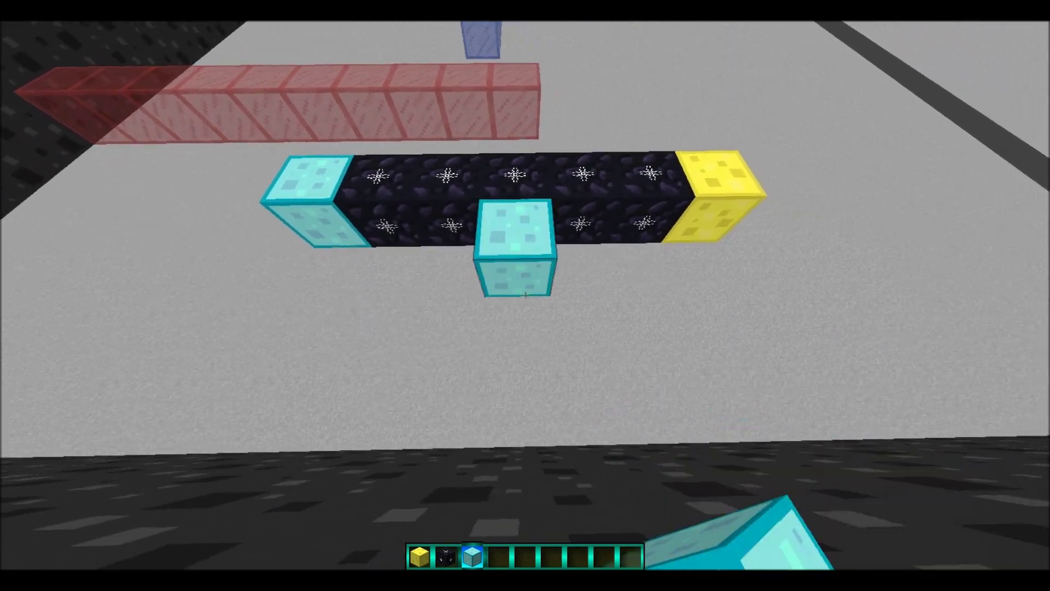
pyautogui.press('2')
pyautogui.rightClick(526, 296)
pyautogui.press('1')
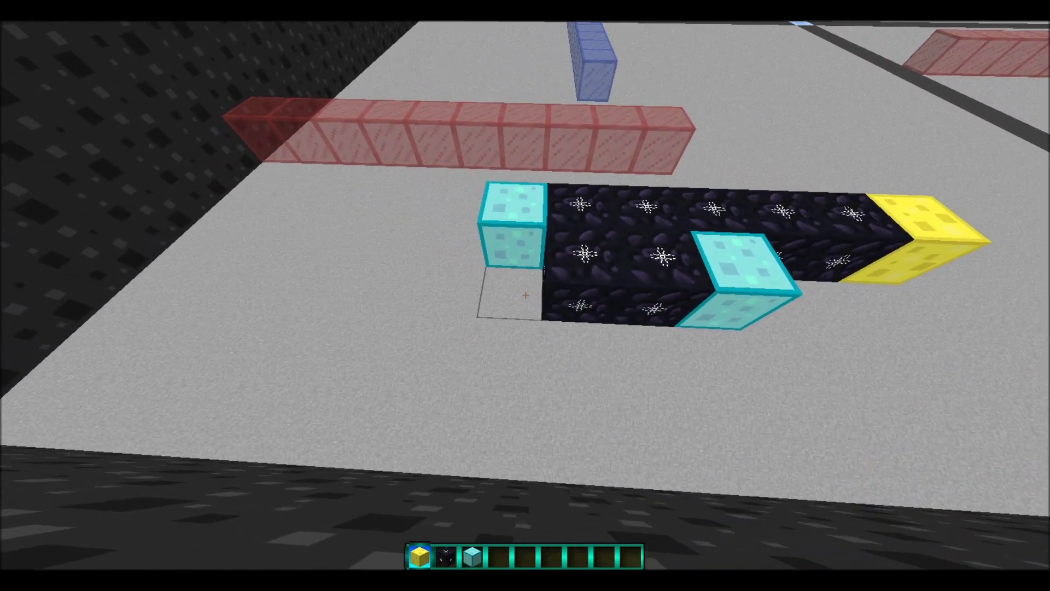
pyautogui.rightClick(526, 296)
pyautogui.press('2')
pyautogui.press('1')
pyautogui.rightClick(525, 296)
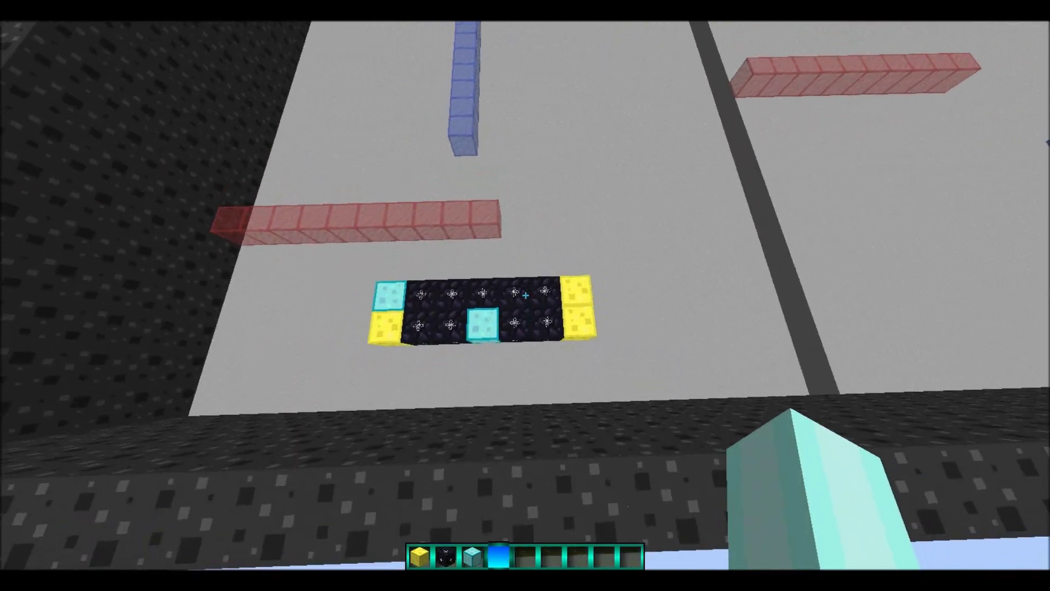
# Step: Test tracking on the centre and end diamond blocks, and remove the gold block adjoining the end diamond
pyautogui.press('w')
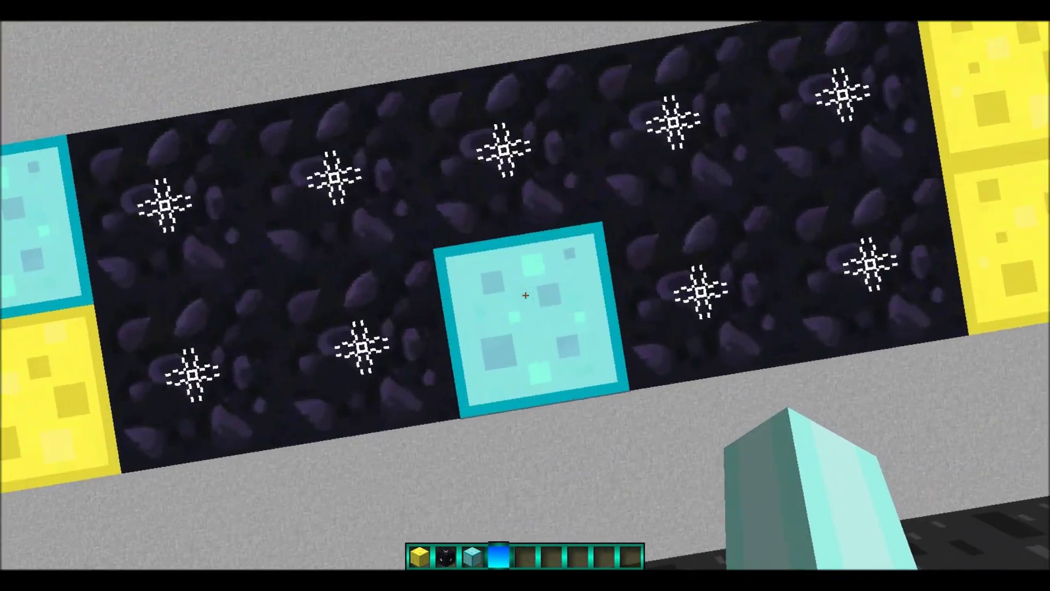
pyautogui.press('t')
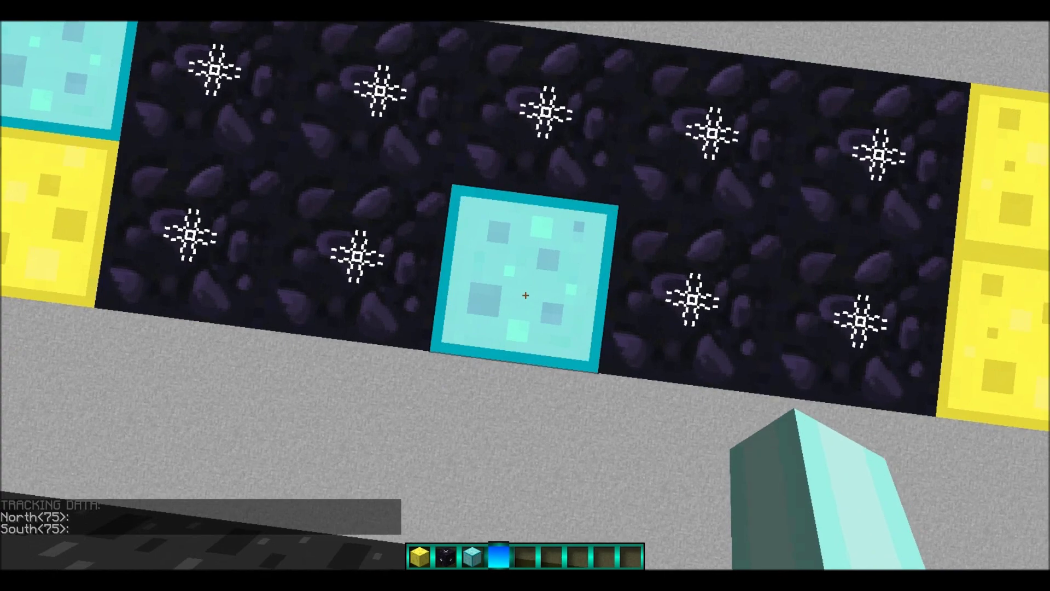
pyautogui.press('t')
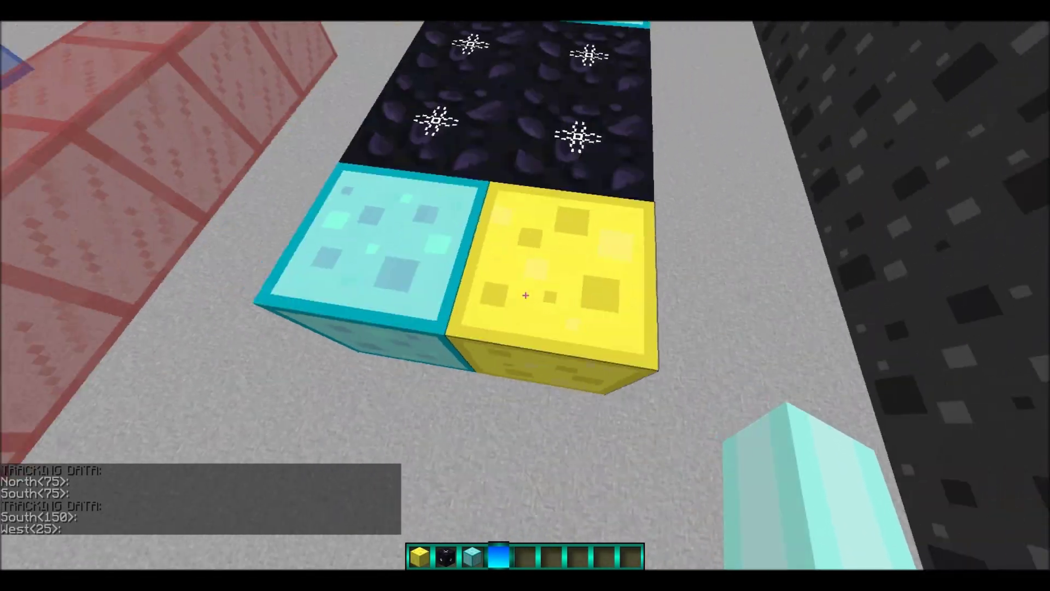
pyautogui.click(525, 296)
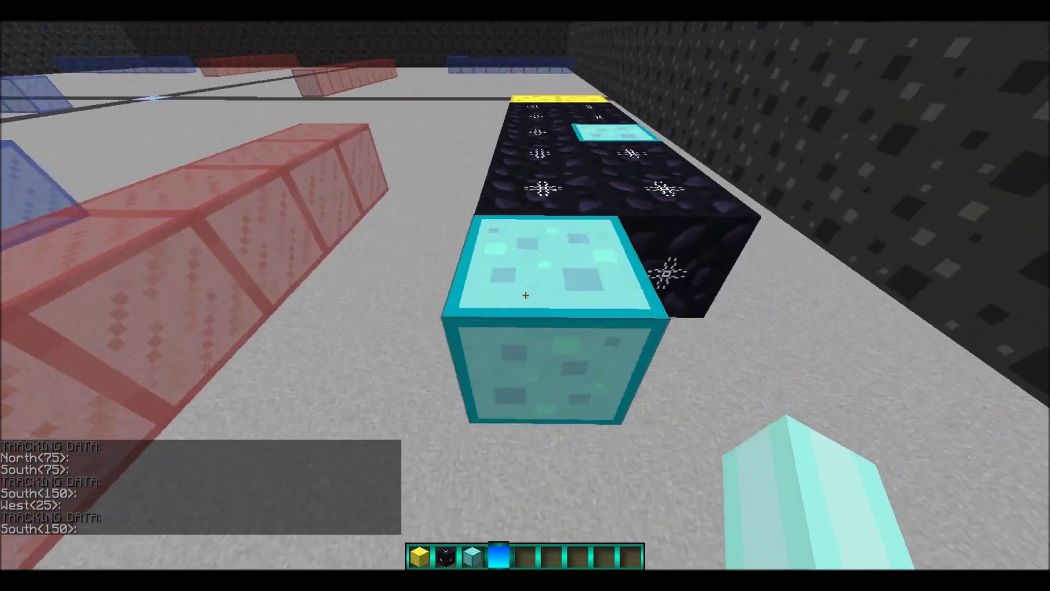
# Step: Break the marker row of yellow, black and cyan blocks beside the dark arena wall
pyautogui.press('w')
pyautogui.click(526, 295)
pyautogui.click(525, 296)
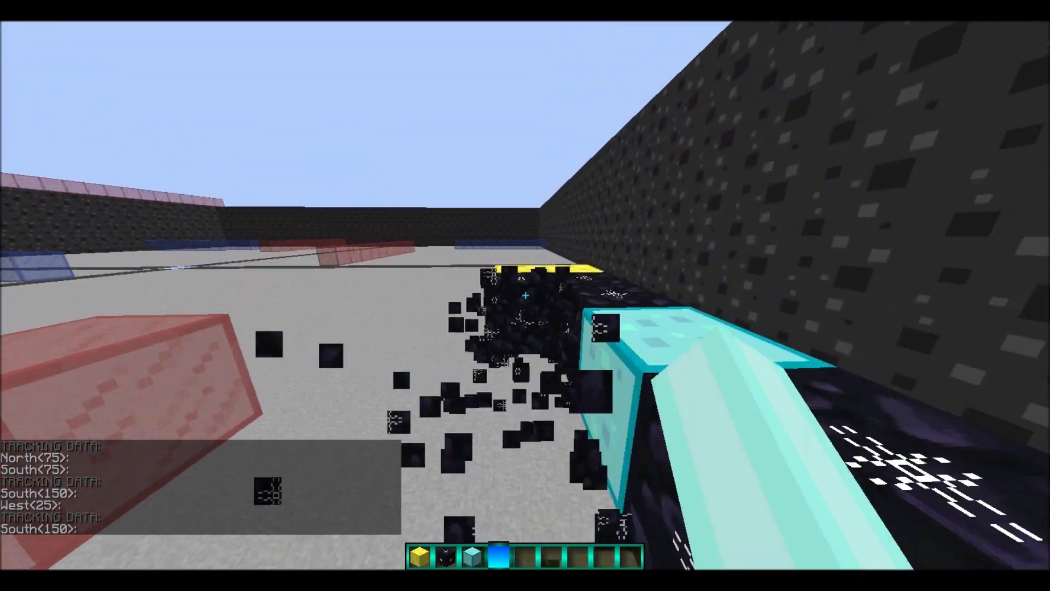
pyautogui.click(525, 295)
pyautogui.press('s')
pyautogui.click(526, 295)
pyautogui.click(525, 296)
pyautogui.click(526, 296)
pyautogui.click(525, 295)
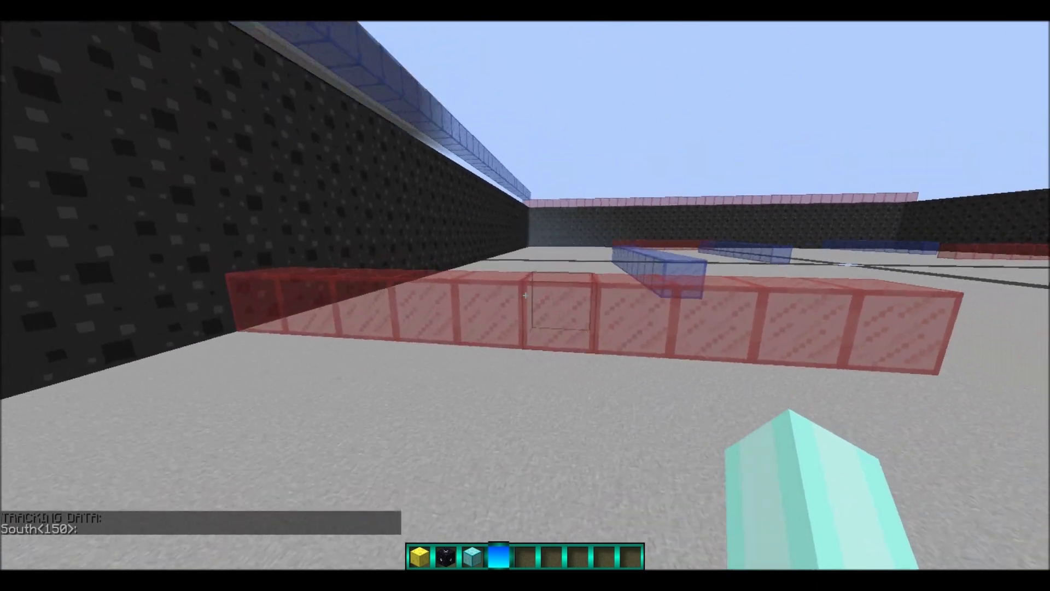
# Step: Examine the arena's quadrants and the arrangement of red and blue glass rows from the floor and from above
pyautogui.press('w')
pyautogui.press('space')
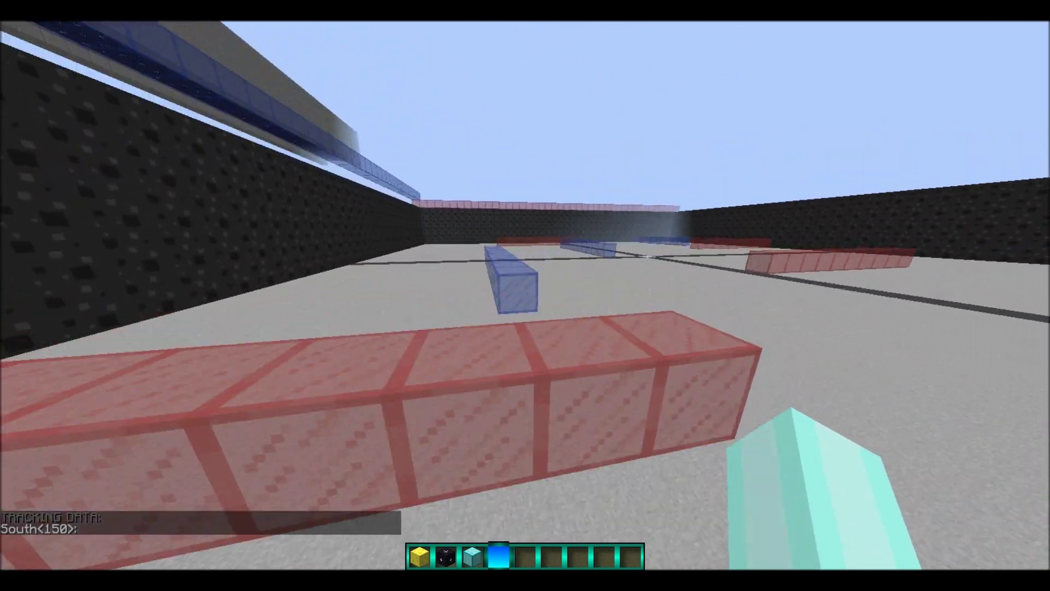
pyautogui.press('space')
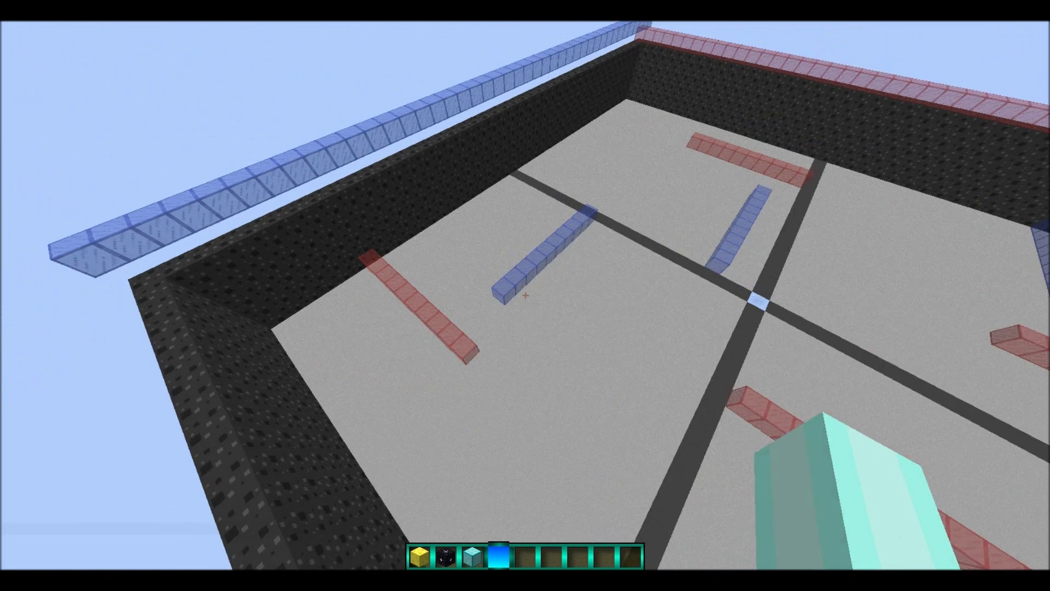
pyautogui.press('s')
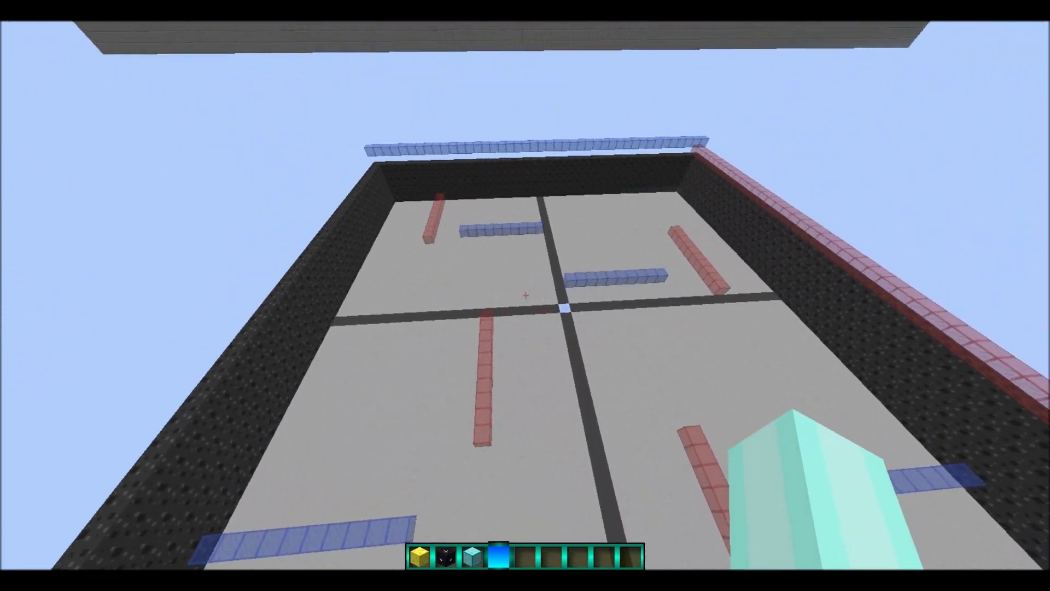
pyautogui.click(526, 296)
pyautogui.press('w')
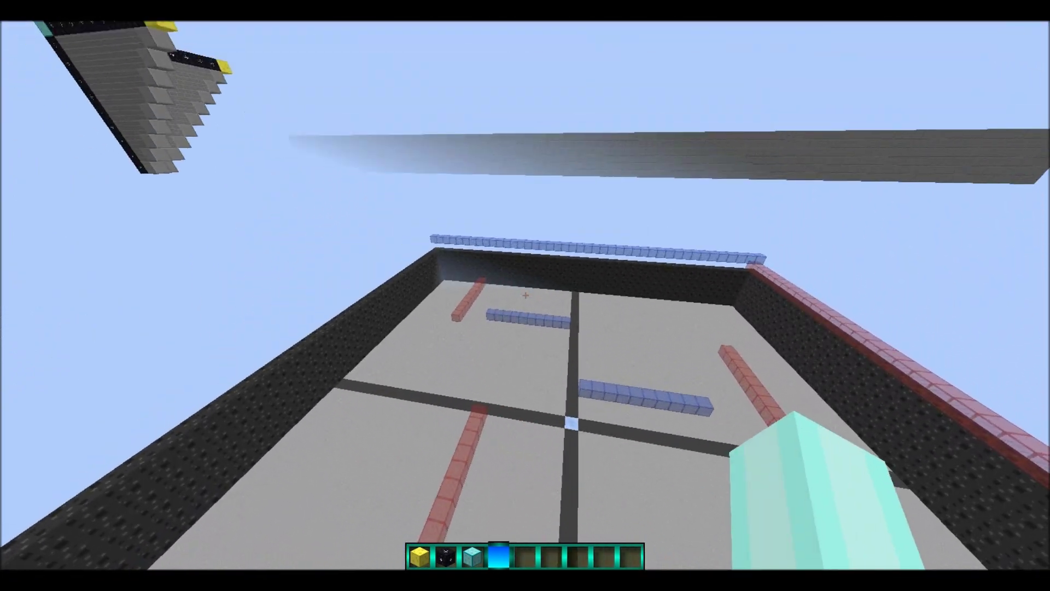
pyautogui.press('w')
pyautogui.press('shift')
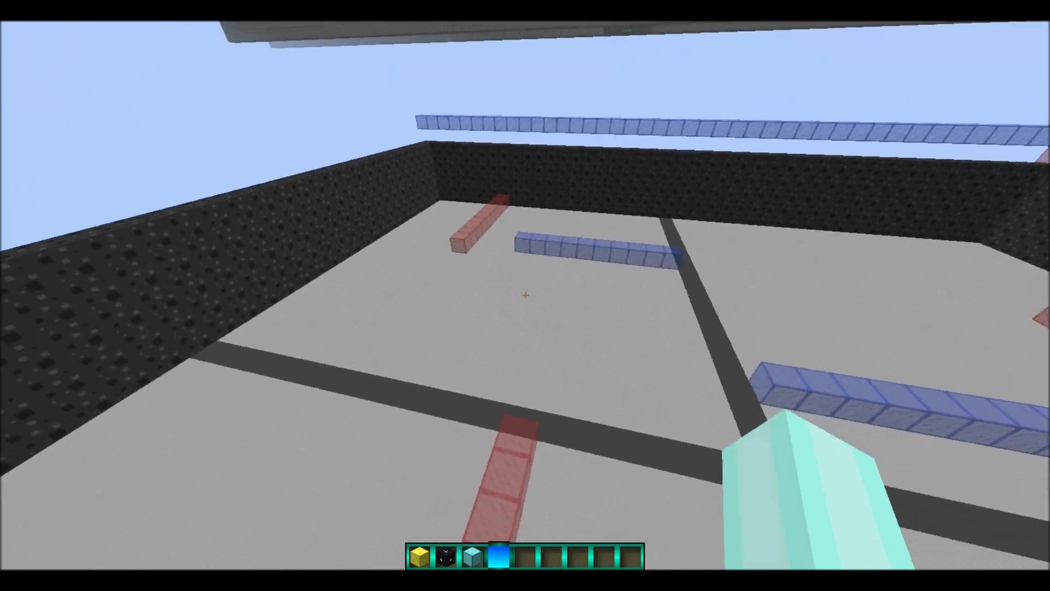
pyautogui.press('w')
pyautogui.press('w')
pyautogui.press('space')
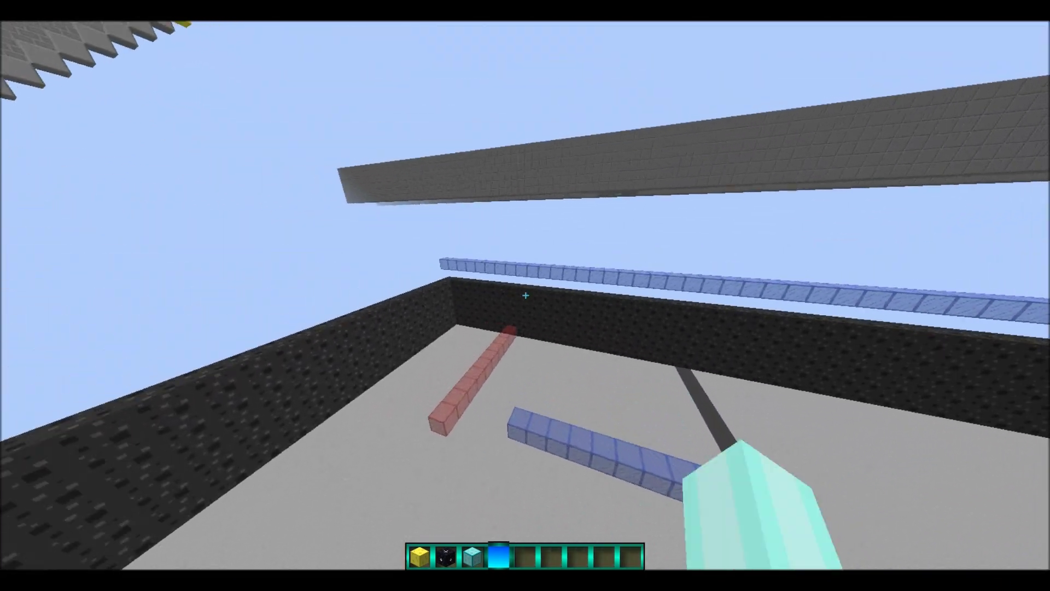
pyautogui.scroll(1, 526, 296)
pyautogui.press('shift')
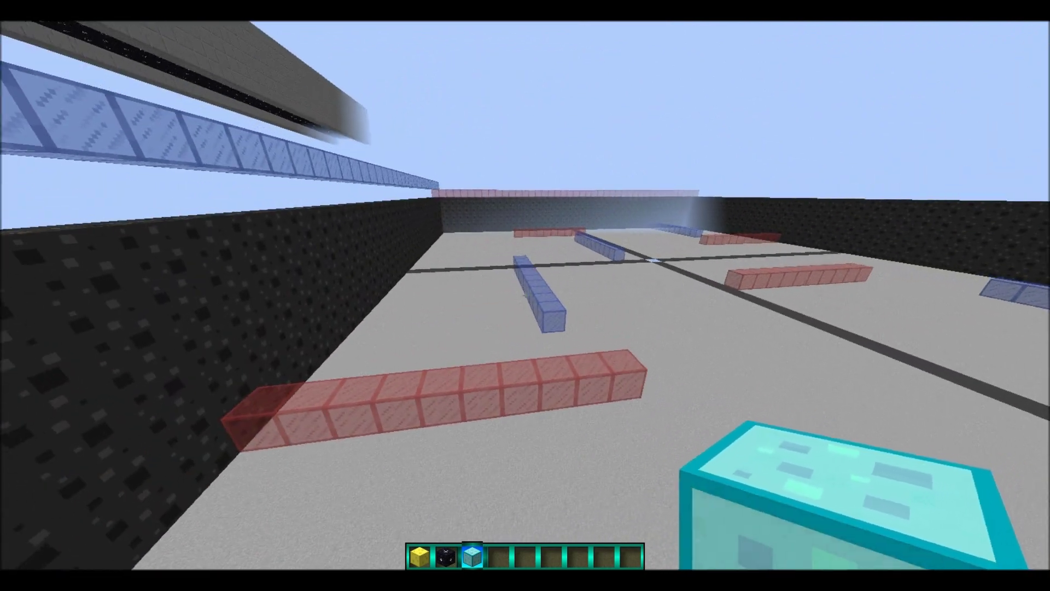
pyautogui.press('5')
pyautogui.press('w')
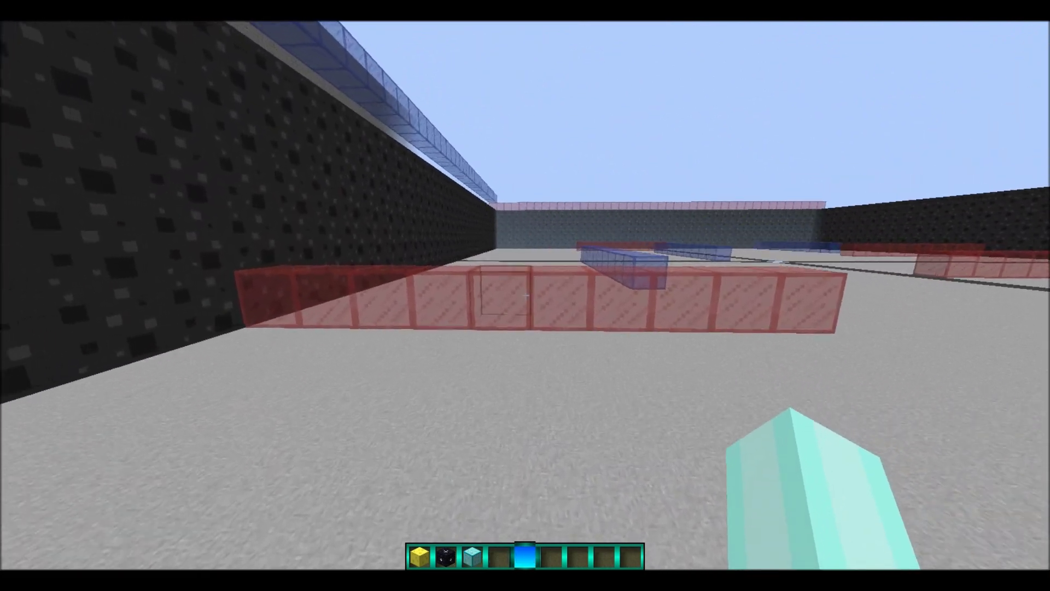
pyautogui.press('w')
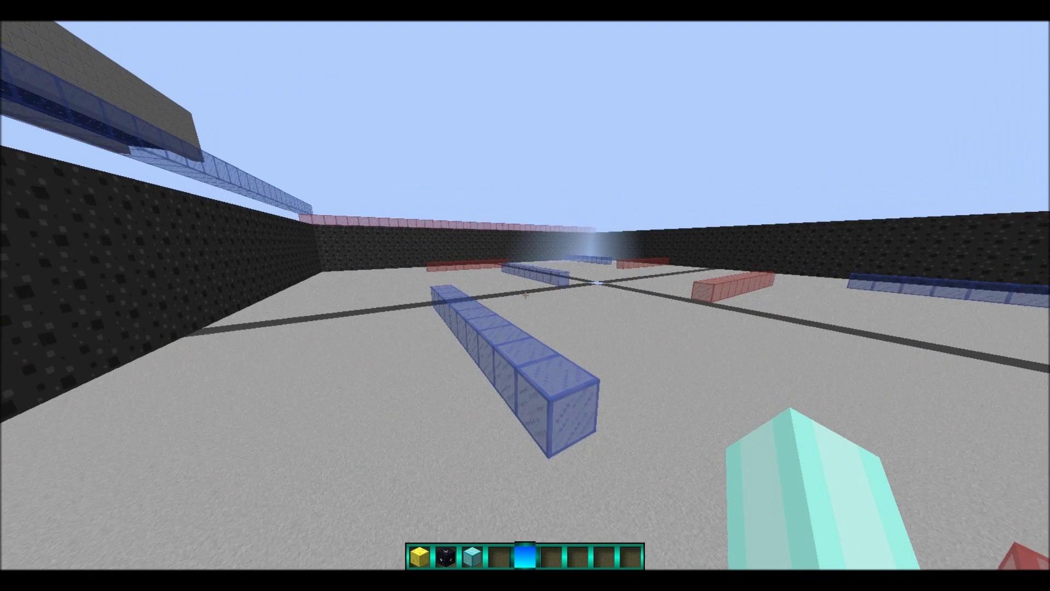
pyautogui.press('w')
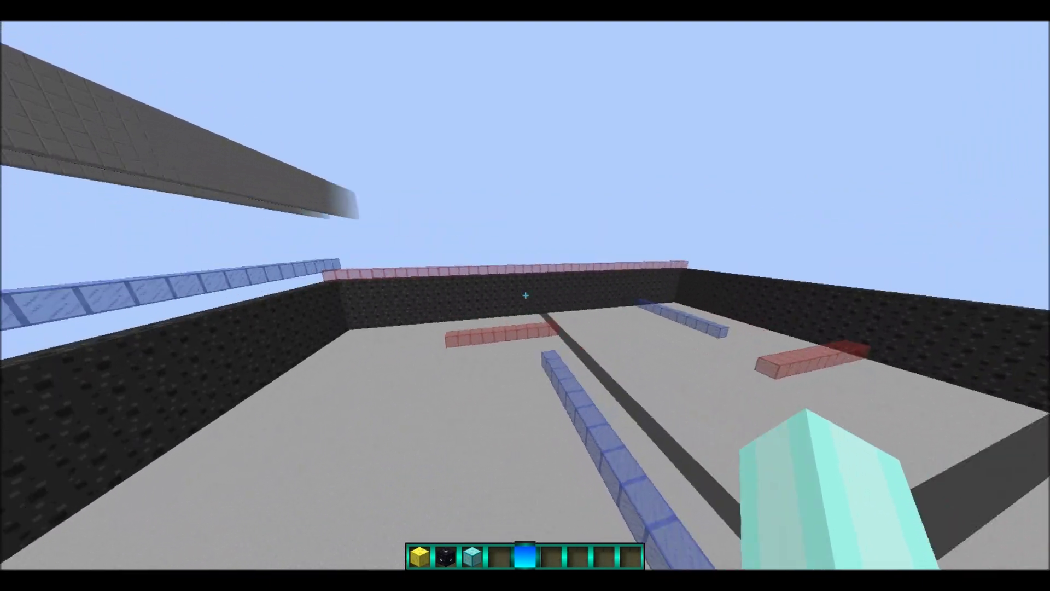
pyautogui.press('s')
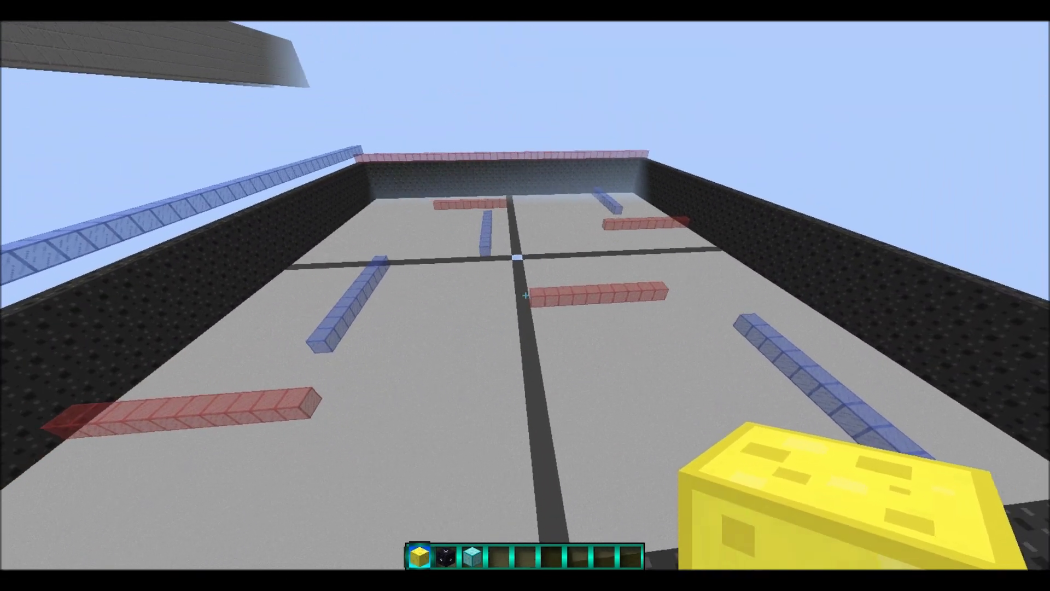
# Step: Place a yellow block on each end of the two red glass rows in the near half of the arena
pyautogui.press('w')
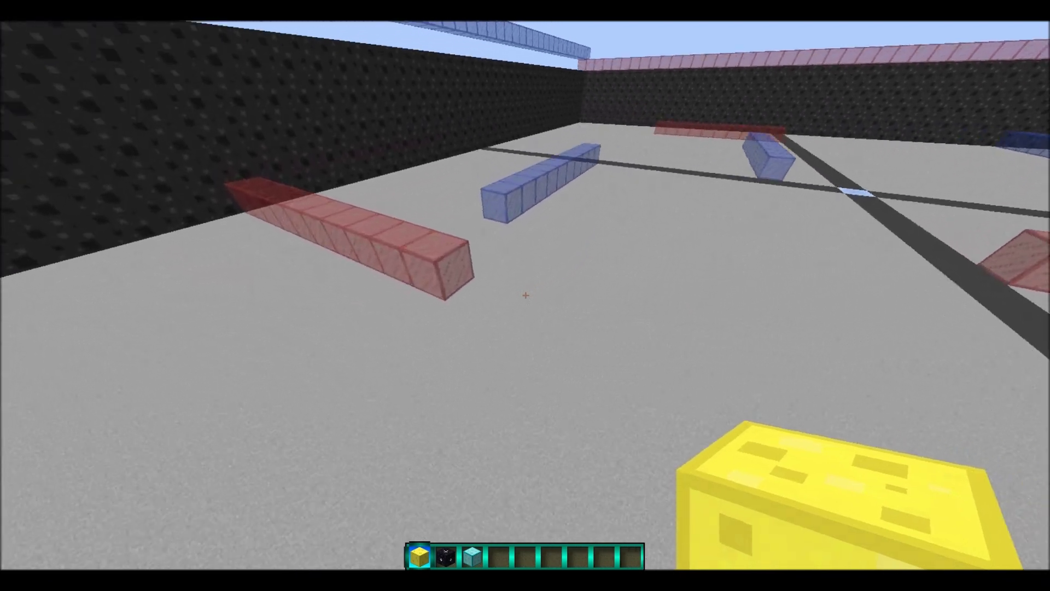
pyautogui.click(525, 295)
pyautogui.rightClick(525, 296)
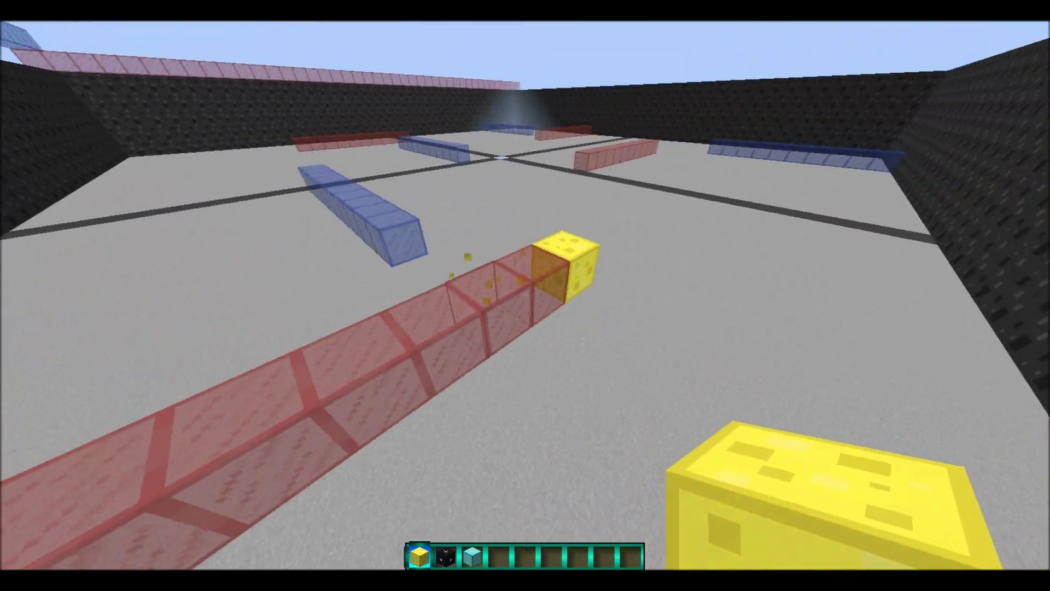
pyautogui.click(525, 295)
pyautogui.rightClick(525, 296)
pyautogui.rightClick(525, 295)
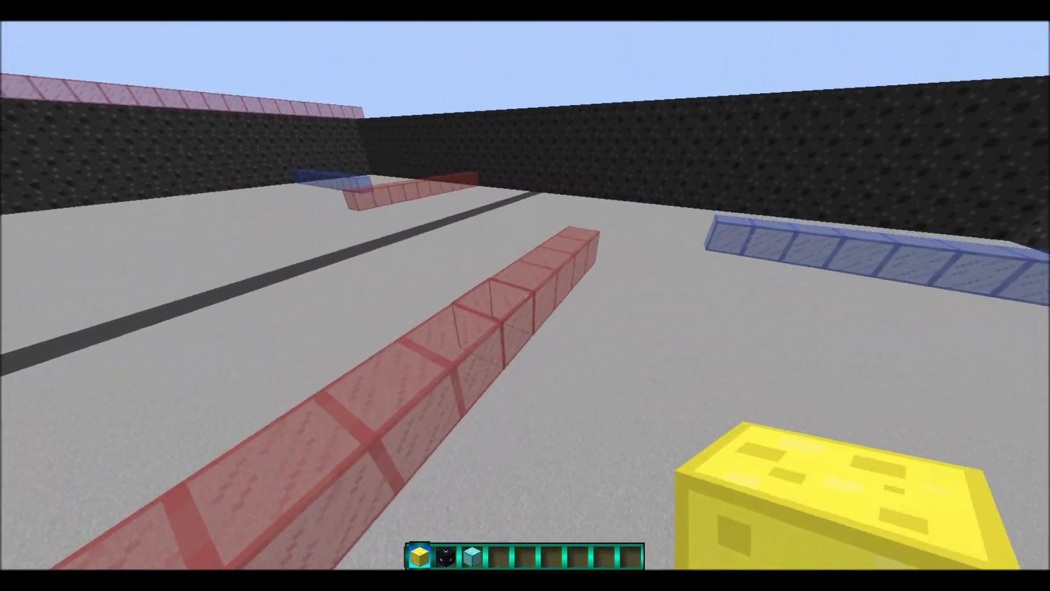
pyautogui.rightClick(526, 295)
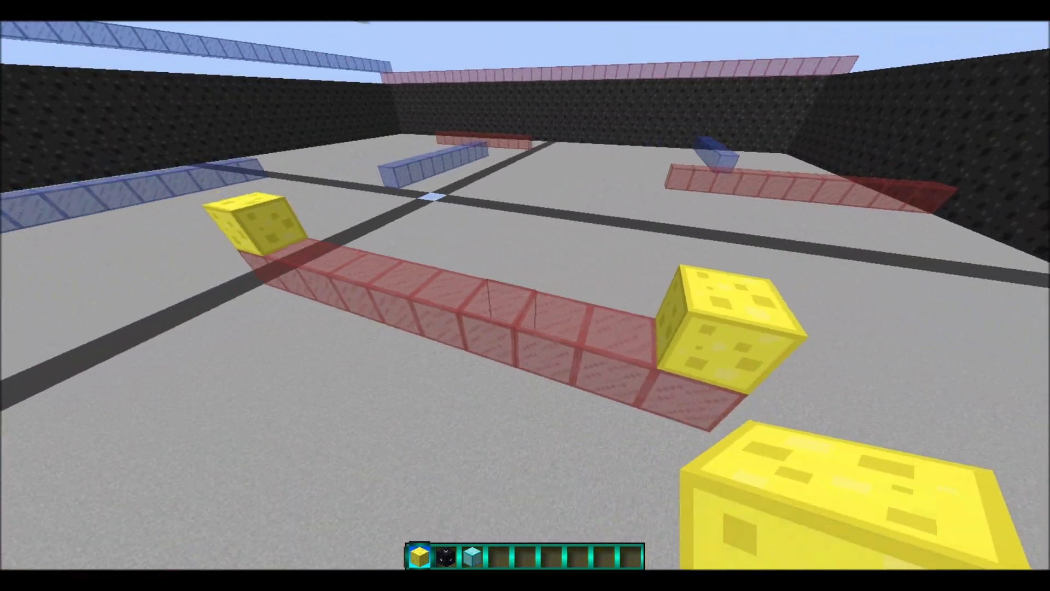
pyautogui.press('a')
pyautogui.press('s')
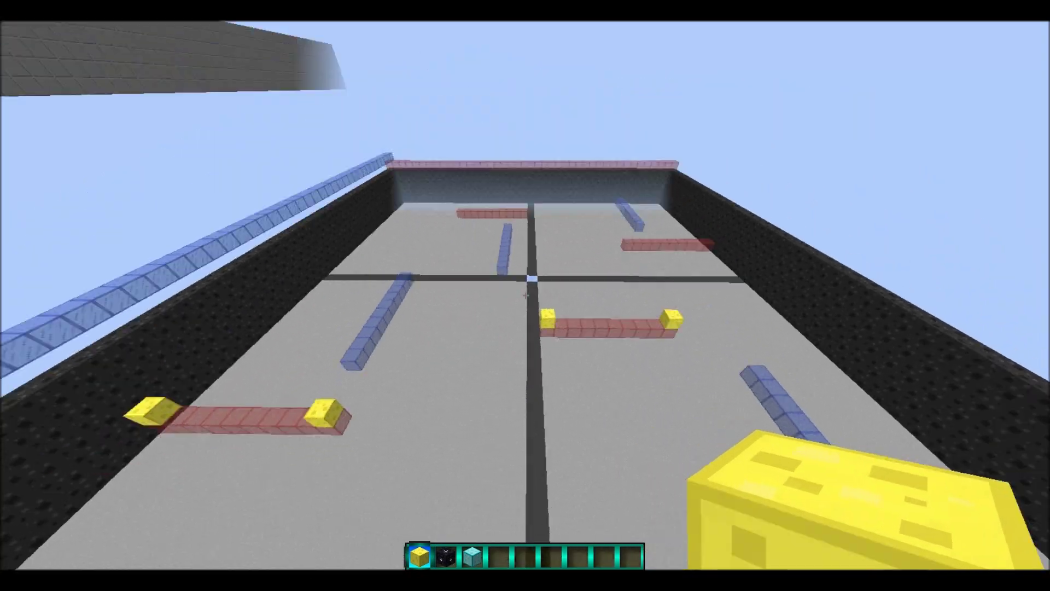
# Step: Break the yellow blocks on both red glass rows using an empty hand
pyautogui.scroll(-3, 526, 296)
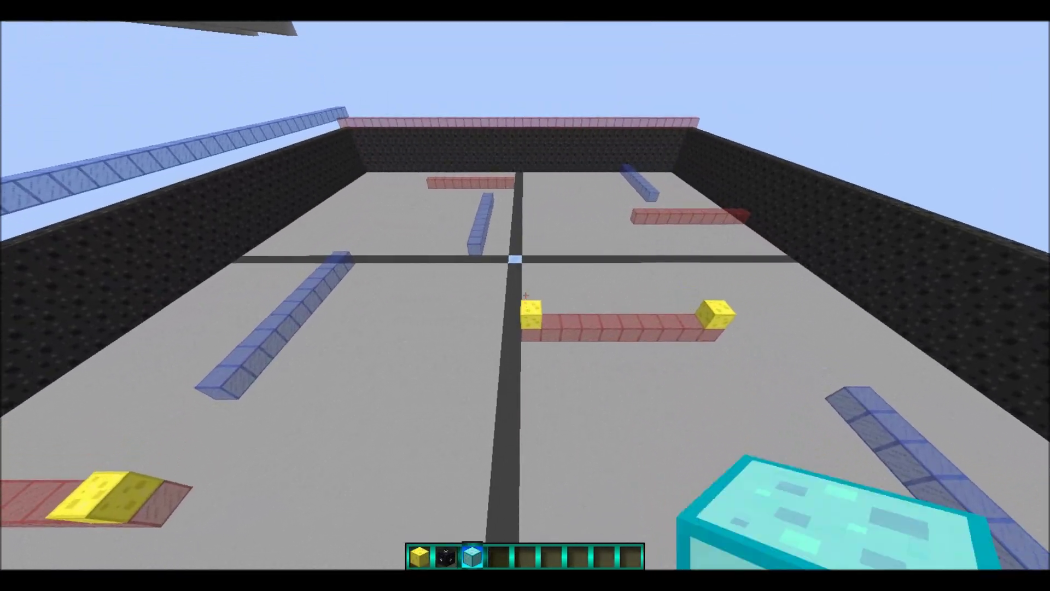
pyautogui.click(526, 295)
pyautogui.click(526, 295)
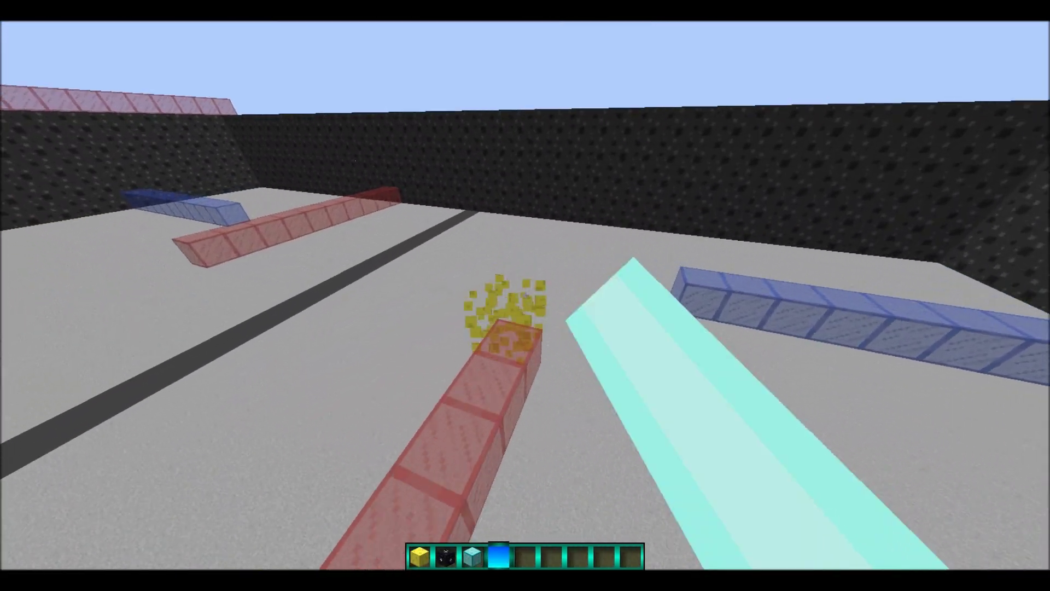
pyautogui.press('w')
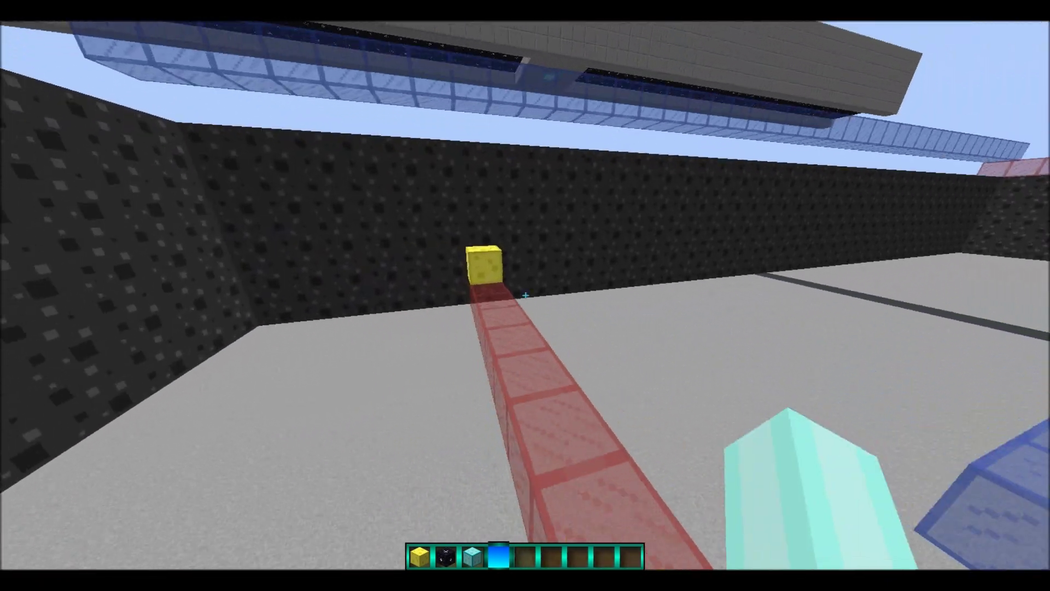
pyautogui.click(527, 296)
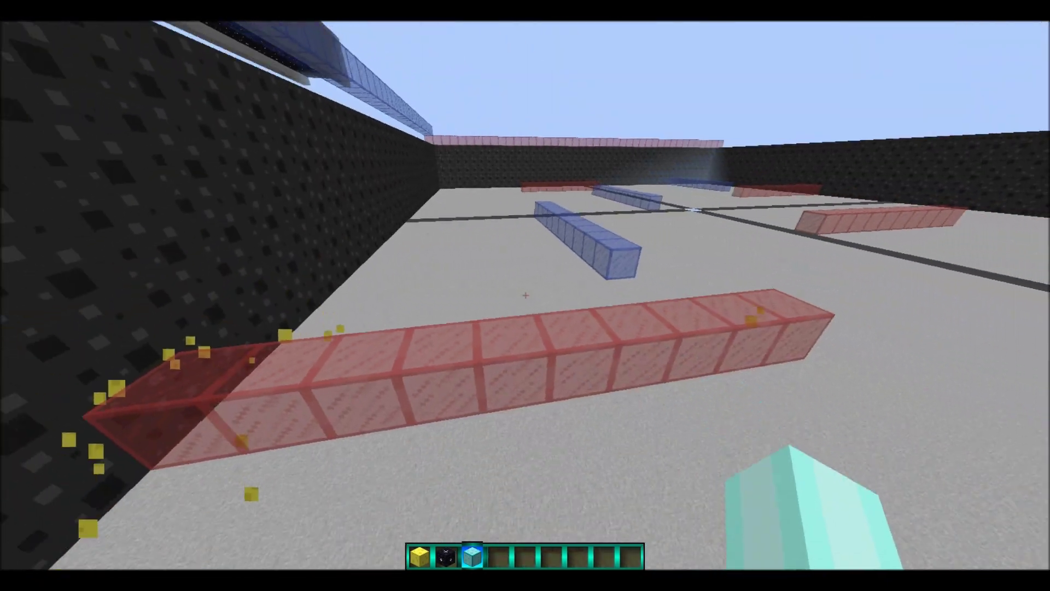
# Step: Clear the yellow, black and cyan blocks from the hotbar
pyautogui.scroll(3, 525, 296)
pyautogui.press('space')
pyautogui.press('d')
pyautogui.scroll(-4, 526, 296)
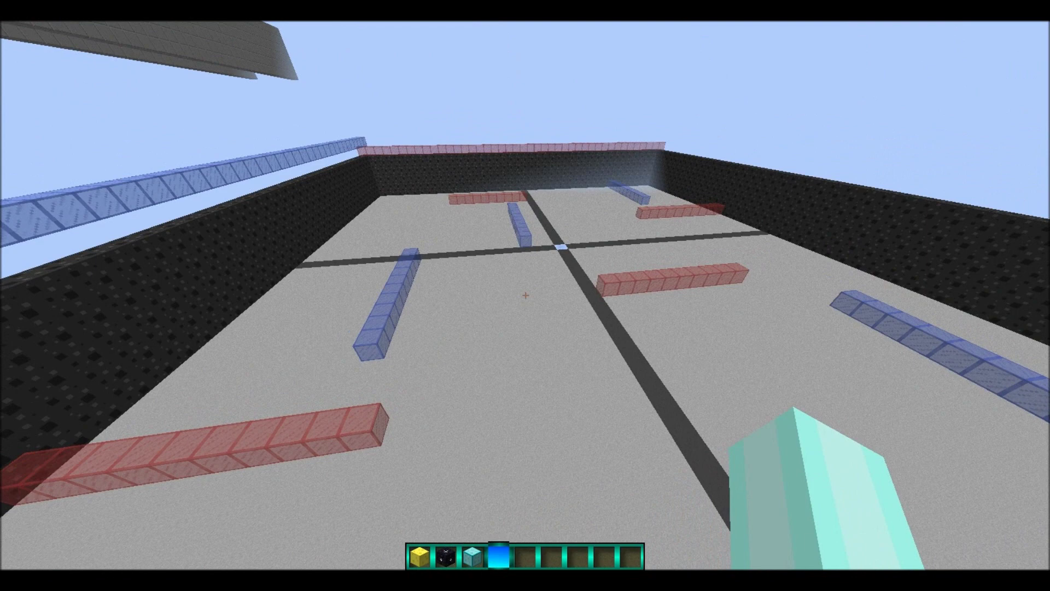
pyautogui.press('s')
pyautogui.press('space')
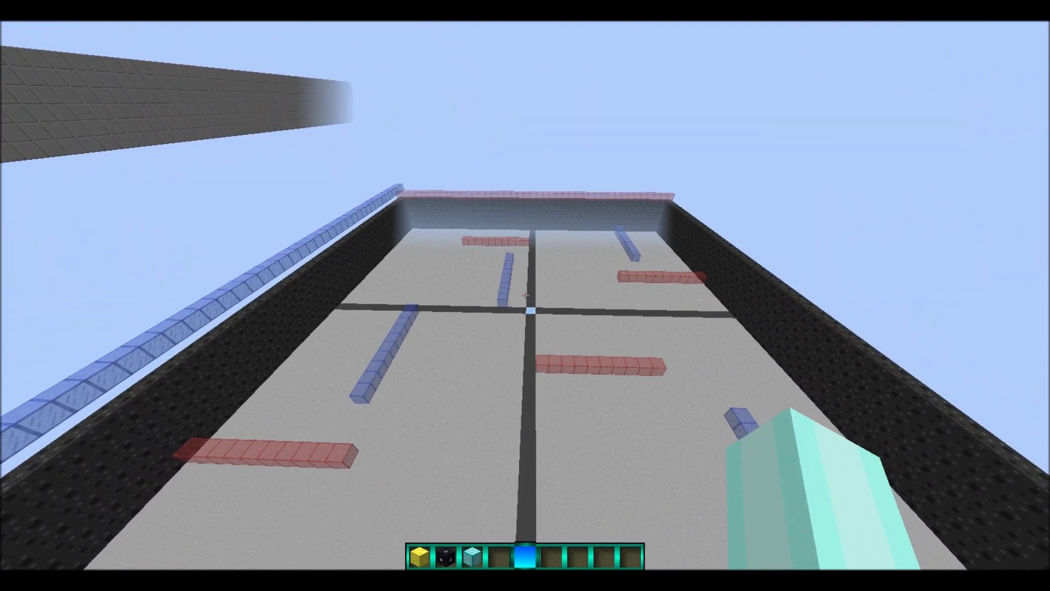
pyautogui.press('e')
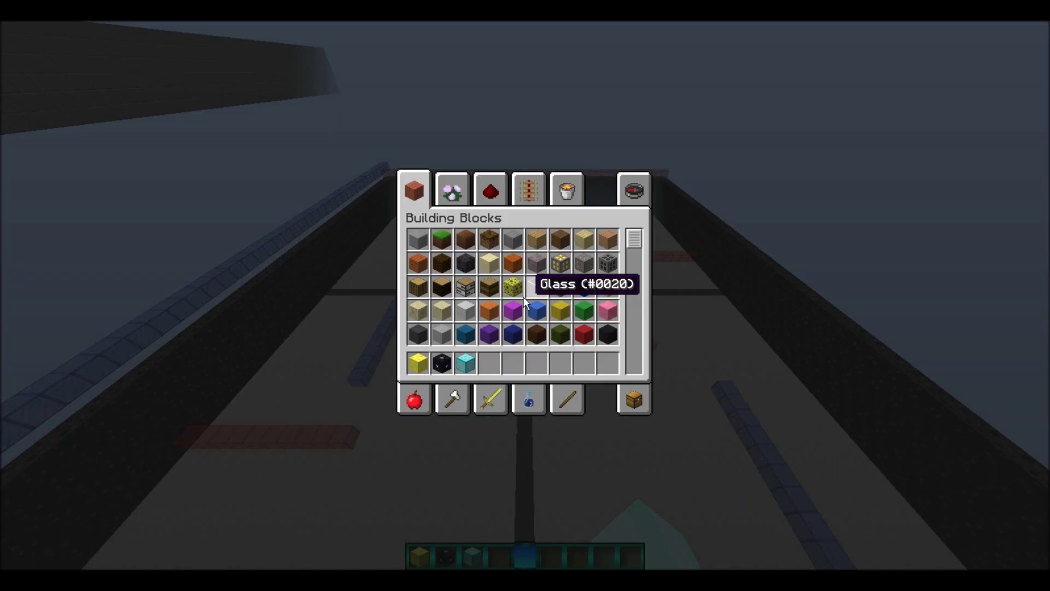
pyautogui.keyDown('shift'); pyautogui.click(444, 364); pyautogui.keyUp('shift')
pyautogui.keyDown('shift'); pyautogui.click(413, 364); pyautogui.keyUp('shift')
pyautogui.press('e')
# Step: Inspect the red and blue glass rows in each arena quadrant up close and from overhead
pyautogui.click(525, 295)
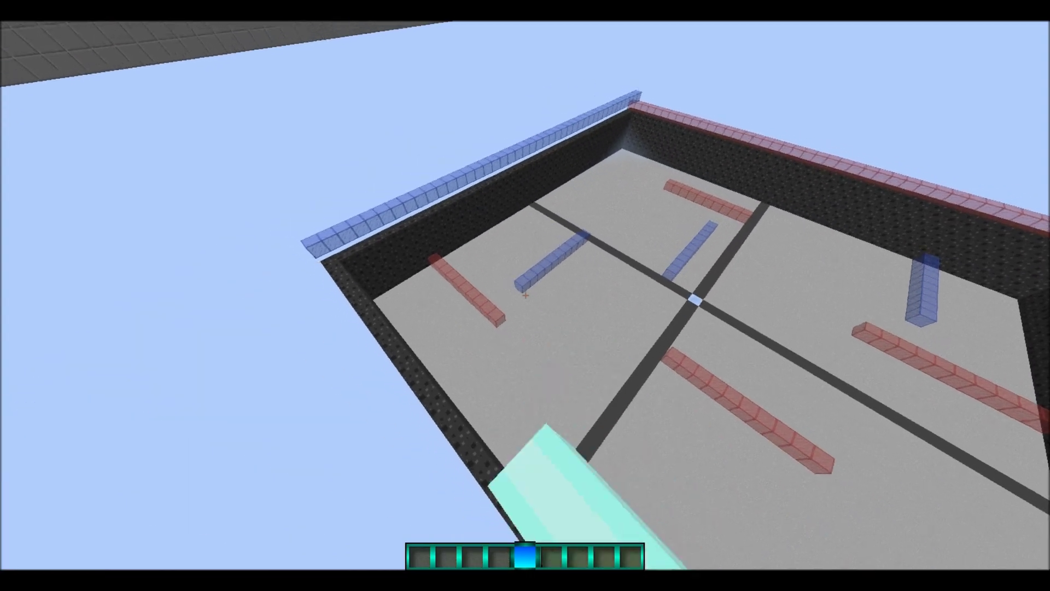
pyautogui.press('w')
pyautogui.press('shift')
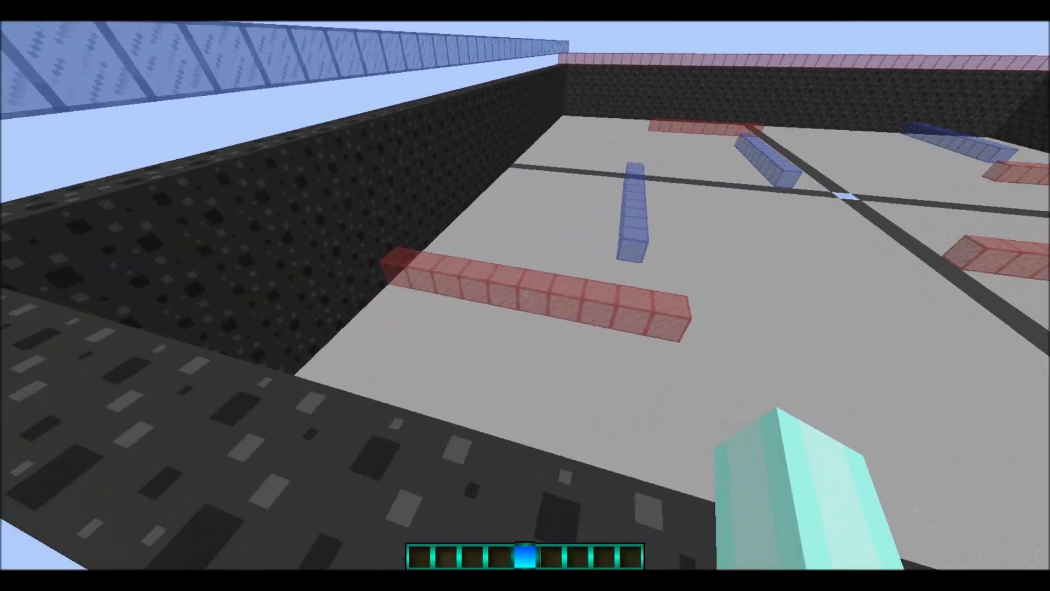
pyautogui.press('w')
pyautogui.press('shift')
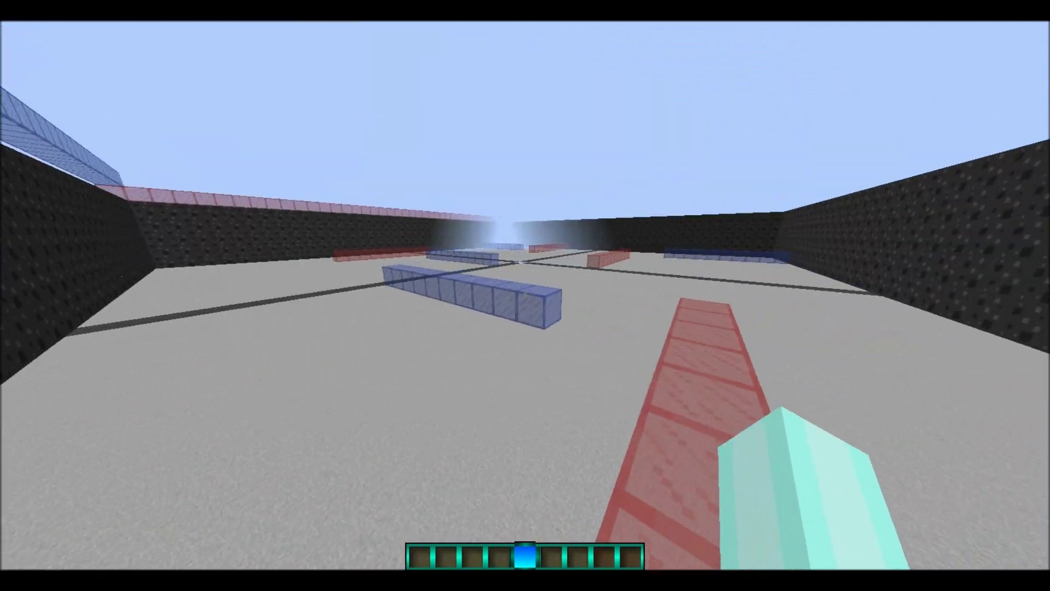
pyautogui.press('w')
pyautogui.click(526, 296)
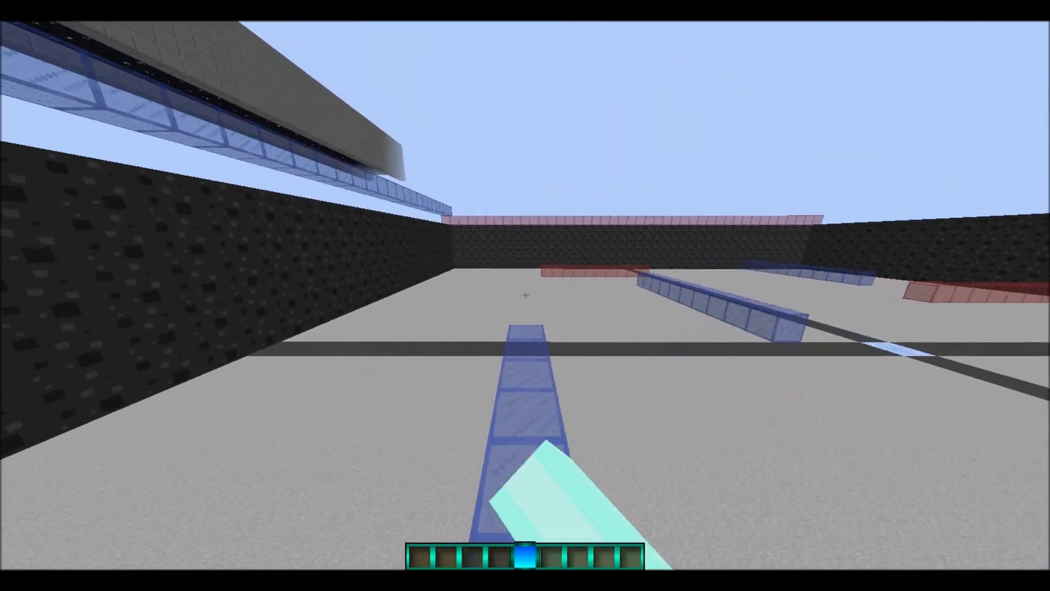
pyautogui.press('w')
pyautogui.press('shift')
pyautogui.press('space')
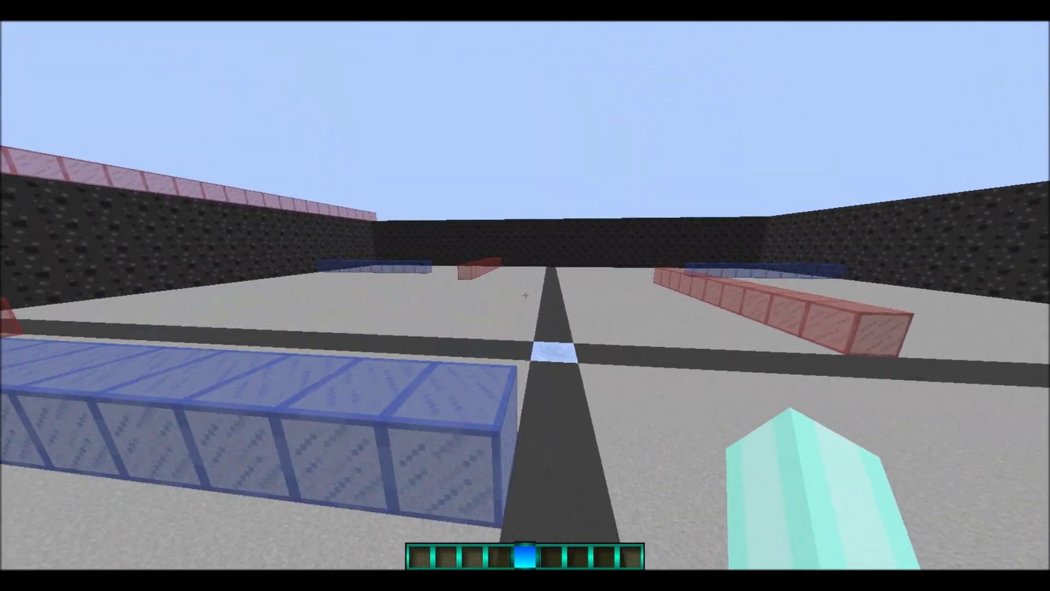
pyautogui.press('w')
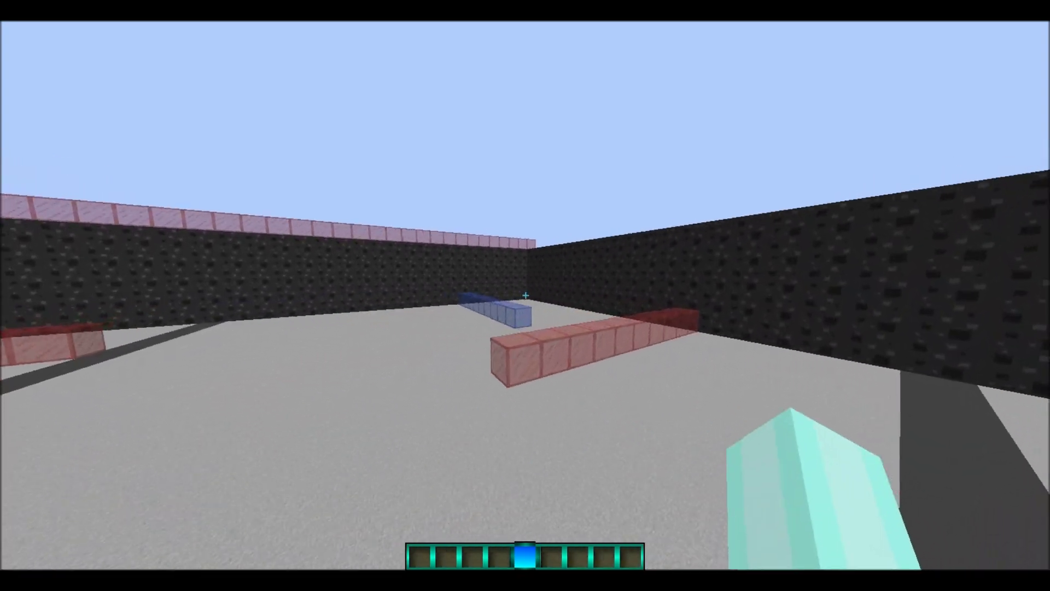
pyautogui.press('w')
pyautogui.press('space')
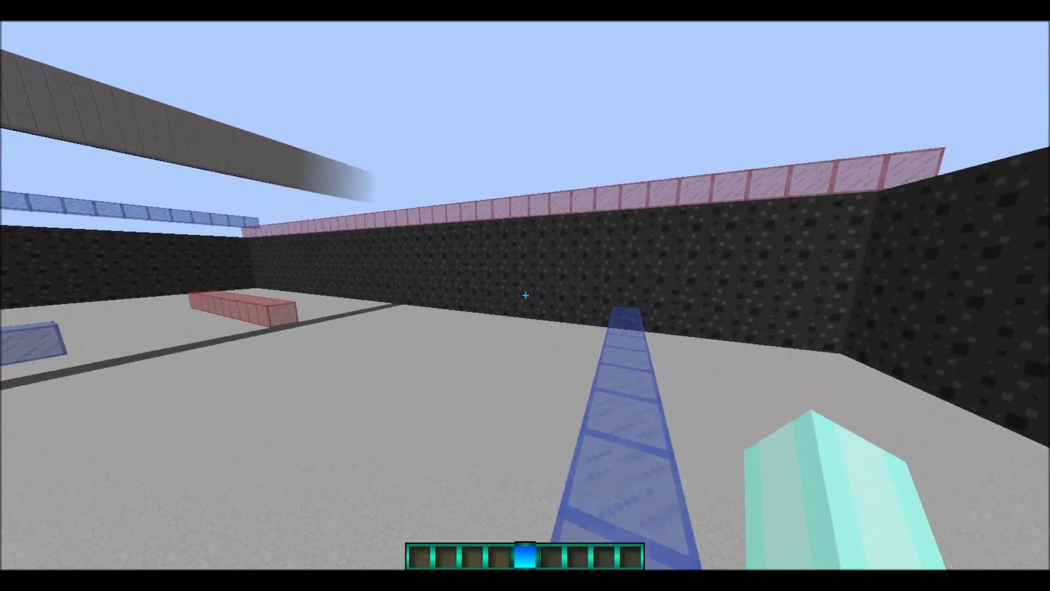
pyautogui.press('space')
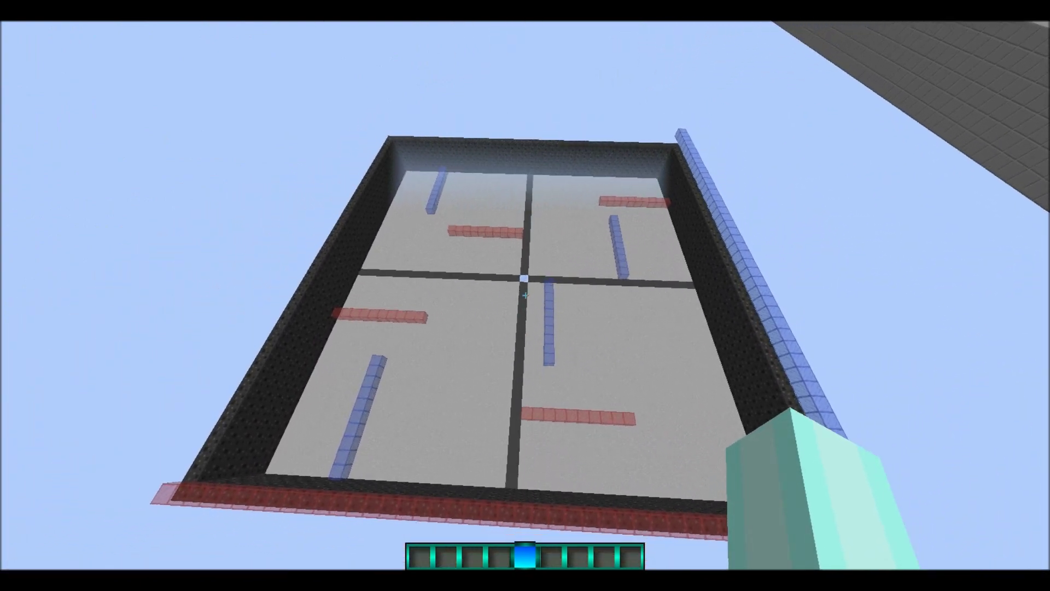
pyautogui.press('shift')
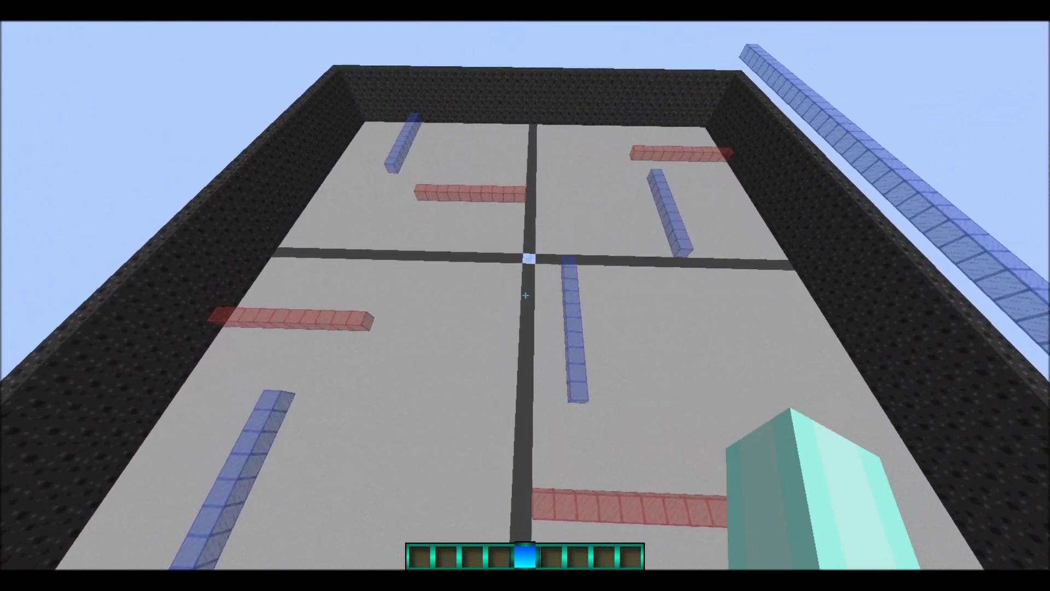
pyautogui.press('w')
pyautogui.press('shift')
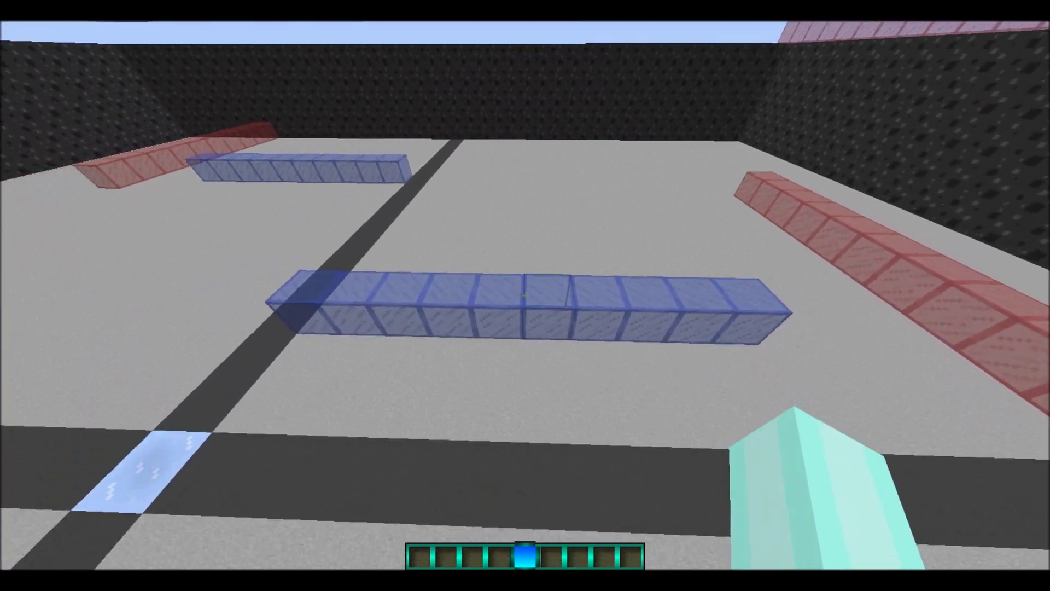
# Step: Examine the blue and red glass rows one quadrant after another while flying low across the arena floor
pyautogui.press('shift')
pyautogui.press('w')
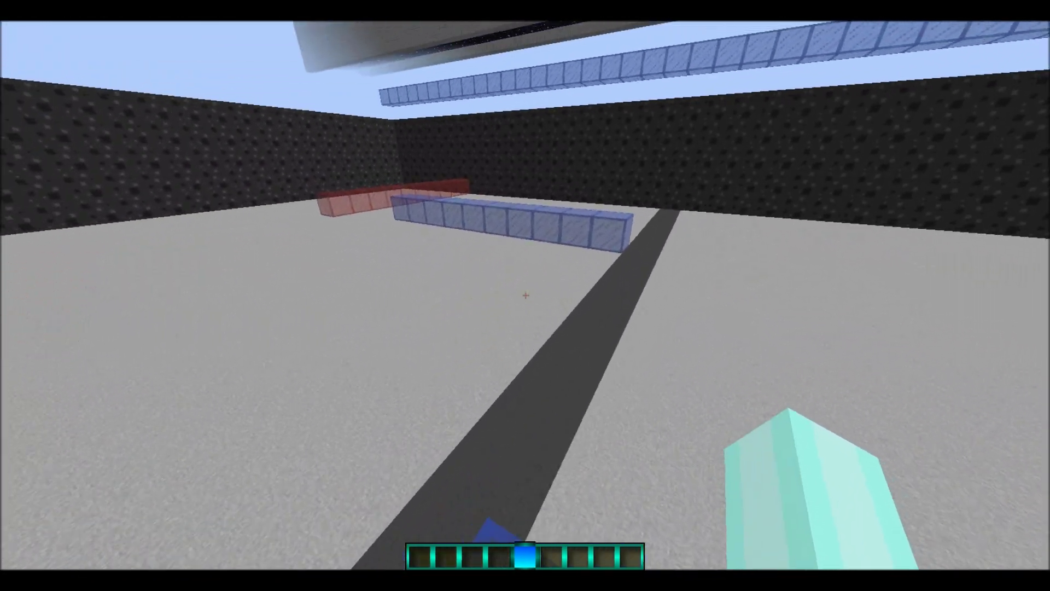
pyautogui.press('w')
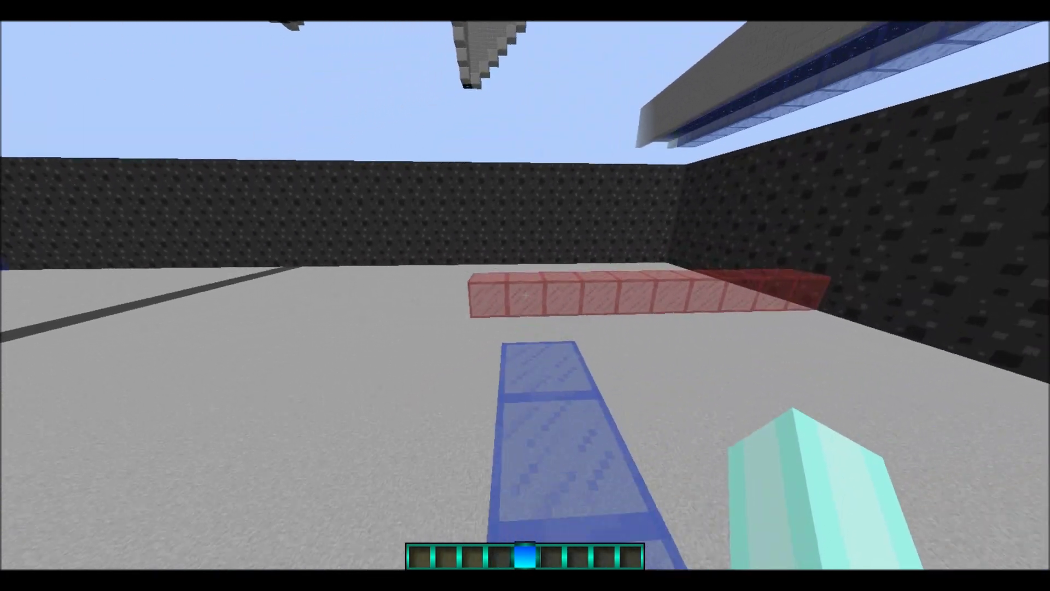
pyautogui.press('w')
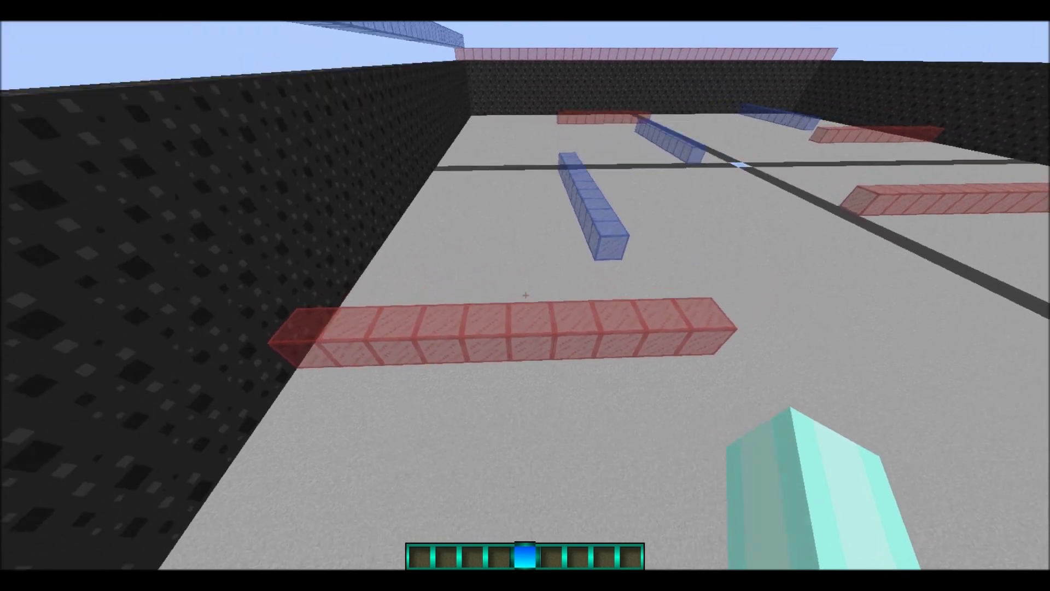
pyautogui.click(526, 295)
pyautogui.press('w')
pyautogui.click(526, 296)
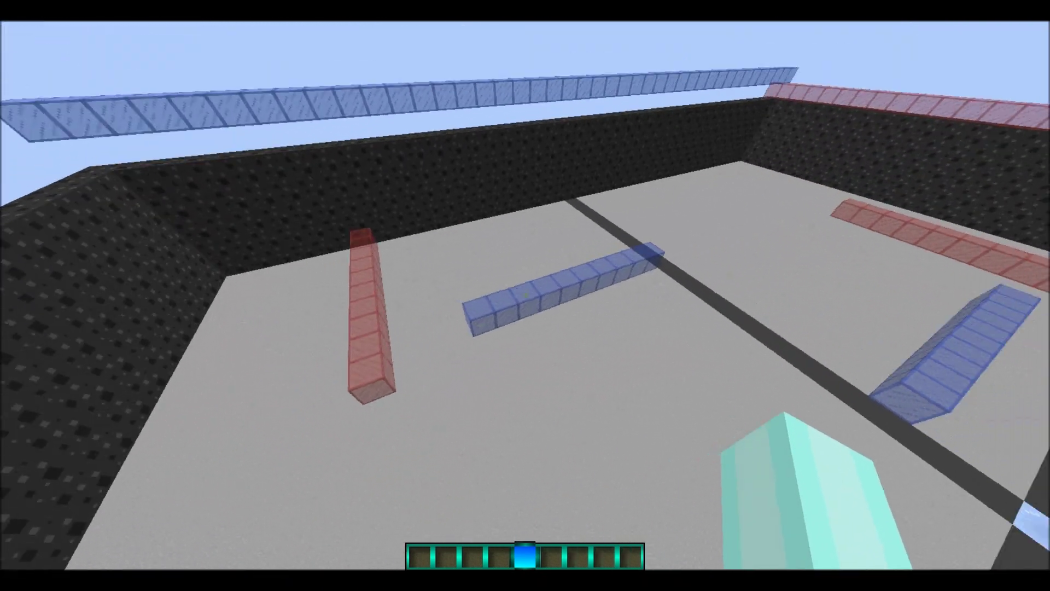
pyautogui.press('w')
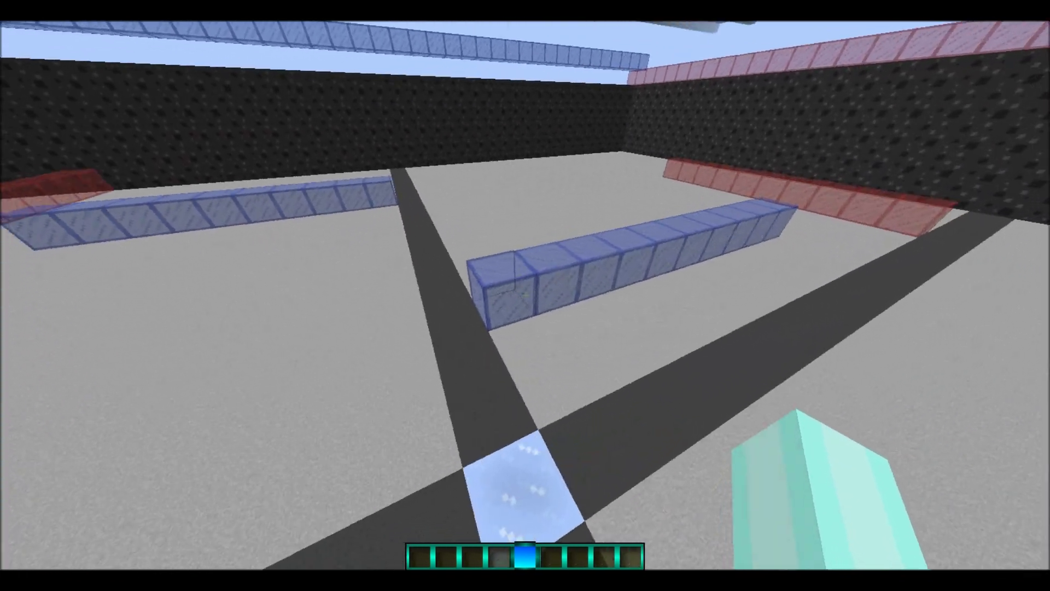
pyautogui.press('s')
pyautogui.press('space')
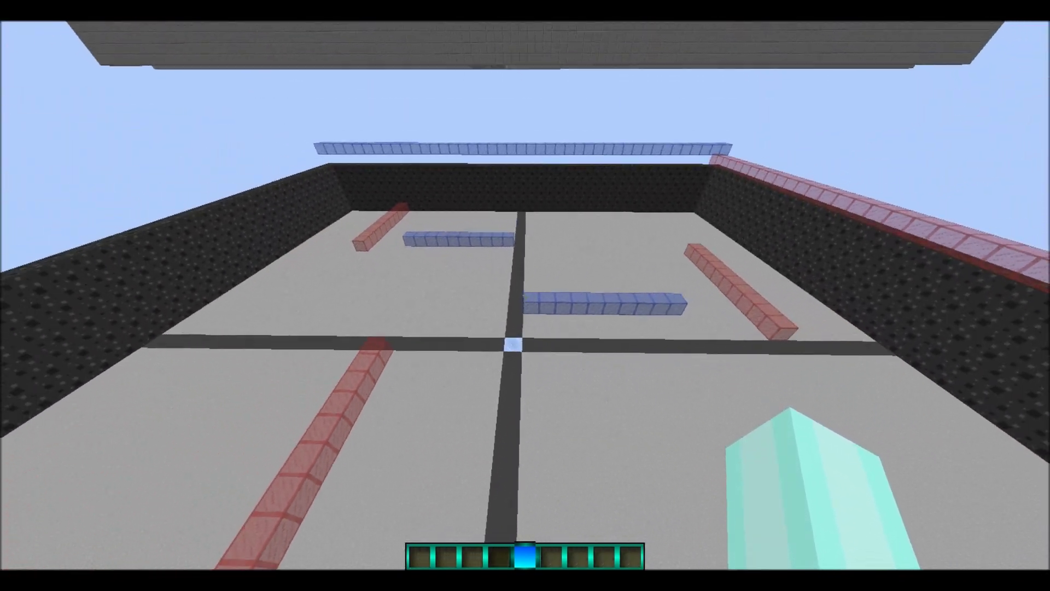
# Step: Compare the quadrants across the dark dividing lines, focusing on the corner quadrant whose red row meets the wall
pyautogui.press('shift')
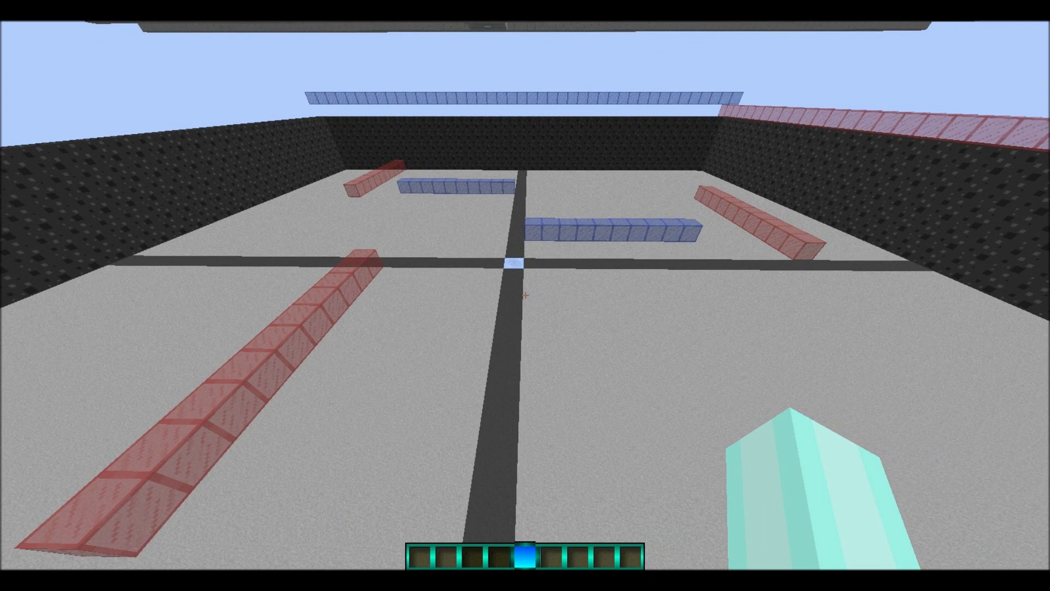
pyautogui.press('a')
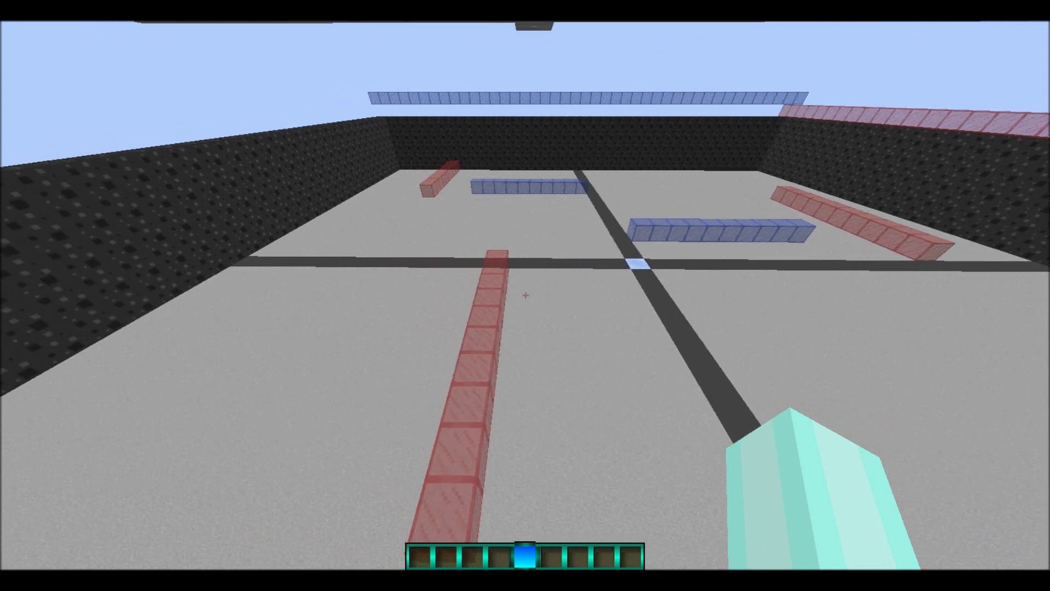
pyautogui.press('w')
pyautogui.press('a')
pyautogui.click(526, 295)
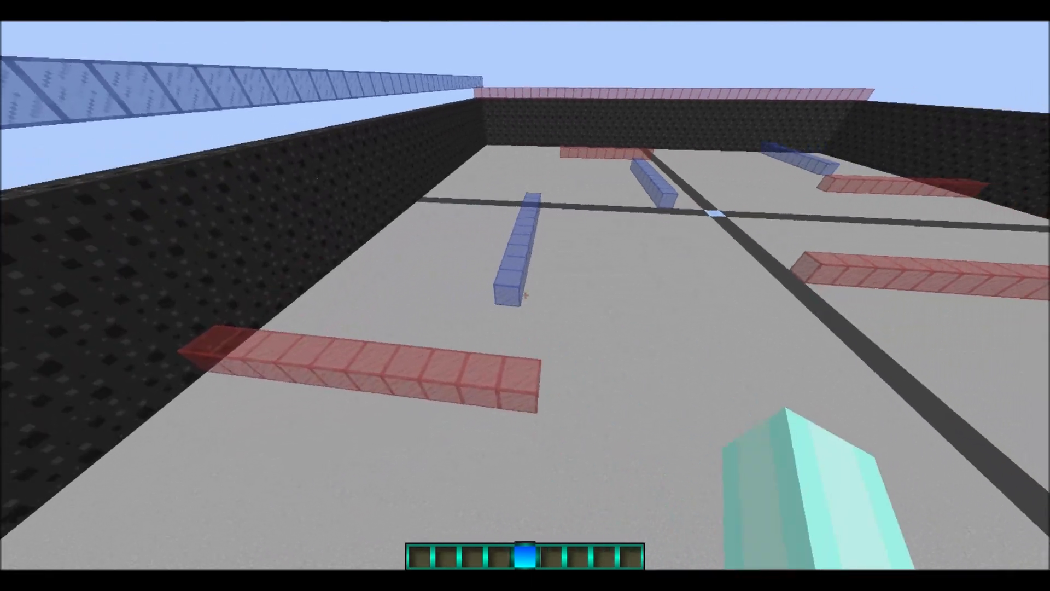
pyautogui.press('w')
pyautogui.click(525, 295)
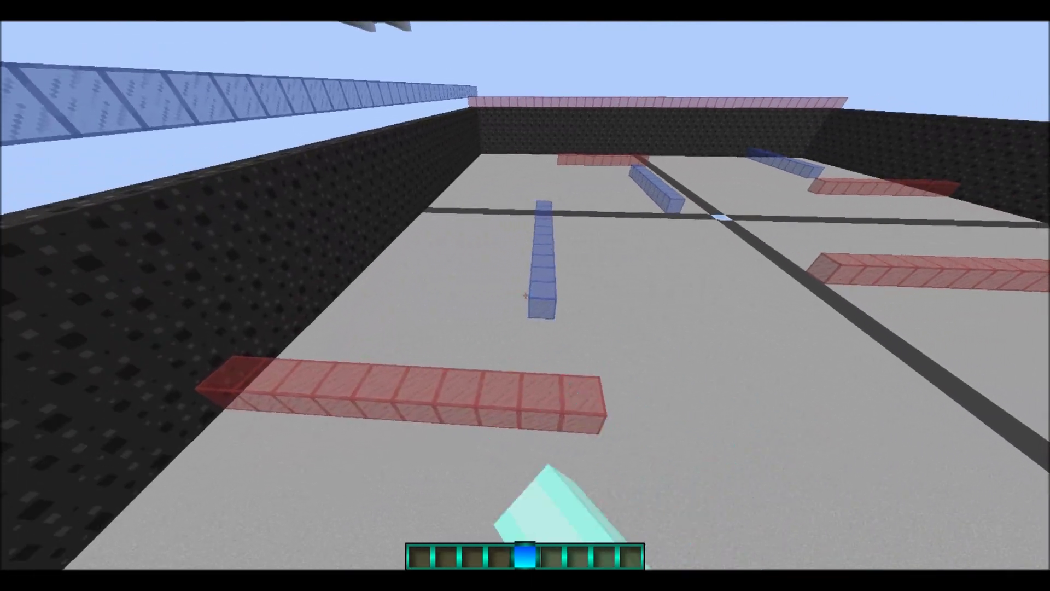
pyautogui.click(525, 295)
pyautogui.press('w')
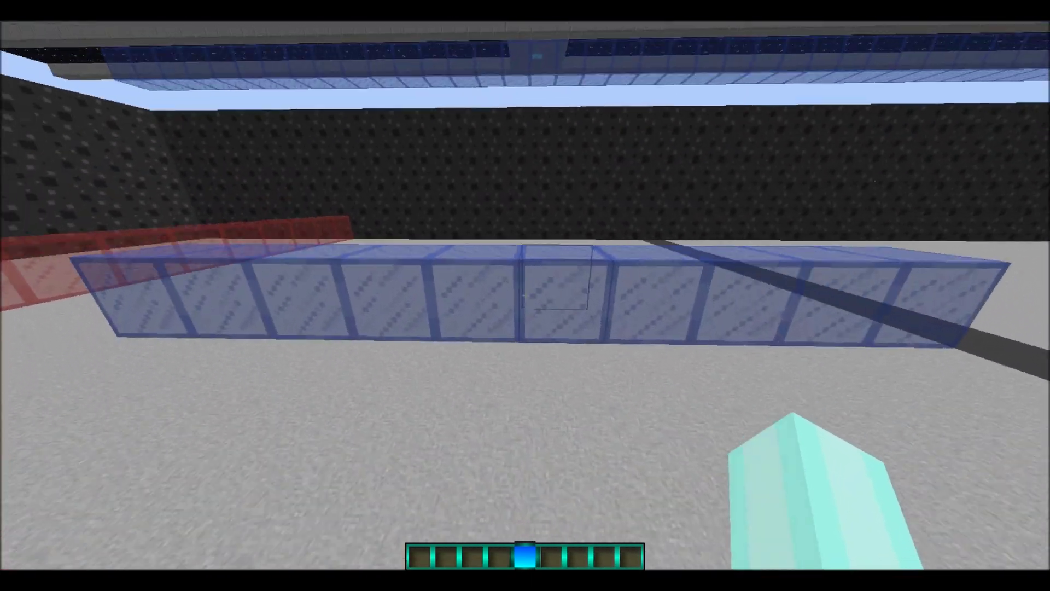
# Step: Examine the corner quadrant's blue row up close, and its position relative to the neighbouring rows from above
pyautogui.press('w')
pyautogui.press('space')
pyautogui.press('w')
pyautogui.press('space')
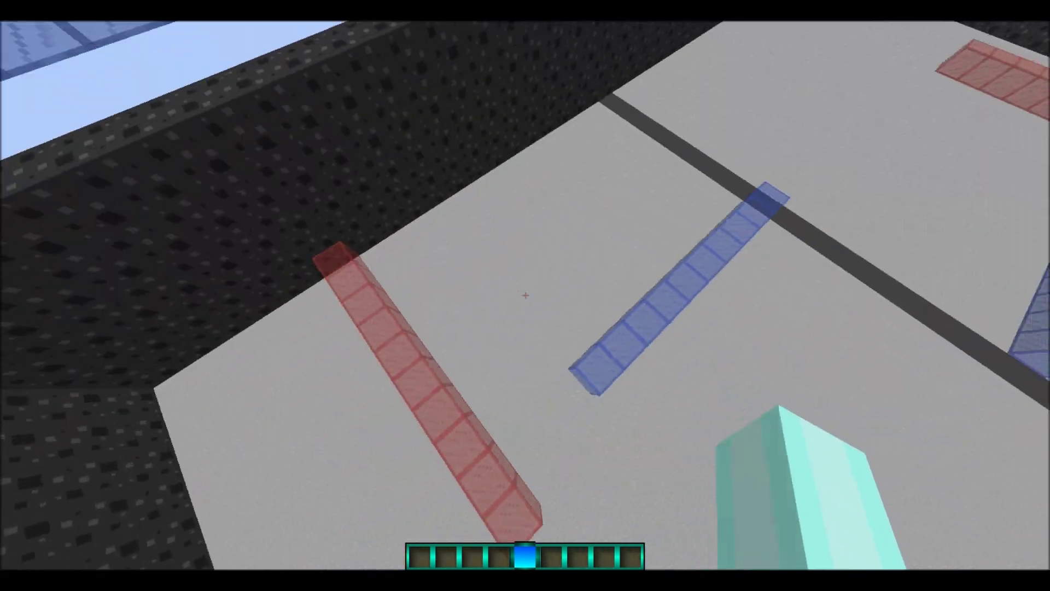
pyautogui.press('s')
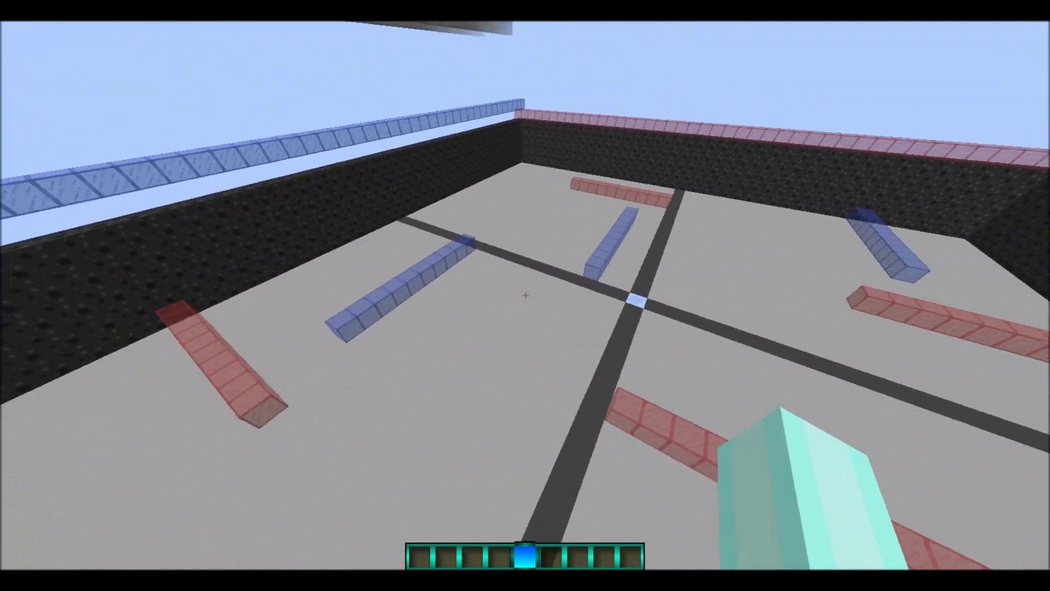
pyautogui.press('d')
pyautogui.press('d')
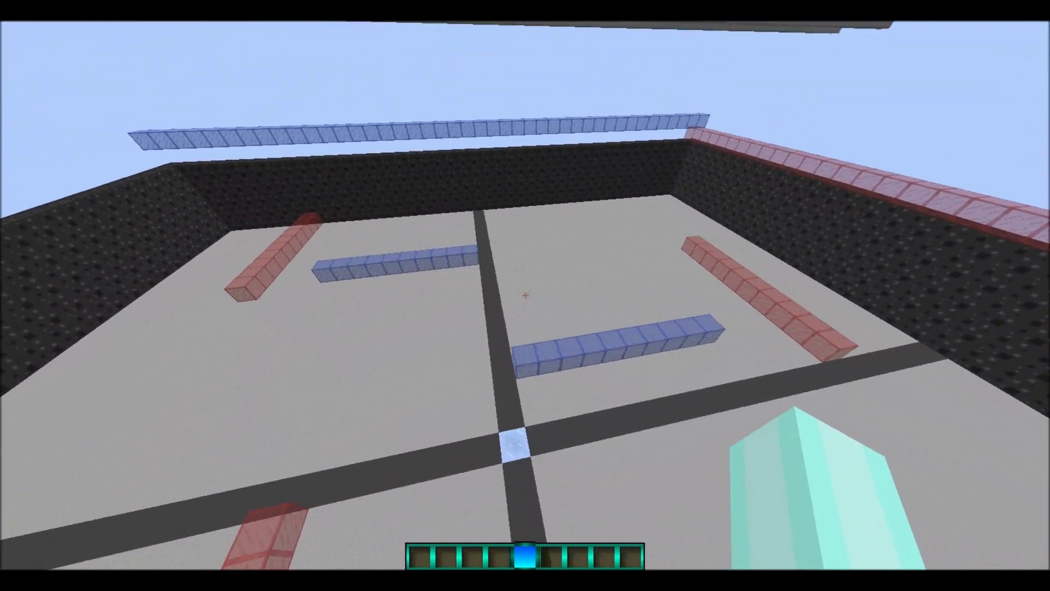
pyautogui.press('w')
pyautogui.press('s')
pyautogui.press('s')
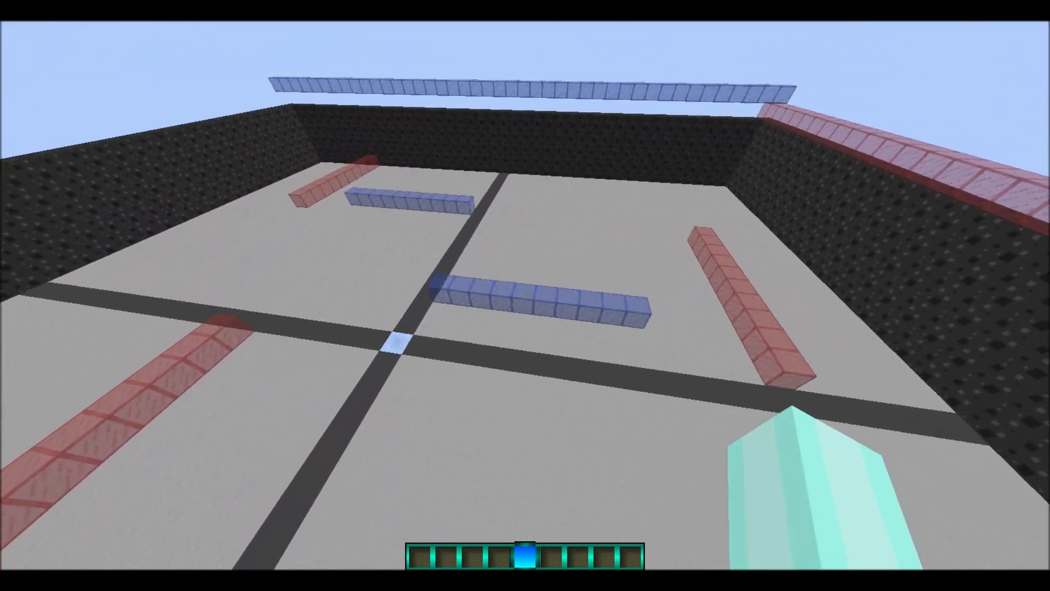
# Step: Examine the blue glass row nearest the central ice block from its long side, along its length and from above
pyautogui.press('w')
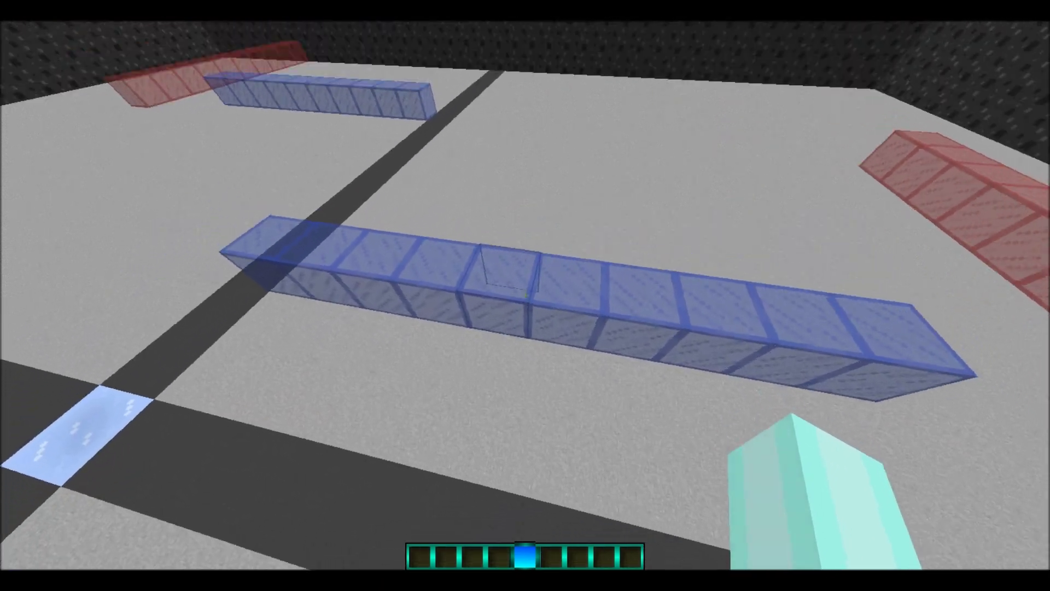
pyautogui.press('s')
pyautogui.press('w')
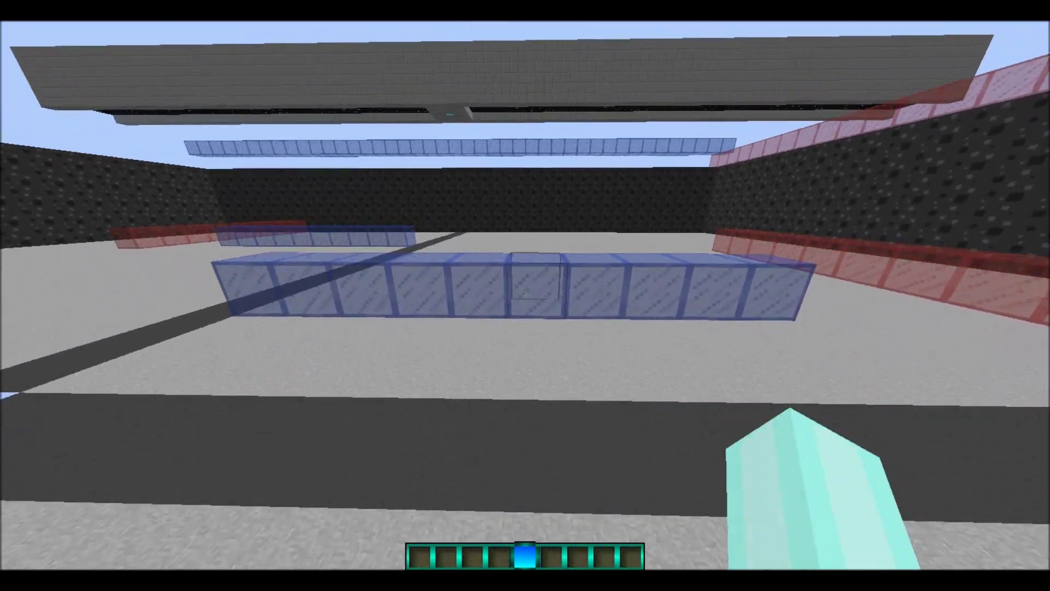
pyautogui.press('w')
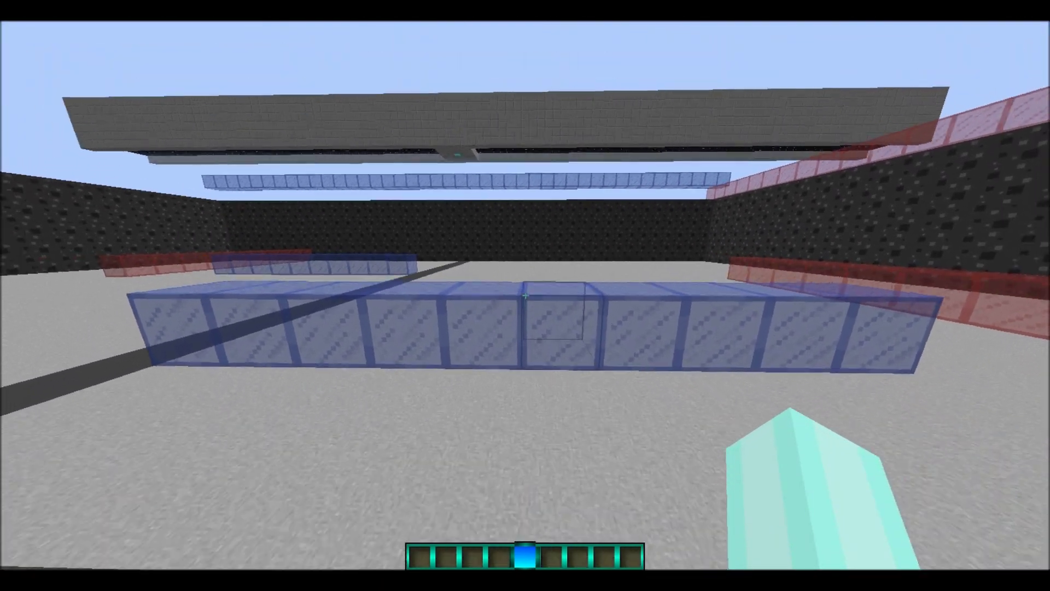
pyautogui.press('s')
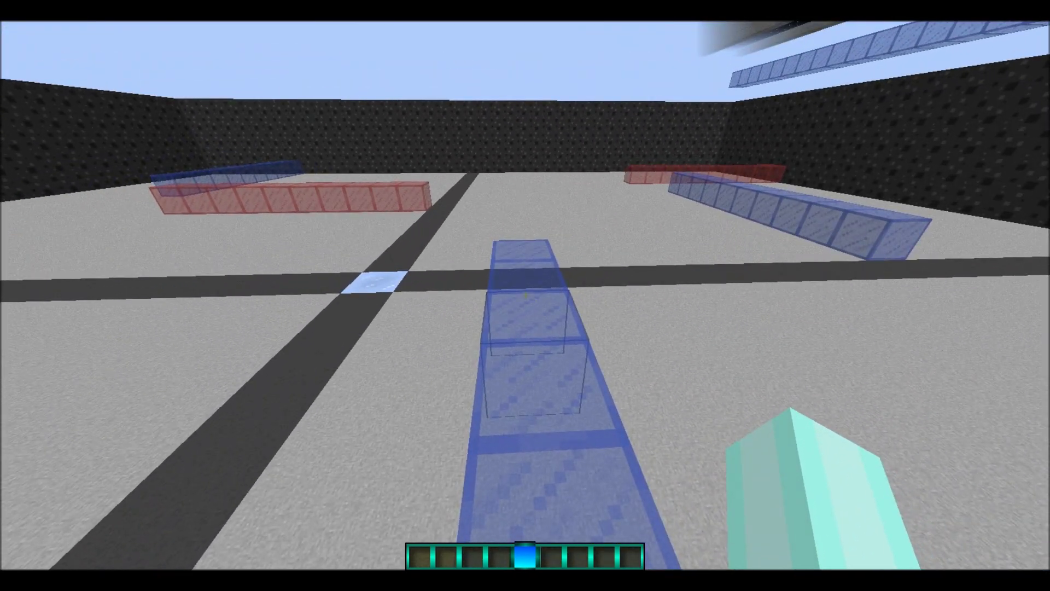
pyautogui.press('space')
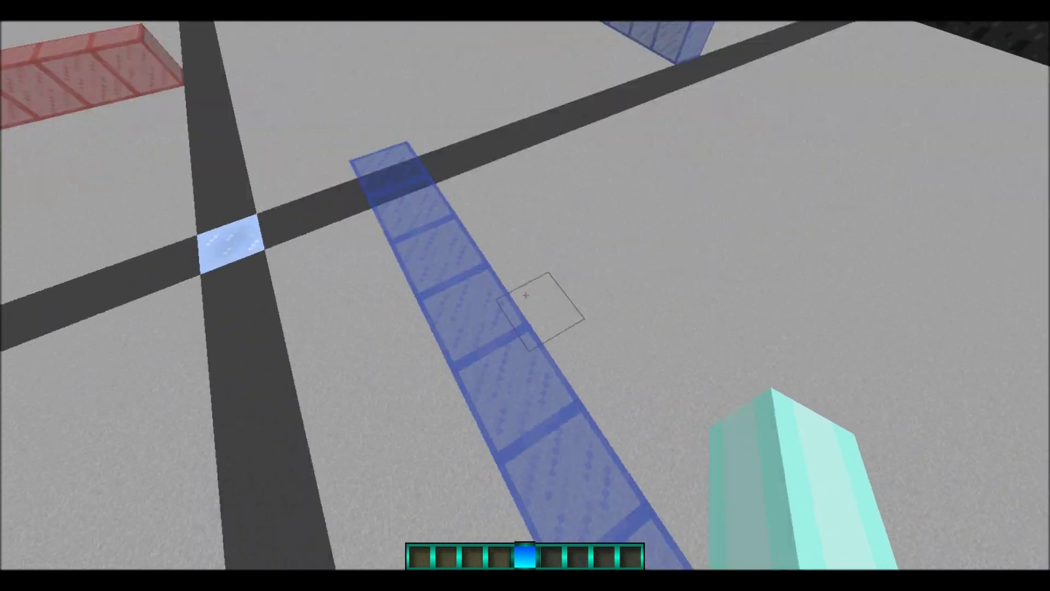
pyautogui.press('shift')
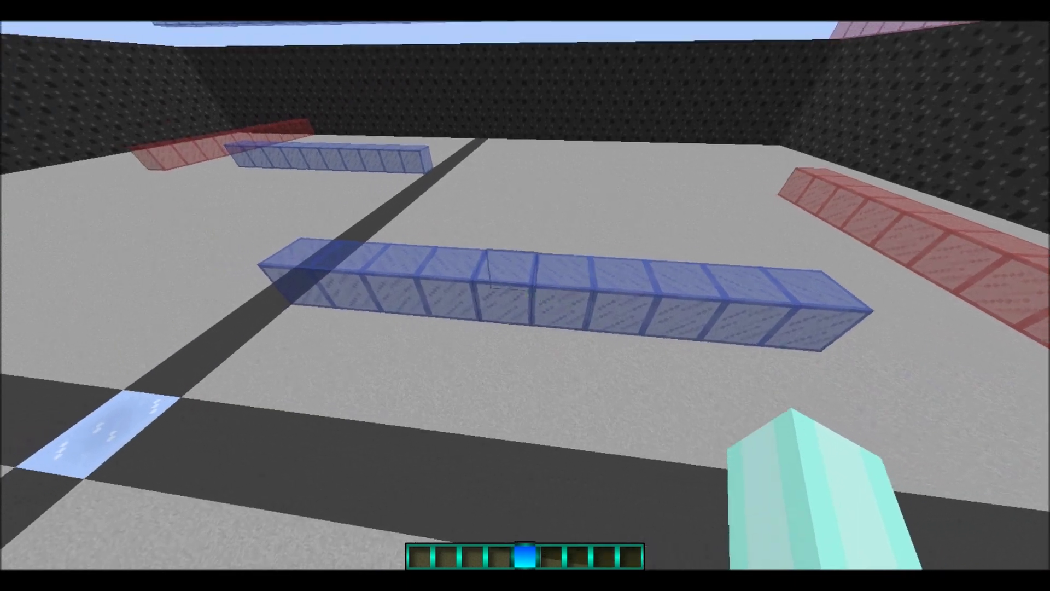
pyautogui.press('s')
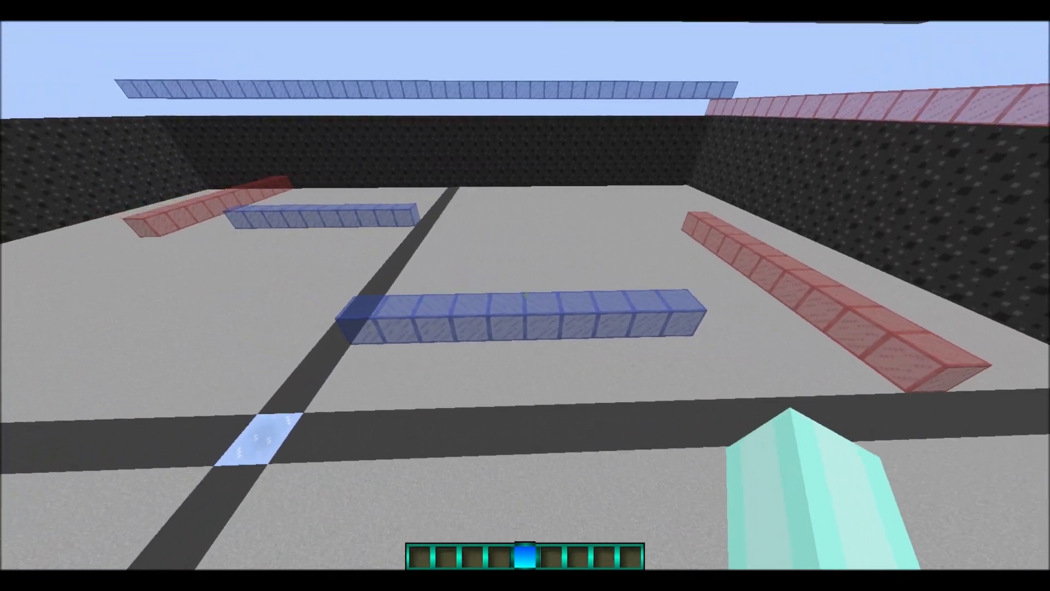
pyautogui.click(525, 295)
pyautogui.press('w')
pyautogui.press('shift')
pyautogui.press('s')
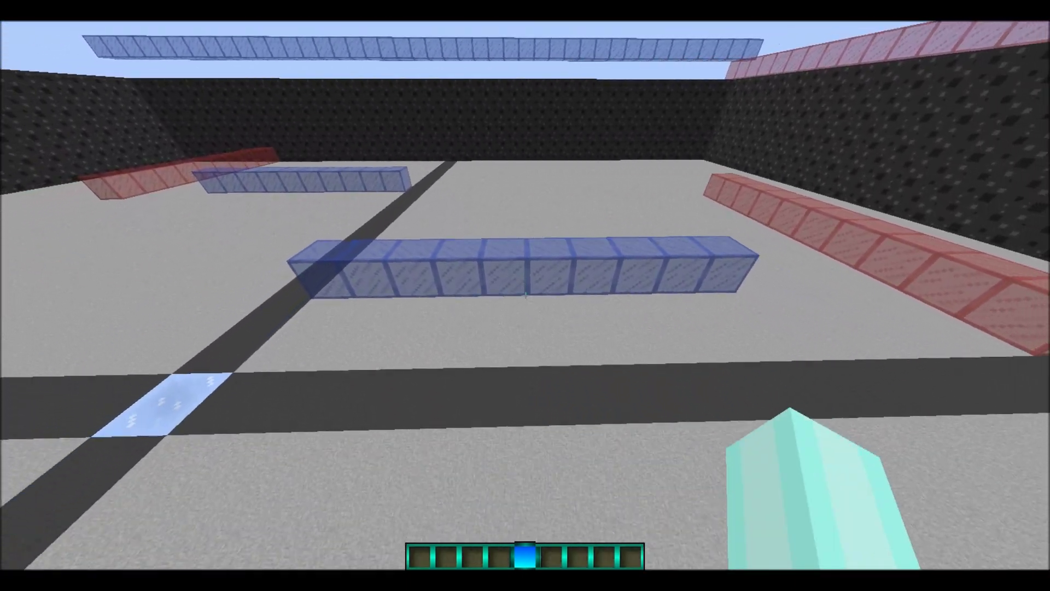
pyautogui.press('w')
pyautogui.press('w')
pyautogui.press('a')
pyautogui.press('d')
pyautogui.press('space')
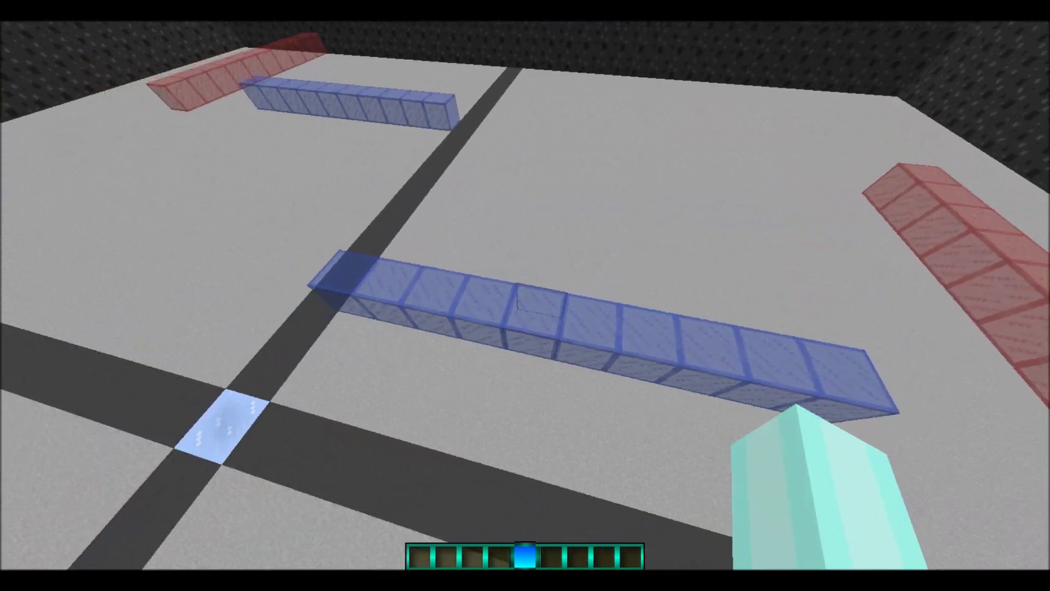
# Step: Examine the whole four-quadrant layout and the glass rows outside the walls from high overhead
pyautogui.press('space')
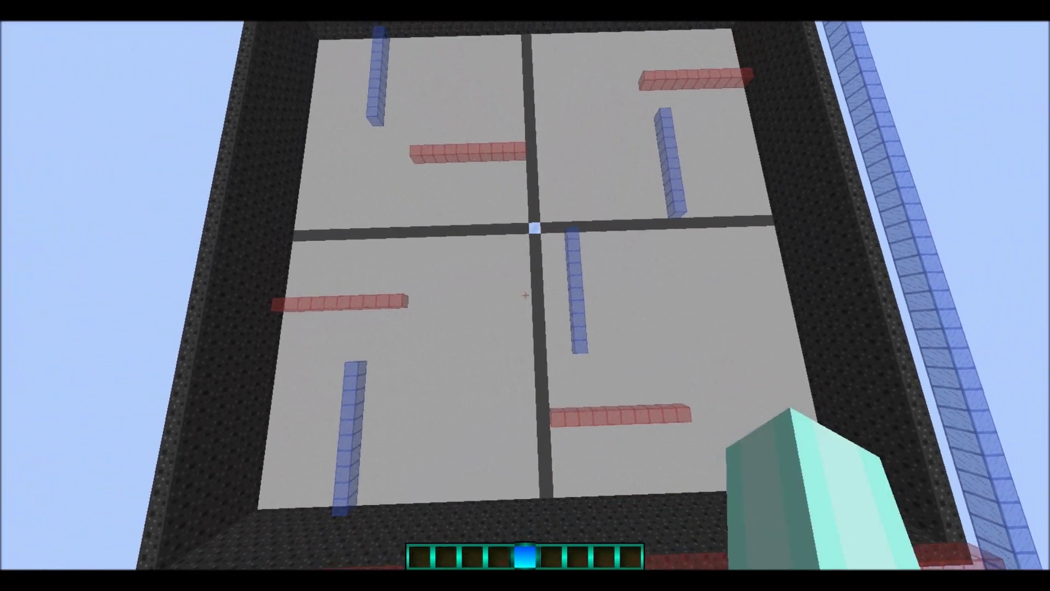
pyautogui.press('w')
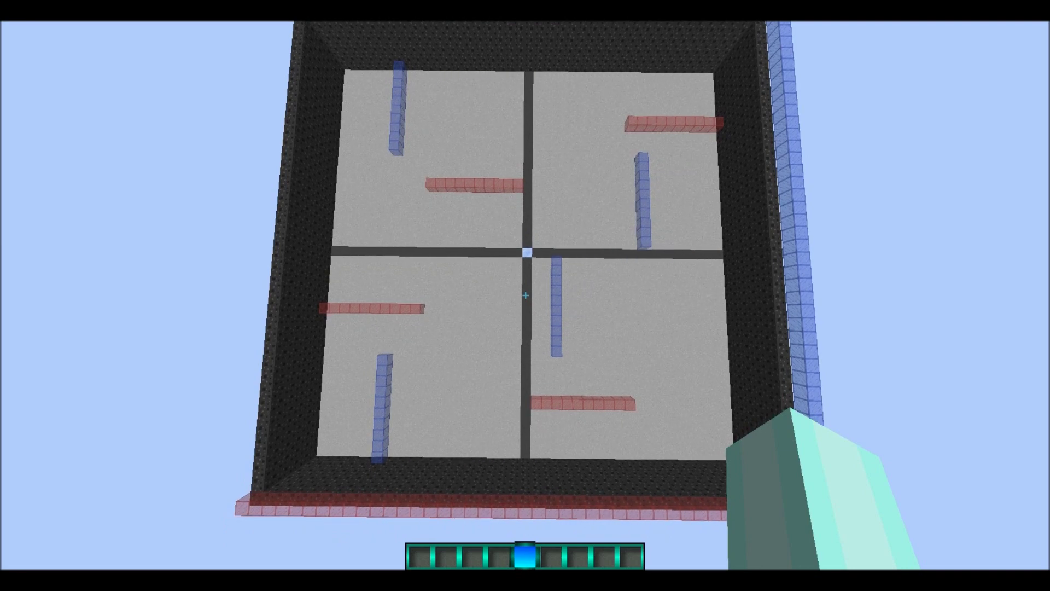
pyautogui.press('Escape')
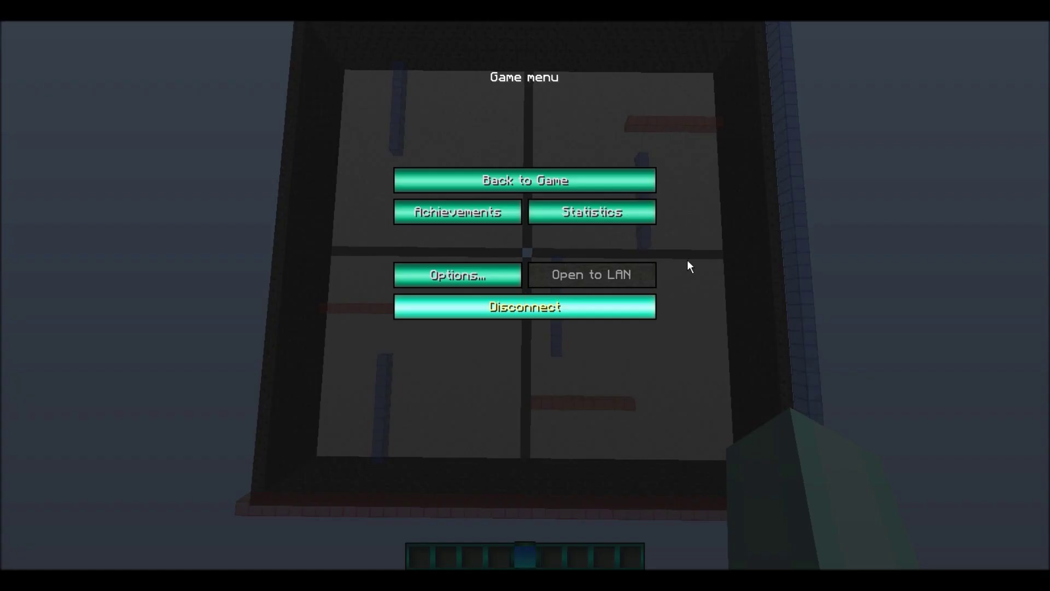
pyautogui.press('Escape')
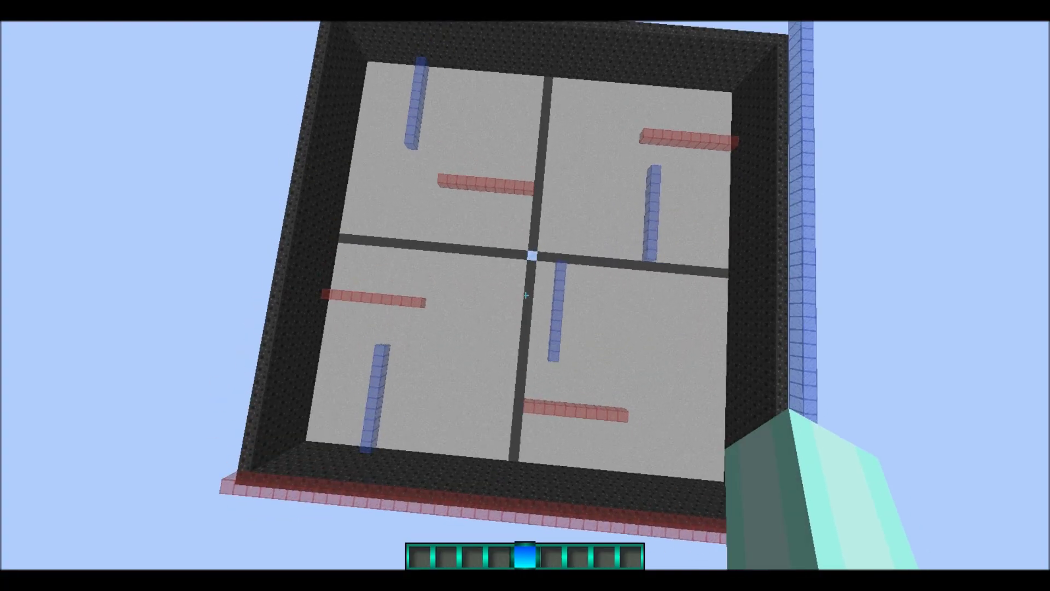
pyautogui.press('shift')
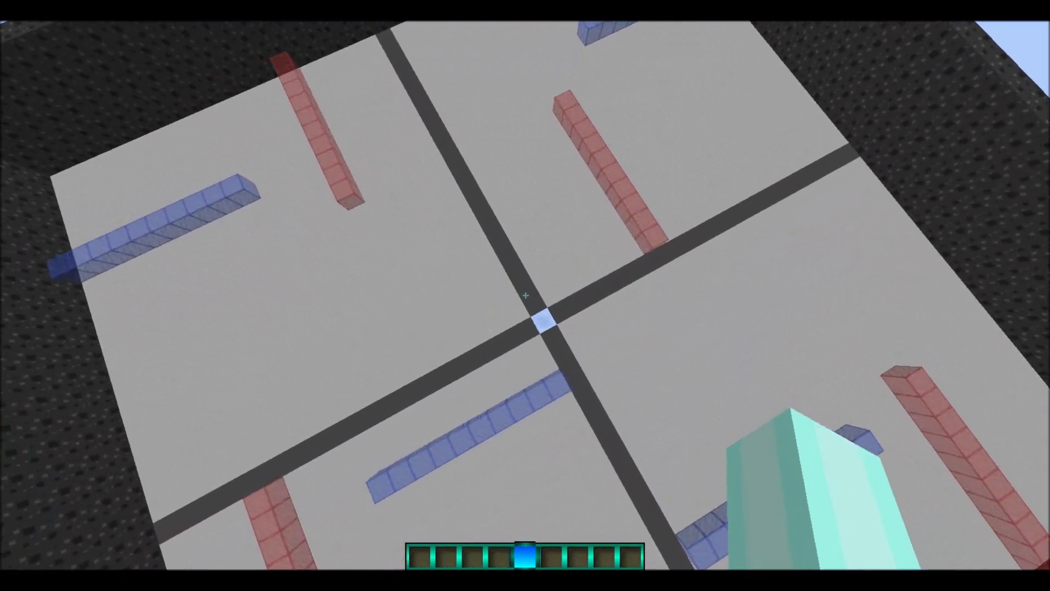
pyautogui.press('space')
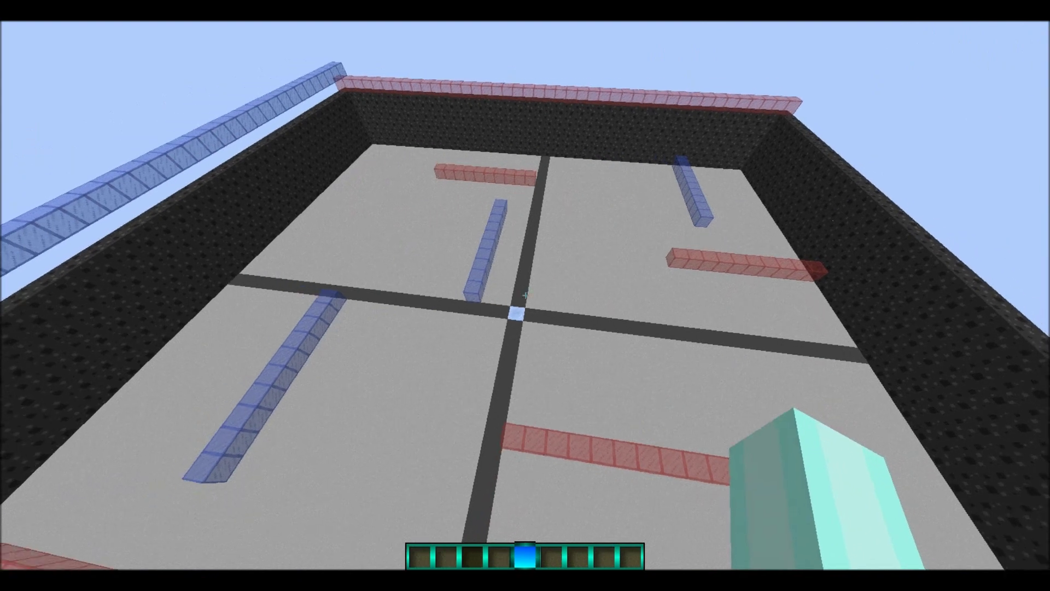
pyautogui.click(525, 296)
pyautogui.press('s')
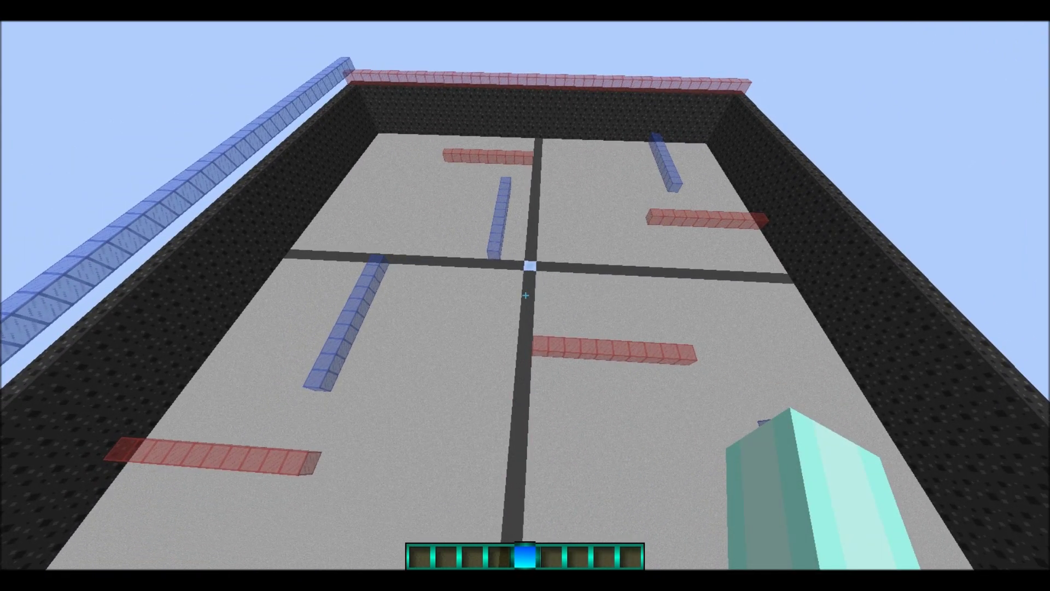
# Step: Inspect the corner quadrant's wall-side red row and adjacent blue row from just above the floor
pyautogui.press('w')
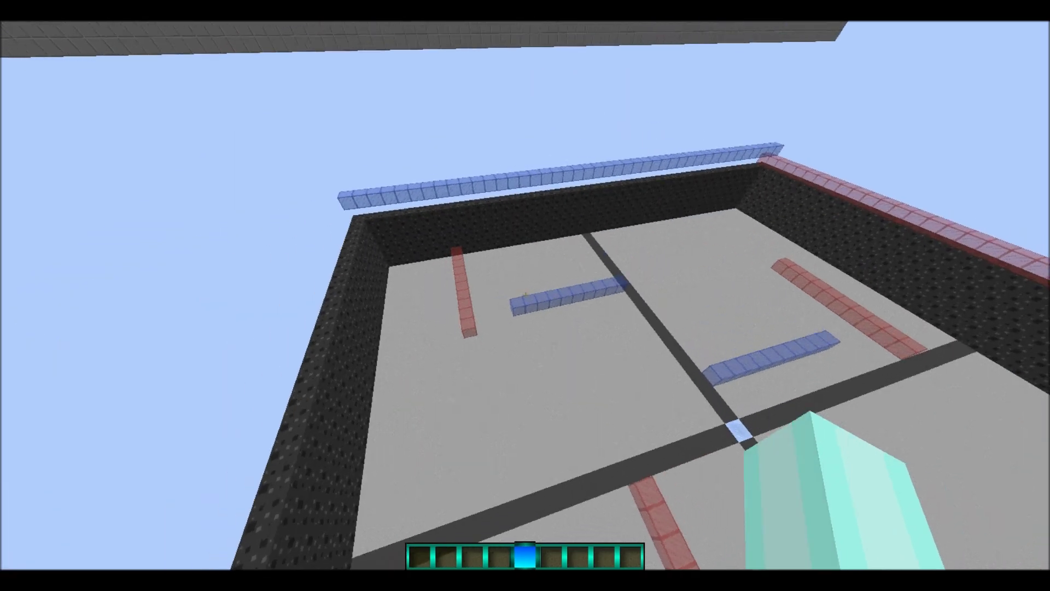
pyautogui.press('w')
pyautogui.press('shift')
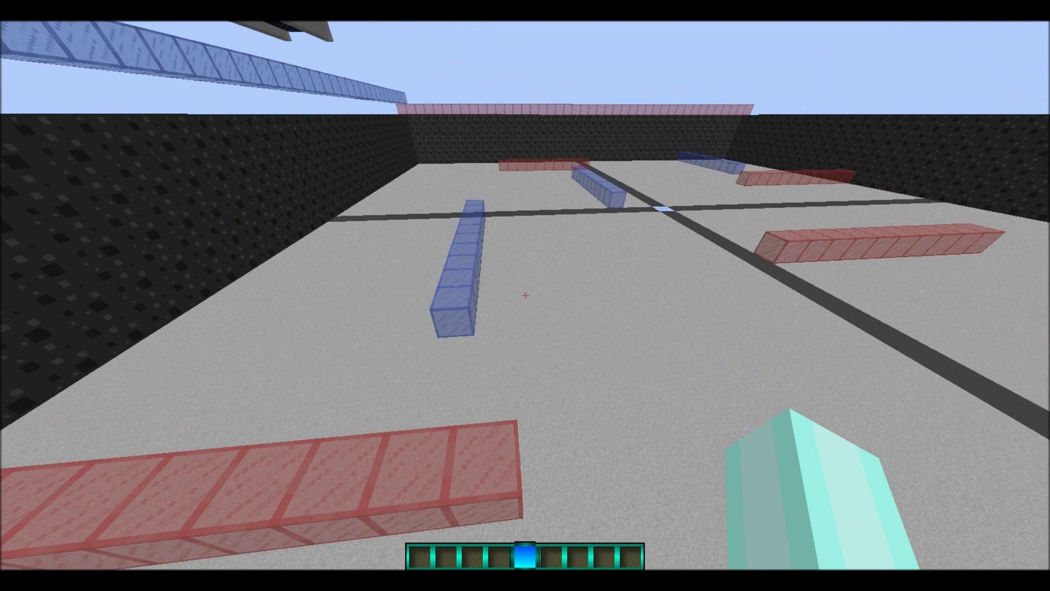
pyautogui.press('d')
pyautogui.click(525, 295)
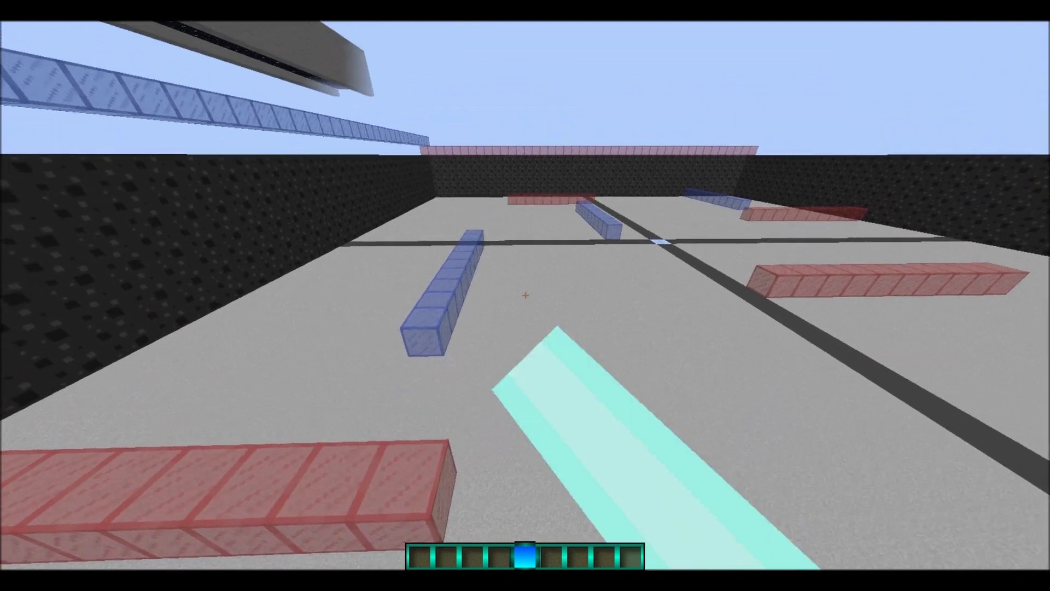
pyautogui.click(525, 295)
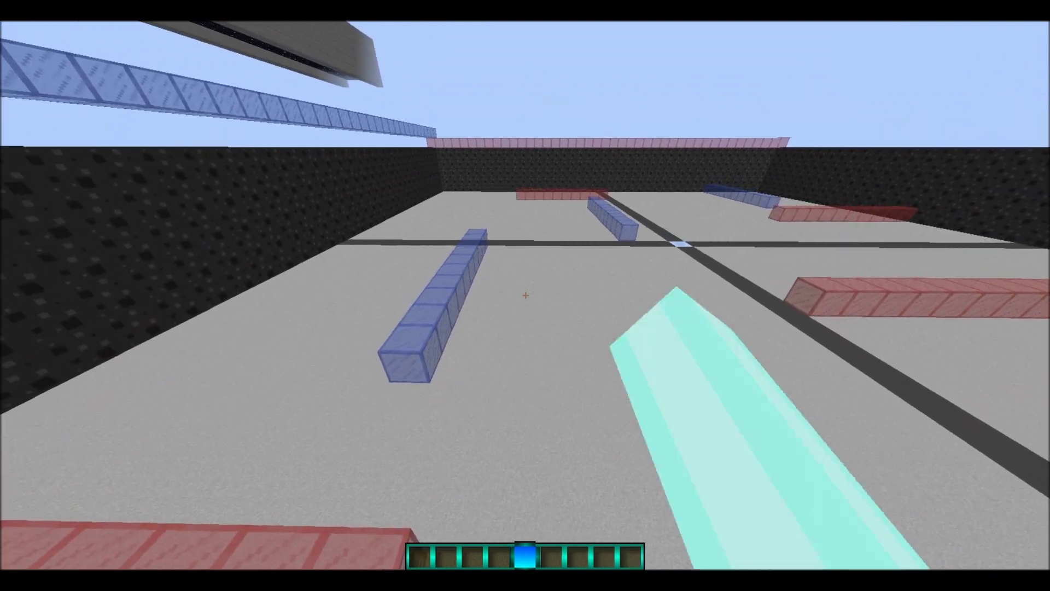
# Step: Examine the red and blue glass rows in all four quadrants, and their relation to the outside rows, from overhead
pyautogui.press('d')
pyautogui.press('space')
pyautogui.click(526, 295)
pyautogui.press('w')
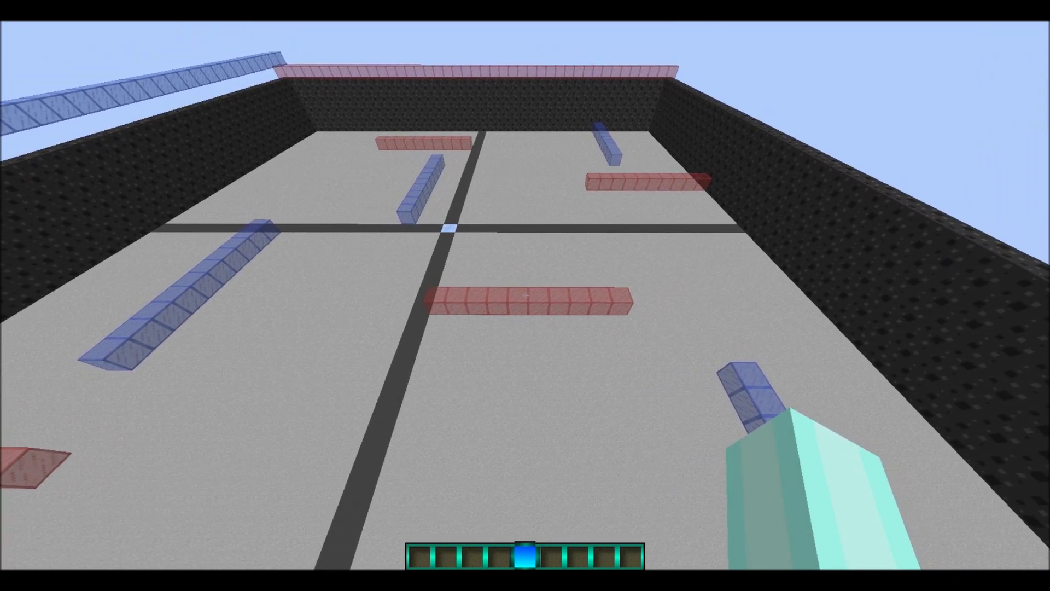
pyautogui.press('a')
pyautogui.click(526, 295)
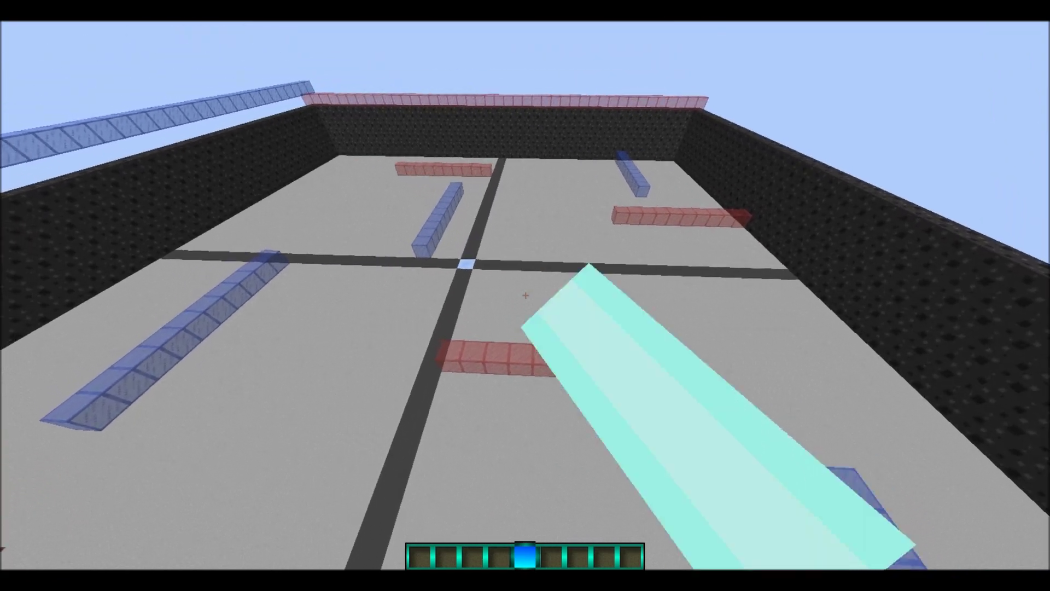
pyautogui.click(526, 296)
pyautogui.press('space')
pyautogui.click(525, 296)
pyautogui.click(525, 295)
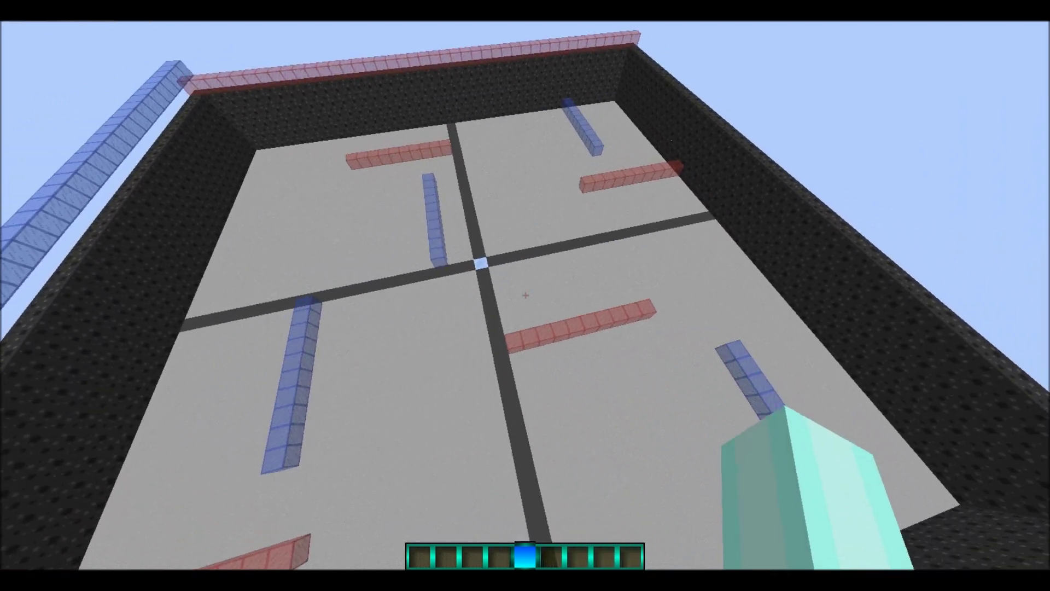
pyautogui.press('a')
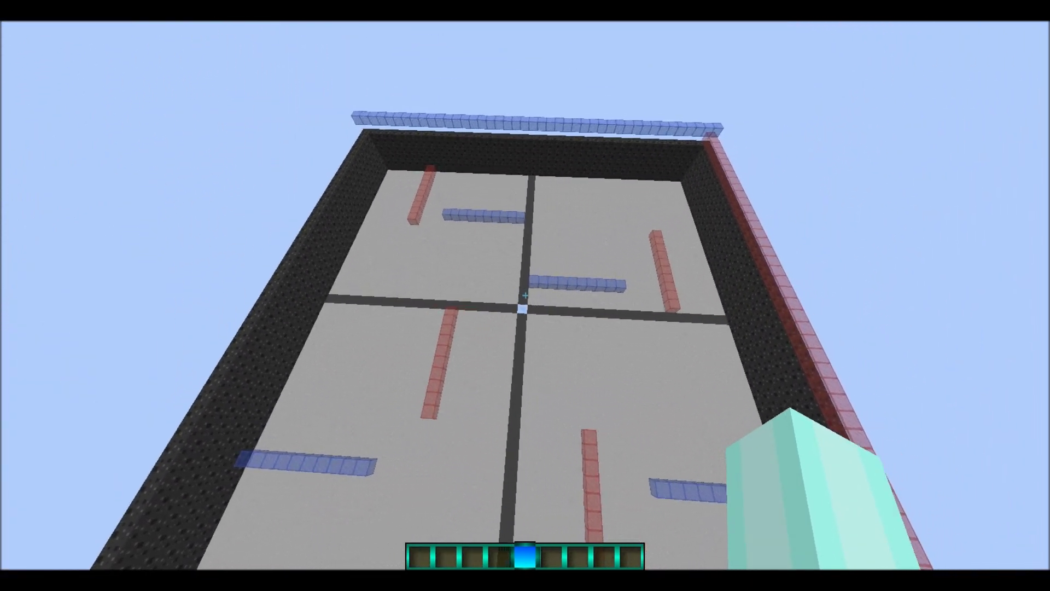
# Step: Break the extra ice blocks around the central ice block where the quadrant divider lines cross
pyautogui.press('w')
pyautogui.press('shift')
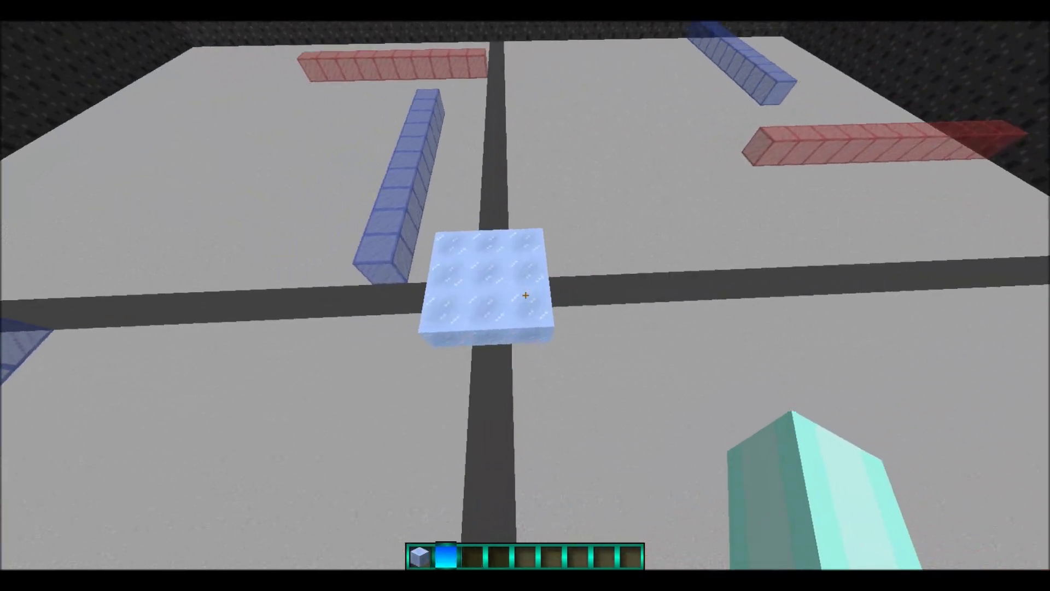
pyautogui.click(526, 295)
pyautogui.click(525, 295)
pyautogui.click(526, 296)
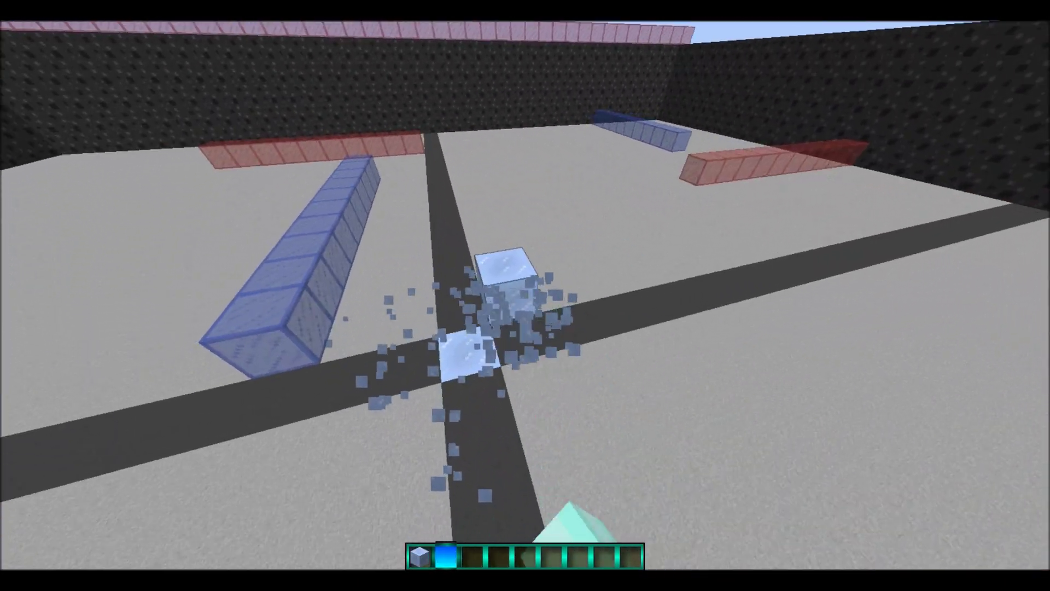
pyautogui.click(525, 296)
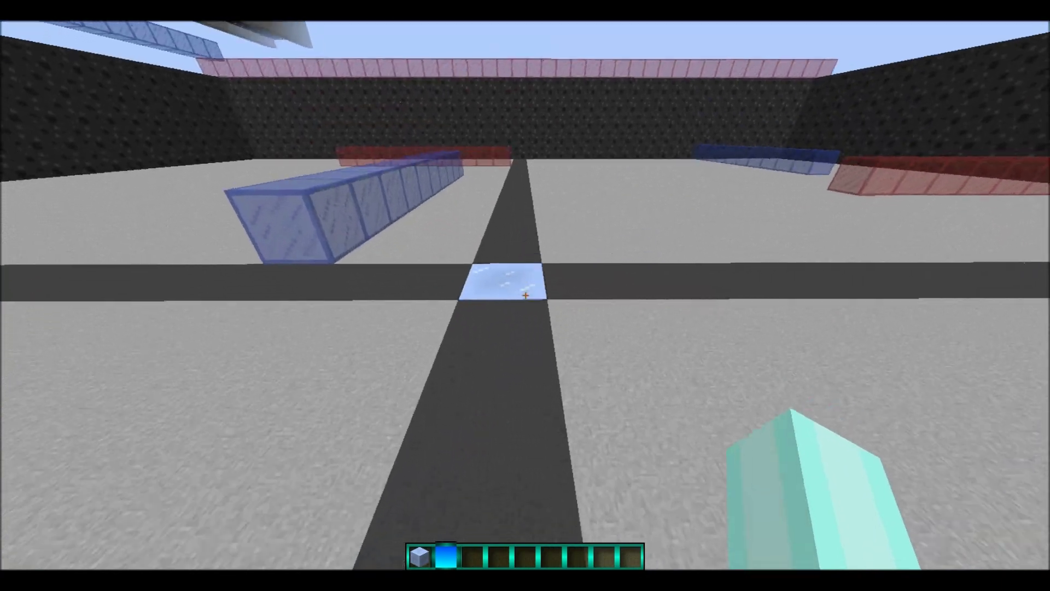
# Step: Break a block of the blue glass row outside the wall and fill the gap with matching glass
pyautogui.press('w')
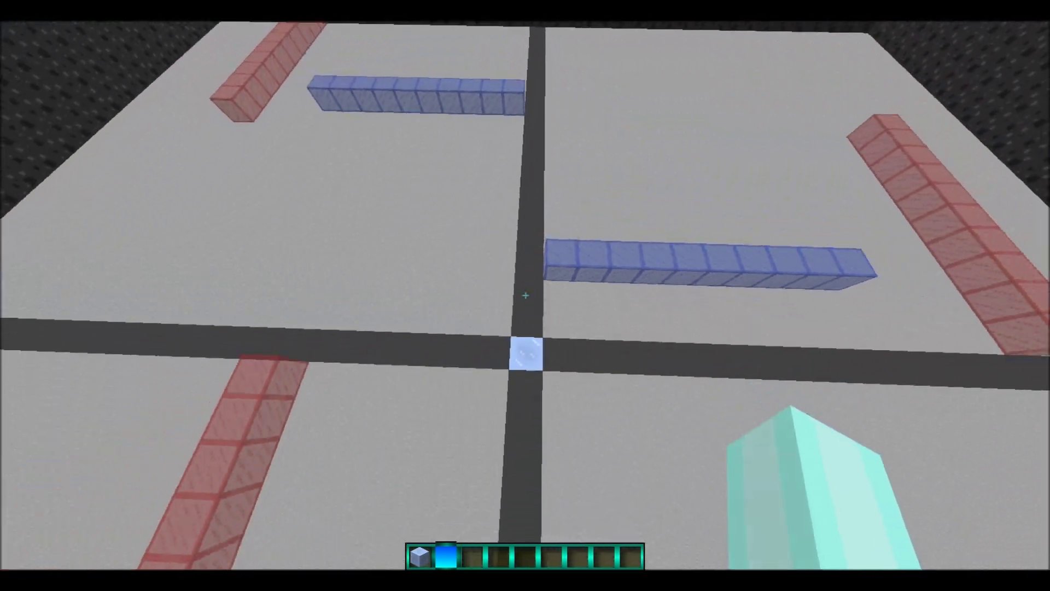
pyautogui.press('s')
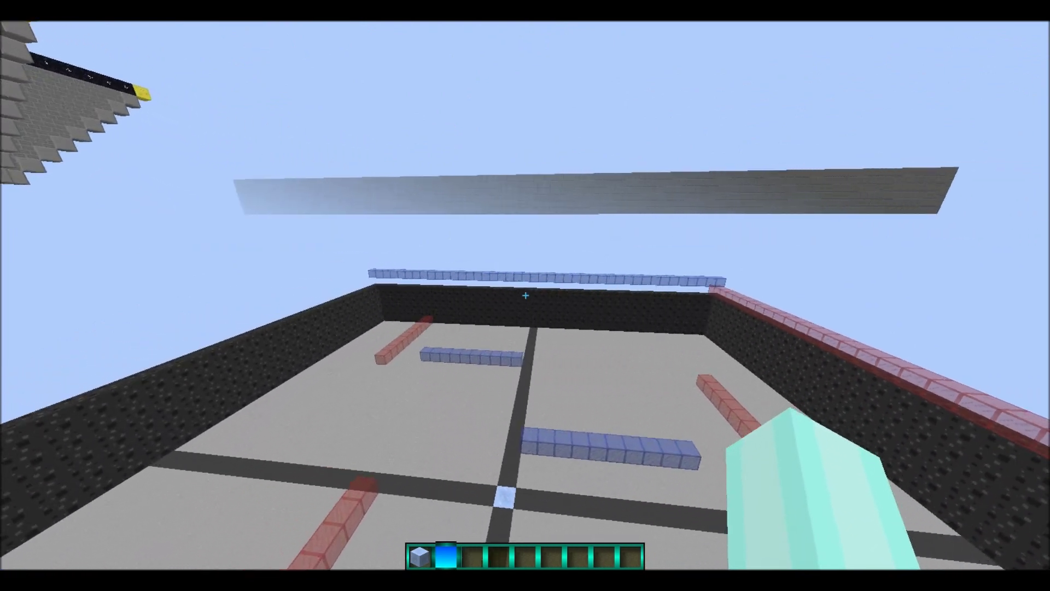
pyautogui.press('w')
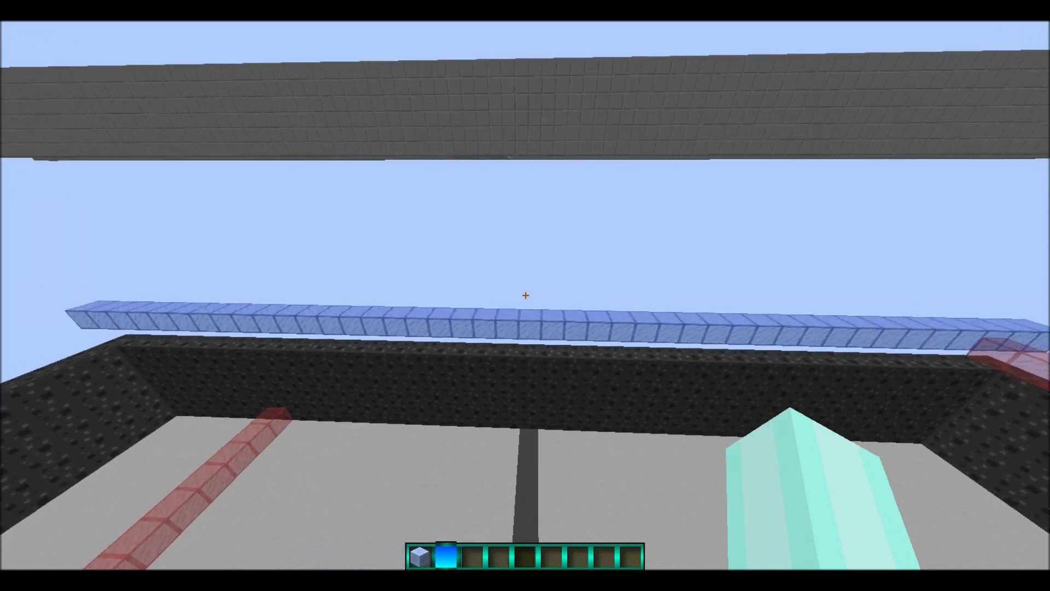
pyautogui.click(525, 296)
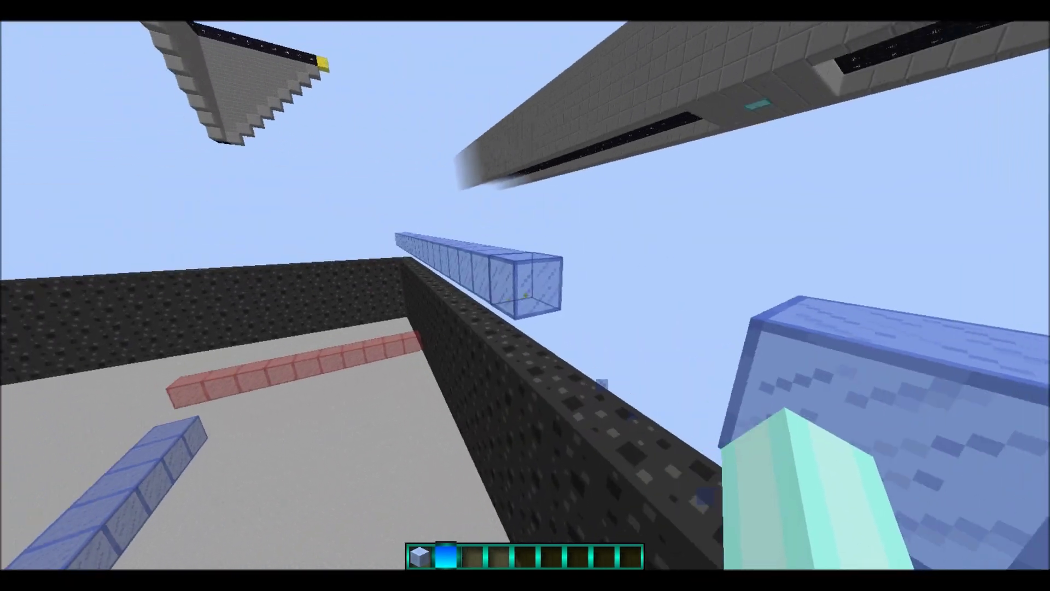
pyautogui.middleClick(525, 295)
pyautogui.rightClick(525, 296)
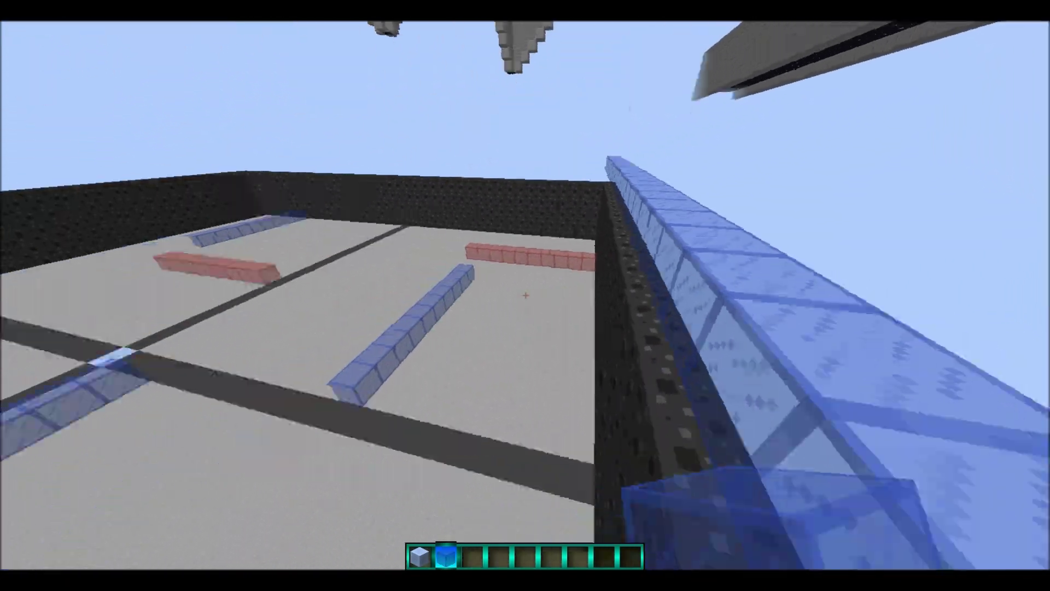
# Step: Clear the ice and blue glass blocks from the hotbar
pyautogui.scroll(-1, 526, 295)
pyautogui.scroll(-1, 525, 296)
pyautogui.press('e')
pyautogui.keyDown('shift'); pyautogui.click(444, 363); pyautogui.keyUp('shift')
pyautogui.keyDown('shift'); pyautogui.click(424, 365); pyautogui.keyUp('shift')
pyautogui.press('e')
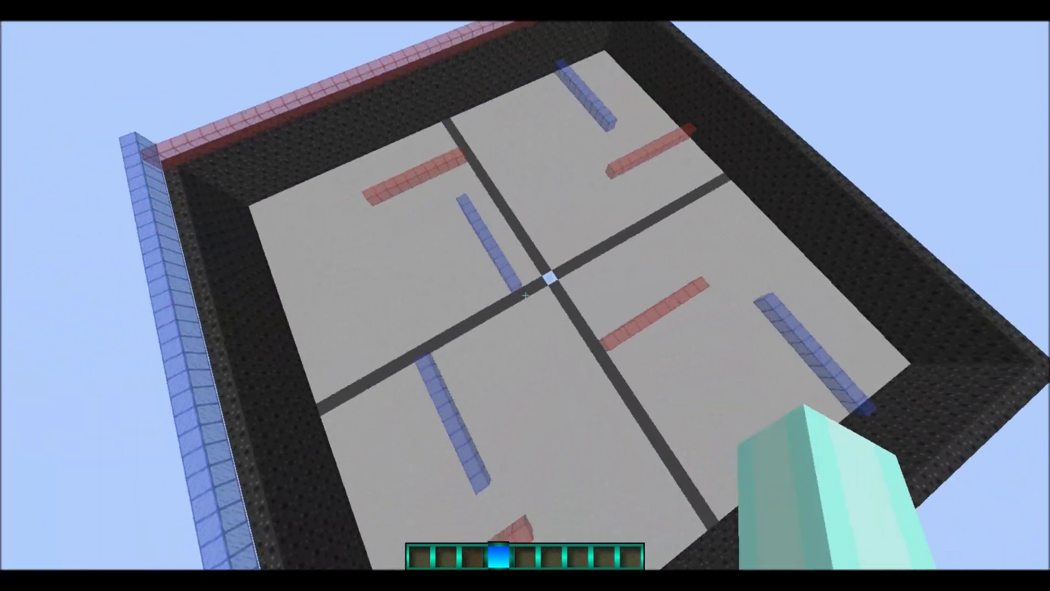
# Step: Hover directly above the central ice block and load the corners schematic with //schematic load corners
pyautogui.click(525, 296)
pyautogui.press('w')
pyautogui.press('shift')
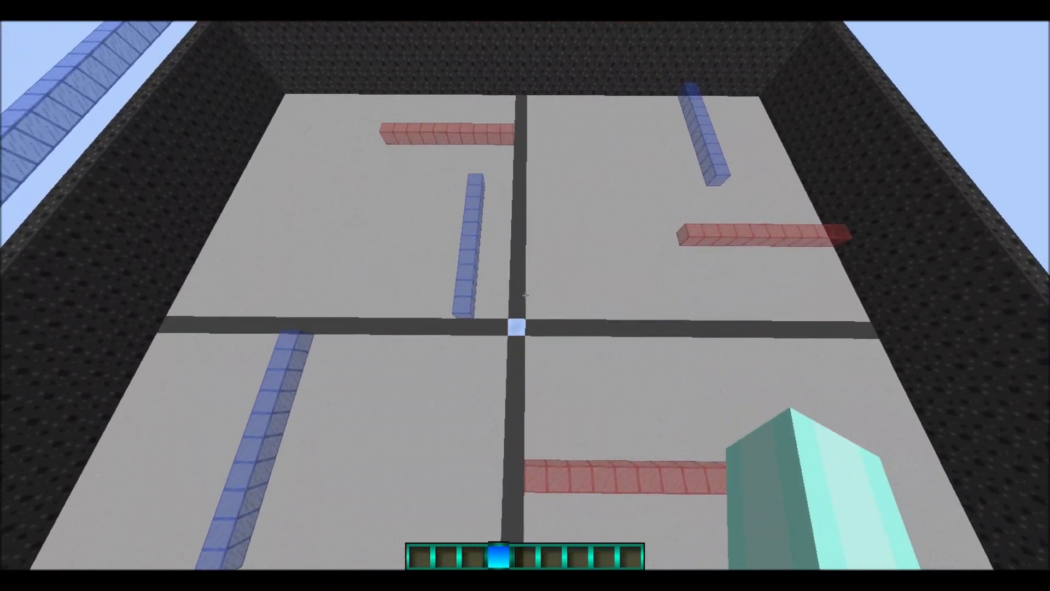
pyautogui.press('/')
pyautogui.write('//schematic corn')
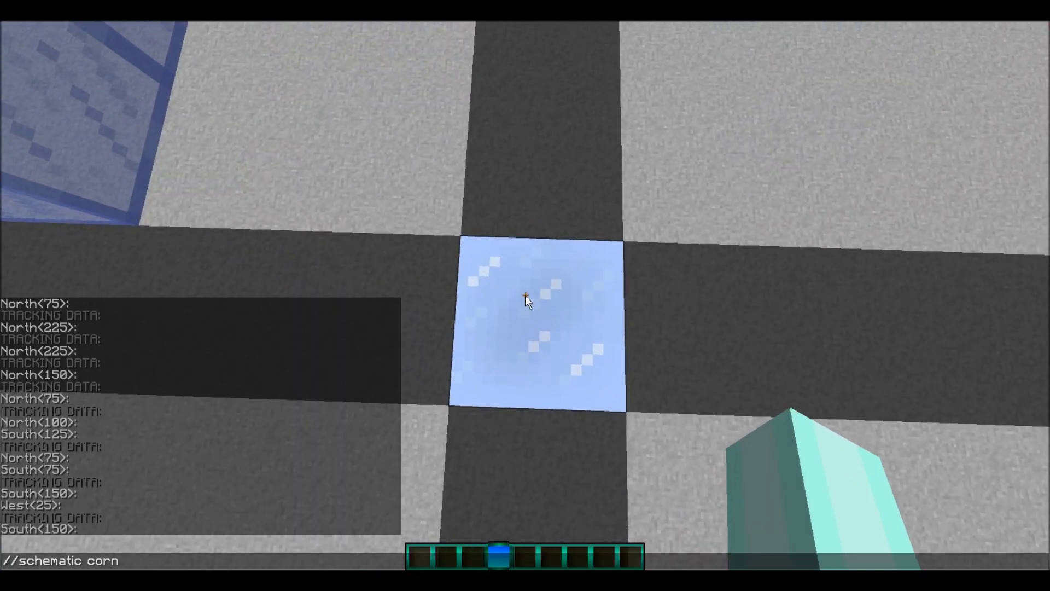
pyautogui.press('Return')
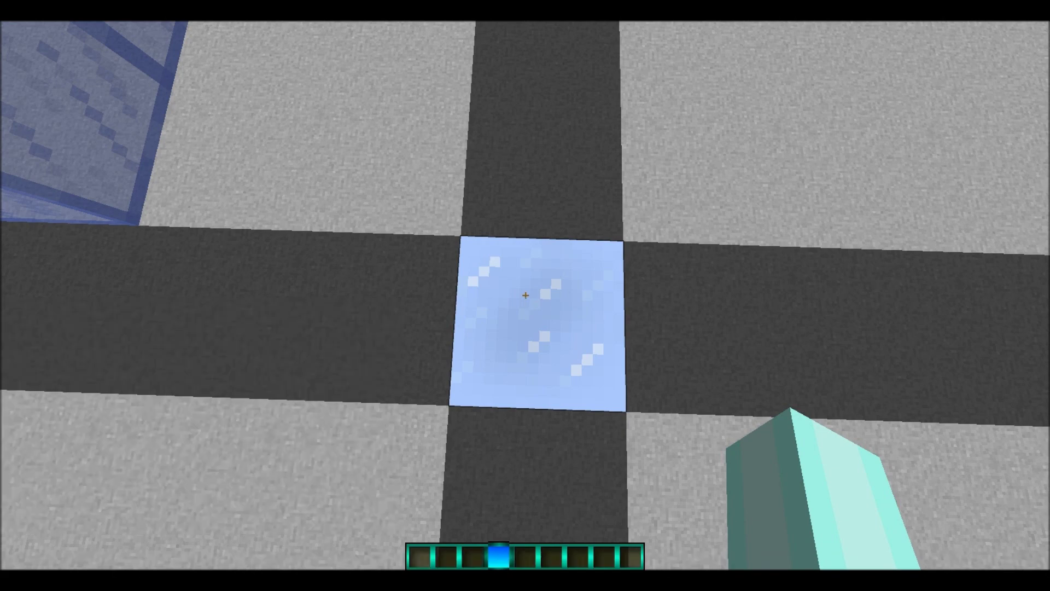
pyautogui.press('t')
pyautogui.press('Up')
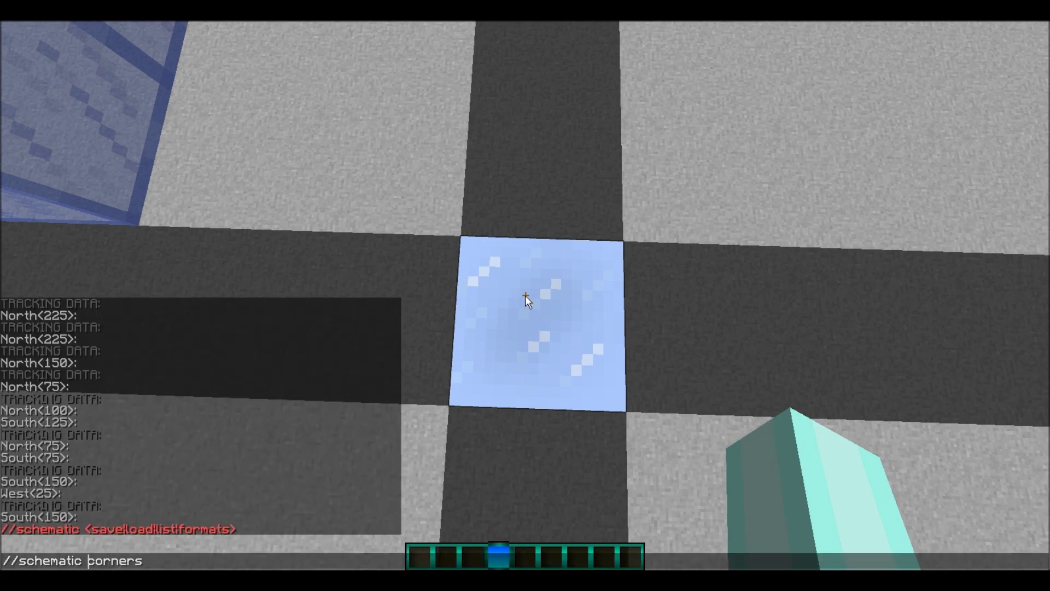
pyautogui.write('load')
pyautogui.press('Return')
# Step: Paste the loaded corners schematic at the arena's centre with //paste
pyautogui.press('/')
pyautogui.write('/paste')
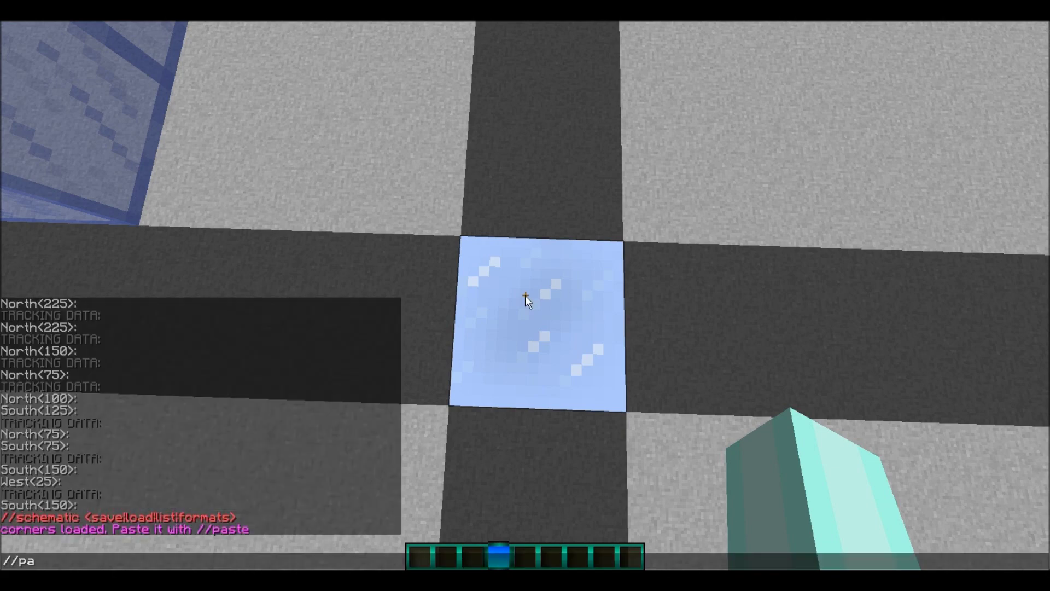
pyautogui.press('Return')
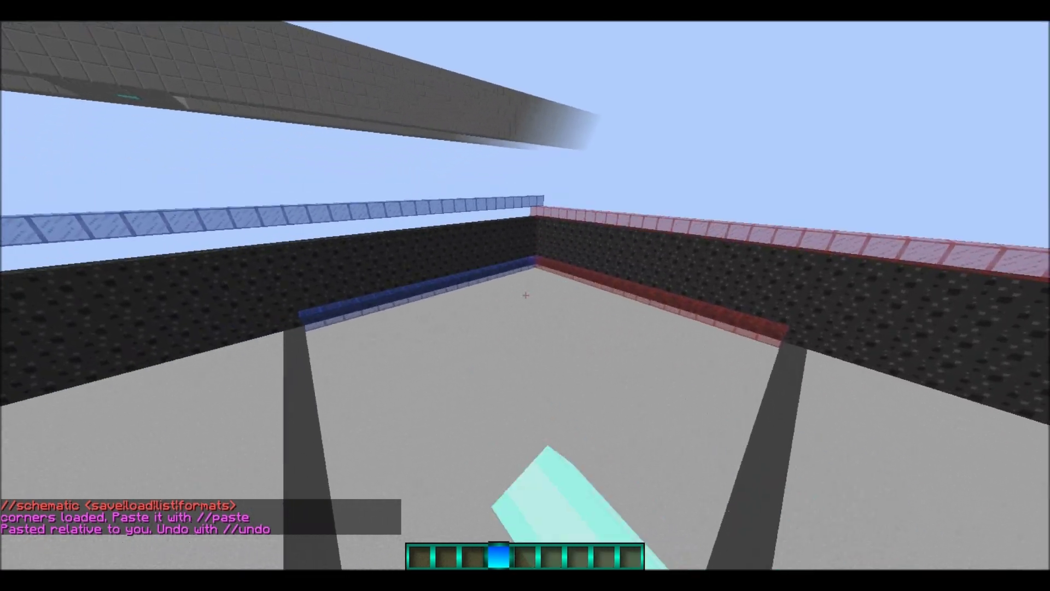
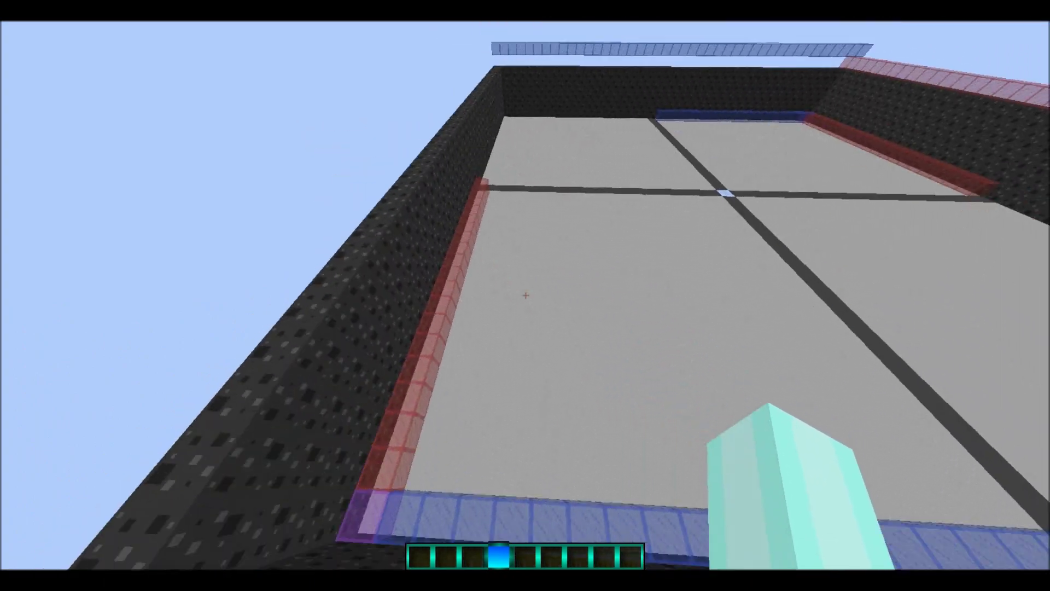
# Step: Examine the red and blue rows along the walls of the opposite corner quadrants, up close and from high overhead
pyautogui.press('w')
pyautogui.press('shift')
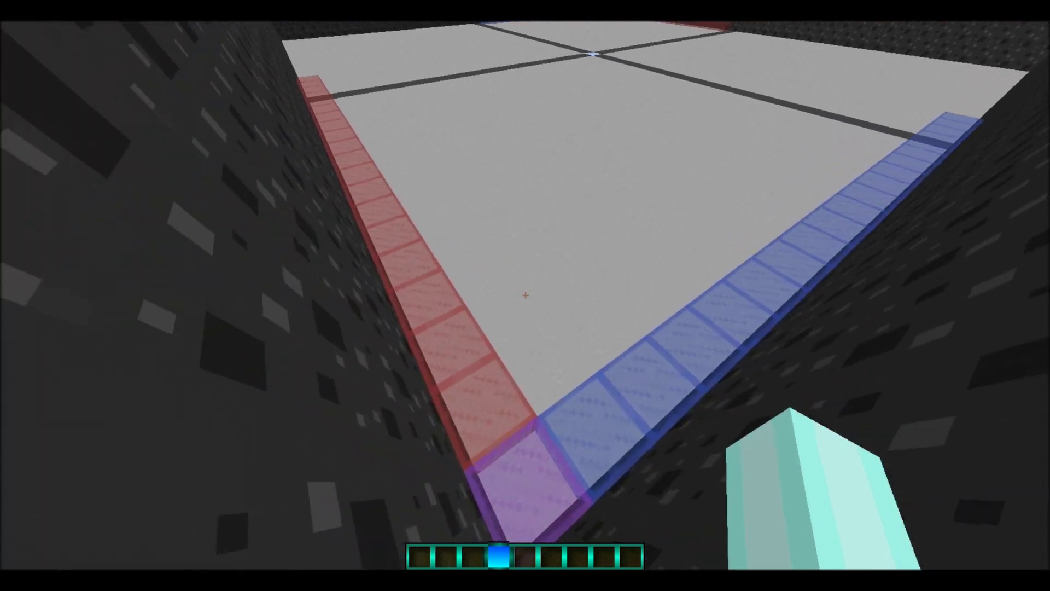
pyautogui.press('space')
pyautogui.press('s')
pyautogui.click(525, 296)
pyautogui.click(526, 296)
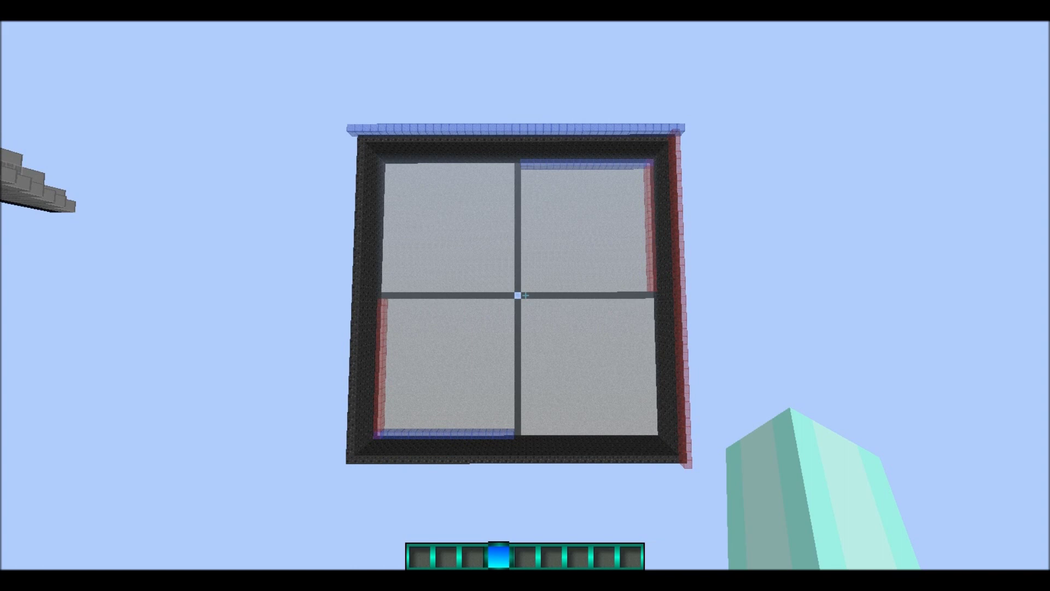
pyautogui.press('shift')
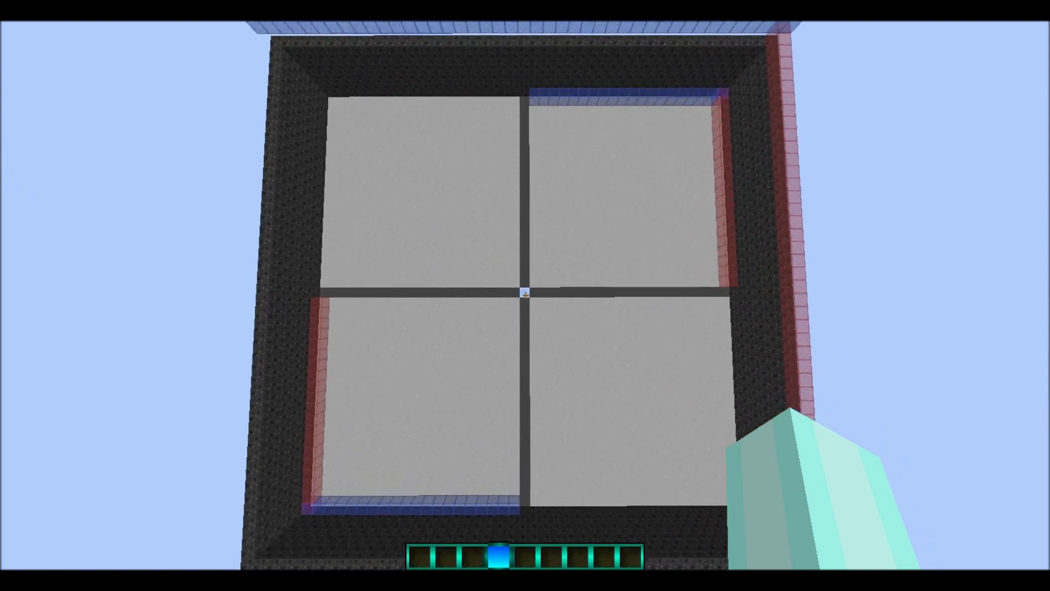
pyautogui.press('shift')
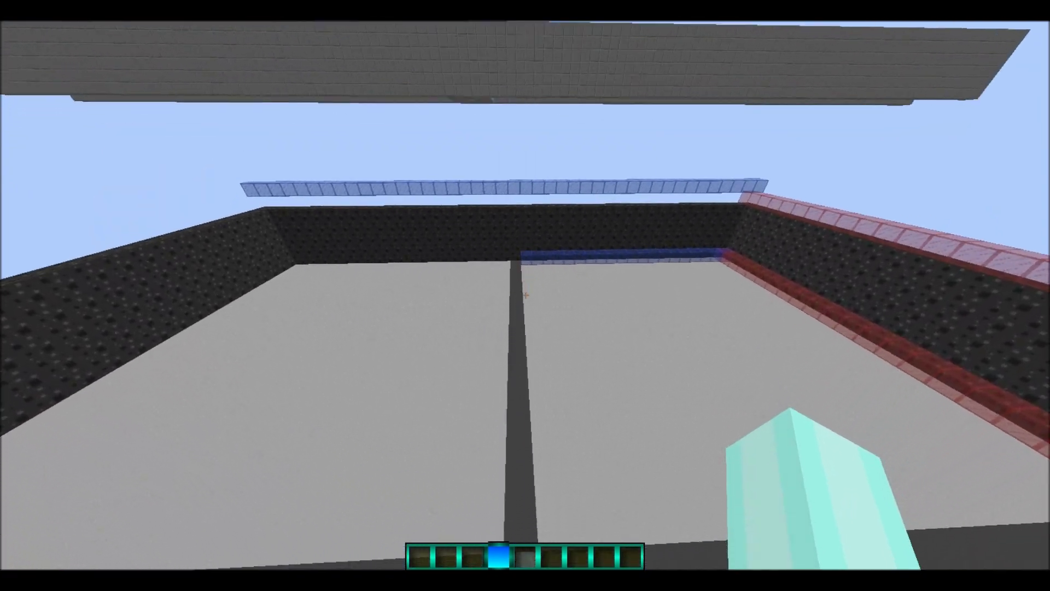
# Step: Stock the hotbar with gold, obsidian and diamond blocks from the building blocks
pyautogui.press('e')
pyautogui.scroll(-1, 476, 238)
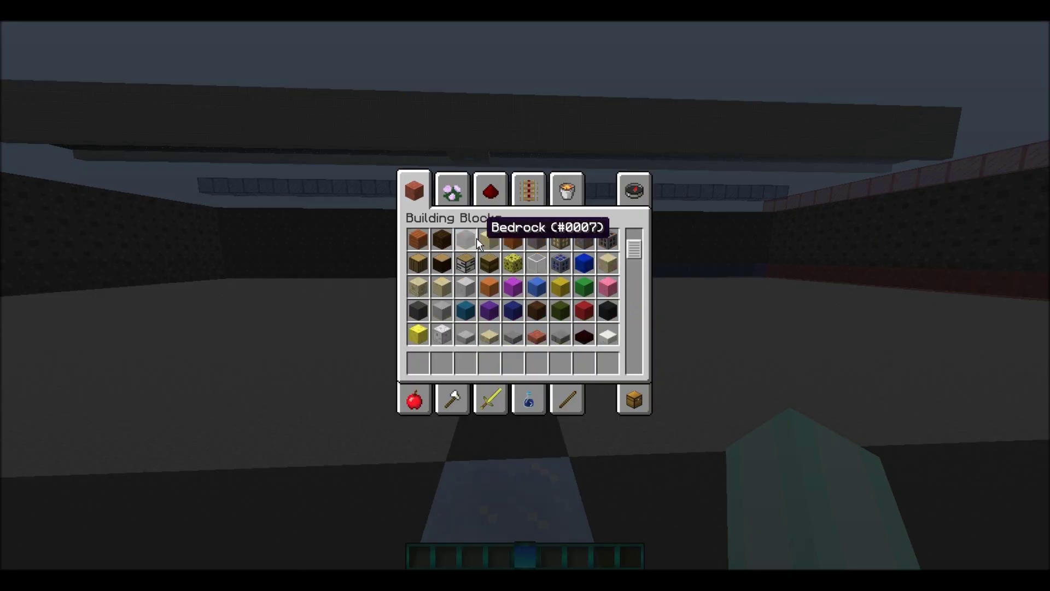
pyautogui.scroll(-1, 476, 243)
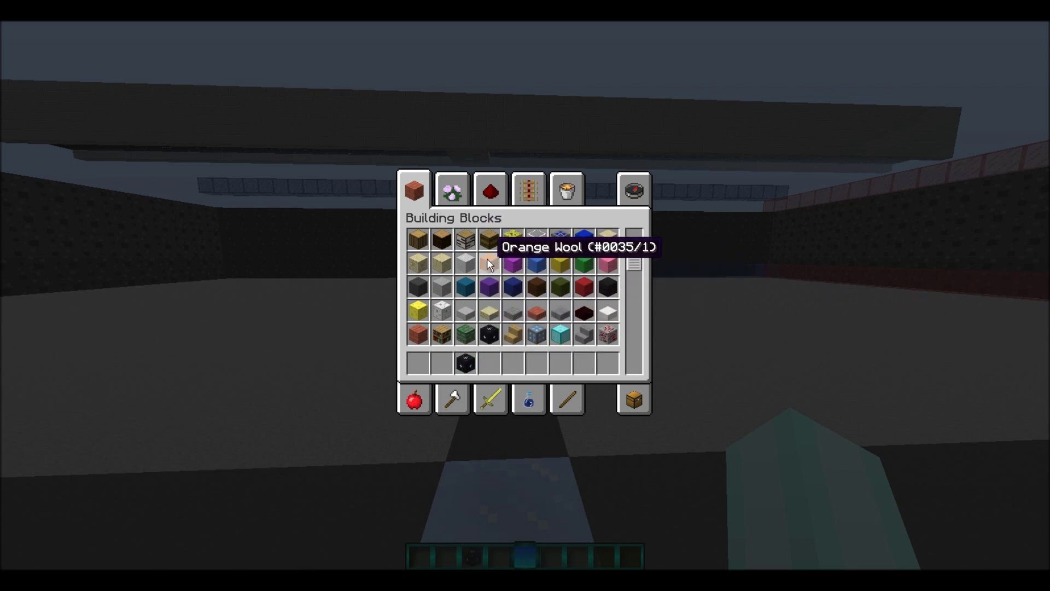
pyautogui.press('e')
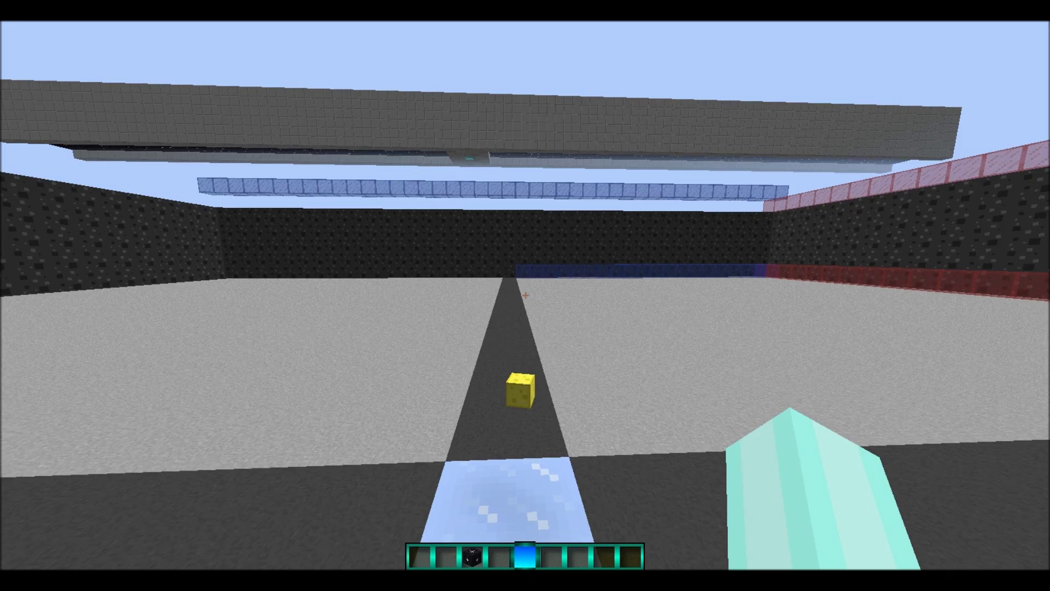
pyautogui.press('e')
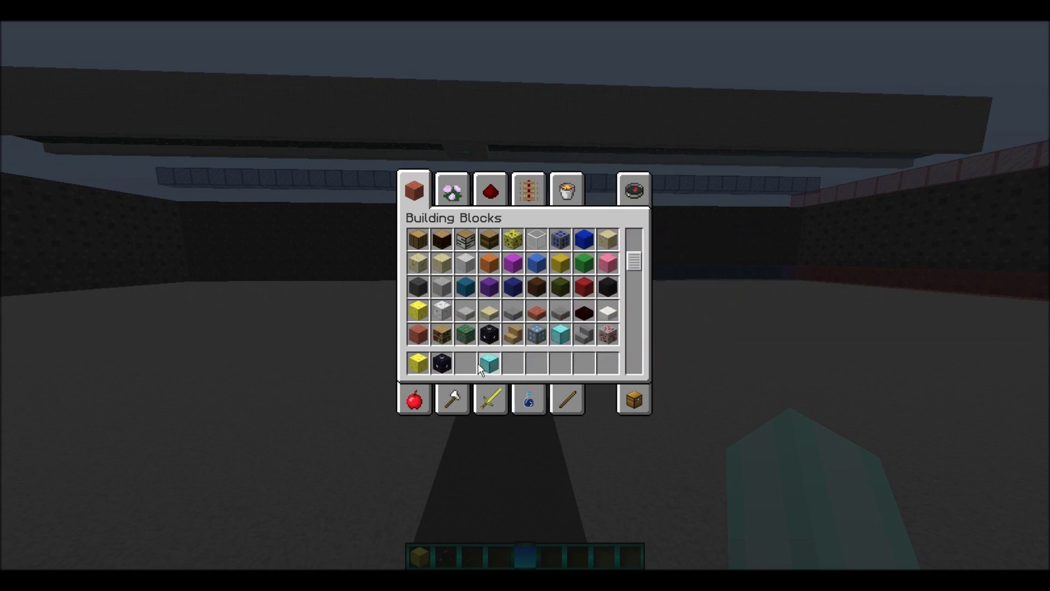
pyautogui.press('e')
# Step: Build a floor-level row near the central ice block from one diamond block, five obsidian blocks and one gold block
pyautogui.scroll(2, 525, 296)
pyautogui.rightClick(525, 296)
pyautogui.scroll(1, 526, 296)
pyautogui.rightClick(525, 295)
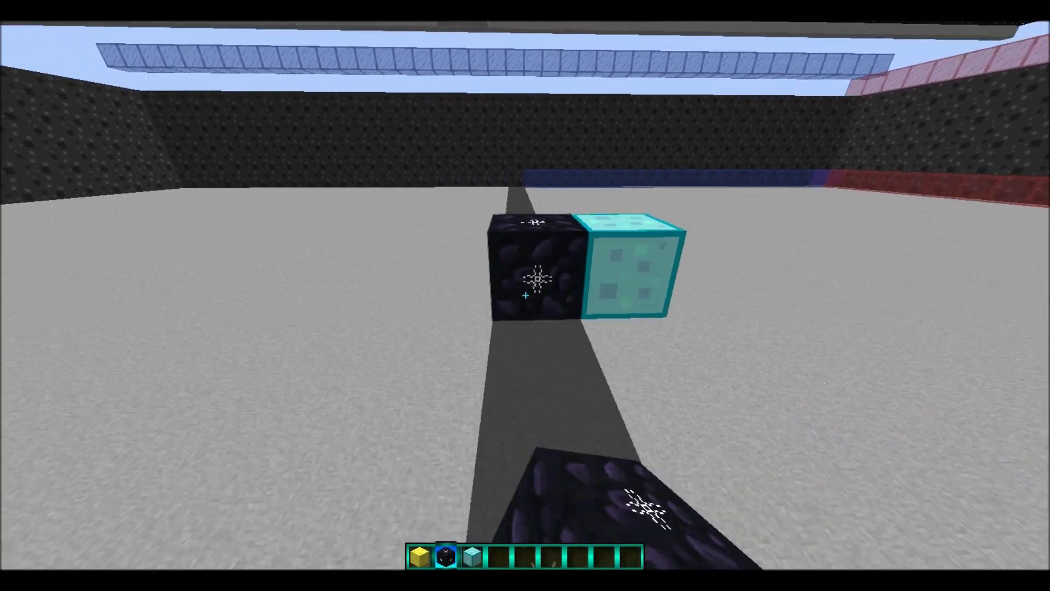
pyautogui.rightClick(525, 295)
pyautogui.rightClick(526, 296)
pyautogui.rightClick(525, 295)
pyautogui.rightClick(525, 295)
pyautogui.scroll(1, 526, 296)
pyautogui.rightClick(525, 296)
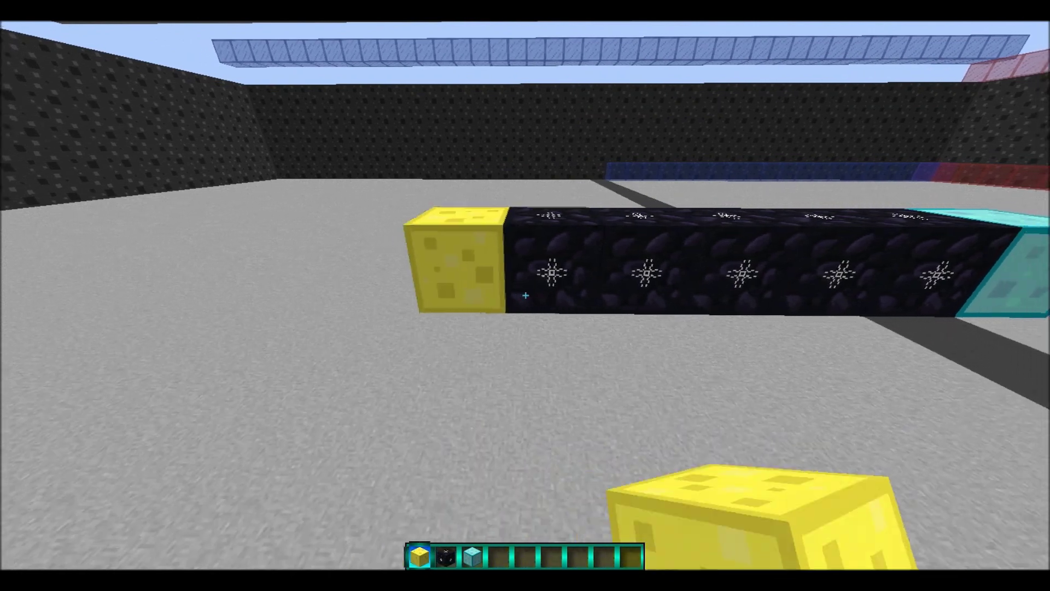
# Step: Stack a shorter row on top, starting above the gold block, with one gold, three obsidian and one diamond block
pyautogui.rightClick(525, 296)
pyautogui.scroll(-1, 525, 296)
pyautogui.rightClick(525, 296)
pyautogui.rightClick(526, 295)
pyautogui.rightClick(525, 295)
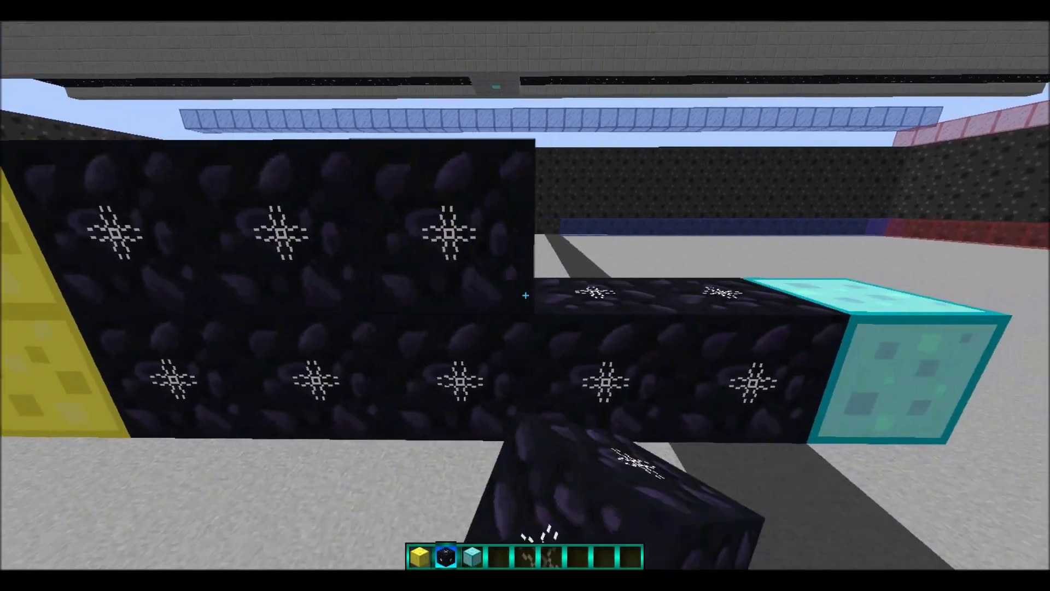
pyautogui.scroll(-1, 526, 295)
pyautogui.rightClick(525, 296)
# Step: Go around to the rows' diamond end and break the upper row's diamond block
pyautogui.press('s')
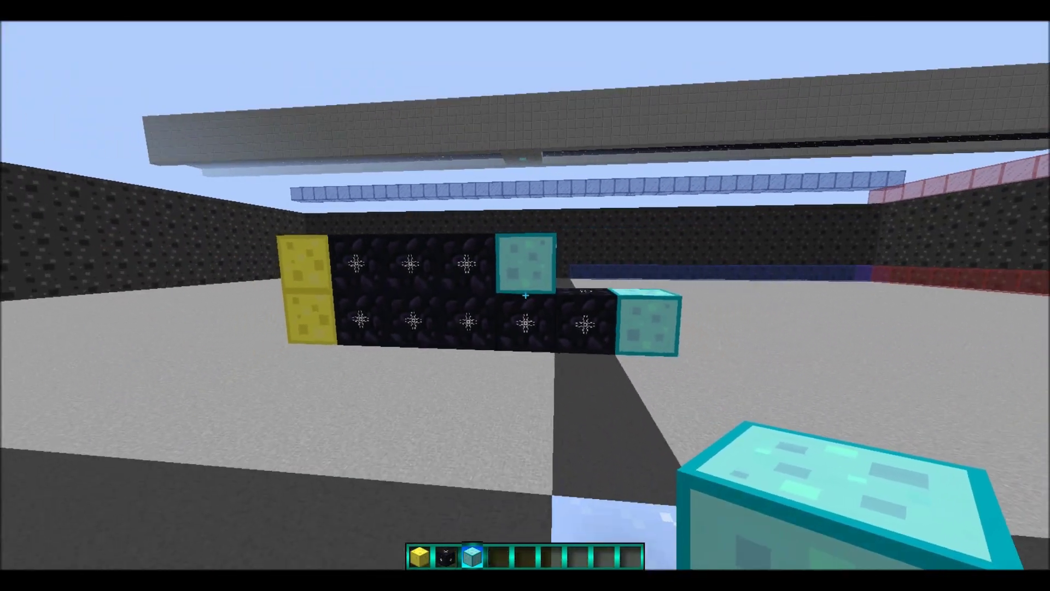
pyautogui.press('d')
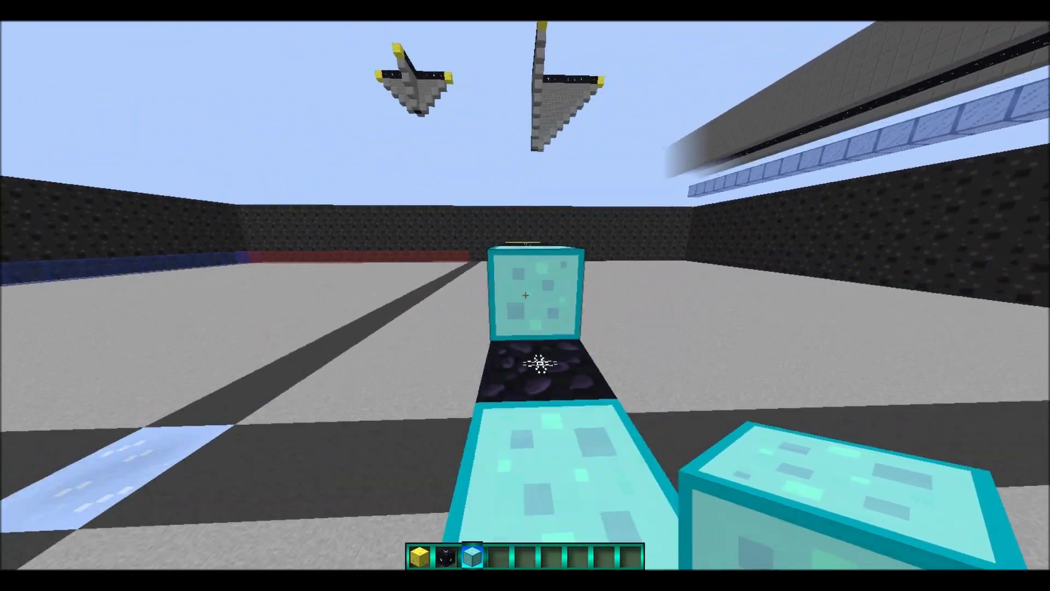
pyautogui.press('w')
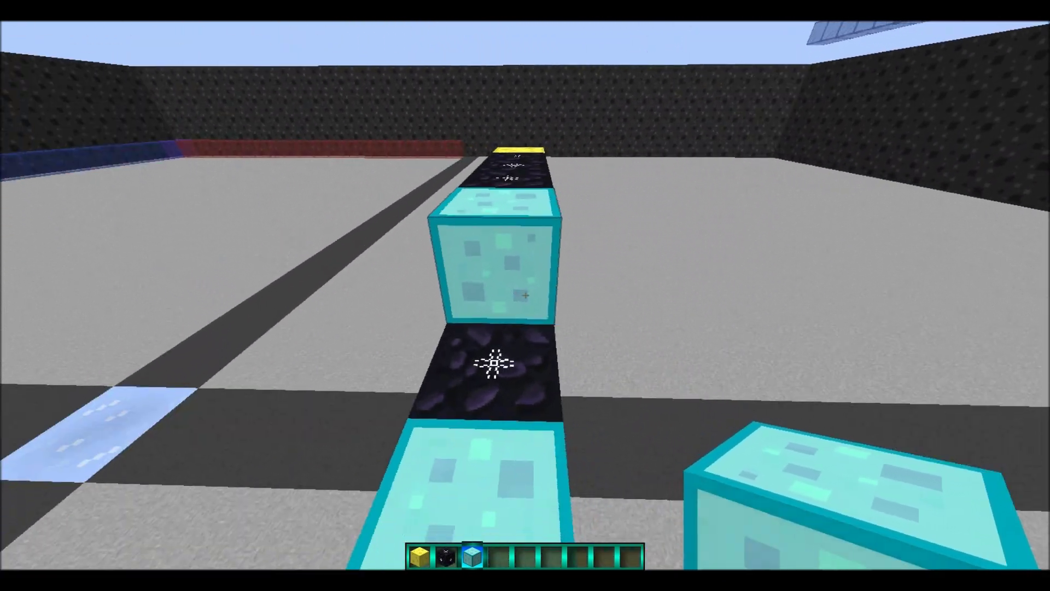
pyautogui.click(525, 296)
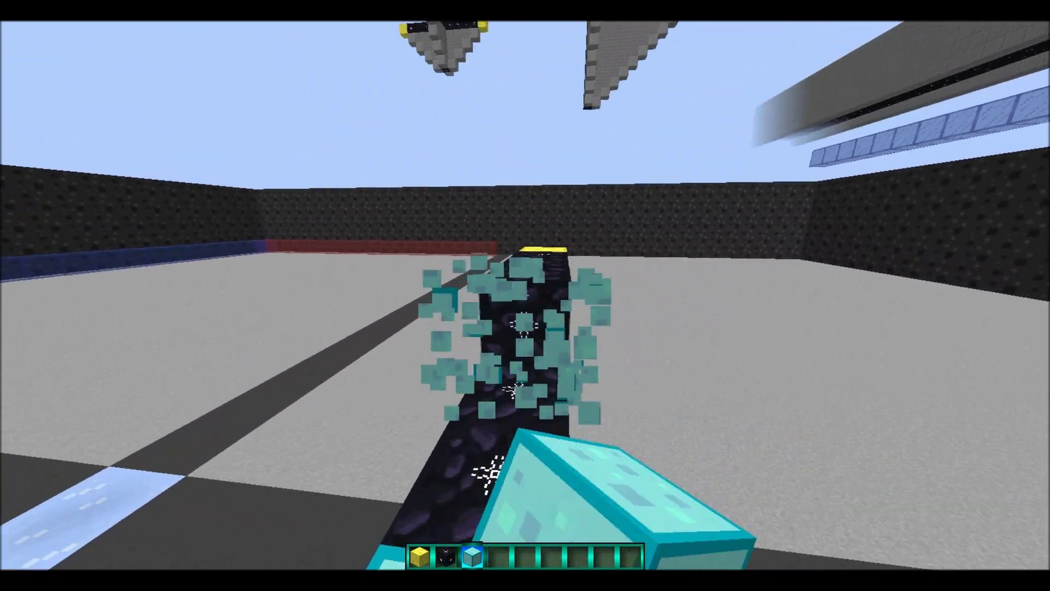
# Step: Break the remaining obsidian and gold blocks of the upper row, keeping the floor-level row intact
pyautogui.click(525, 295)
pyautogui.click(525, 296)
pyautogui.click(525, 296)
pyautogui.press('w')
pyautogui.click(525, 296)
pyautogui.press('a')
pyautogui.scroll(-2, 526, 295)
pyautogui.press('s')
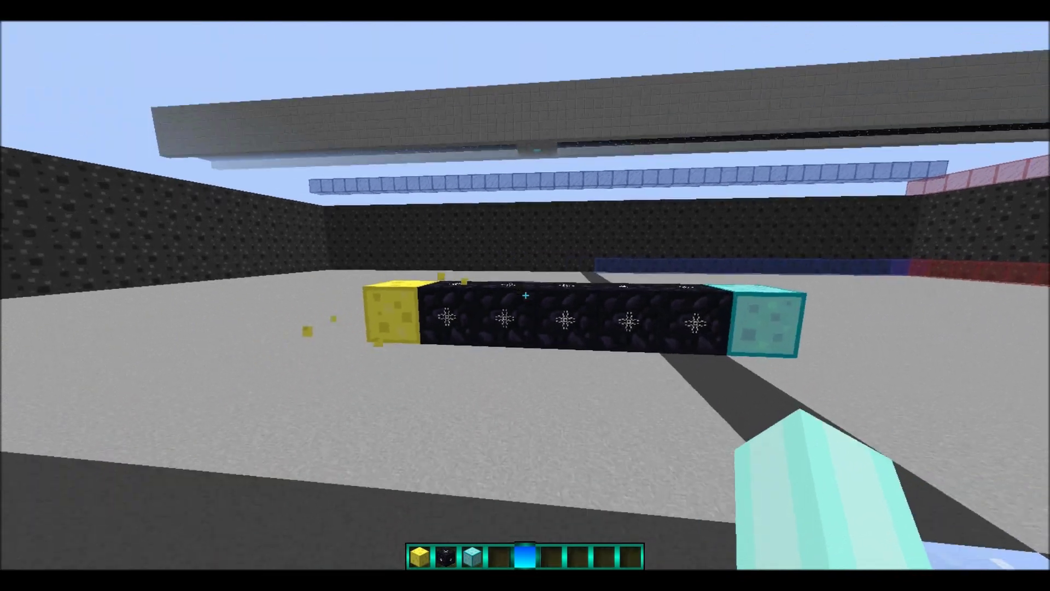
# Step: Place two more diamond blocks side by side next to the floor row's diamond block
pyautogui.press('w')
pyautogui.scroll(2, 526, 295)
pyautogui.press('d')
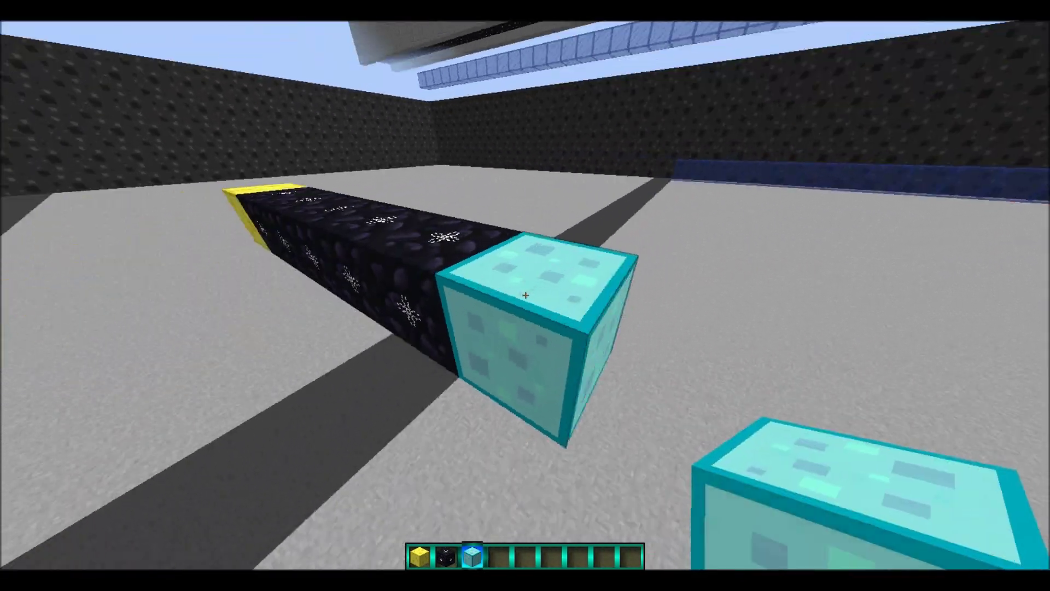
pyautogui.rightClick(525, 296)
pyautogui.press('d')
pyautogui.rightClick(526, 295)
# Step: Extend the two added diamond blocks with rows of three and one obsidian blocks, ending each row with a gold block
pyautogui.scroll(1, 525, 296)
pyautogui.press('w')
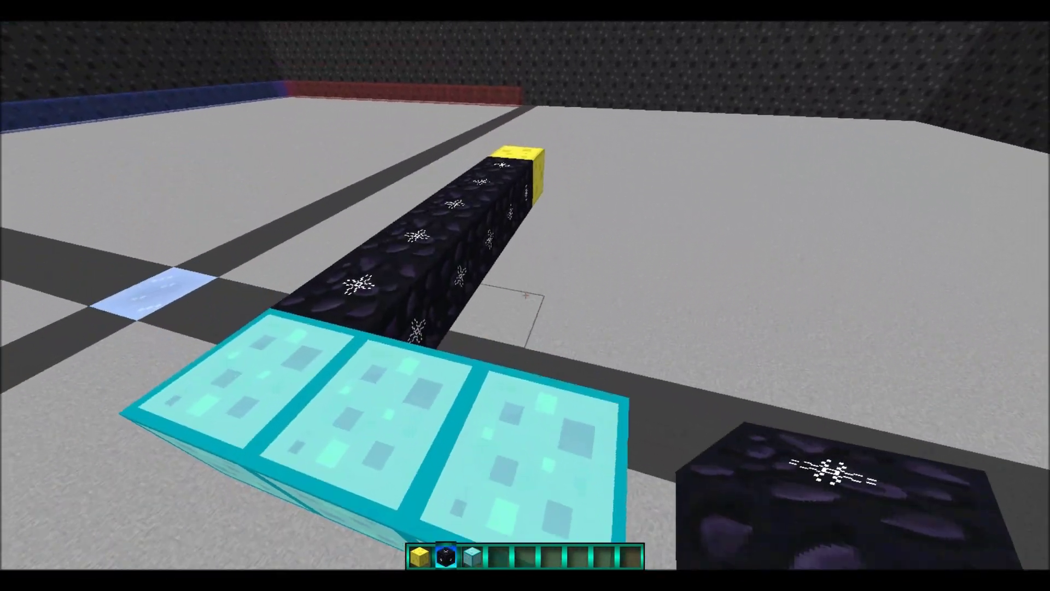
pyautogui.rightClick(525, 295)
pyautogui.press('space')
pyautogui.rightClick(525, 295)
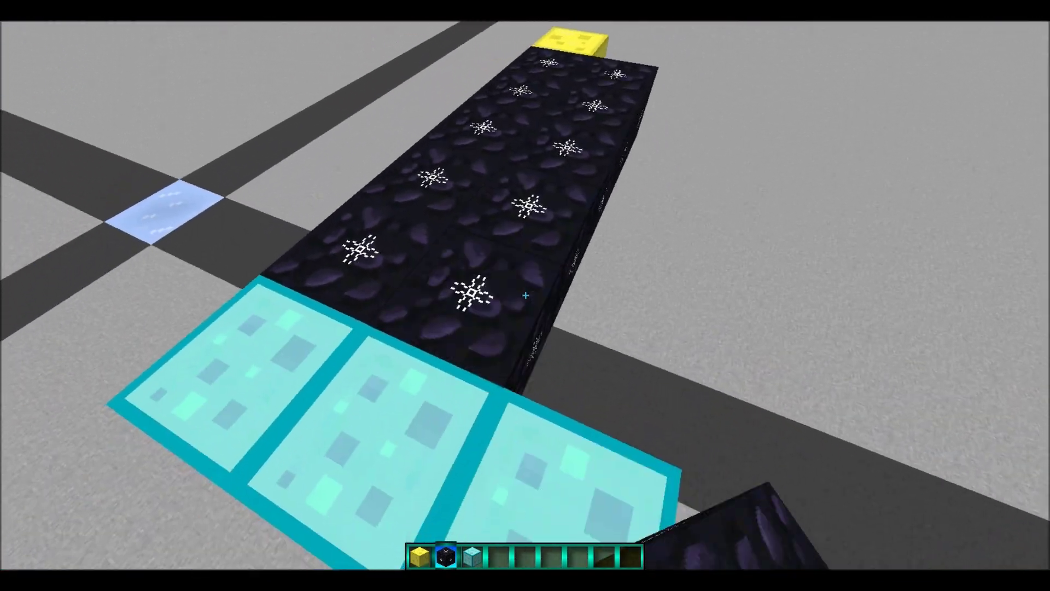
pyautogui.click(526, 295)
pyautogui.click(525, 295)
pyautogui.scroll(1, 525, 295)
pyautogui.rightClick(525, 295)
pyautogui.rightClick(525, 295)
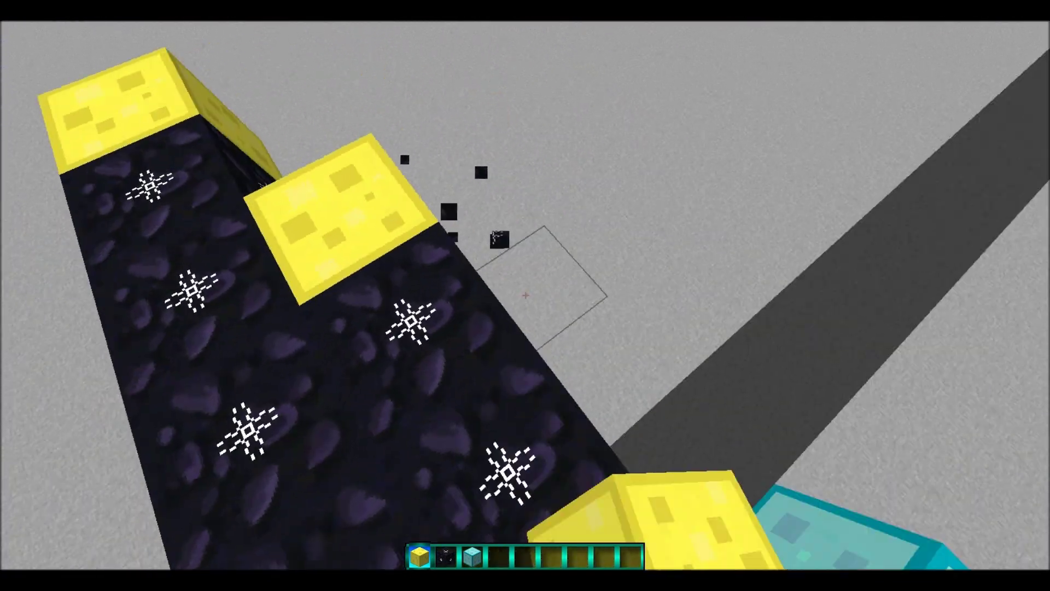
pyautogui.rightClick(525, 295)
# Step: Run the /track command above each of the three floor-level diamond blocks to read their tracking data
pyautogui.scroll(-1, 525, 296)
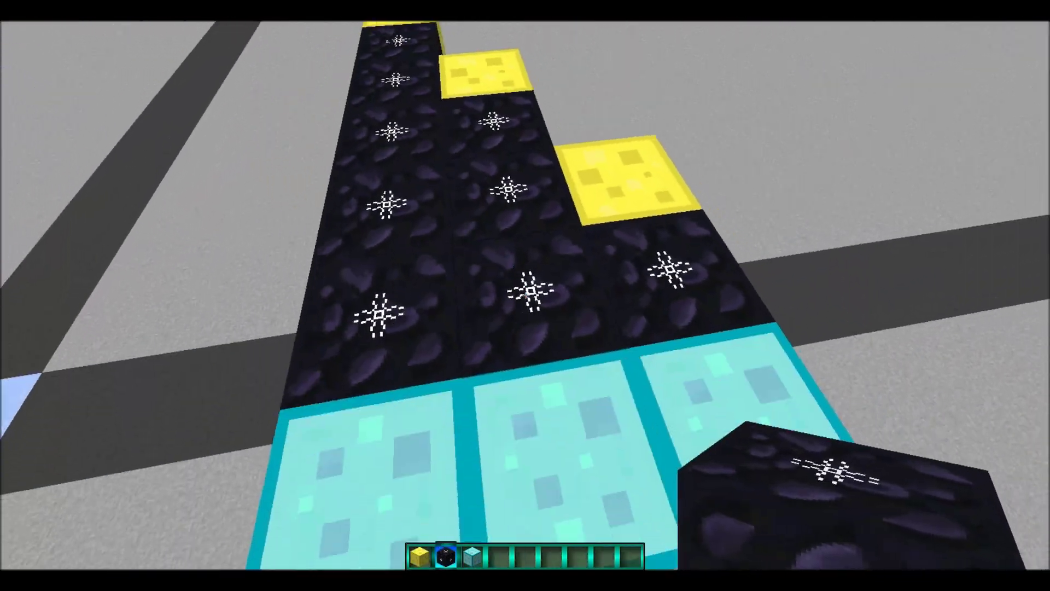
pyautogui.press('space')
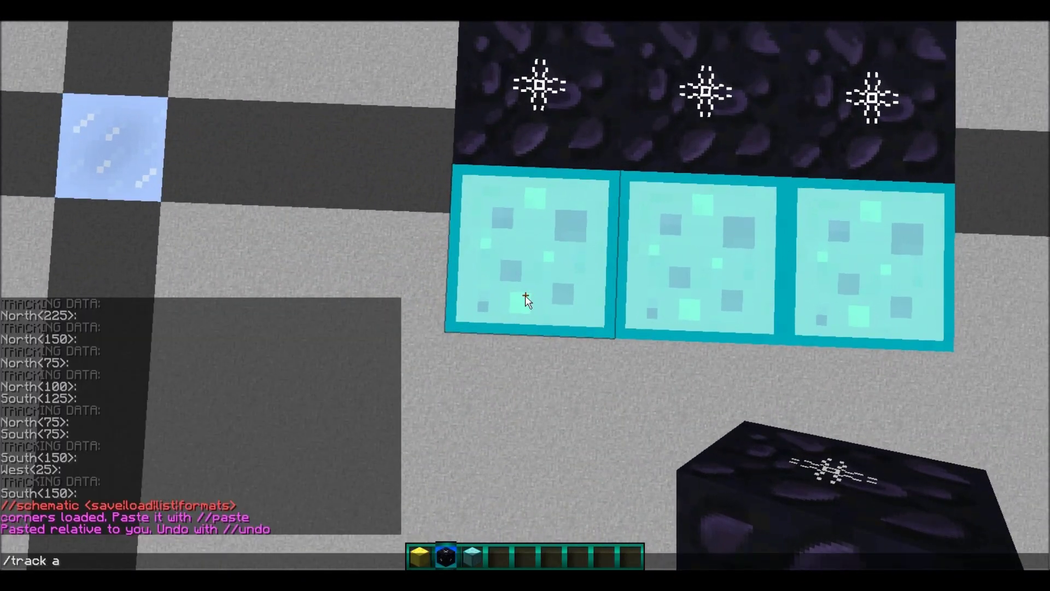
pyautogui.press('Return')
pyautogui.press('d')
pyautogui.press('d')
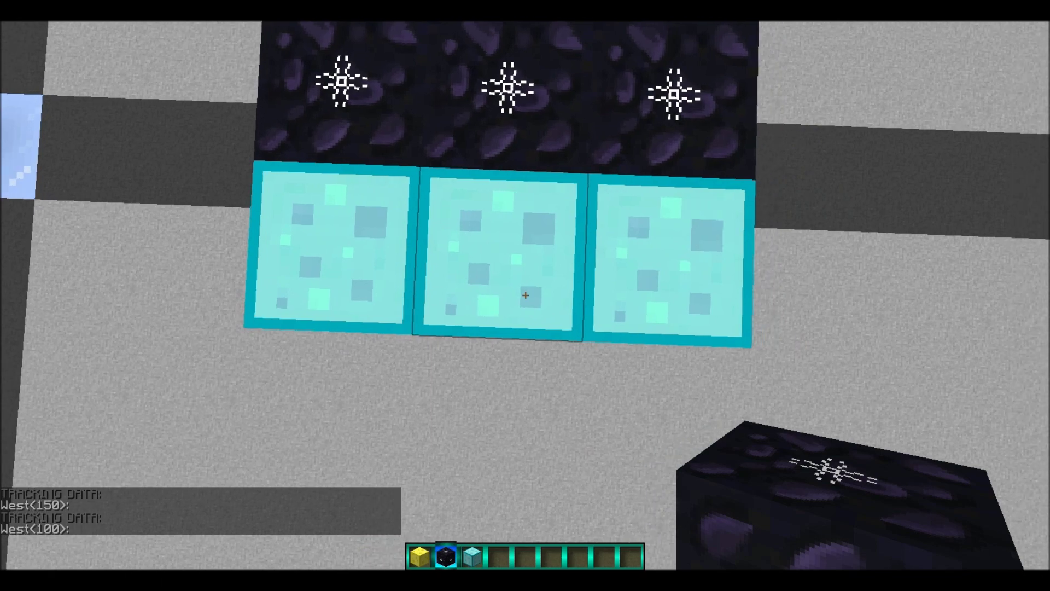
pyautogui.press('d')
pyautogui.press('t')
pyautogui.press('Up')
# Step: Stack a gold block on top of the gold end of each of the three rows
pyautogui.scroll(-1, 525, 295)
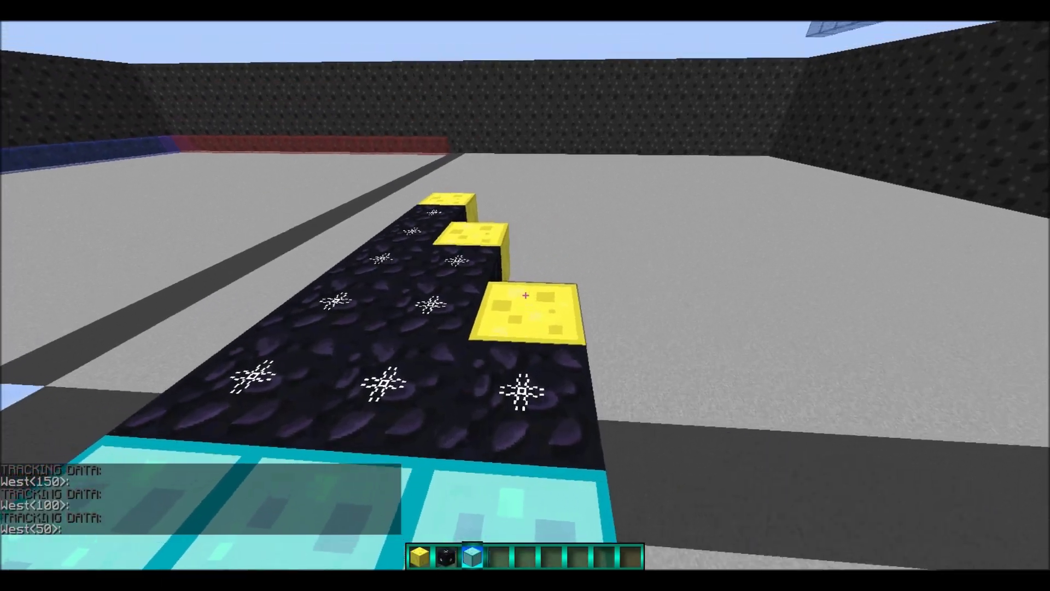
pyautogui.scroll(1, 525, 296)
pyautogui.rightClick(525, 296)
pyautogui.press('w')
pyautogui.press('a')
pyautogui.rightClick(526, 296)
pyautogui.rightClick(525, 295)
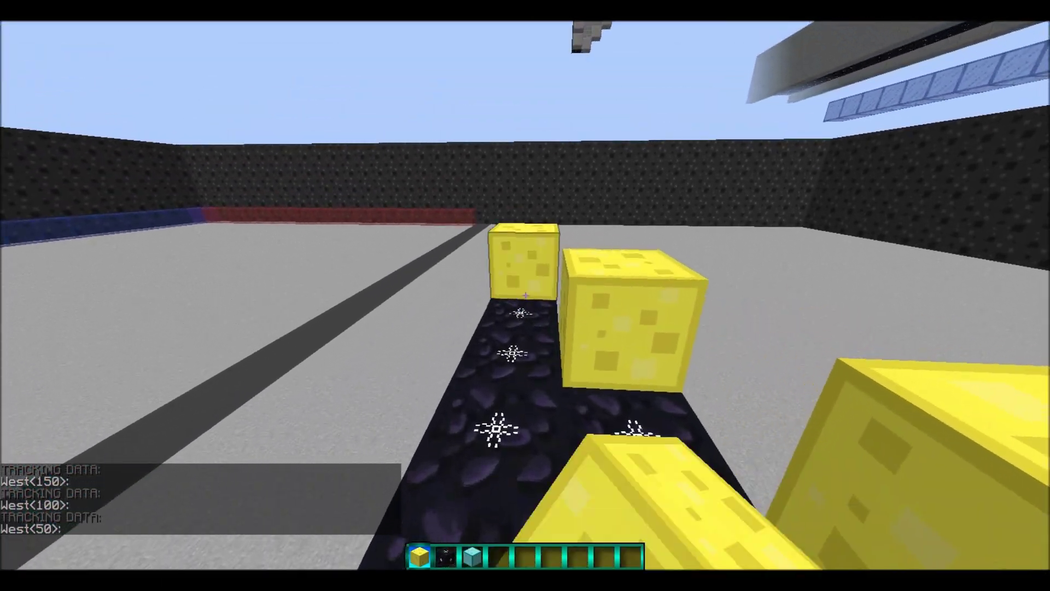
# Step: Place three diamond blocks in the upper layer, one on each row's obsidian block nearest the diamond end
pyautogui.press('s')
pyautogui.scroll(-2, 525, 296)
pyautogui.rightClick(526, 296)
pyautogui.rightClick(525, 296)
pyautogui.press('s')
pyautogui.rightClick(525, 295)
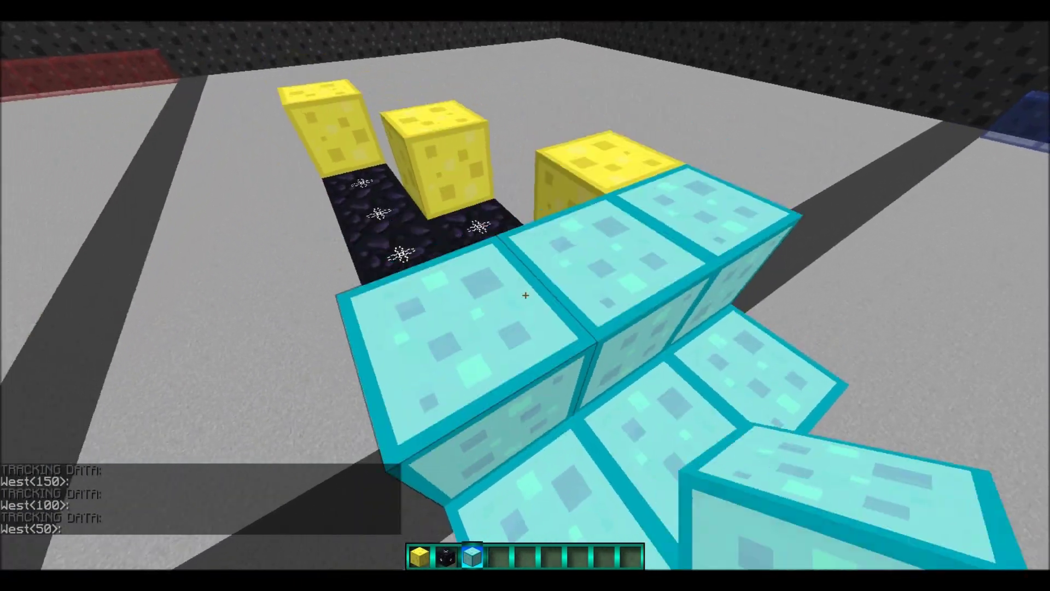
# Step: Fill the upper-layer gaps between the gold and diamond blocks with obsidian
pyautogui.press('w')
pyautogui.scroll(1, 526, 295)
pyautogui.rightClick(525, 296)
pyautogui.rightClick(525, 296)
pyautogui.press('w')
pyautogui.rightClick(526, 296)
pyautogui.rightClick(526, 295)
pyautogui.rightClick(525, 295)
pyautogui.press('s')
pyautogui.rightClick(526, 296)
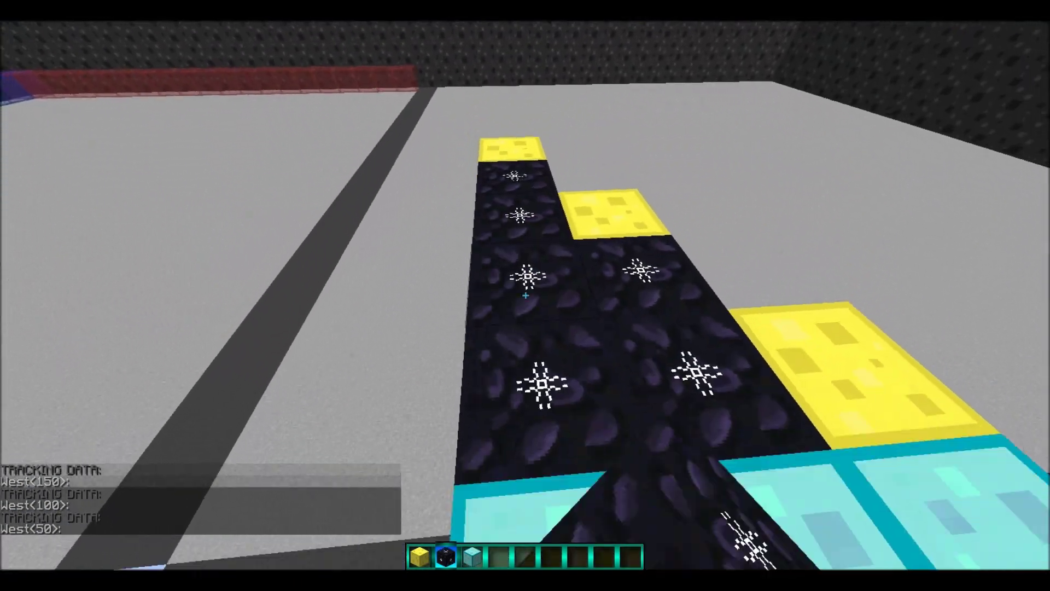
# Step: Track from each of the three upper-layer diamond blocks in turn to read their distances
pyautogui.press('Return')
pyautogui.press('d')
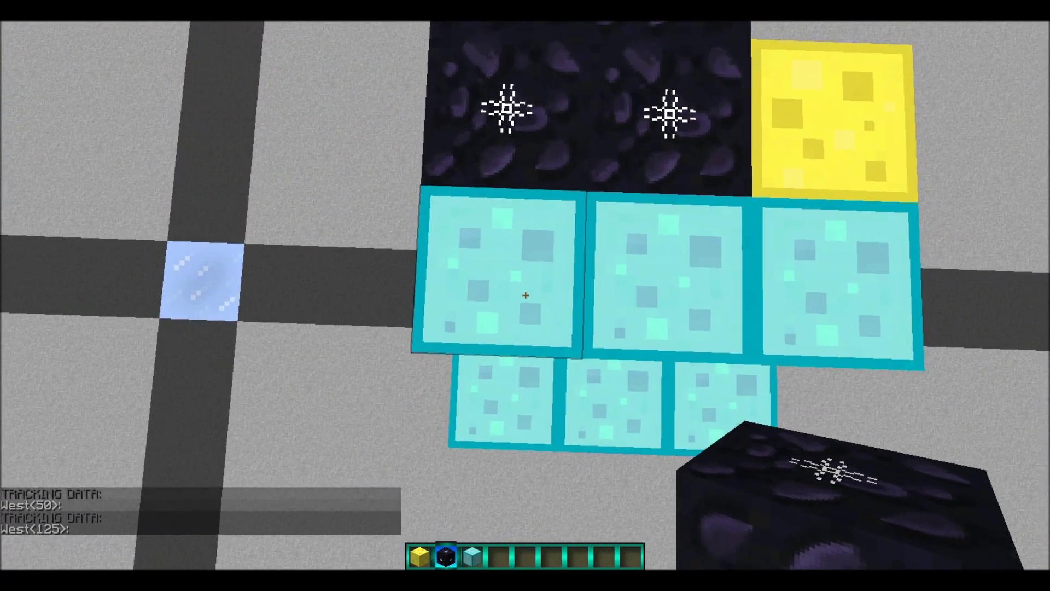
pyautogui.press('t')
pyautogui.press('Up')
pyautogui.press('Return')
pyautogui.press('d')
pyautogui.press('t')
pyautogui.press('Up')
pyautogui.press('Return')
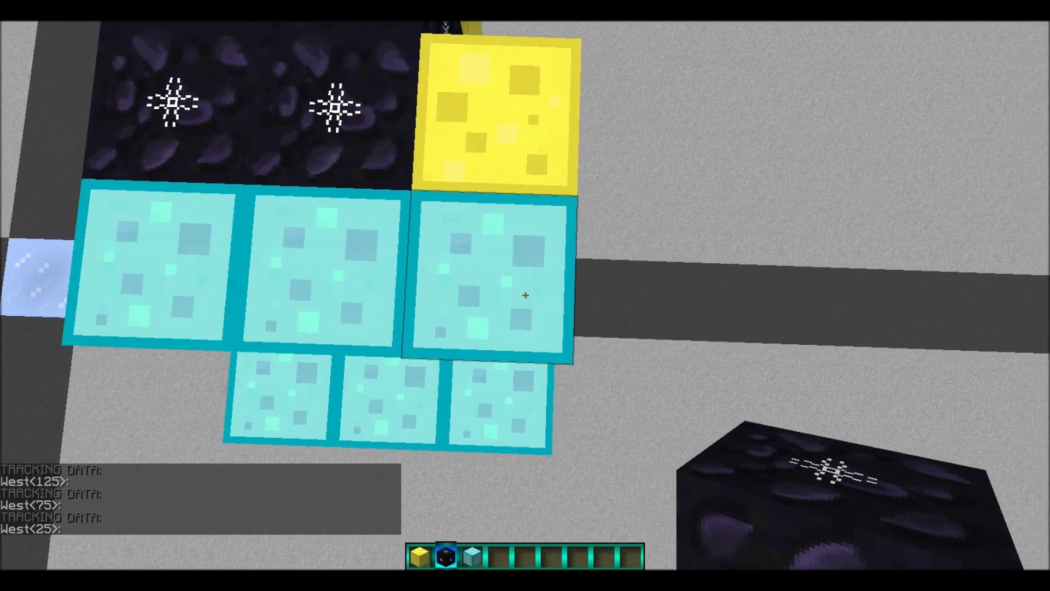
# Step: Repeat the tracking across the three lower diamond blocks and the three upper ones to compare their distances
pyautogui.scroll(-3, 525, 295)
pyautogui.press('a')
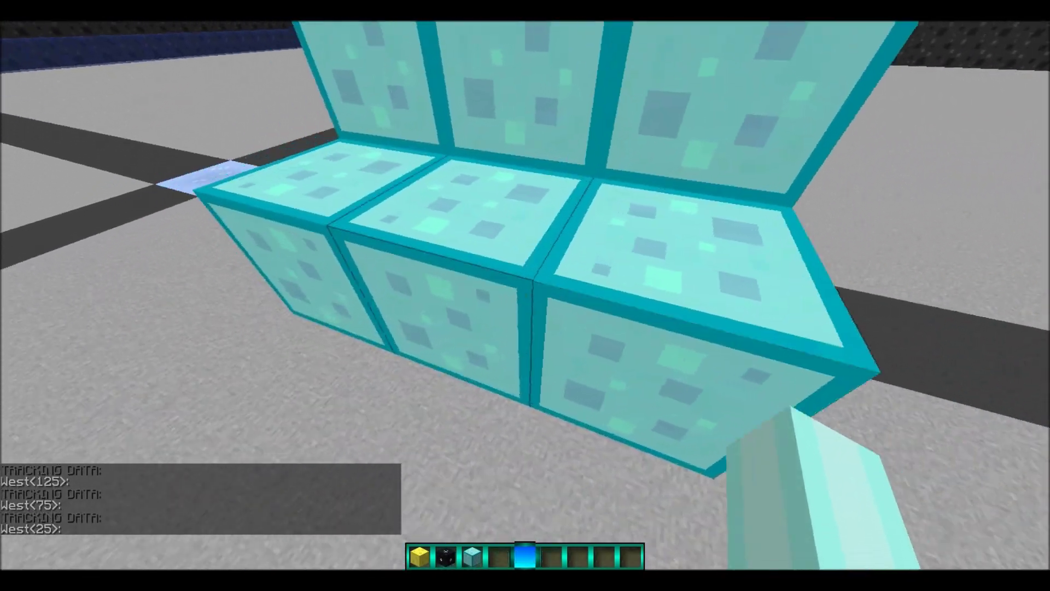
pyautogui.press('t')
pyautogui.press('Up')
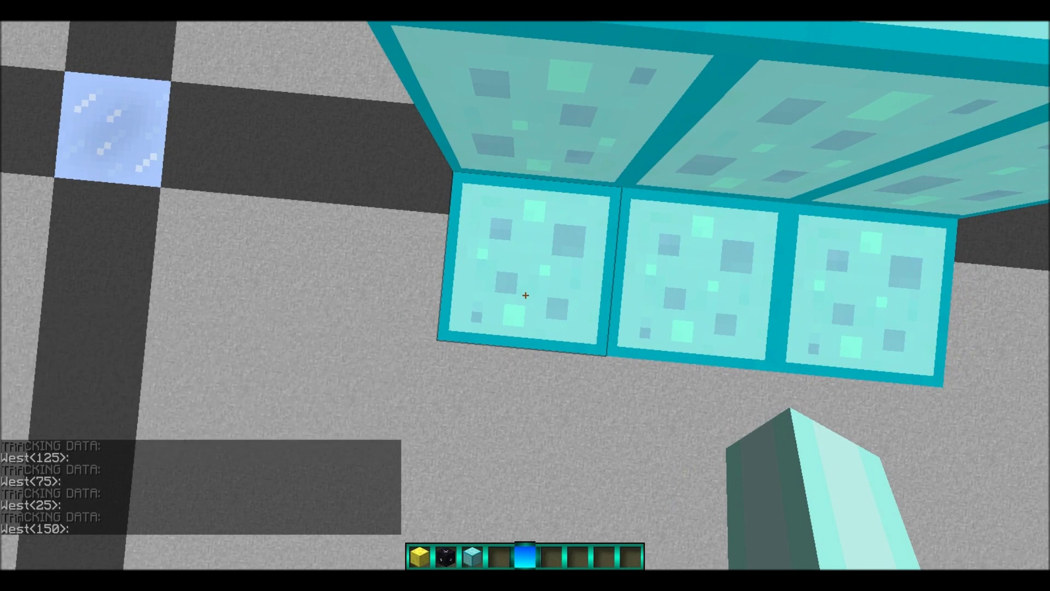
pyautogui.press('t')
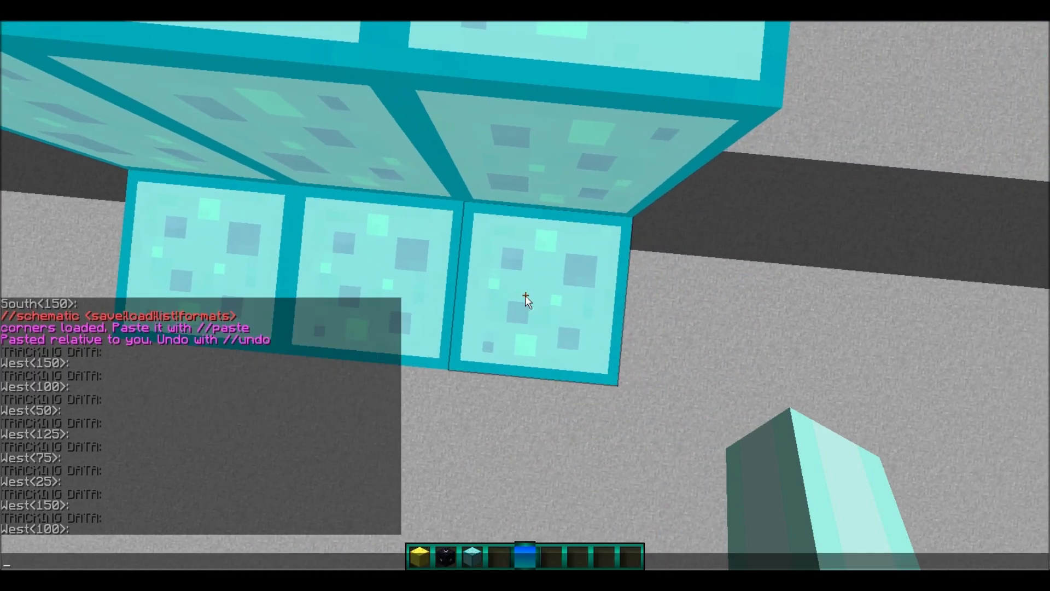
pyautogui.press('Escape')
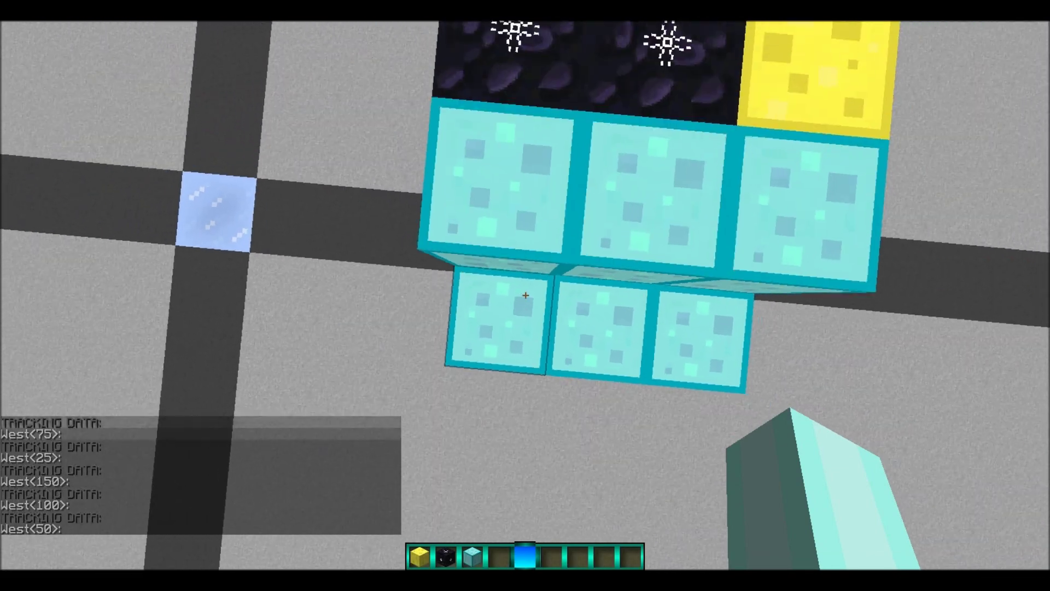
pyautogui.press('w')
pyautogui.press('t')
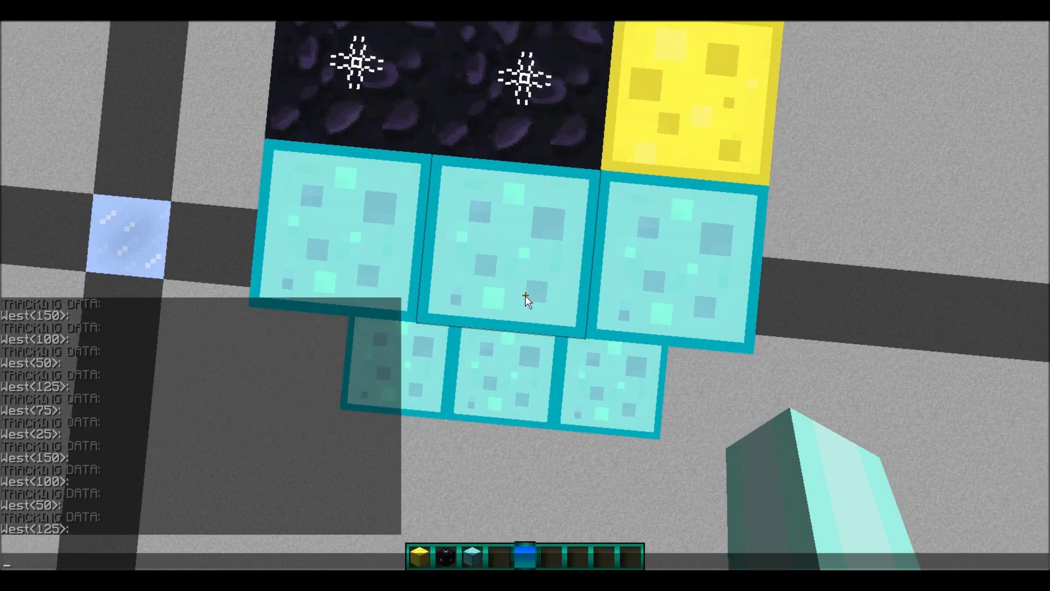
pyautogui.press('d')
pyautogui.press('t')
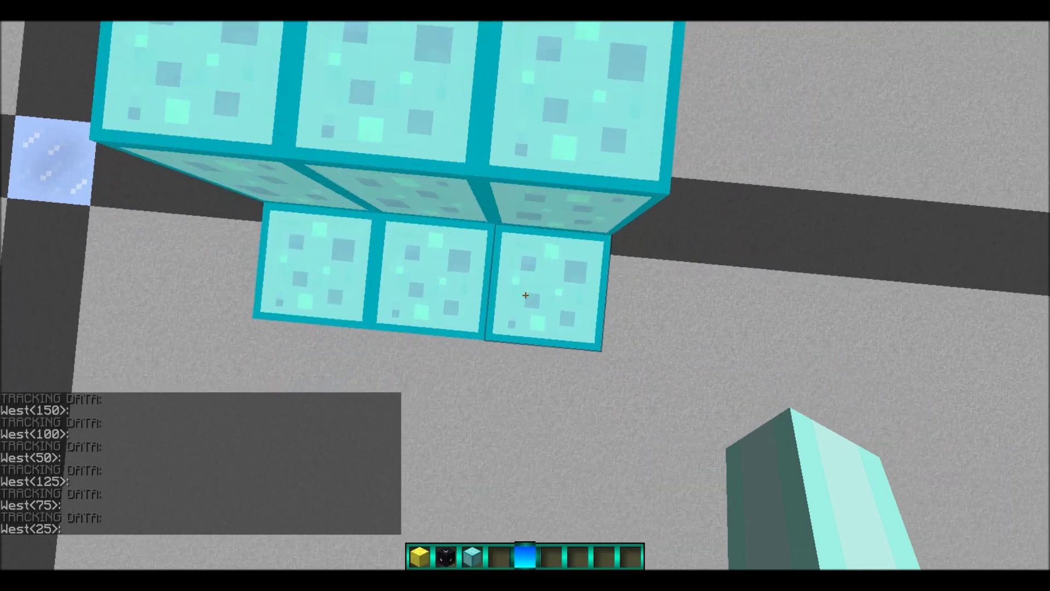
# Step: Lay a straight row of six diamond blocks on the open floor away from the stacked rows
pyautogui.press('3')
pyautogui.press('s')
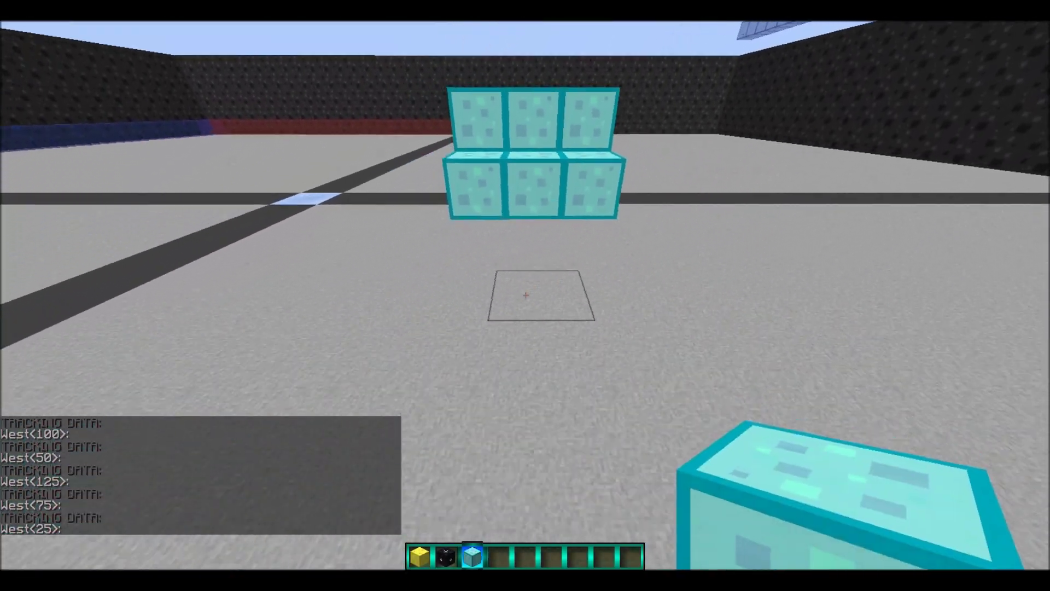
pyautogui.rightClick(527, 296)
pyautogui.press('d')
pyautogui.rightClick(526, 296)
pyautogui.rightClick(526, 295)
pyautogui.rightClick(525, 296)
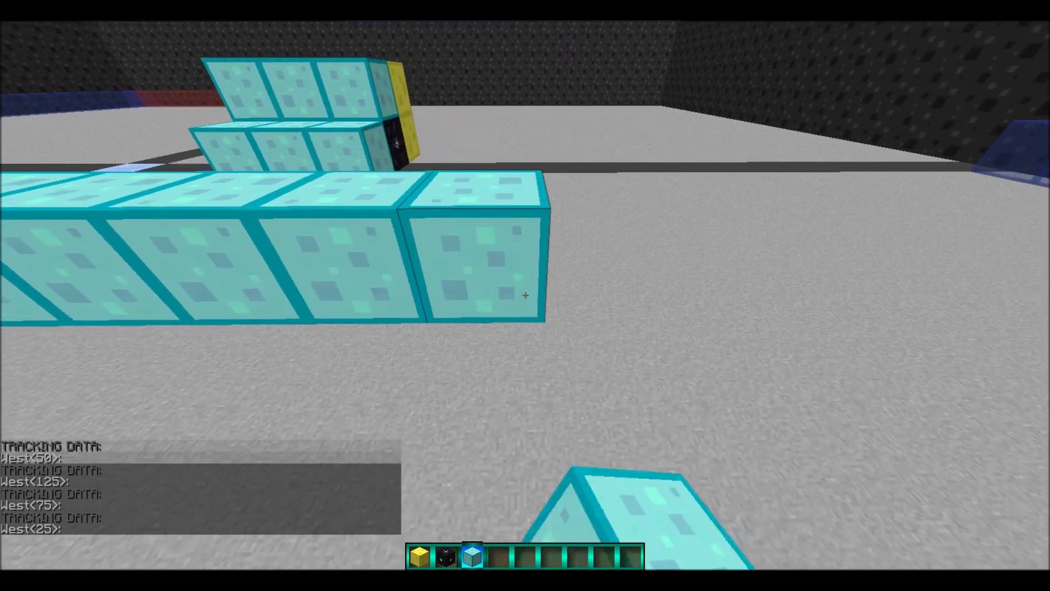
# Step: Run a row of six obsidian blocks out from the end diamond block and cap it with a gold block
pyautogui.press('2')
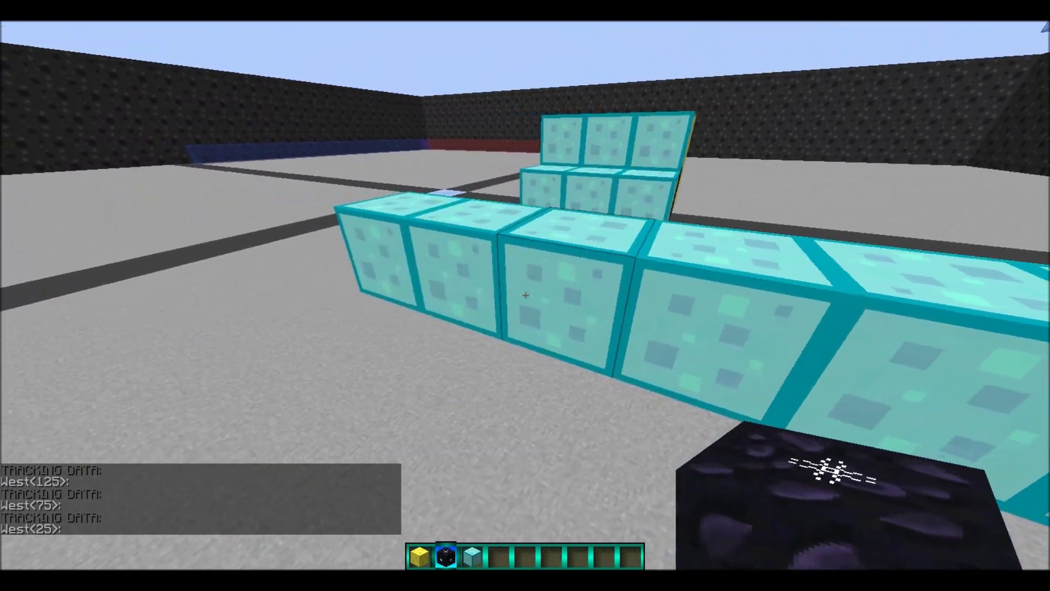
pyautogui.rightClick(526, 295)
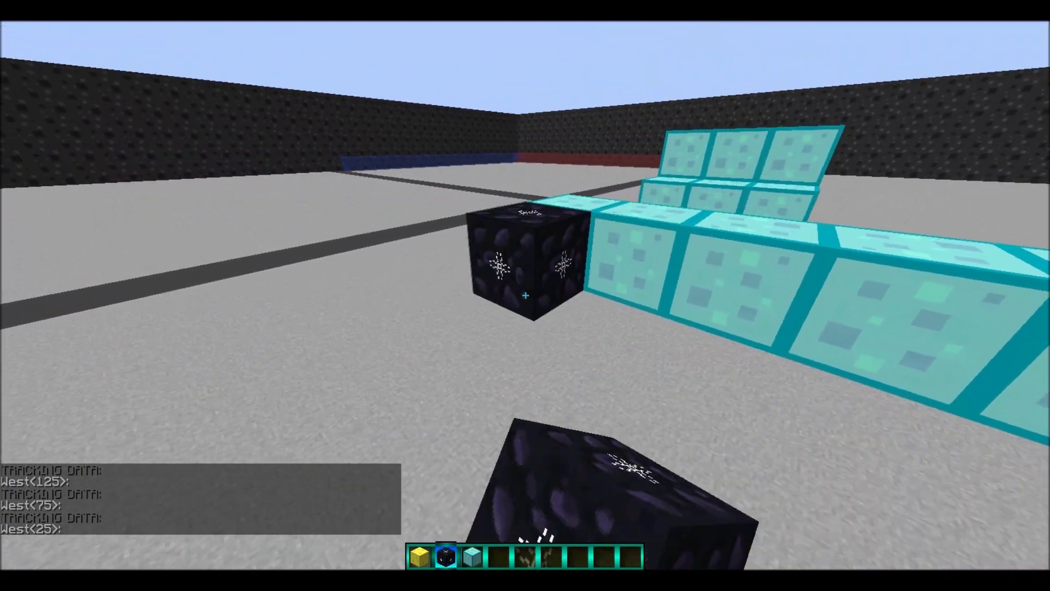
pyautogui.rightClick(525, 296)
pyautogui.rightClick(526, 296)
pyautogui.rightClick(526, 296)
pyautogui.rightClick(525, 296)
pyautogui.press('1')
pyautogui.rightClick(525, 295)
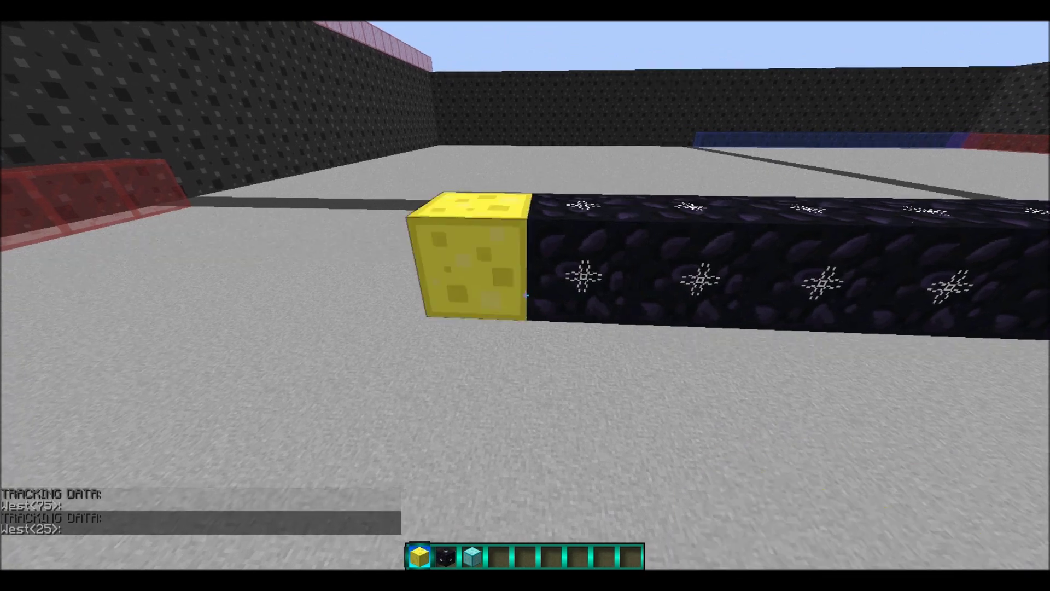
# Step: Try to run a diagonal of gold blocks from the row's gold cap, with one obsidian block joining it to the last diamond block
pyautogui.rightClick(525, 295)
pyautogui.rightClick(525, 296)
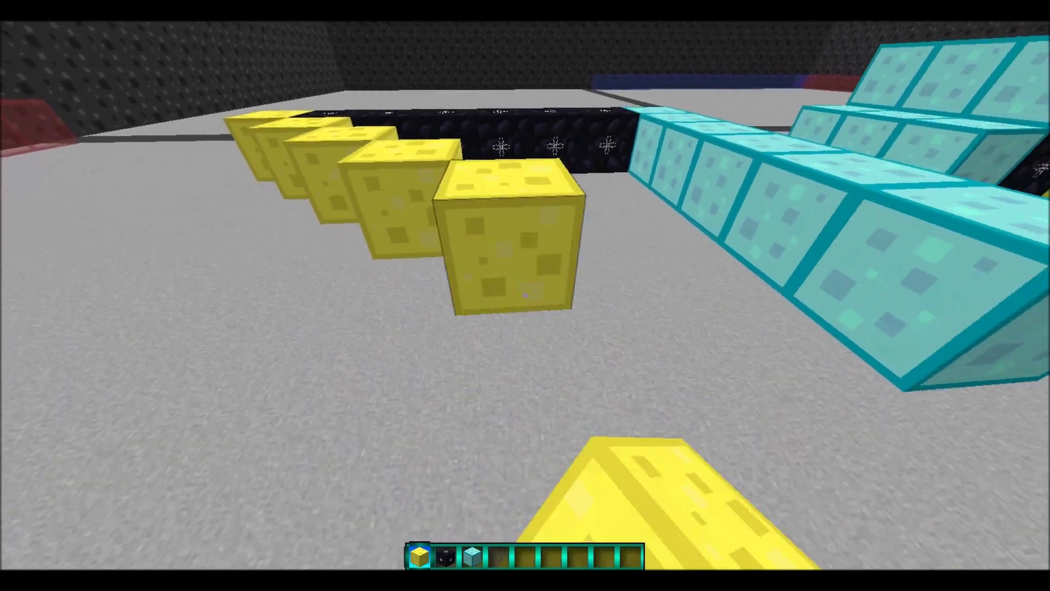
pyautogui.rightClick(525, 296)
pyautogui.press('2')
pyautogui.rightClick(526, 296)
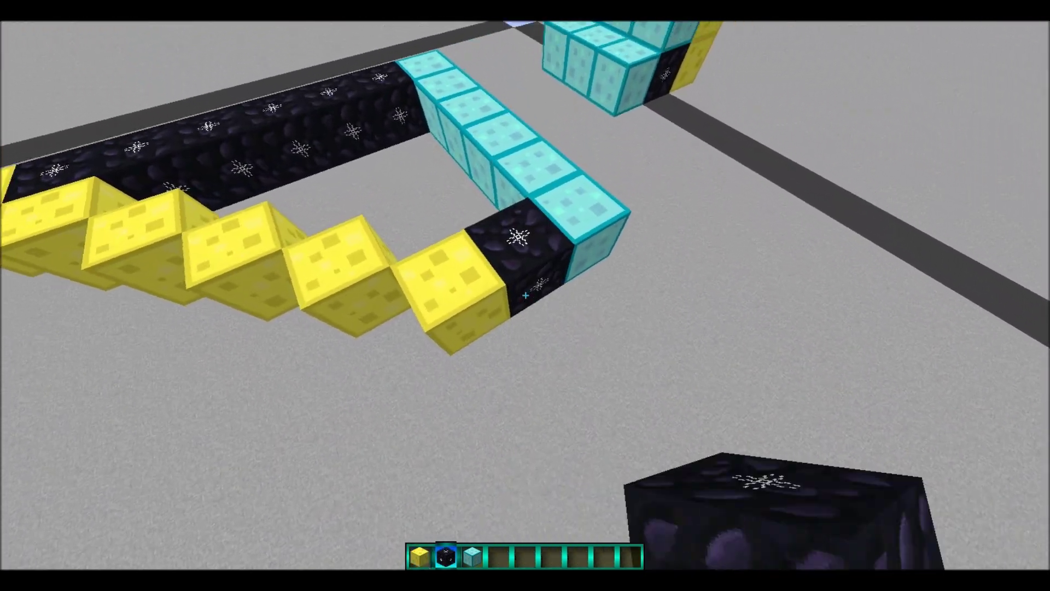
# Step: Clear the gold diagonal, shorten the obsidian row to five blocks, and relay six gold blocks diagonally to the last diamond block
pyautogui.click(525, 296)
pyautogui.click(525, 295)
pyautogui.click(525, 296)
pyautogui.click(525, 295)
pyautogui.click(525, 295)
pyautogui.click(526, 296)
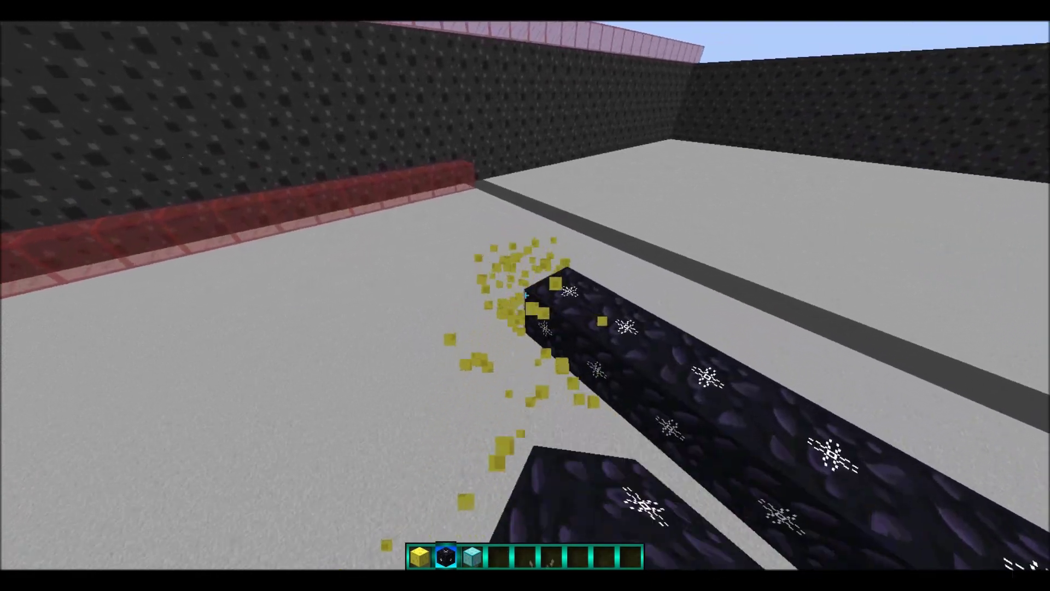
pyautogui.press('1')
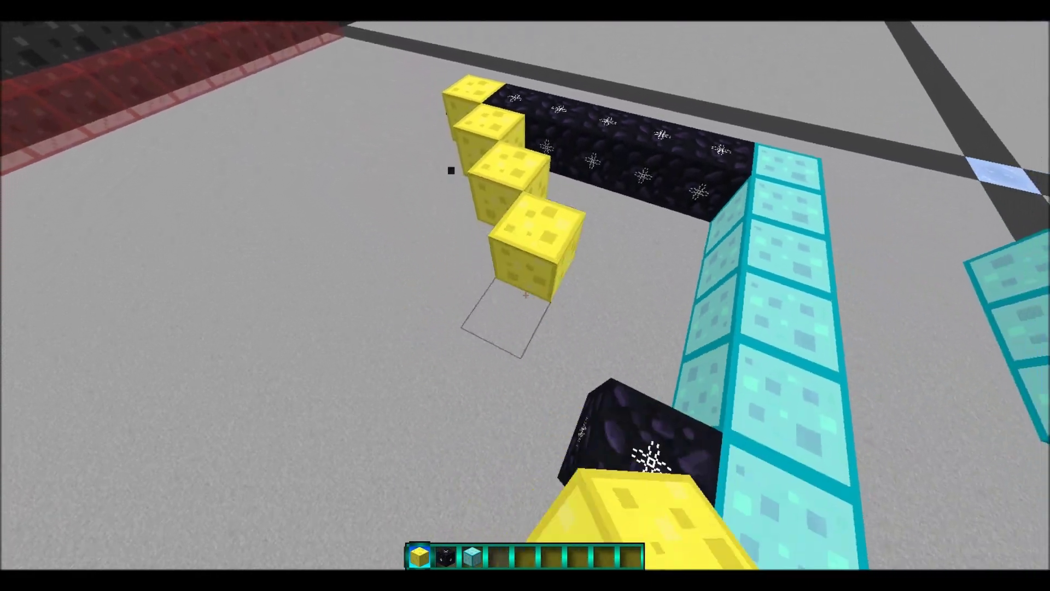
pyautogui.click(525, 295)
# Step: Fill the empty triangle between the gold diagonal and the diamond row with obsidian using //fill 49 10
pyautogui.press('2')
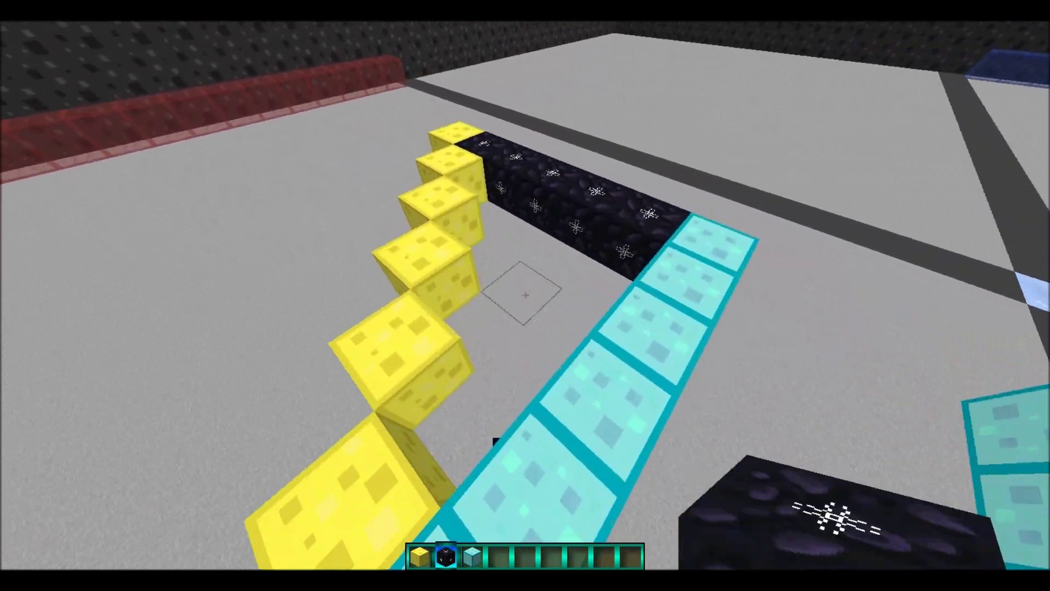
pyautogui.press('/')
pyautogui.write('/fill')
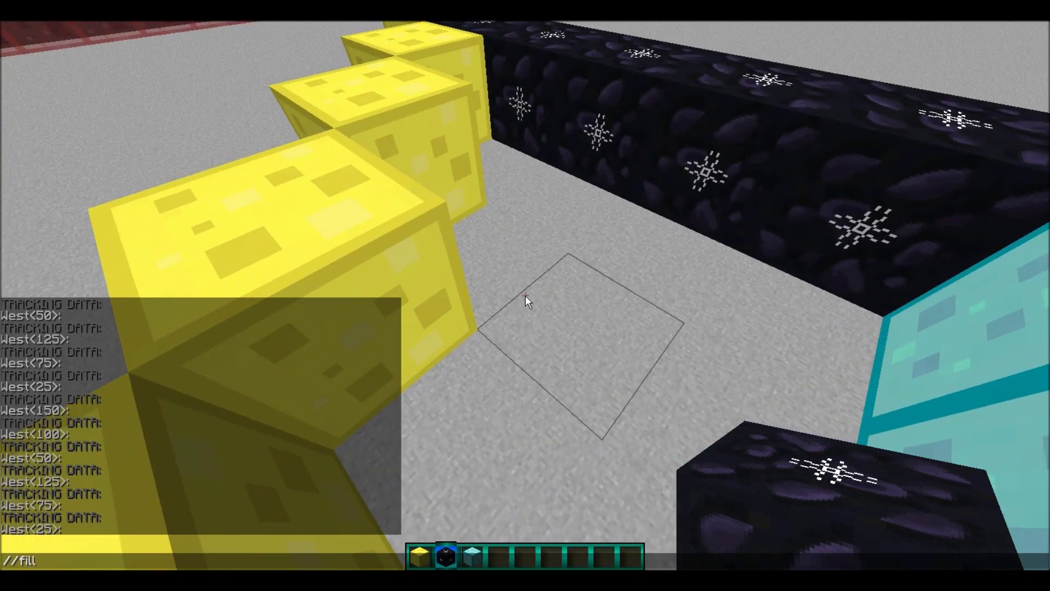
pyautogui.write(' 49 10')
pyautogui.press('Return')
# Step: Track east from each of the six diamond blocks along the filled obsidian triangle in turn
pyautogui.press('3')
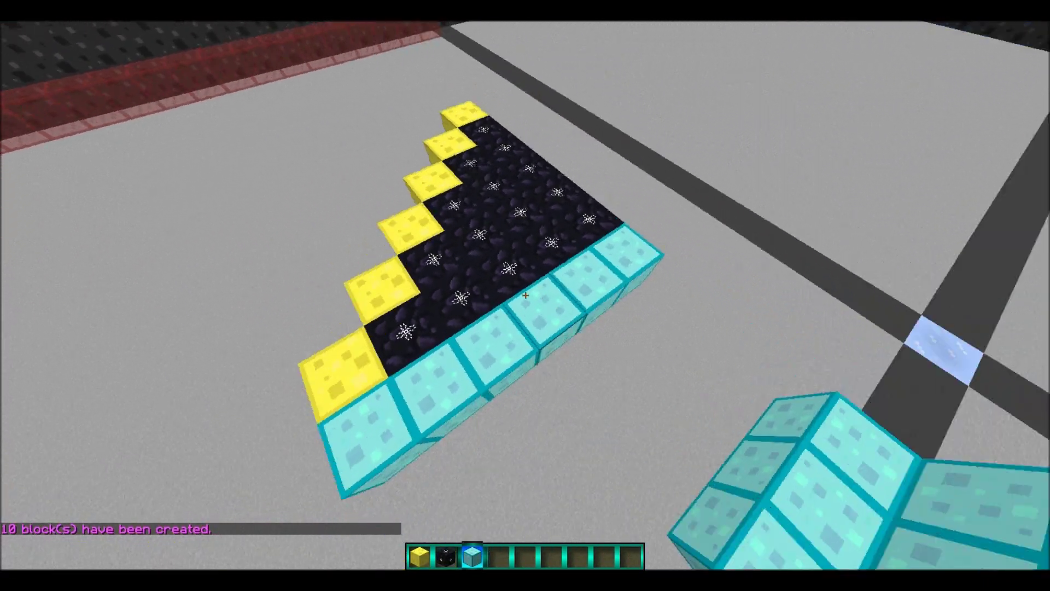
pyautogui.press('w')
pyautogui.scroll(-2, 525, 296)
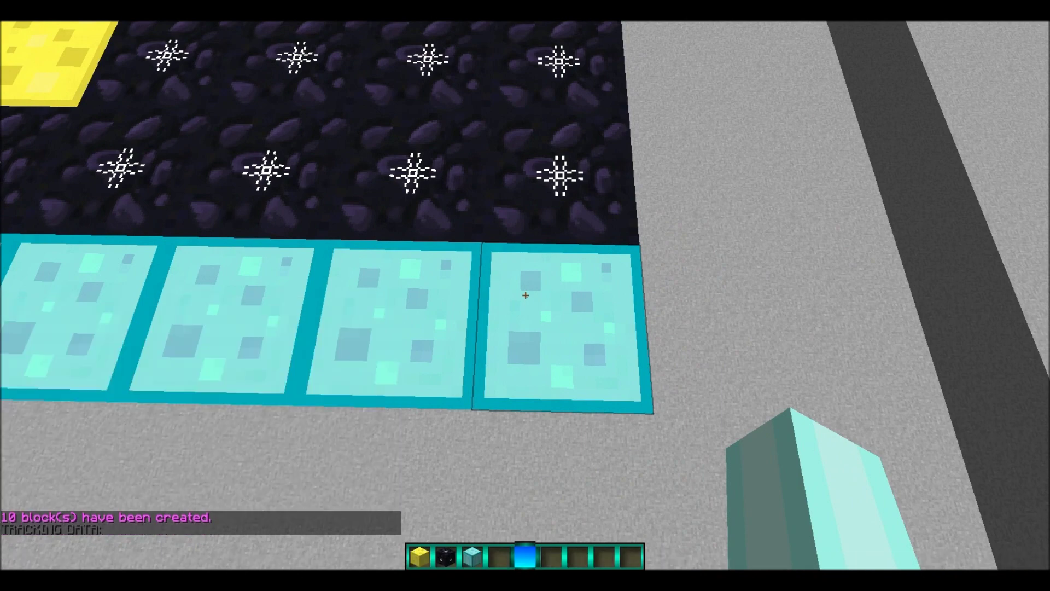
pyautogui.press('a')
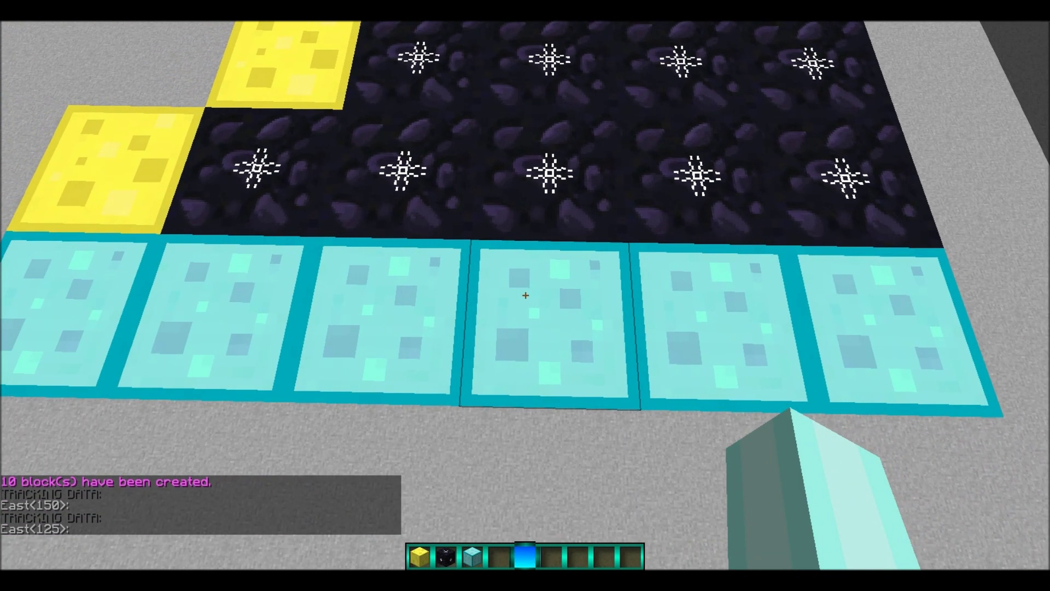
pyautogui.press('a')
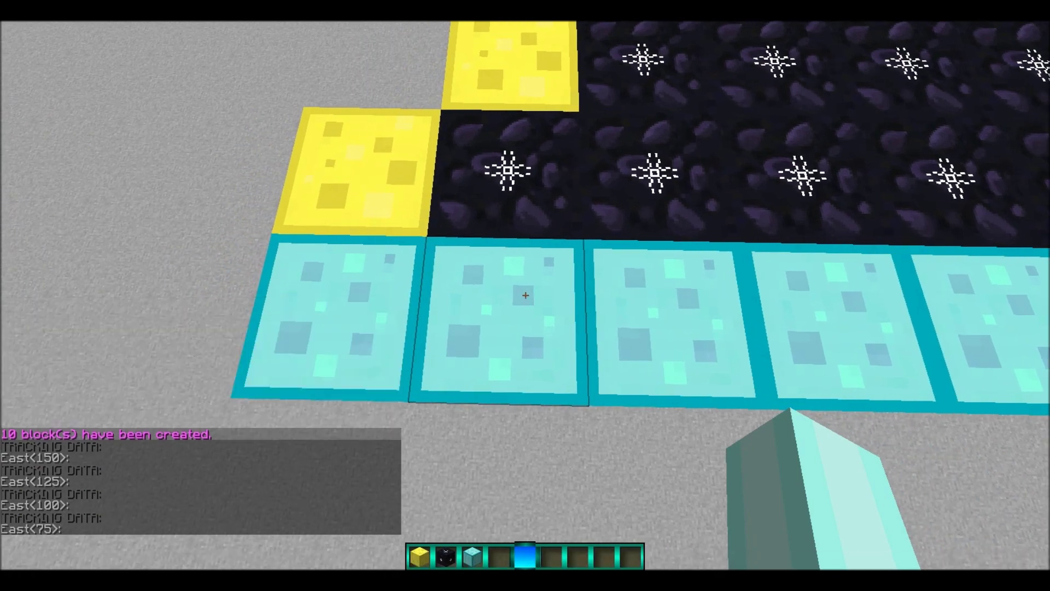
pyautogui.press('a')
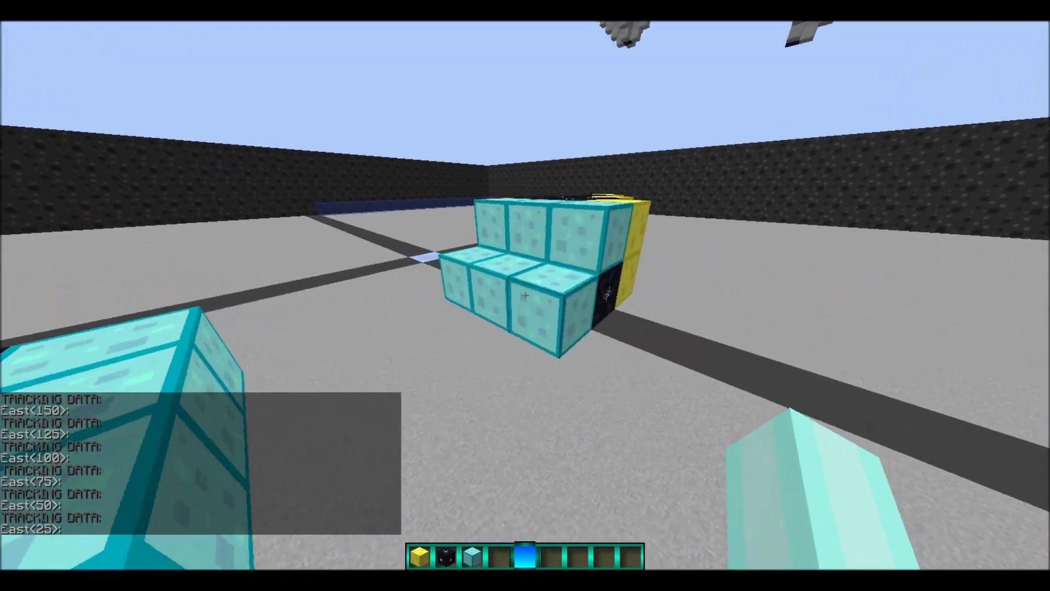
pyautogui.press('a')
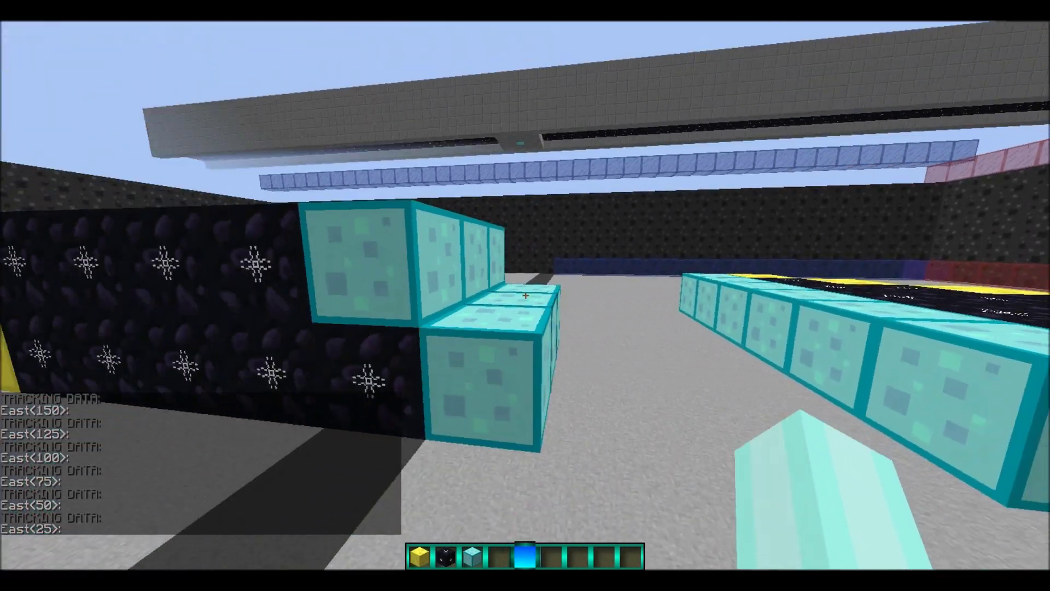
# Step: Try building extra diamond blocks beside the two-layer structure, next to the arena's centre lines
pyautogui.press('3')
pyautogui.rightClick(525, 295)
pyautogui.rightClick(526, 295)
pyautogui.rightClick(526, 296)
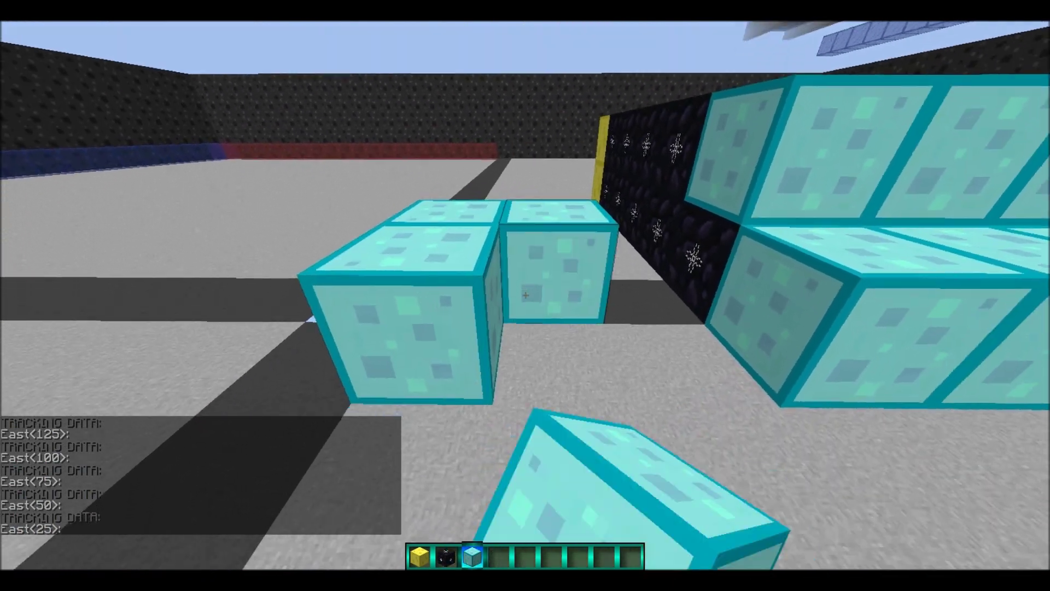
pyautogui.press('w')
pyautogui.rightClick(526, 295)
pyautogui.rightClick(526, 296)
pyautogui.rightClick(525, 295)
pyautogui.rightClick(526, 296)
pyautogui.rightClick(526, 296)
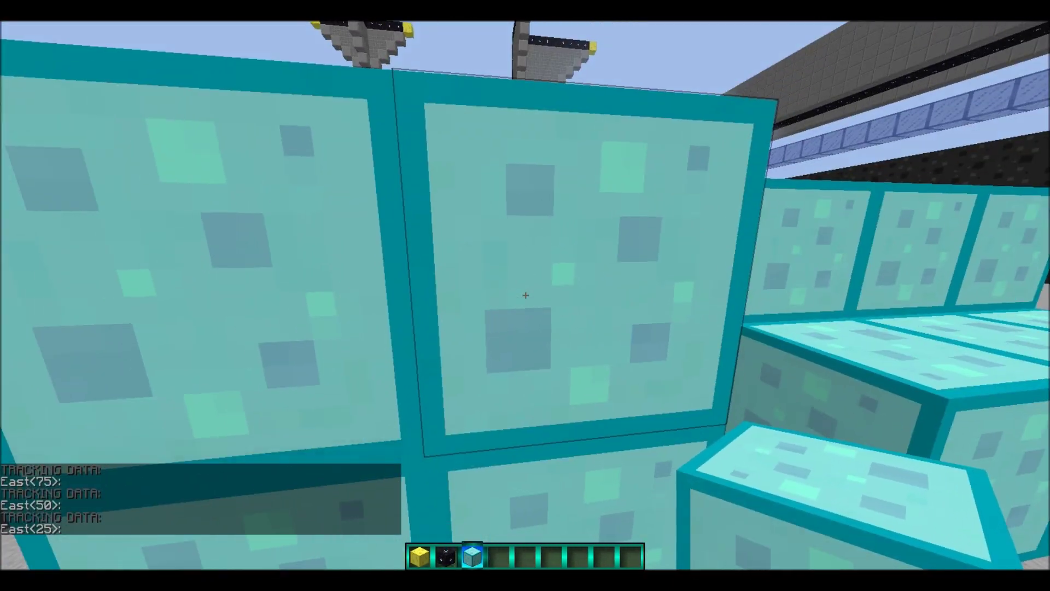
# Step: Clear the extra diamond blocks and the obsidian placed beside the two-layer structure
pyautogui.click(525, 295)
pyautogui.click(525, 296)
pyautogui.click(525, 296)
pyautogui.click(525, 295)
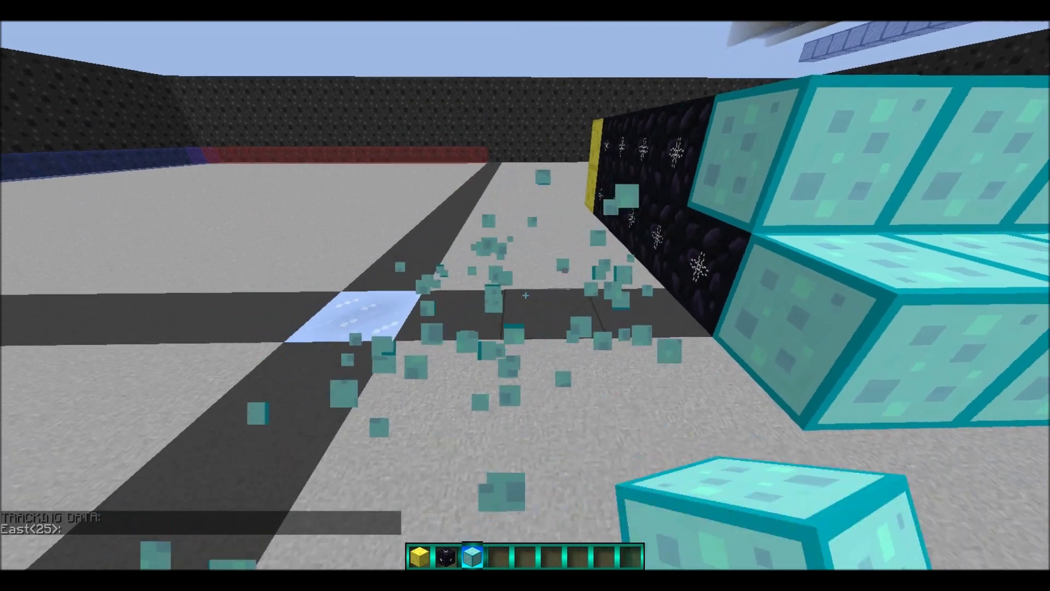
pyautogui.rightClick(525, 296)
pyautogui.scroll(1, 525, 296)
pyautogui.rightClick(525, 296)
pyautogui.click(526, 296)
pyautogui.click(525, 295)
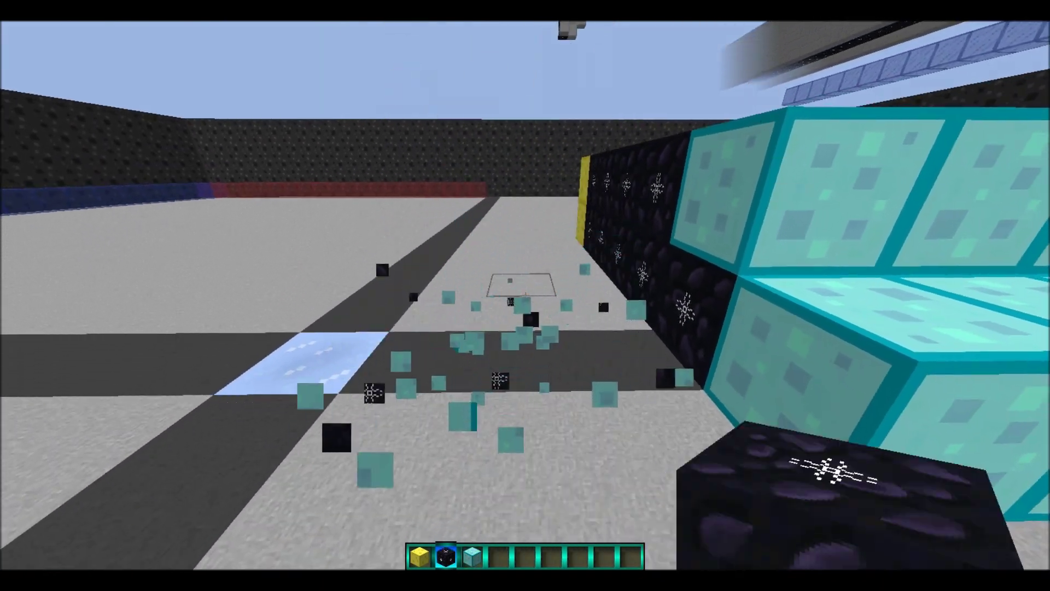
# Step: Run /track all from the lower and upper diamond blocks nearest the arena's centre
pyautogui.scroll(-1, 525, 296)
pyautogui.scroll(-1, 526, 295)
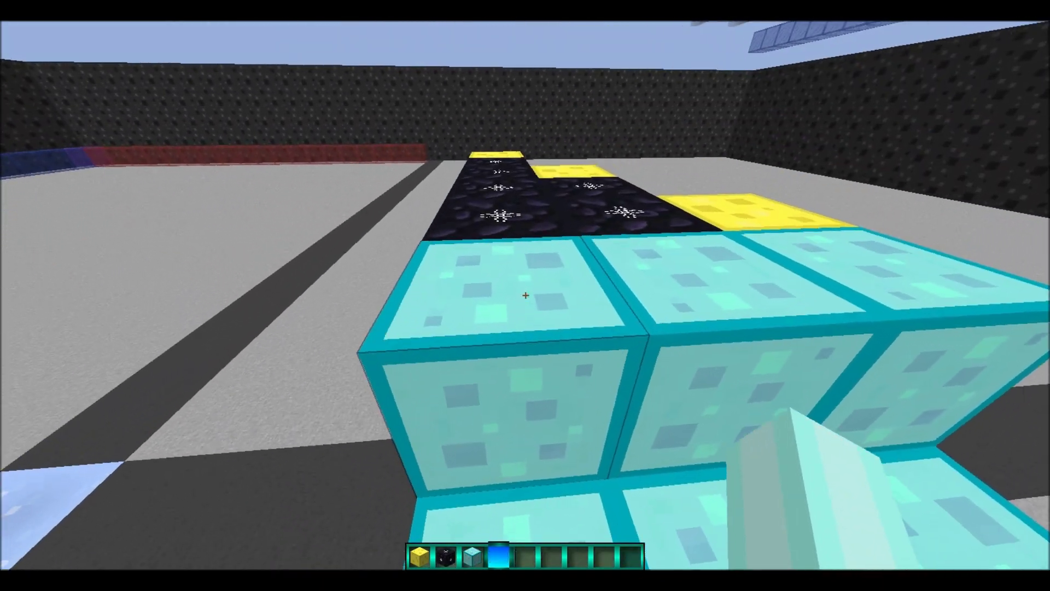
pyautogui.press('Return')
pyautogui.press('w')
pyautogui.press('t')
pyautogui.press('Up')
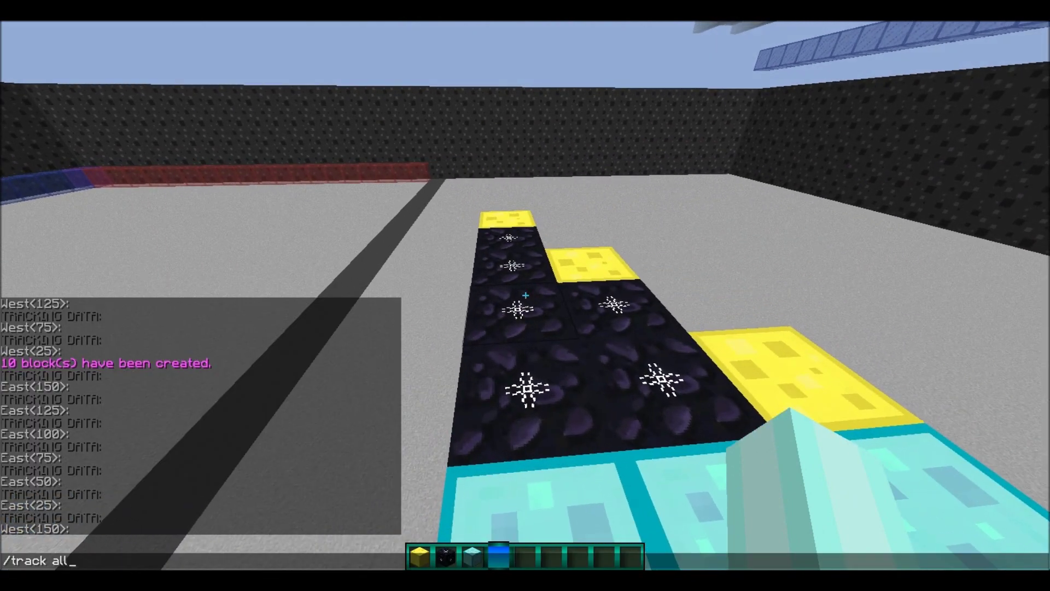
pyautogui.press('Return')
# Step: Repeat /track all from the lower and upper diamond blocks of the middle and outer columns
pyautogui.press('d')
pyautogui.press('s')
pyautogui.press('t')
pyautogui.press('Up')
pyautogui.press('Return')
pyautogui.press('d')
pyautogui.press('w')
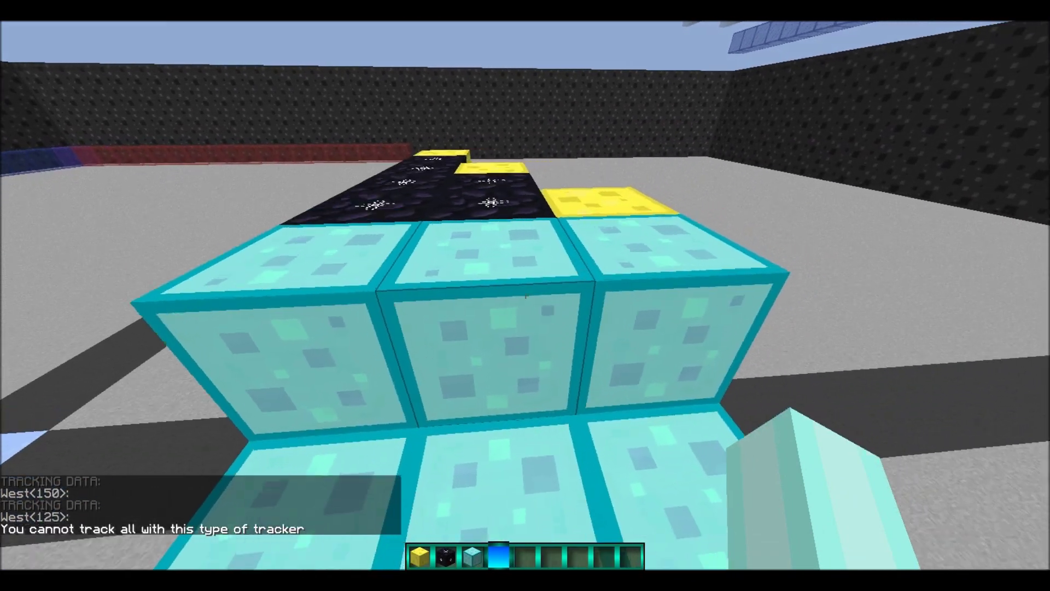
pyautogui.press('space')
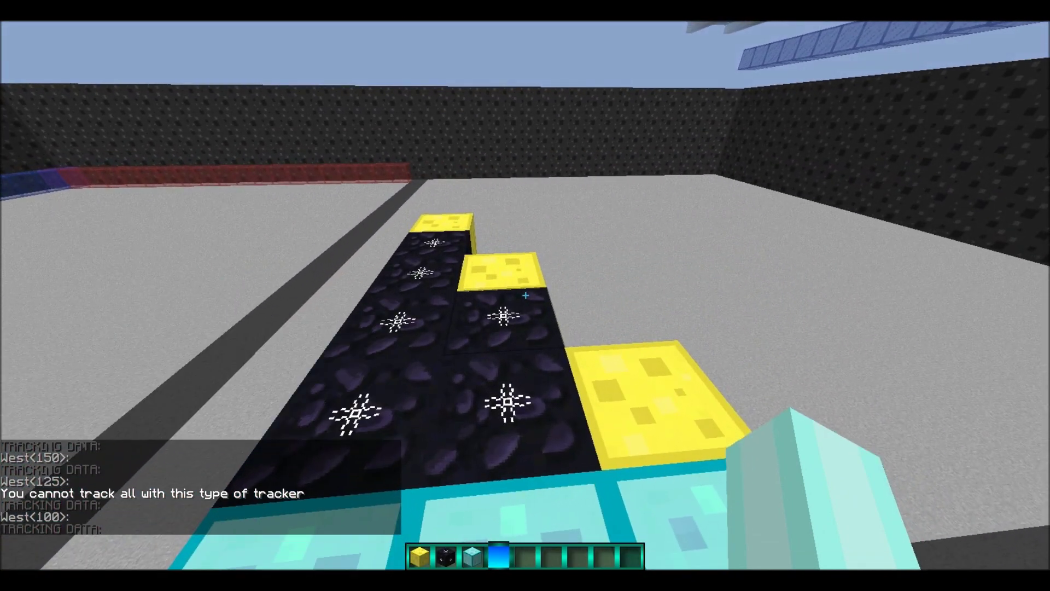
pyautogui.press('s')
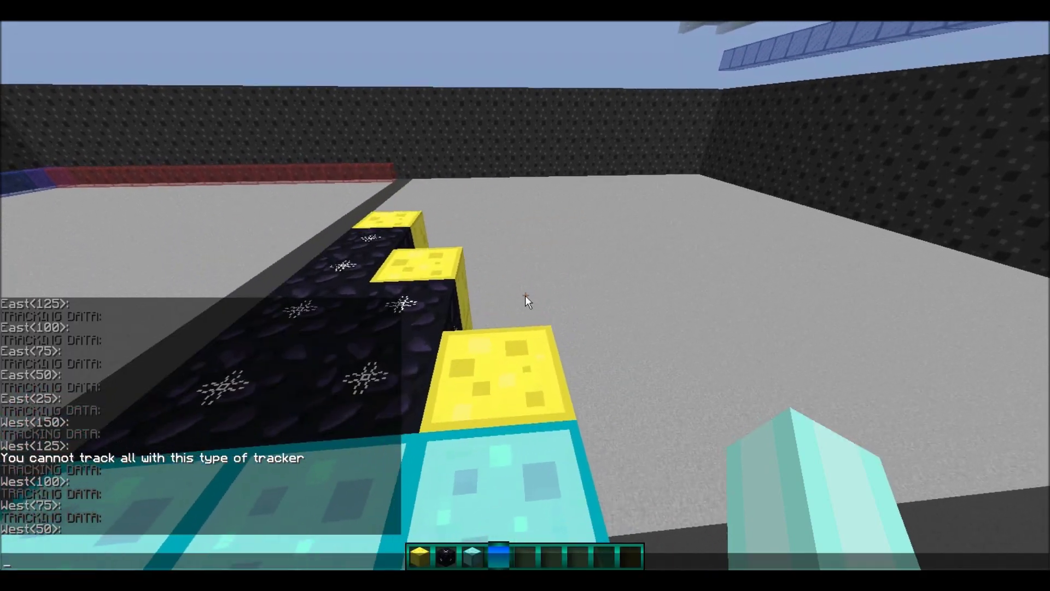
pyautogui.press('Escape')
pyautogui.press('s')
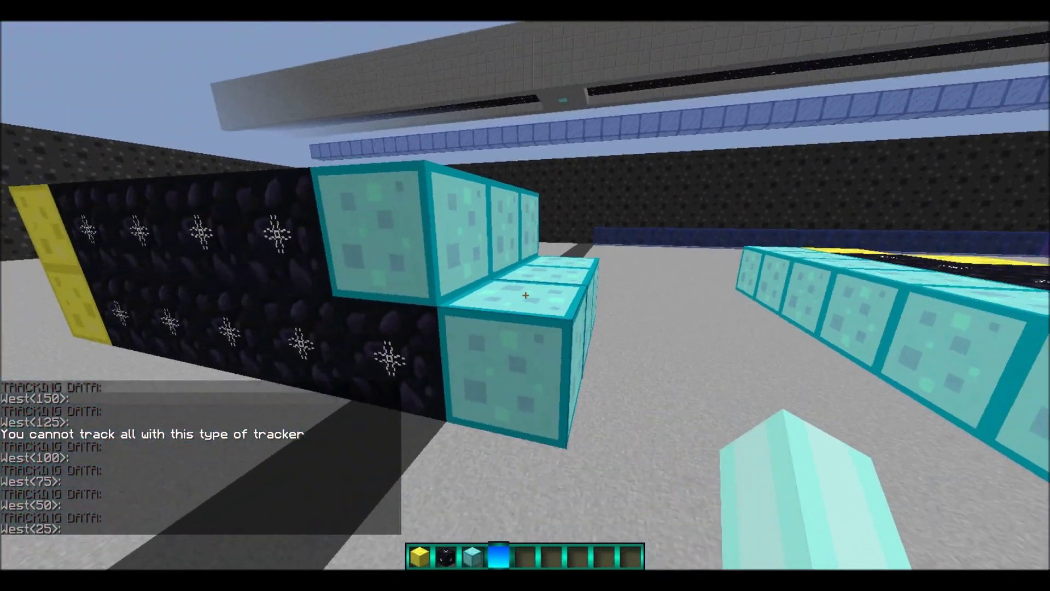
# Step: Track from the three lower-layer diamond blocks of the two-layer structure, one after another
pyautogui.press('d')
pyautogui.press('w')
pyautogui.press('space')
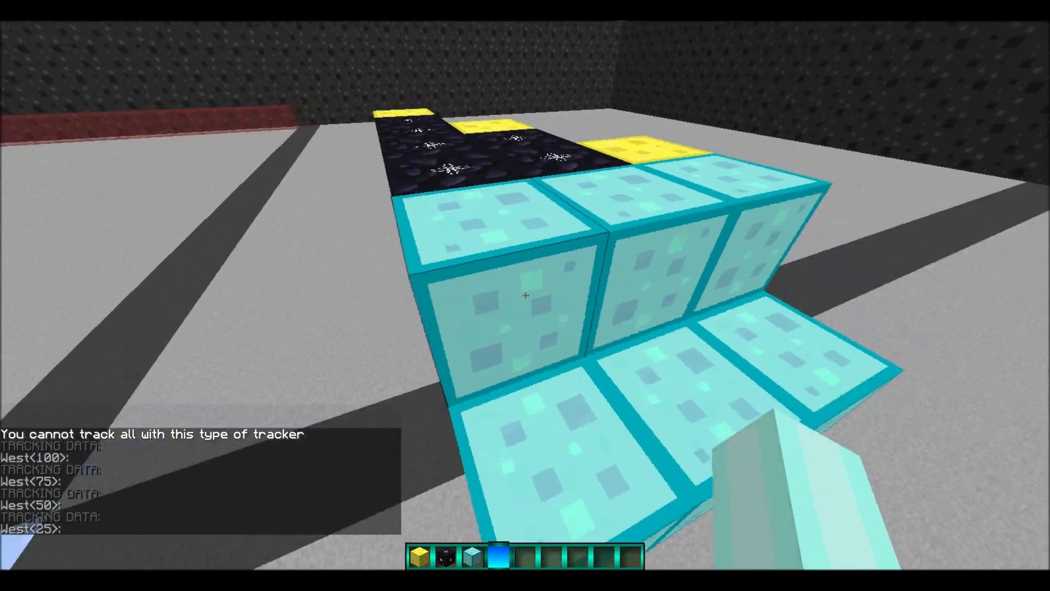
pyautogui.press('w')
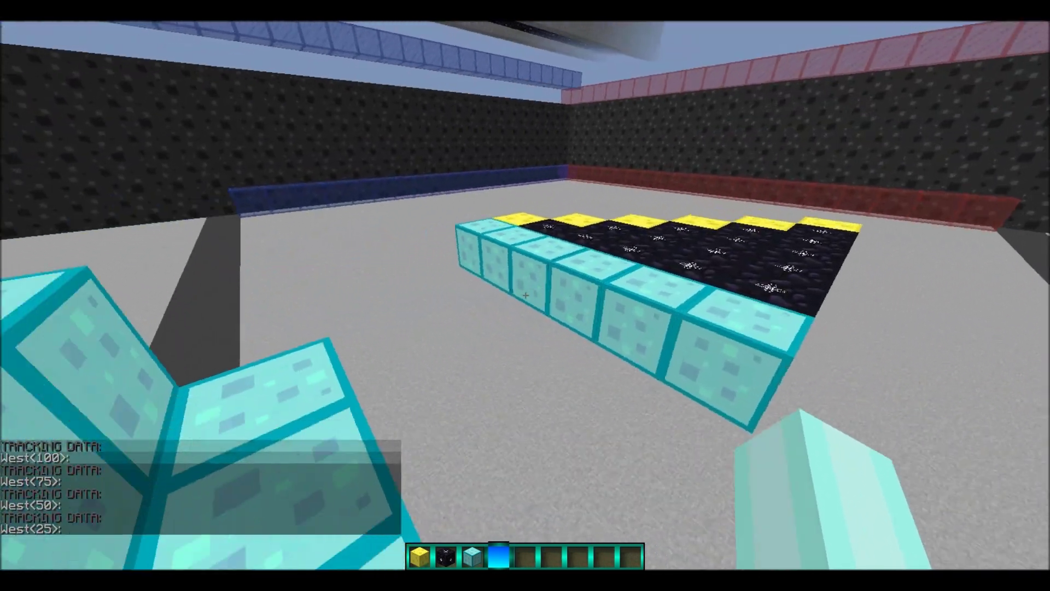
pyautogui.press('t')
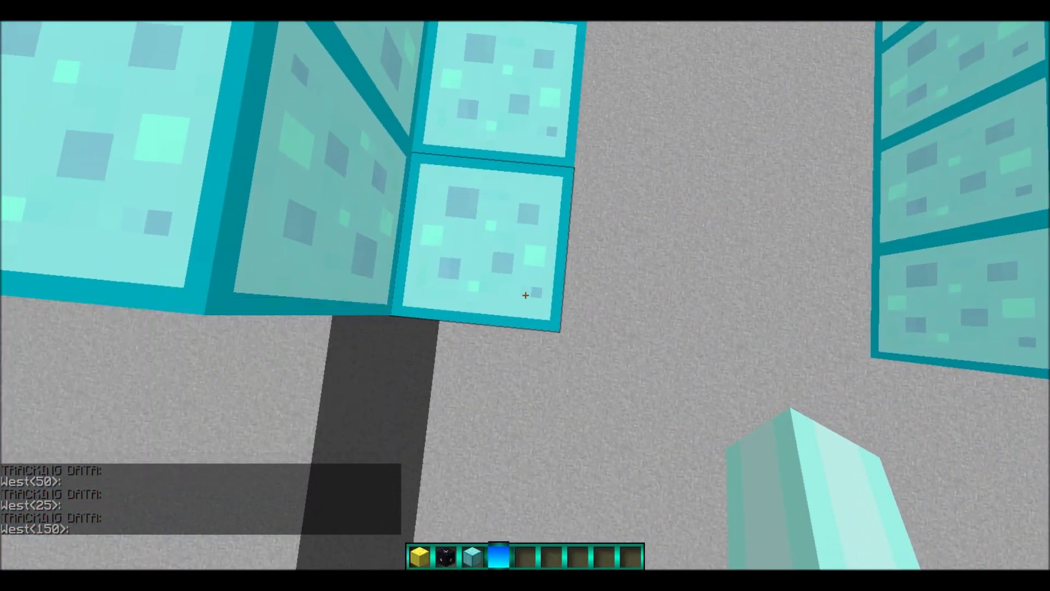
pyautogui.rightClick(526, 296)
pyautogui.press('s')
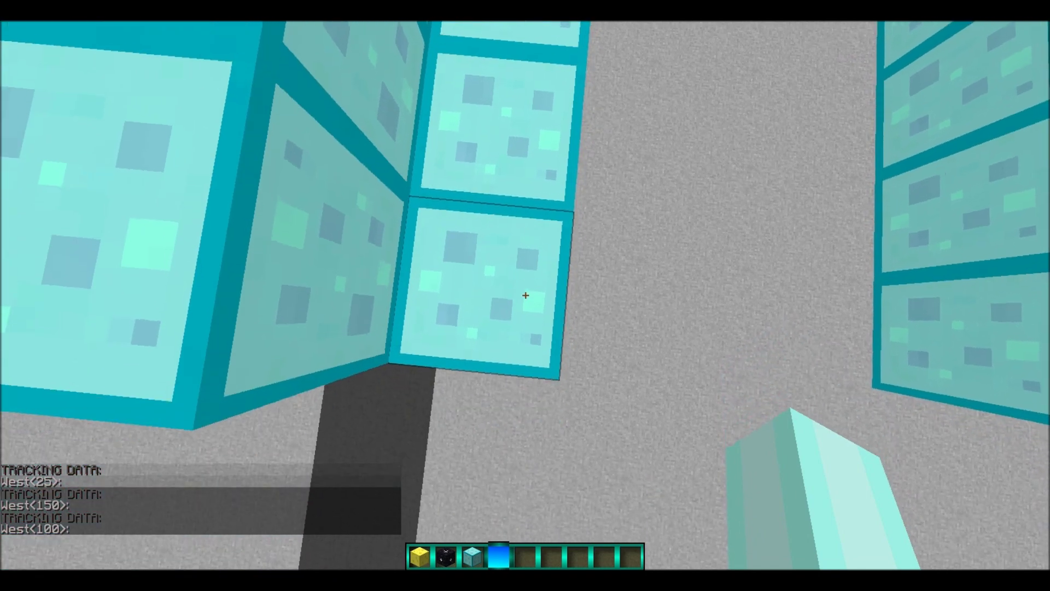
pyautogui.rightClick(525, 295)
pyautogui.press('w')
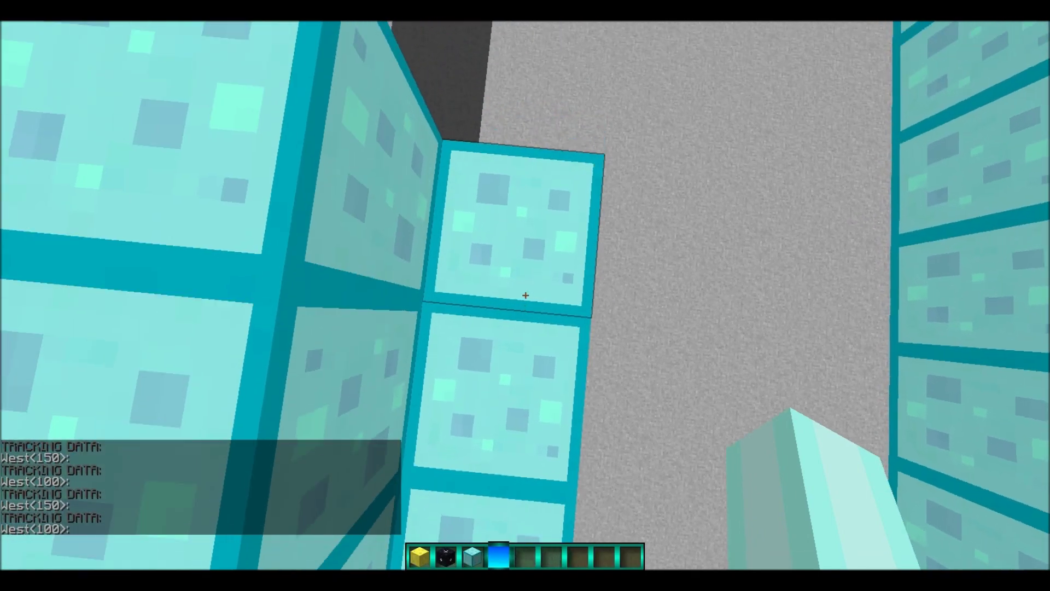
pyautogui.press('s')
pyautogui.press('t')
pyautogui.press('Up')
pyautogui.press('Return')
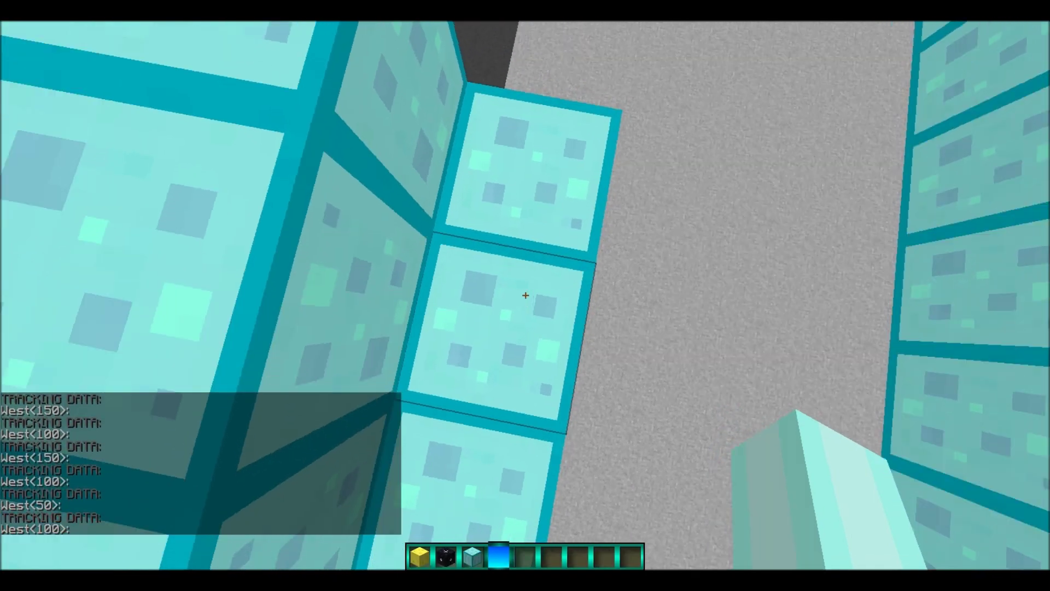
# Step: Track from the middle diamond block of the upper layer for comparison with the lower layer
pyautogui.press('space')
pyautogui.press('w')
pyautogui.press('t')
pyautogui.press('Up')
pyautogui.press('Return')
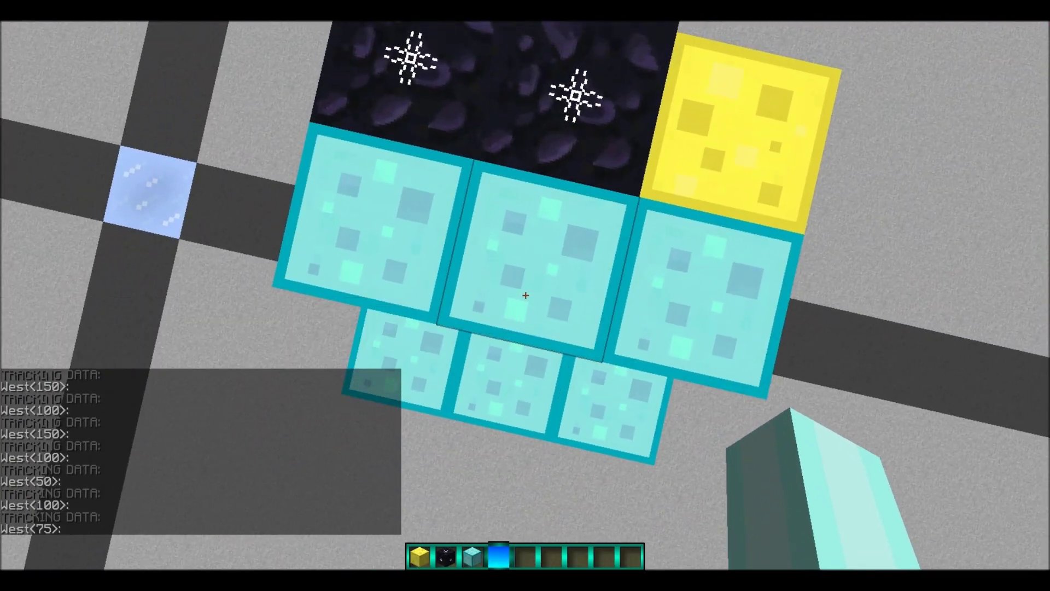
pyautogui.press('s')
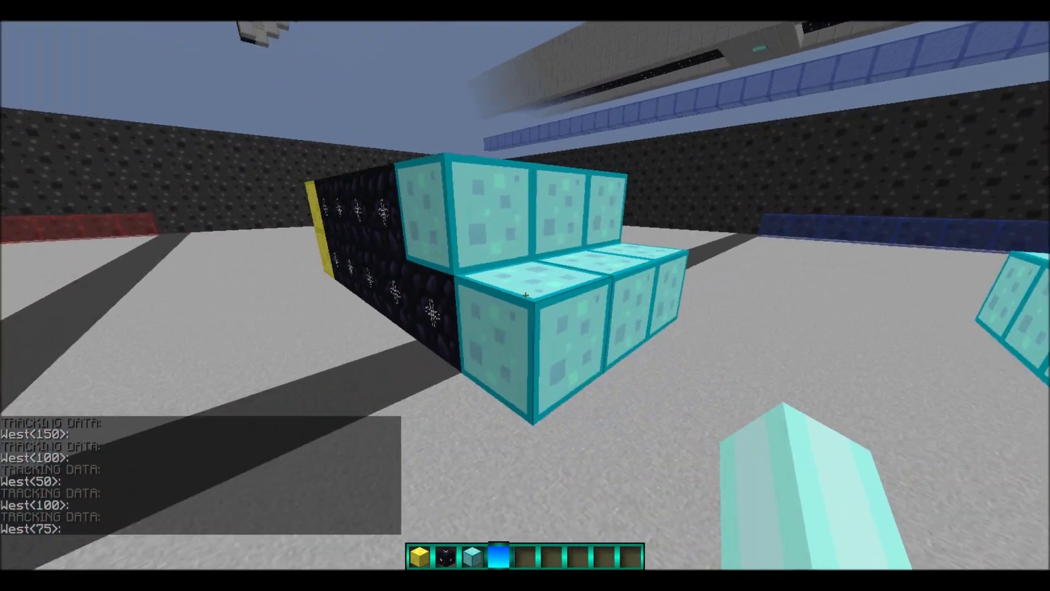
# Step: Break the diamond blocks and the upper obsidian and gold layer of the two-layer structure
pyautogui.click(525, 296)
pyautogui.click(525, 295)
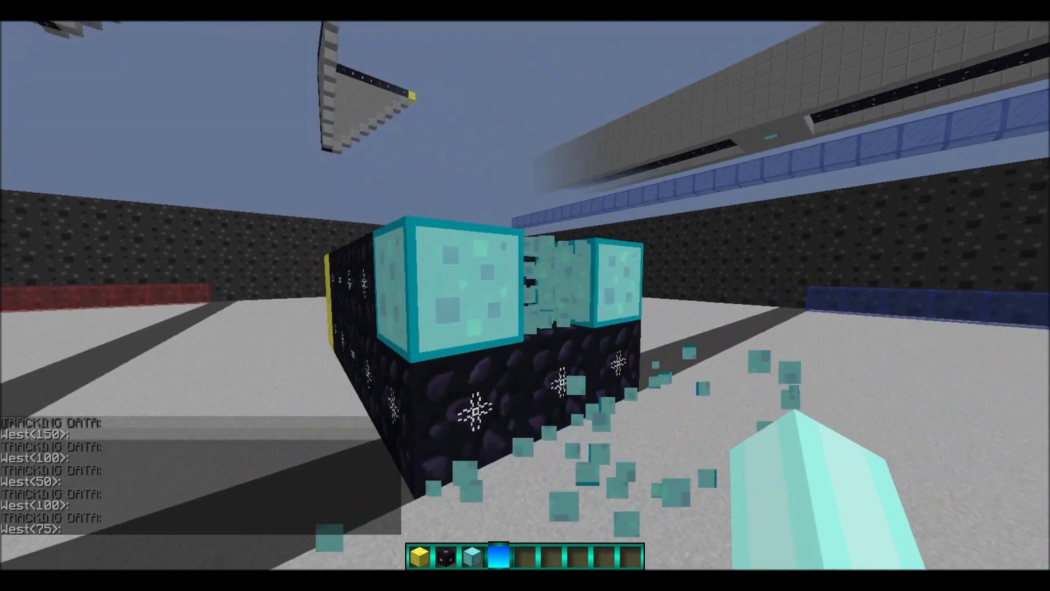
pyautogui.click(526, 295)
pyautogui.click(526, 295)
pyautogui.click(525, 295)
pyautogui.click(525, 295)
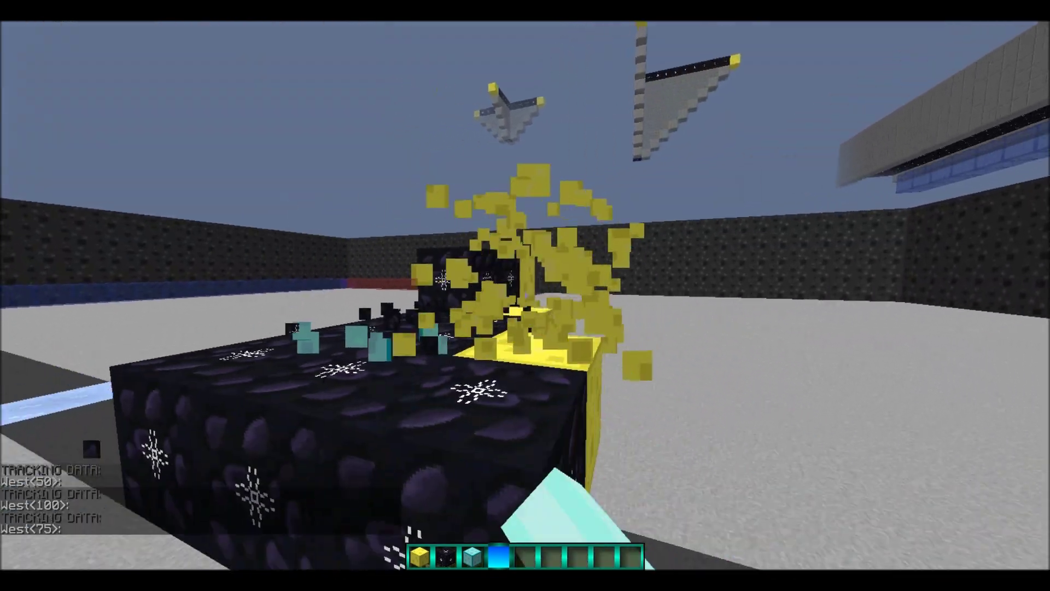
pyautogui.click(525, 296)
pyautogui.click(525, 296)
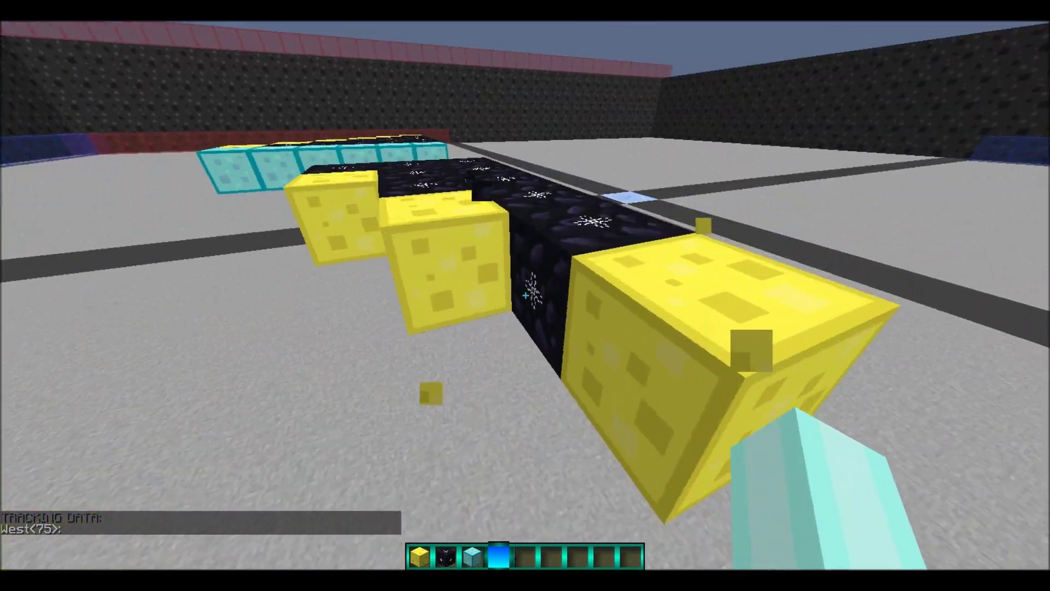
# Step: Clear the remaining lower layer of gold and obsidian blocks from the arena floor
pyautogui.click(525, 295)
pyautogui.click(525, 296)
pyautogui.click(526, 296)
pyautogui.click(525, 295)
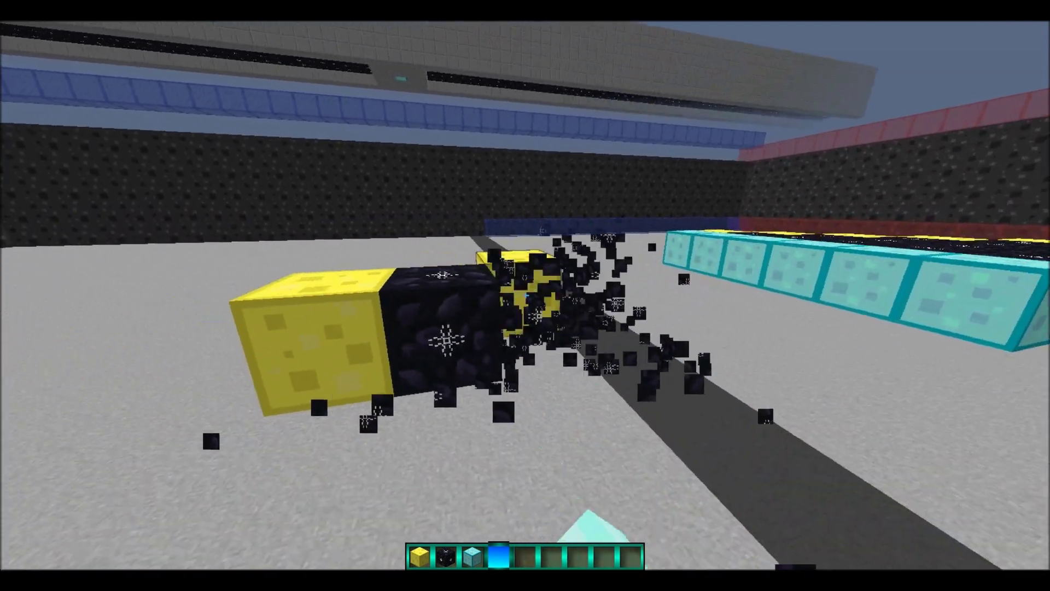
pyautogui.click(526, 295)
pyautogui.click(525, 296)
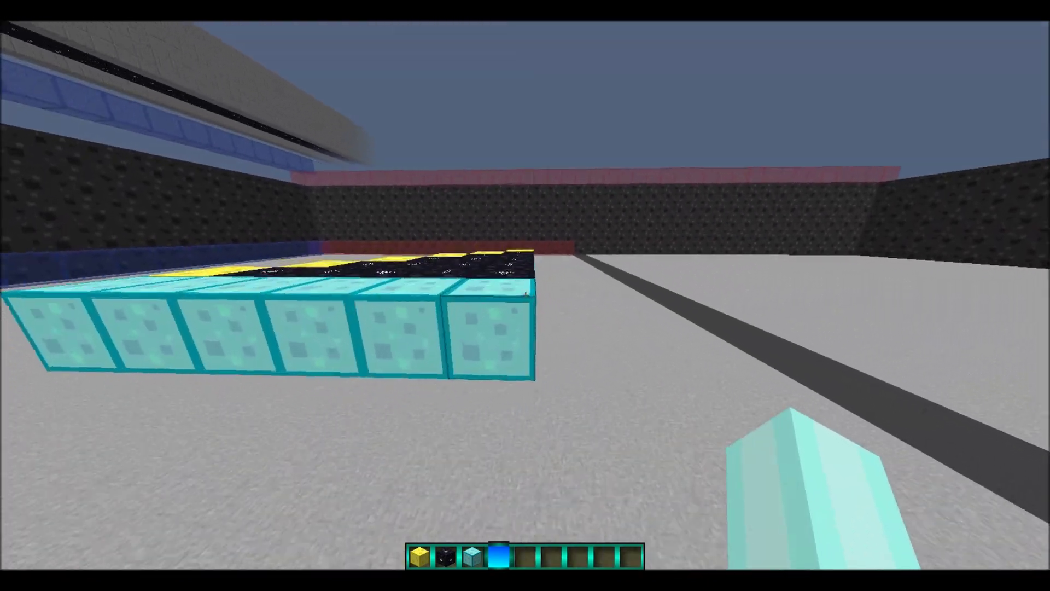
# Step: Clear the whole six-block triangle of gold, obsidian and diamond blocks from the arena floor
pyautogui.click(526, 296)
pyautogui.click(525, 296)
pyautogui.click(525, 296)
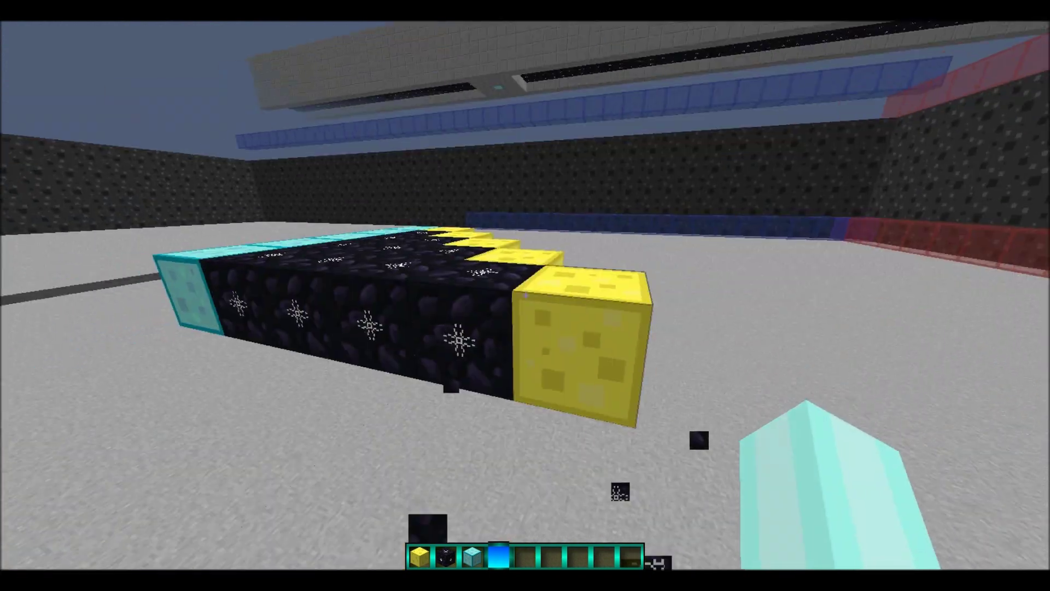
pyautogui.click(525, 295)
pyautogui.click(525, 296)
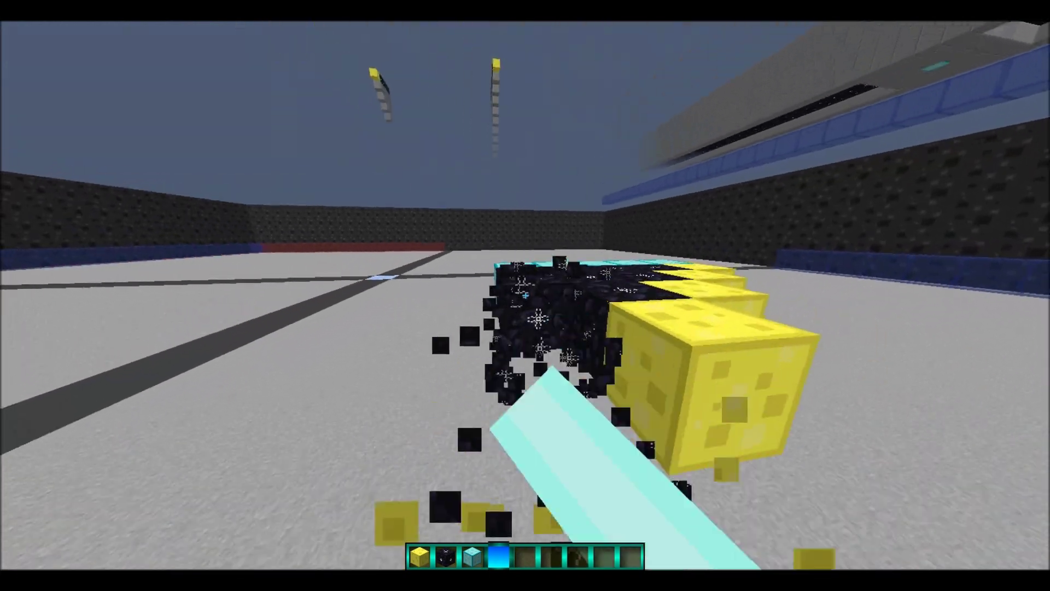
pyautogui.click(526, 295)
pyautogui.click(525, 296)
pyautogui.click(526, 295)
pyautogui.click(525, 296)
pyautogui.click(526, 296)
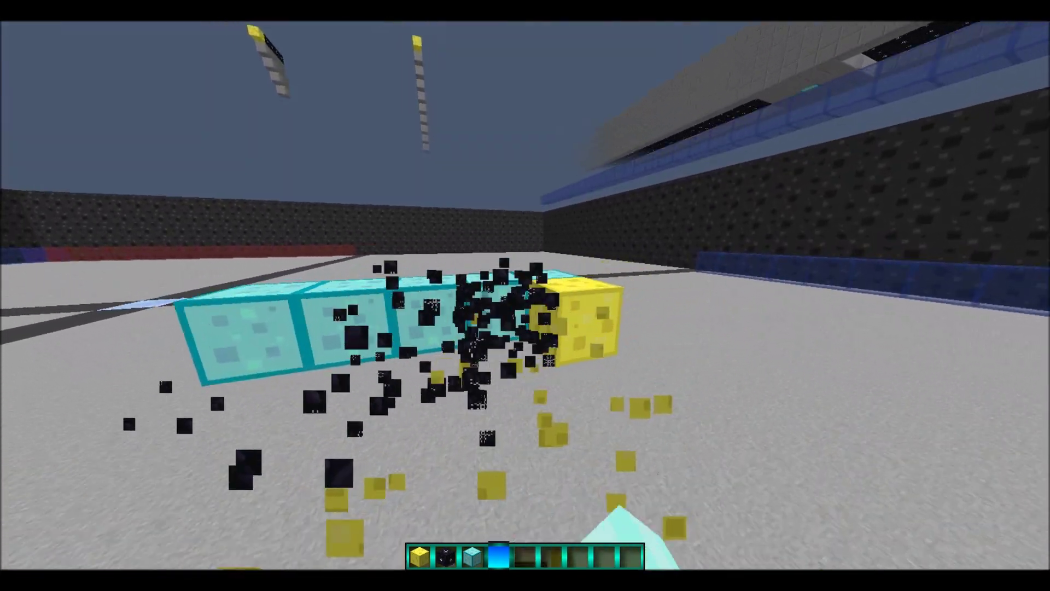
pyautogui.click(525, 295)
pyautogui.click(525, 296)
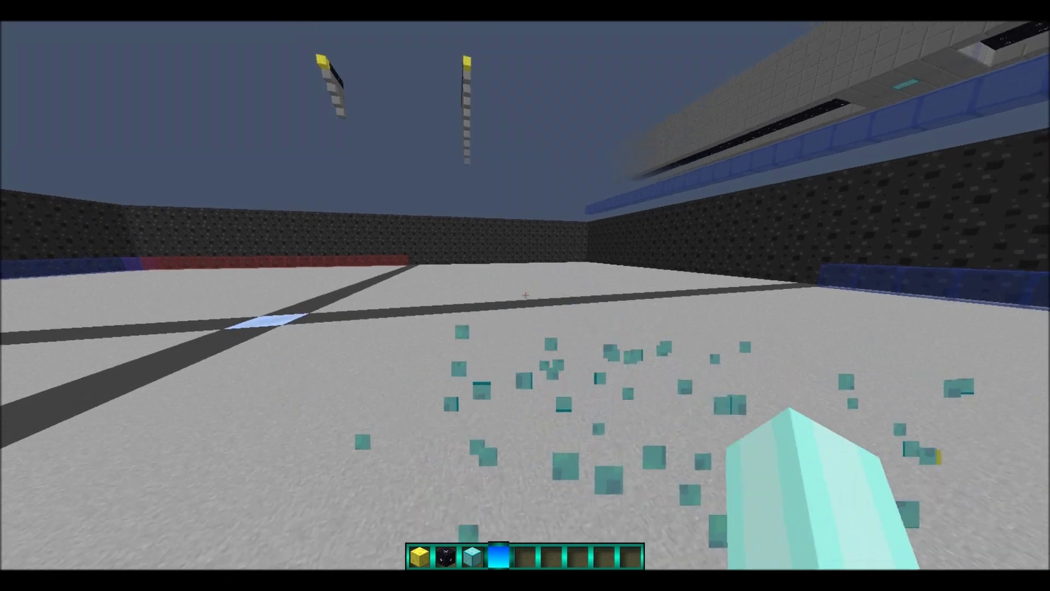
# Step: Fly up over the arena wall to the signed pit with the diamond strip in the raised stone platform
pyautogui.press('w')
pyautogui.press('space')
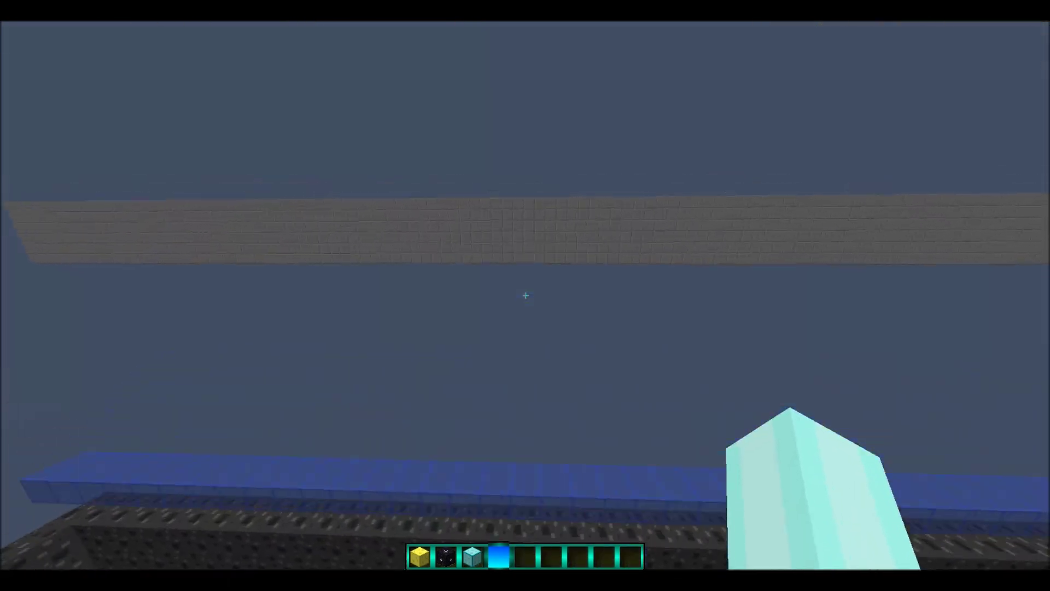
pyautogui.press('w')
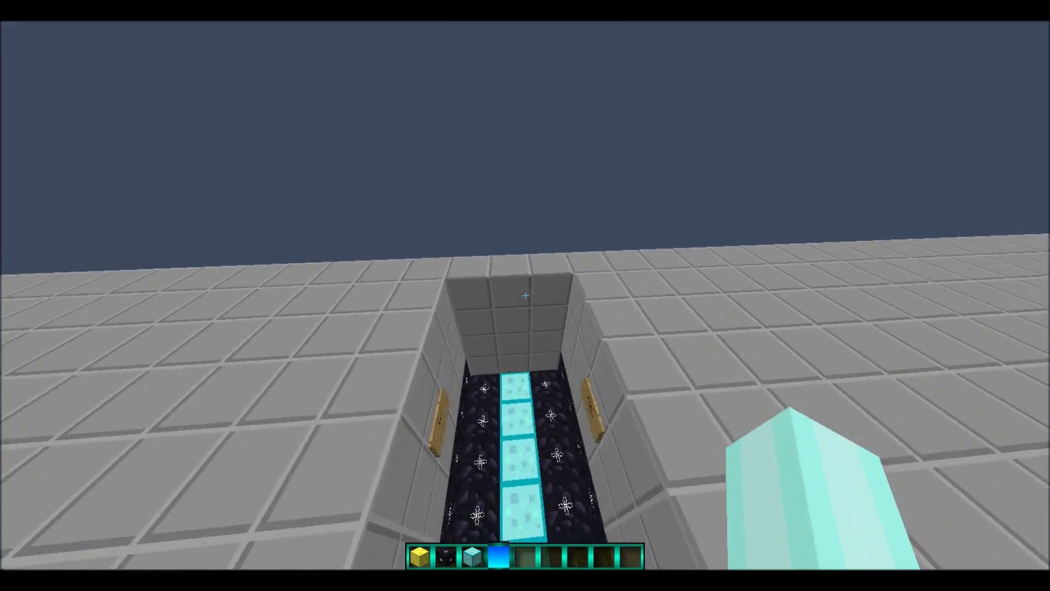
# Step: Descend into the signed pit and run /track all above the diamond strip
pyautogui.press('shift')
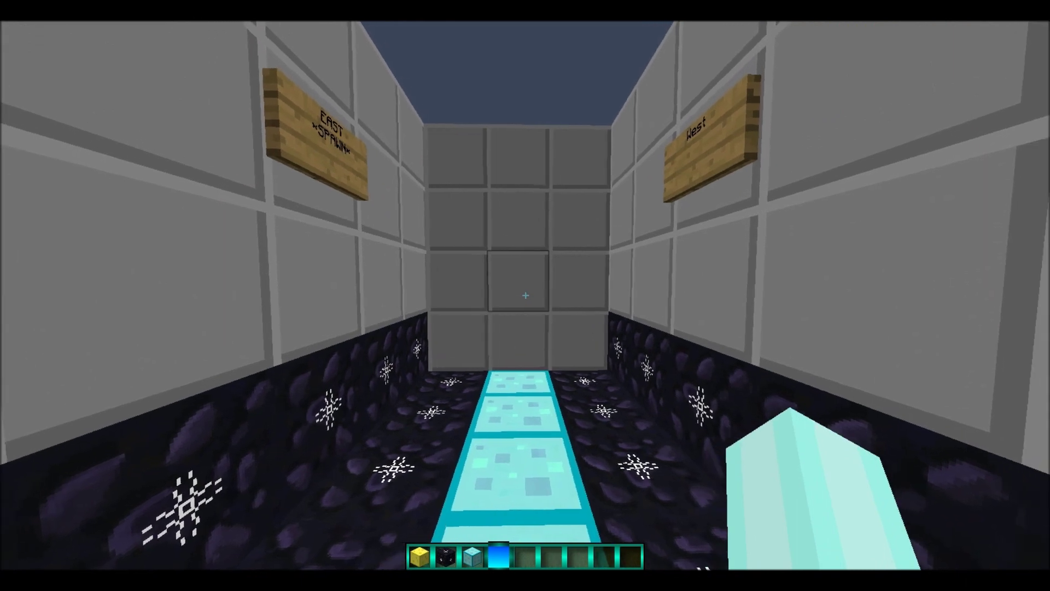
pyautogui.press('/')
pyautogui.write('track all')
pyautogui.press('Return')
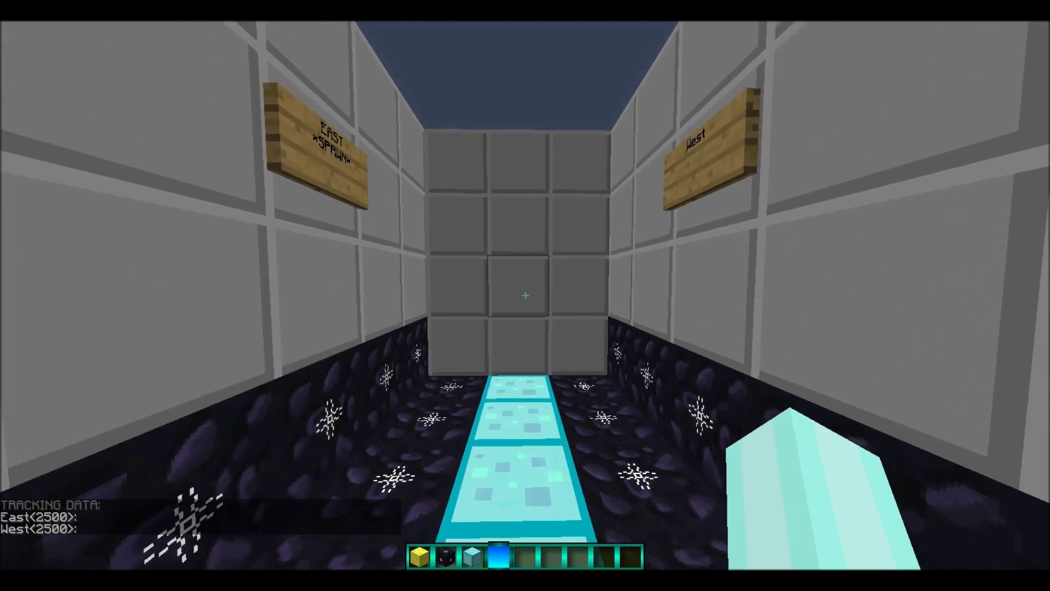
# Step: Advance along the diamond strip to the pit's end wall, repeating the track-all test at successive blocks
pyautogui.press('w')
pyautogui.press('w')
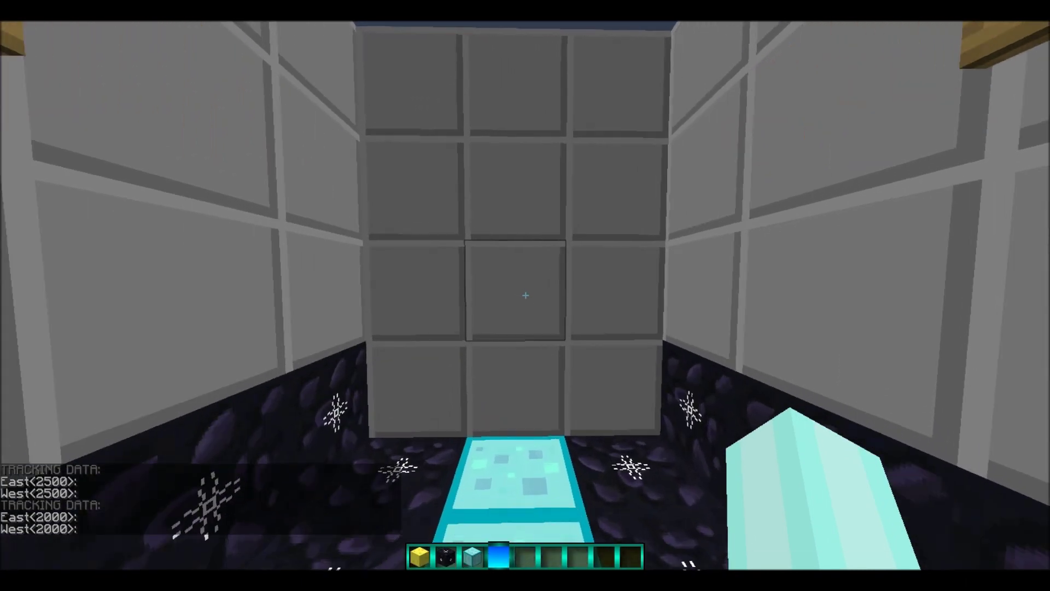
pyautogui.press('w')
pyautogui.press('t')
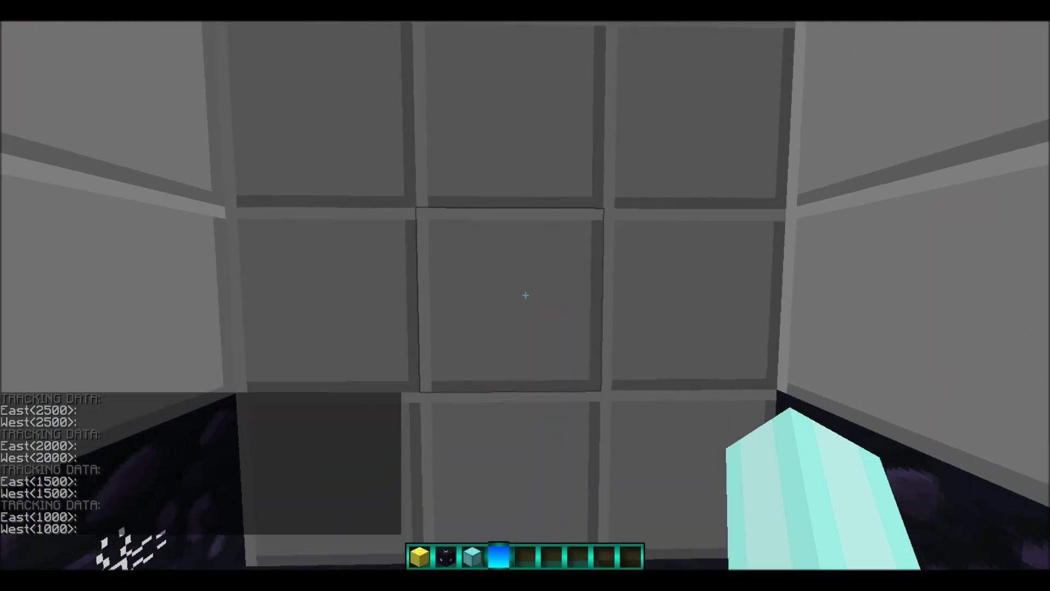
pyautogui.press('w')
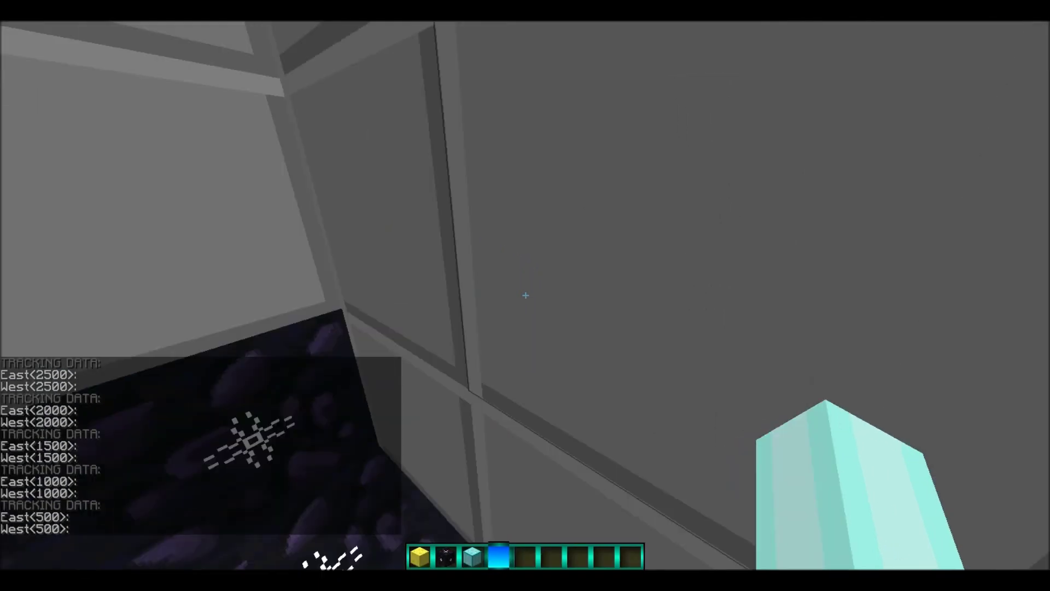
# Step: Place a row of diamond blocks along the East sign's wall beside the strip, testing the tracker along it
pyautogui.scroll(1, 525, 295)
pyautogui.rightClick(525, 295)
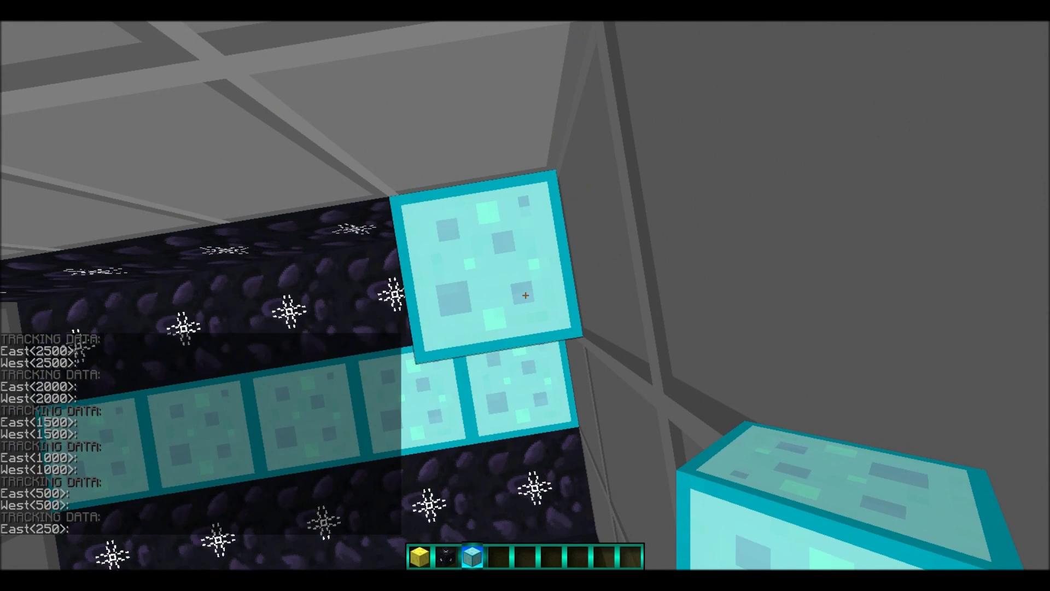
pyautogui.click(526, 295)
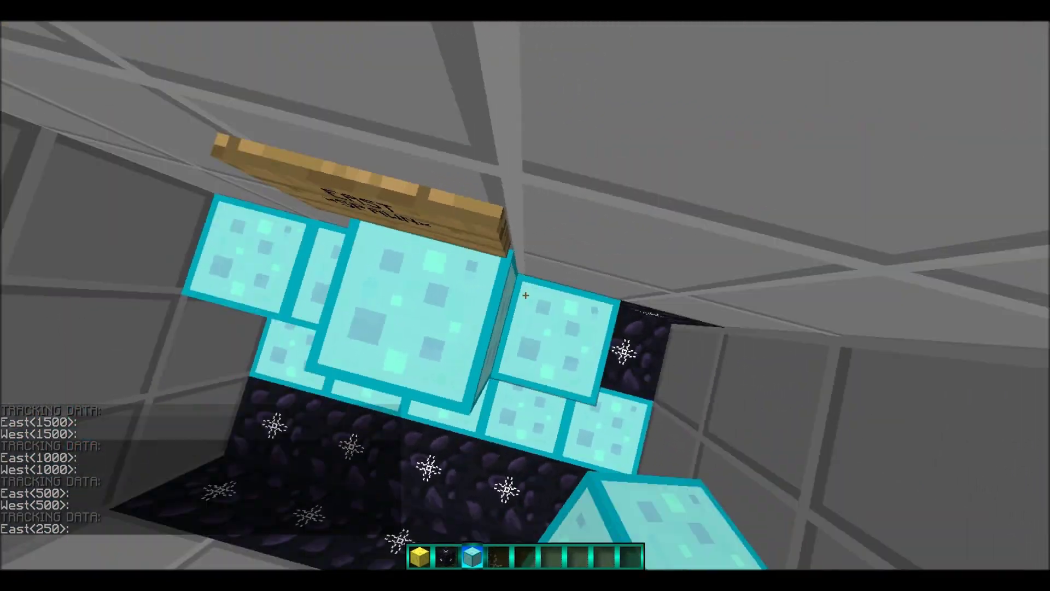
pyautogui.click(526, 295)
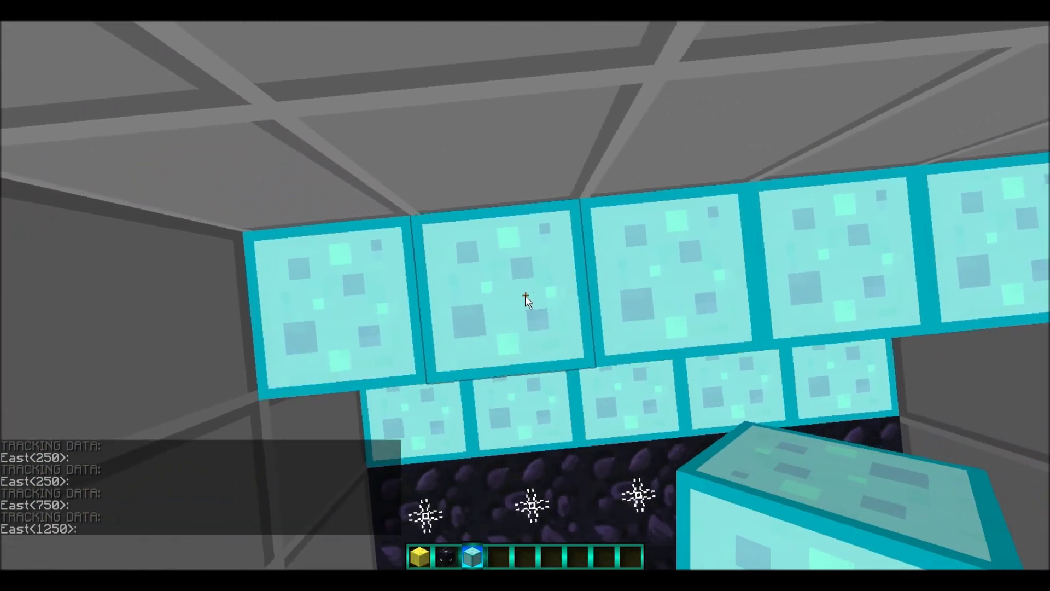
# Step: Break the added diamond row along the East wall, leaving only the pit's original diamond strip
pyautogui.click(525, 295)
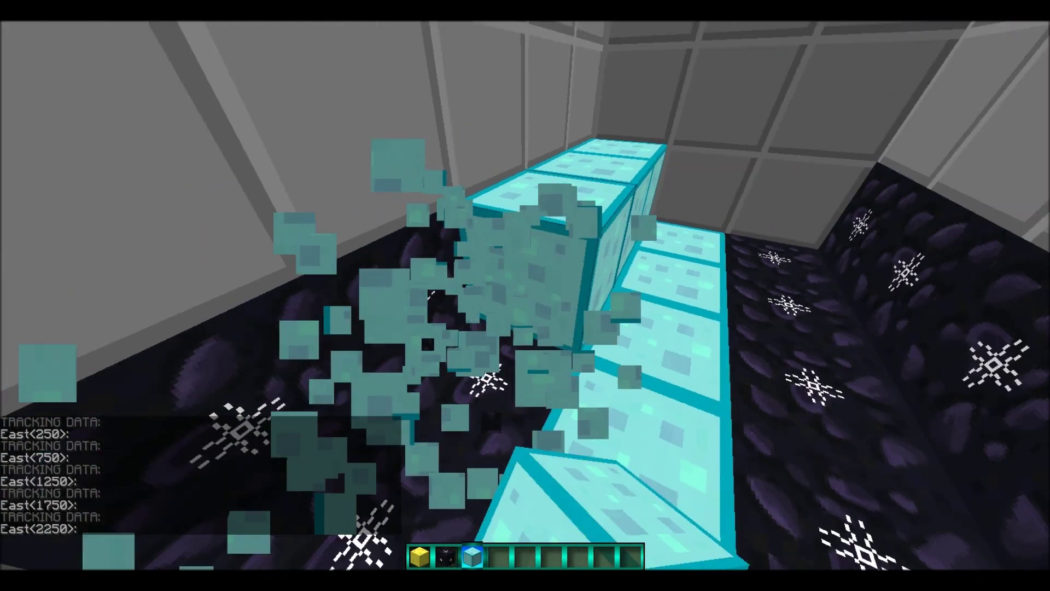
pyautogui.click(526, 296)
pyautogui.click(525, 296)
pyautogui.scroll(-2, 525, 296)
pyautogui.scroll(2, 525, 296)
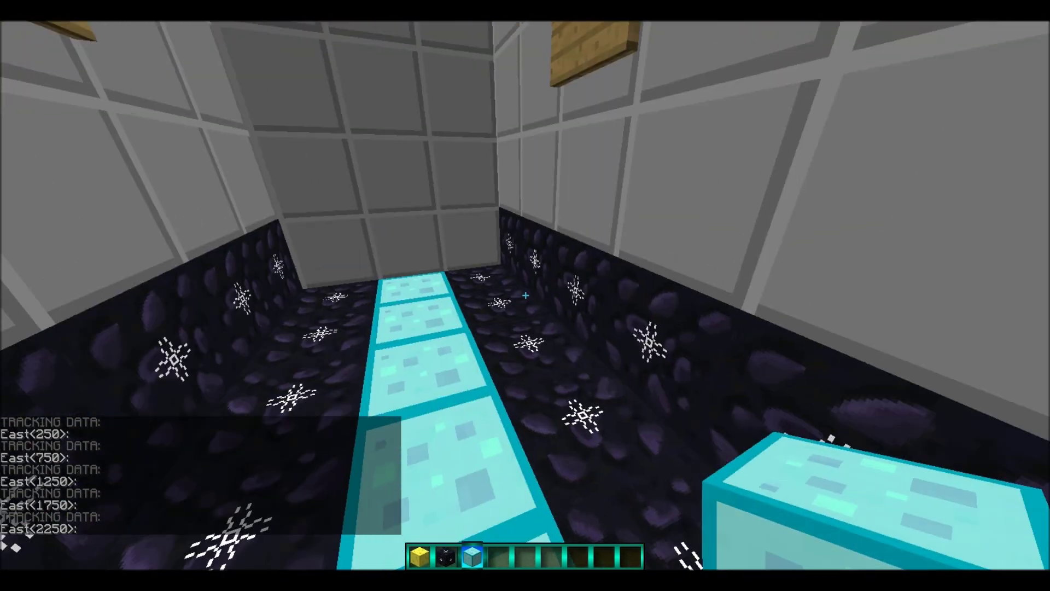
# Step: Fly up out of the pit and survey the quartered arena and its walls from above
pyautogui.press('space')
pyautogui.scroll(-2, 525, 296)
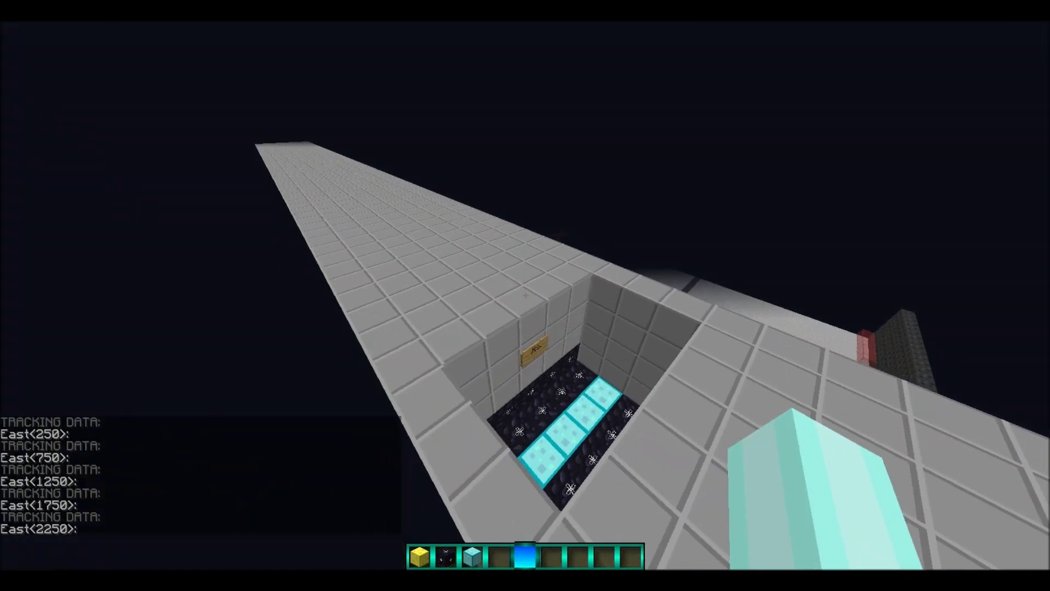
pyautogui.press('d')
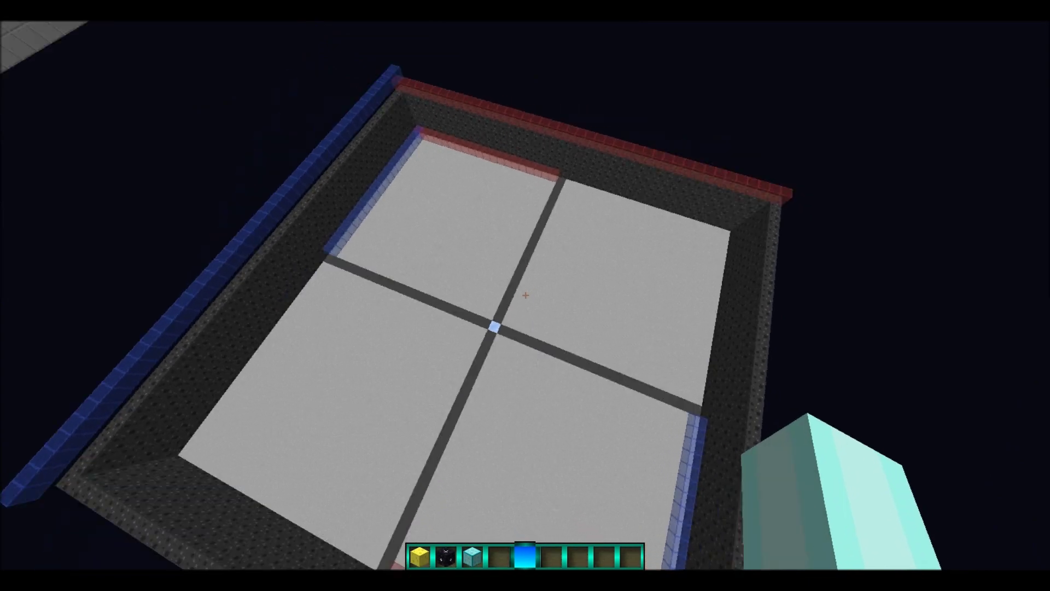
pyautogui.press('d')
pyautogui.press('shift')
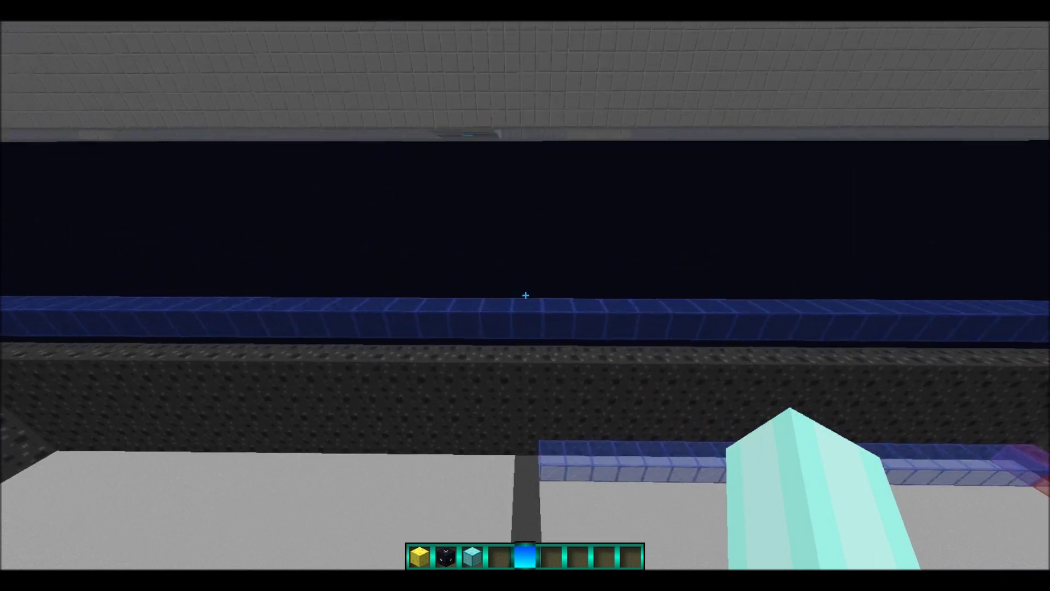
pyautogui.press('w')
pyautogui.press('shift')
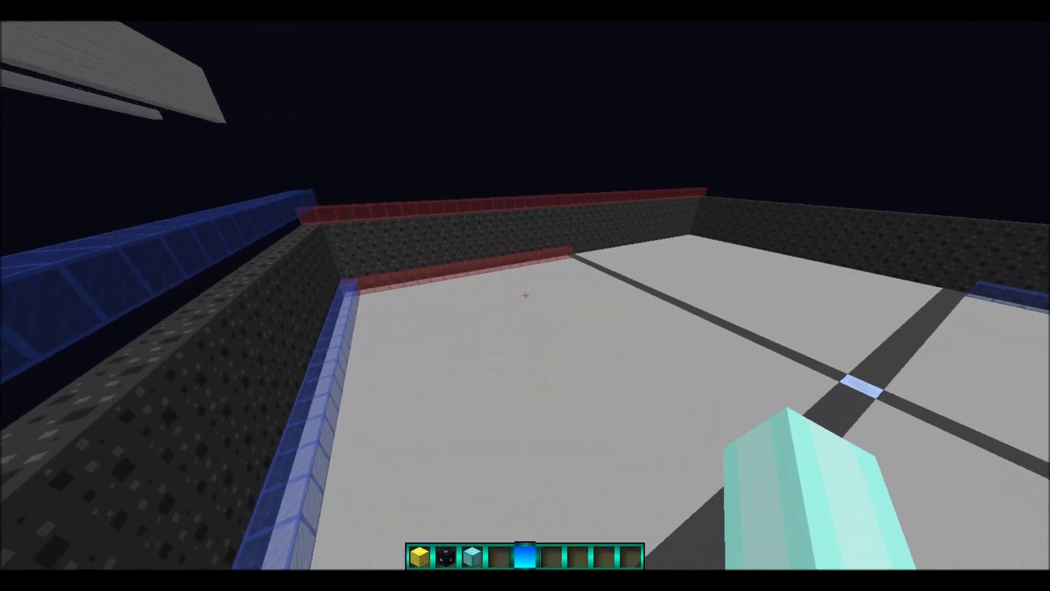
# Step: Fly to the floating two-armed obsidian tracker and run /track all at its diamond corner block
pyautogui.press('w')
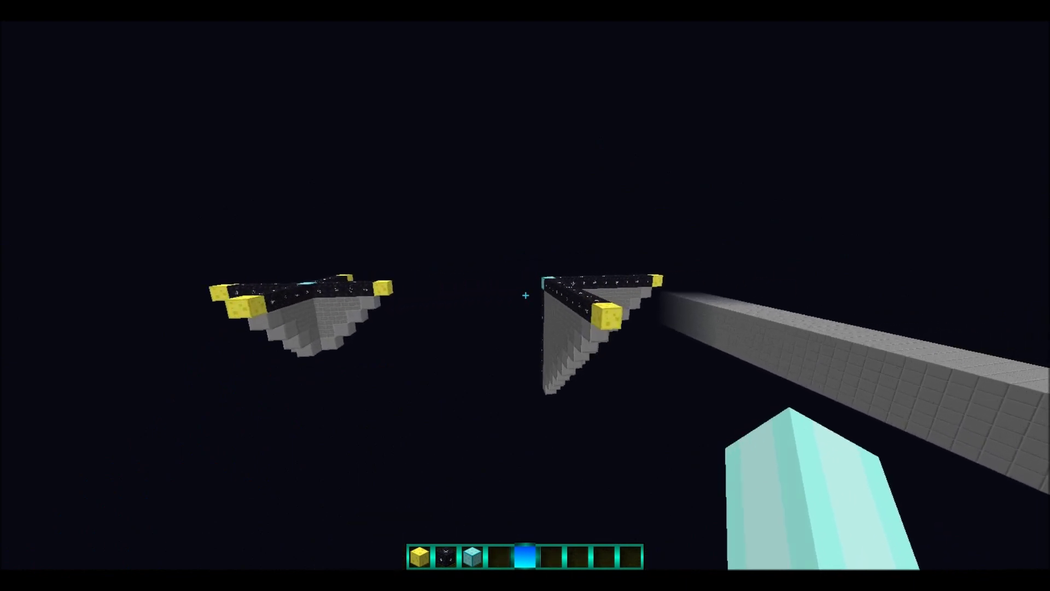
pyautogui.press('w')
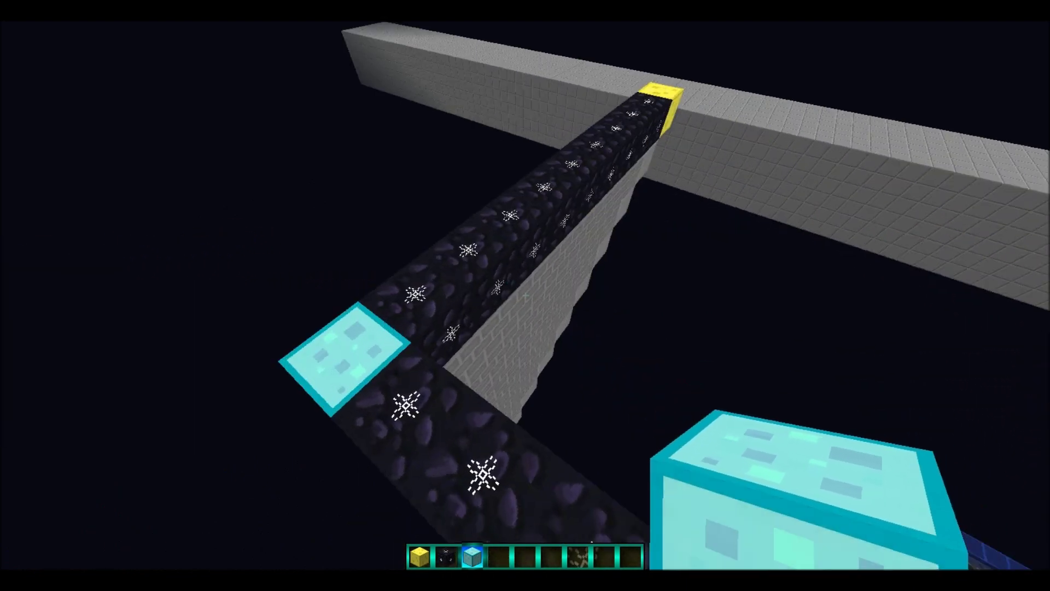
pyautogui.scroll(-2, 526, 295)
pyautogui.scroll(1, 526, 295)
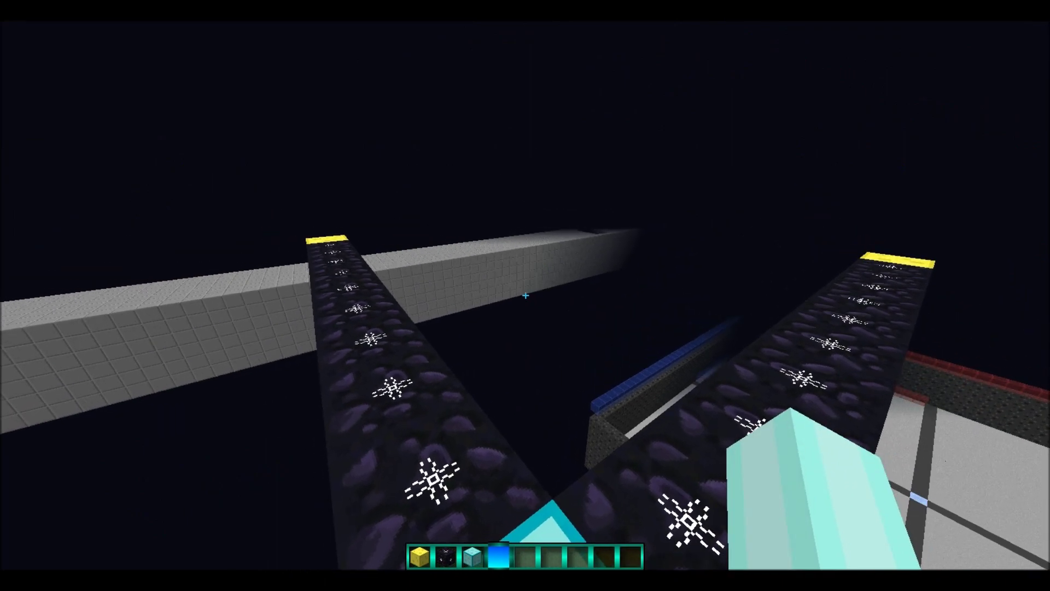
pyautogui.press('/')
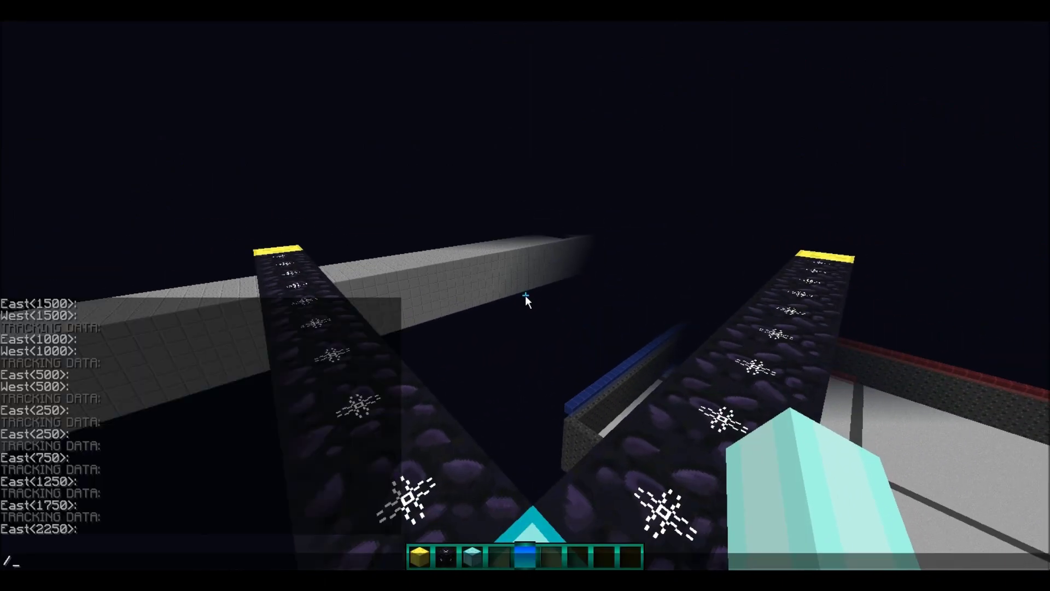
pyautogui.write('track all')
pyautogui.press('Return')
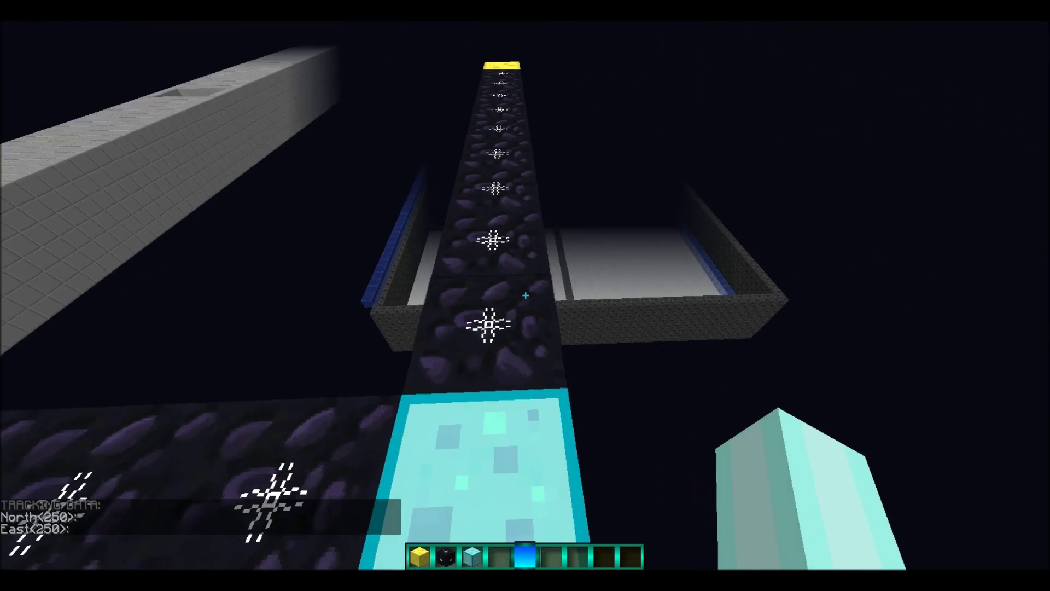
# Step: Set the flying speed to 3 and fly to above the floating cross-shaped tracker with four gold ends
pyautogui.press('/')
pyautogui.write('spe')
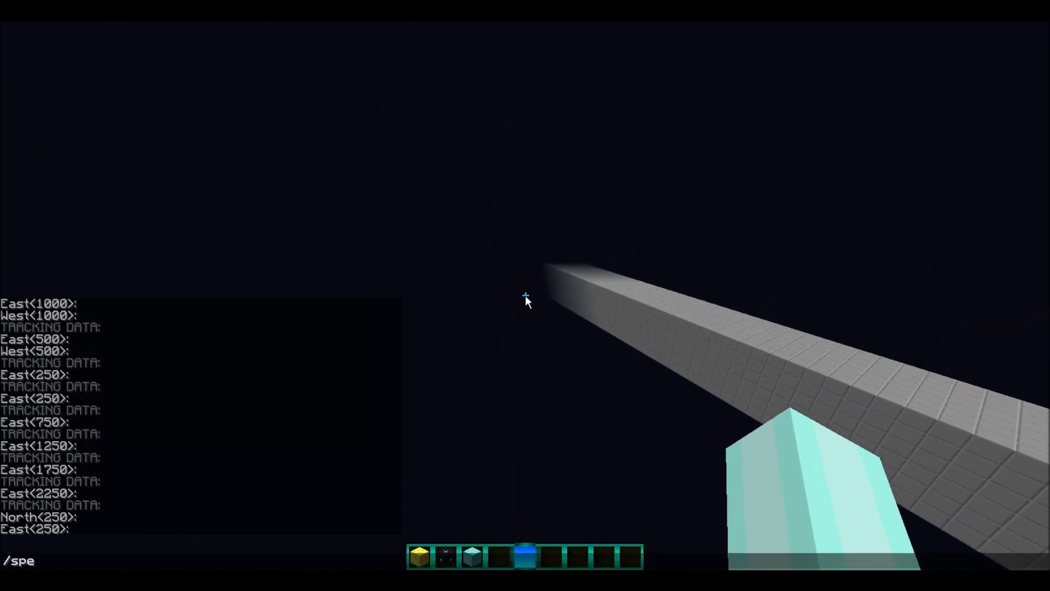
pyautogui.write('ed 3')
pyautogui.press('Return')
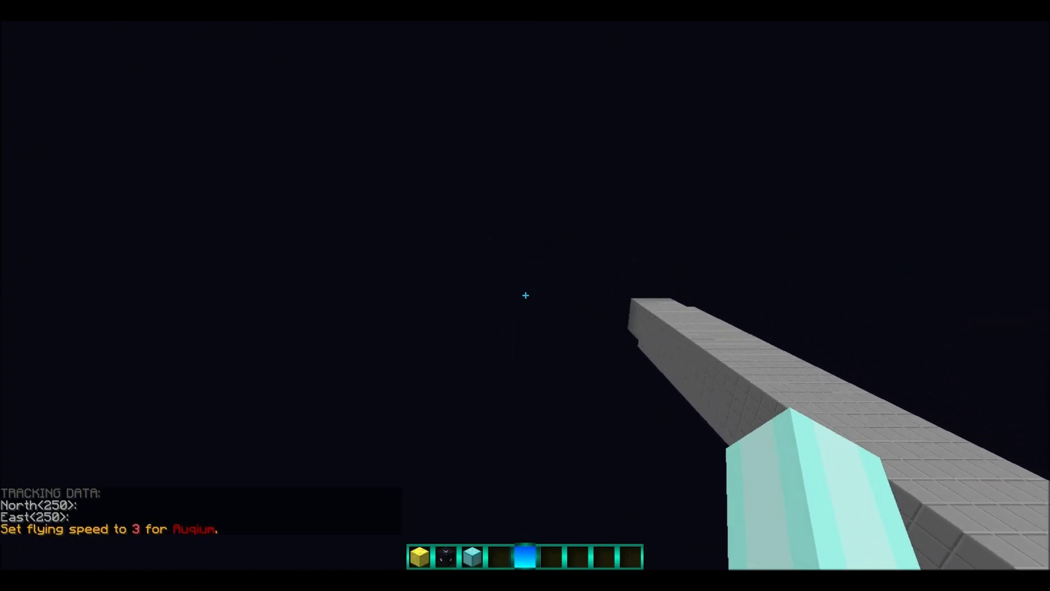
pyautogui.press('w')
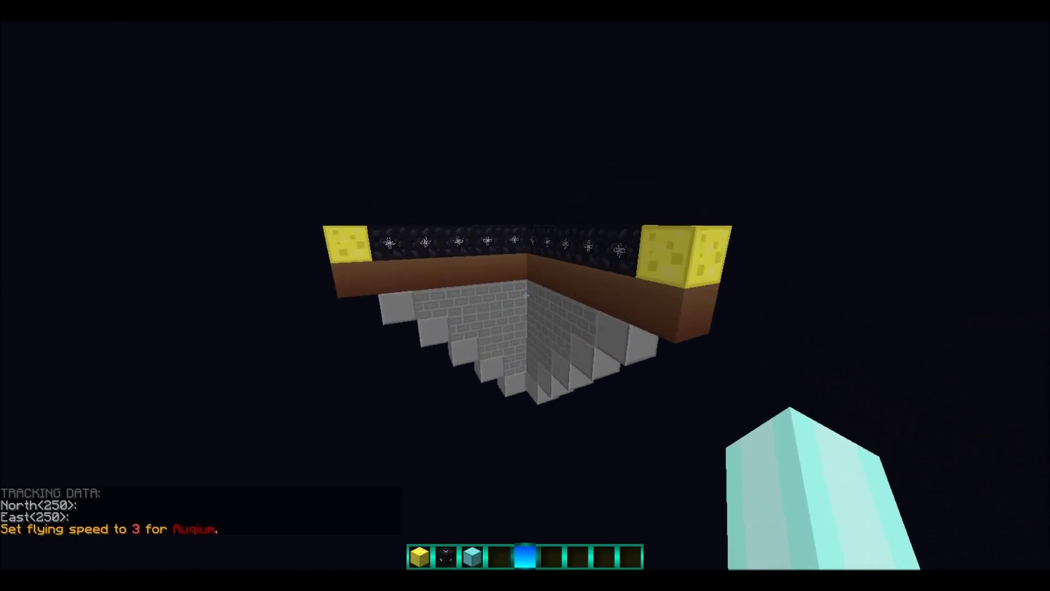
pyautogui.press('space')
pyautogui.press('space')
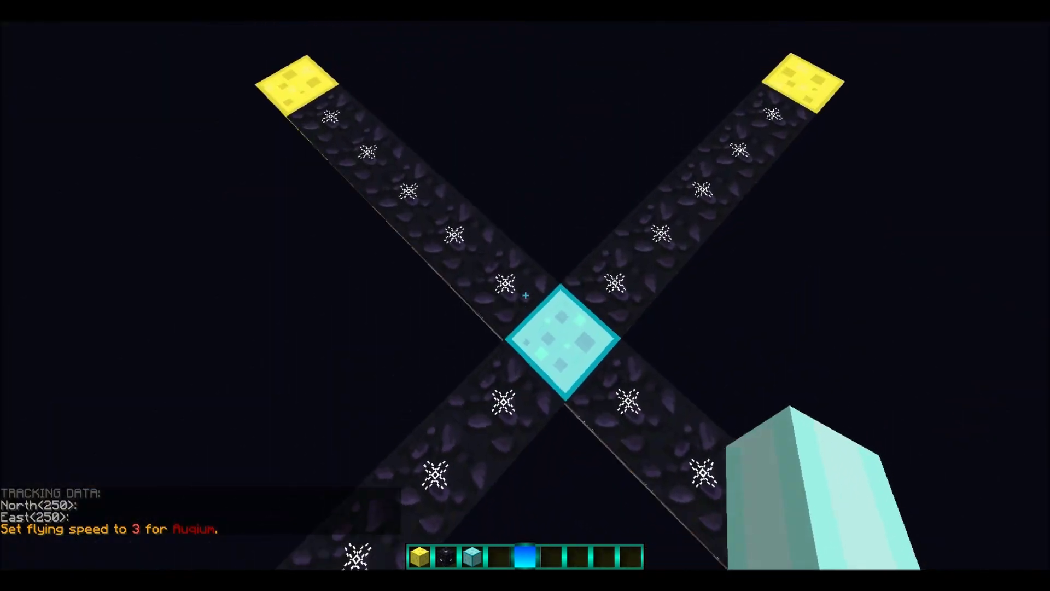
# Step: Land on the cross tracker's diamond centre and set the walking speed to 3
pyautogui.press('shift')
pyautogui.press('t')
pyautogui.press('Up')
pyautogui.press('Return')
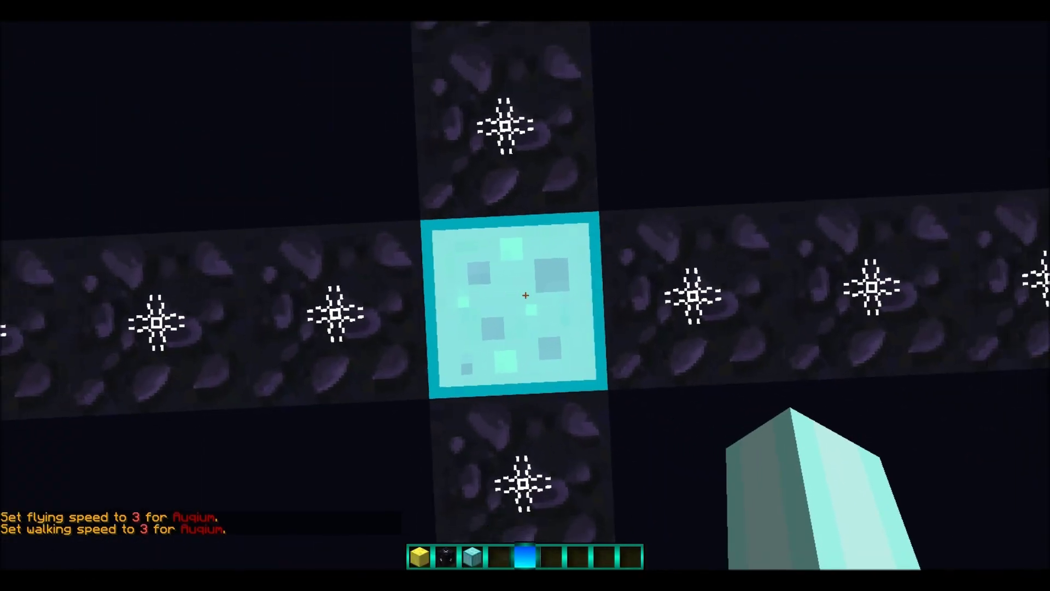
# Step: Rerun the recalled block-creation command at the cross tracker, and undo the resulting obsidian layer
pyautogui.press('t')
pyautogui.press('Up')
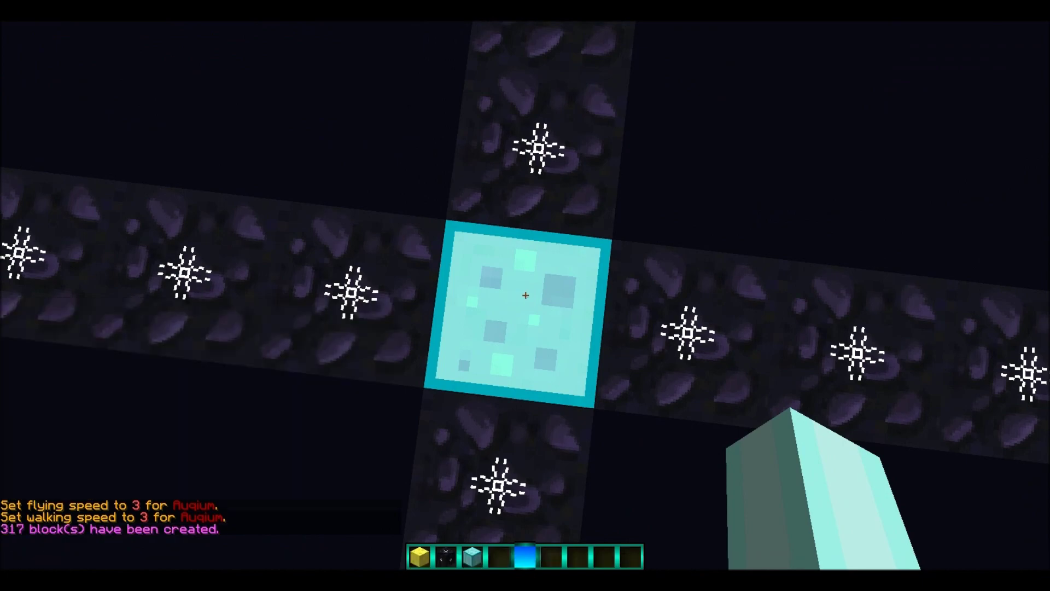
pyautogui.press('w')
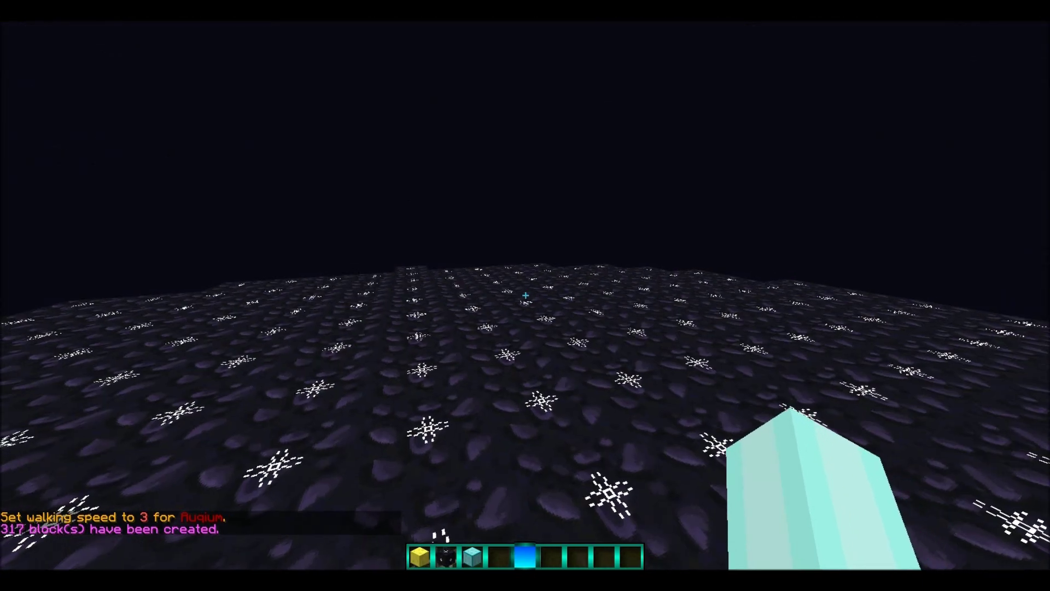
pyautogui.write('t//undo')
pyautogui.press('Return')
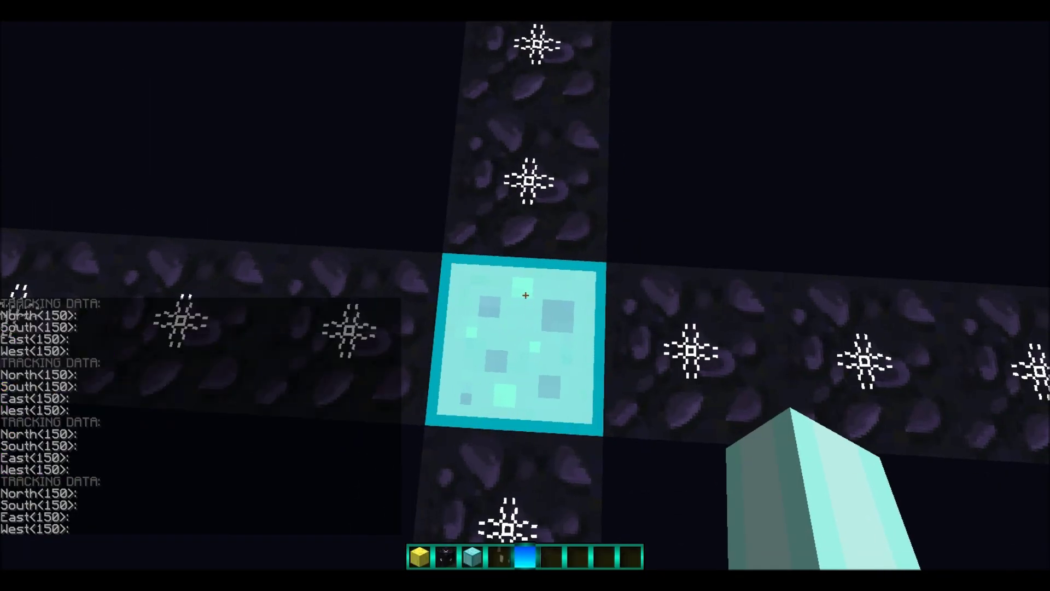
# Step: Break the diamond block at the cross tracker's centre and examine the brown and brick layers below the obsidian arms
pyautogui.click(525, 295)
pyautogui.press('Escape')
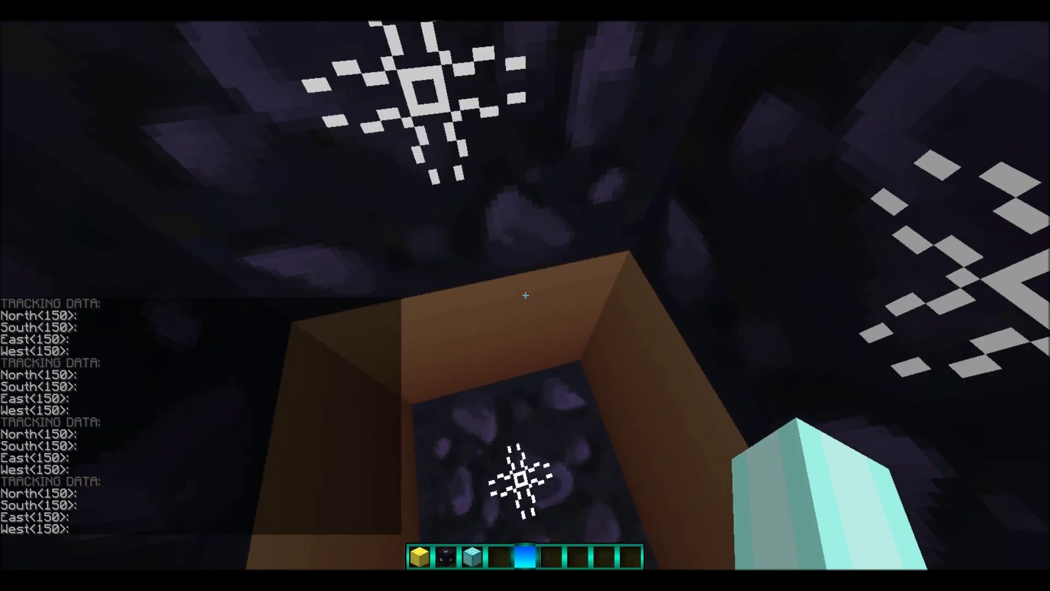
pyautogui.press('space')
pyautogui.press('shift')
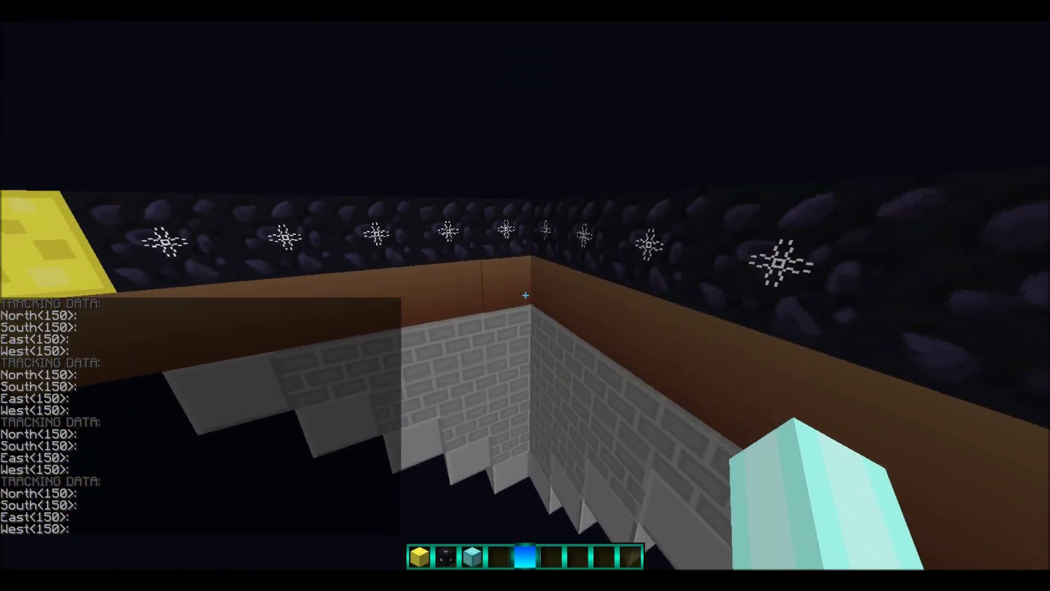
pyautogui.press('a')
pyautogui.press('space')
pyautogui.press('w')
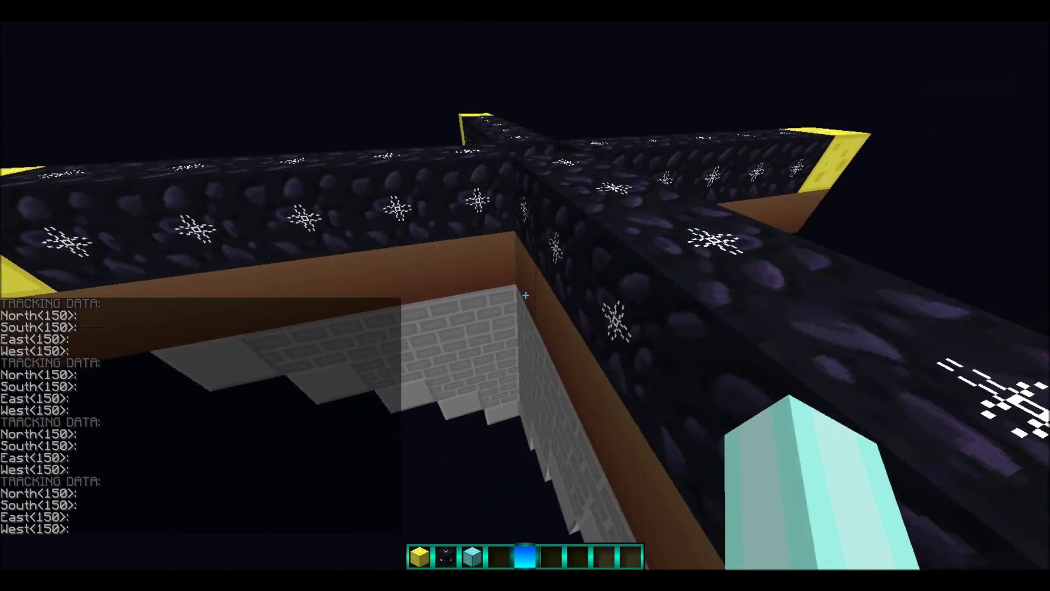
pyautogui.press('s')
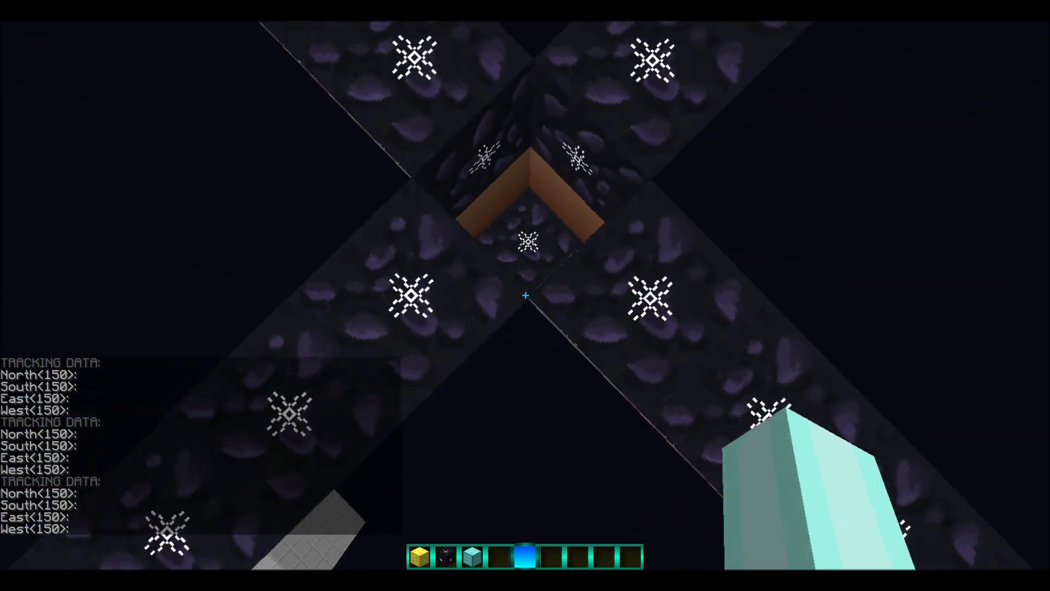
# Step: Drop into the cross tracker's hollow centre, break down to the brick-lined level and test track all there
pyautogui.press('w')
pyautogui.press('s')
pyautogui.press('a')
pyautogui.press('shift')
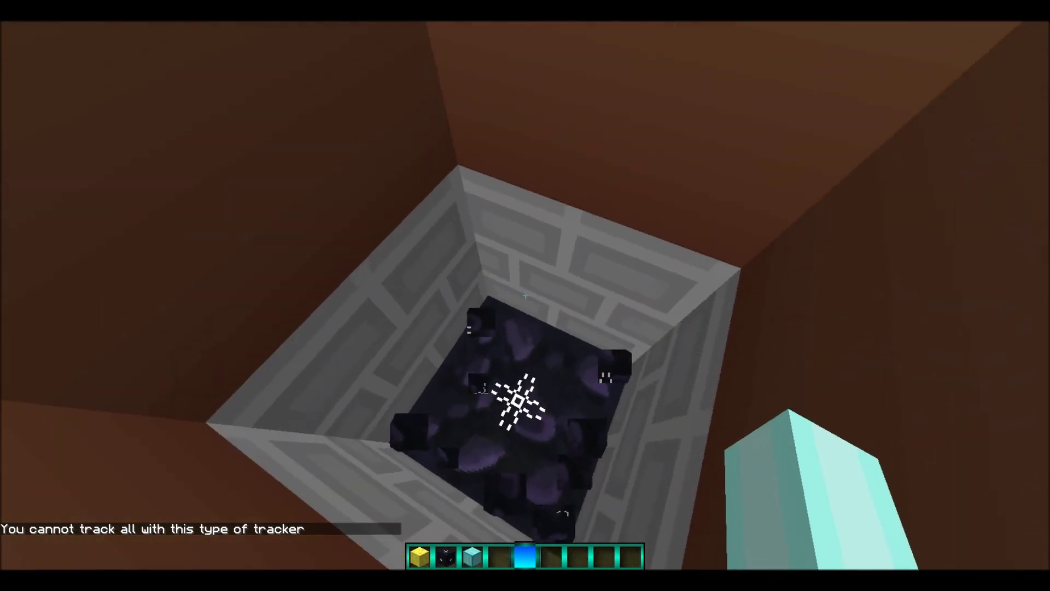
pyautogui.press('2')
pyautogui.press('4')
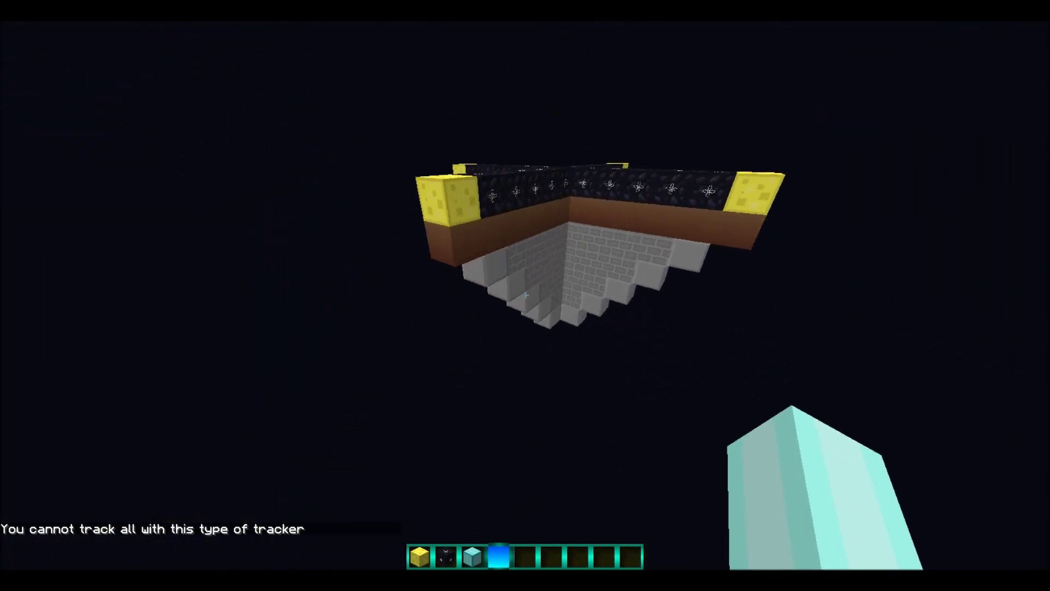
pyautogui.press('/')
pyautogui.write('speed')
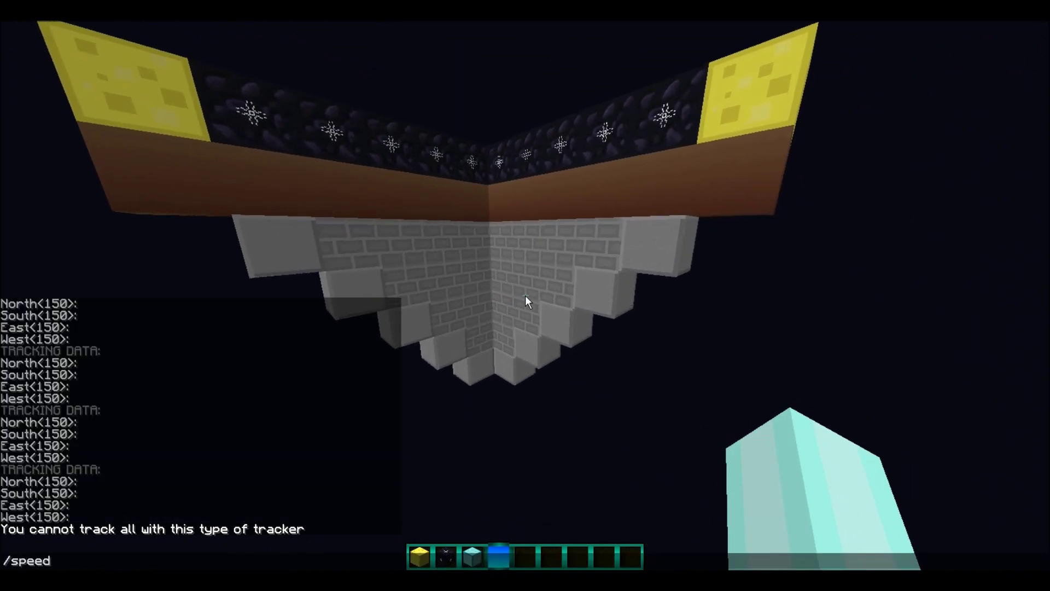
pyautogui.press('Escape')
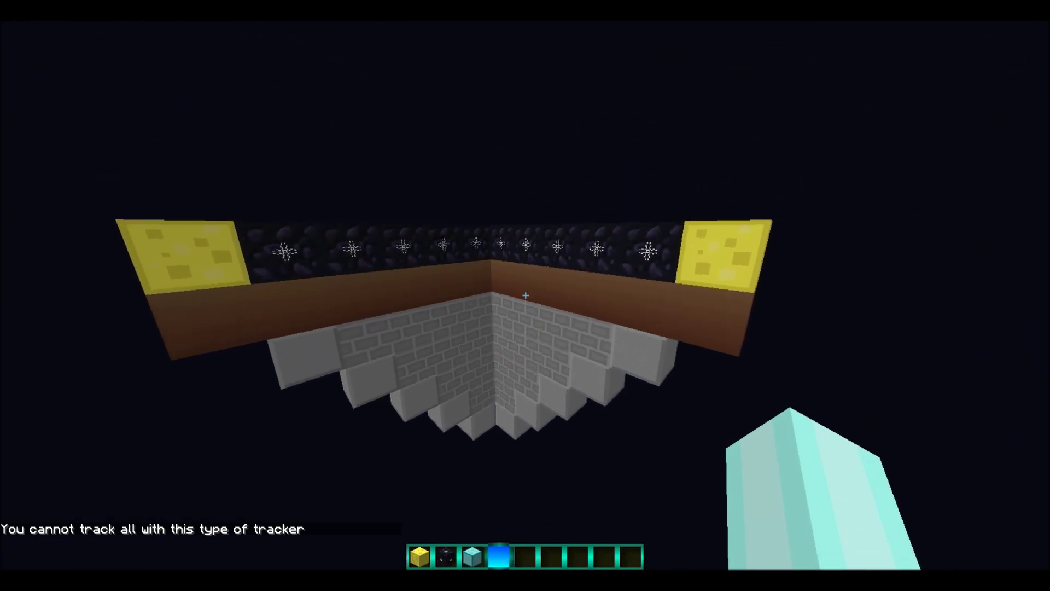
# Step: Fly away from the cross tracker towards the long stone platform
pyautogui.press('d')
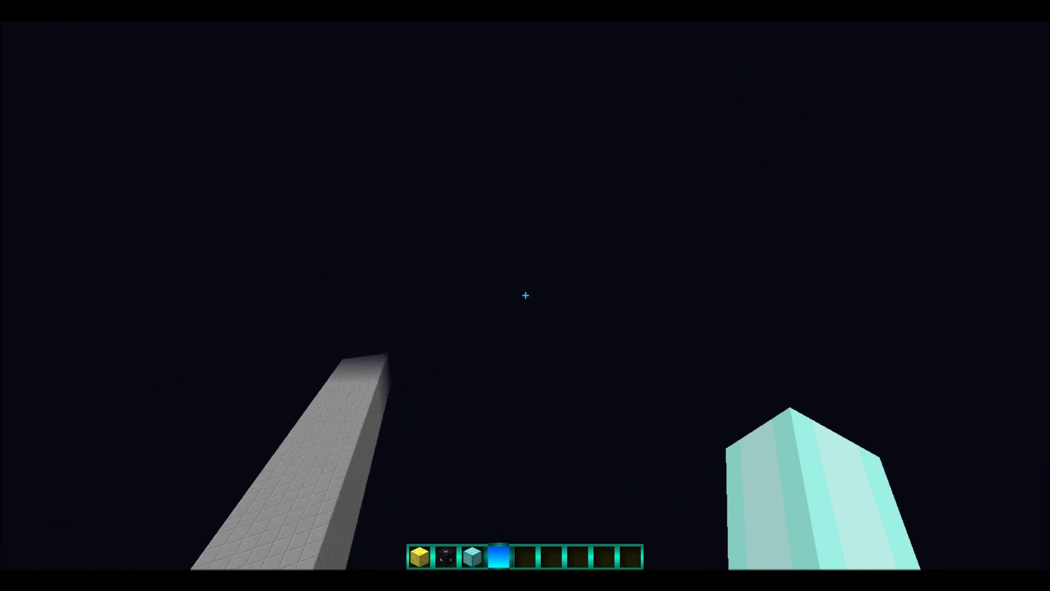